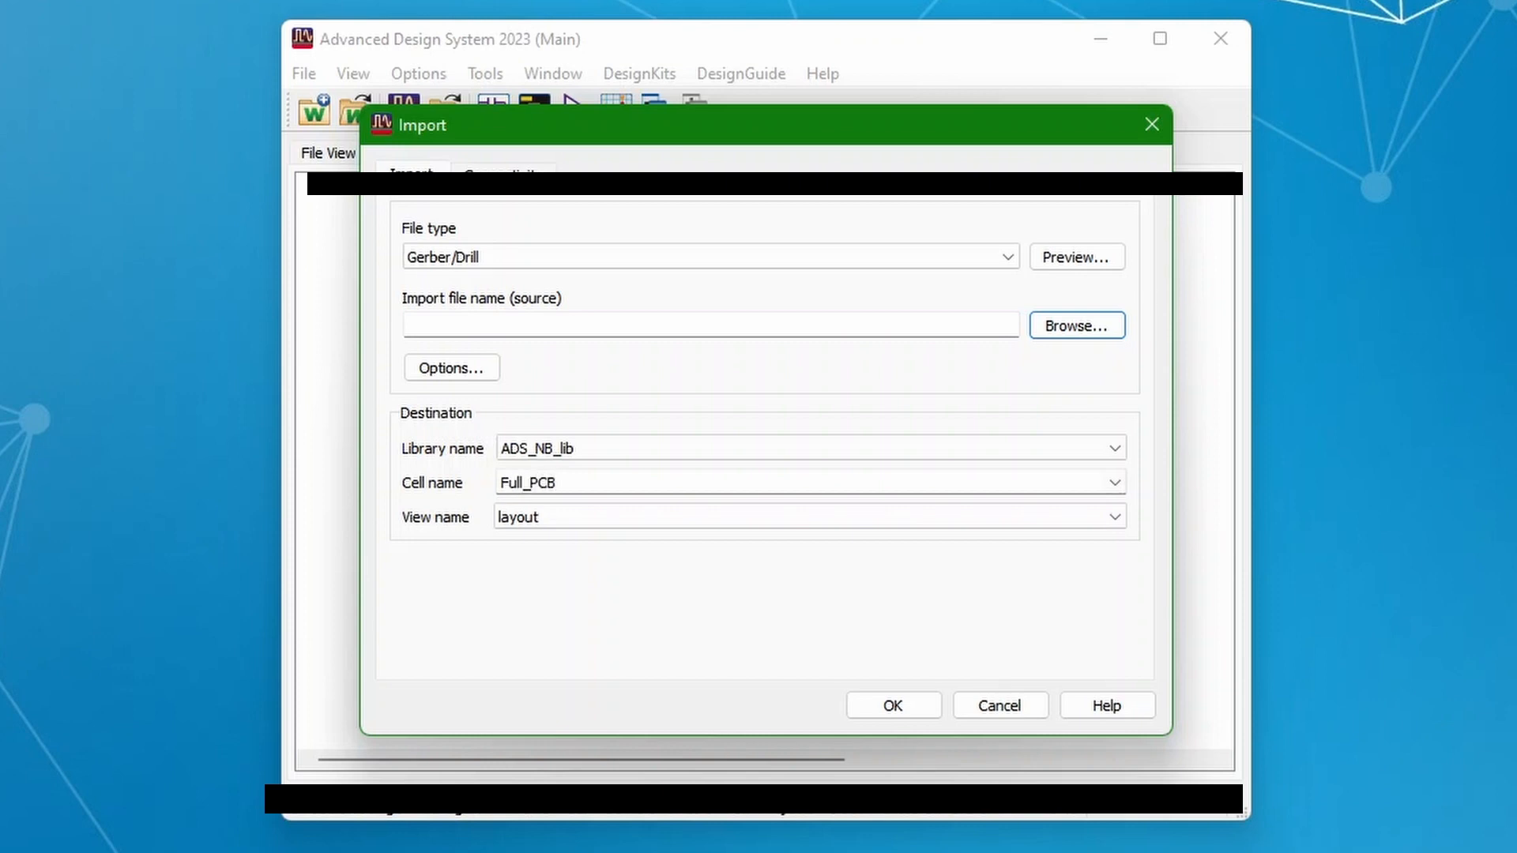
- Choose HTNBAT-B_Cu.gbr, HTNBAT-F_Cu.gbr and HTNBAT-PTH.drl from the fab folder as the Gerber/Drill import sources
left_click(1077, 326)
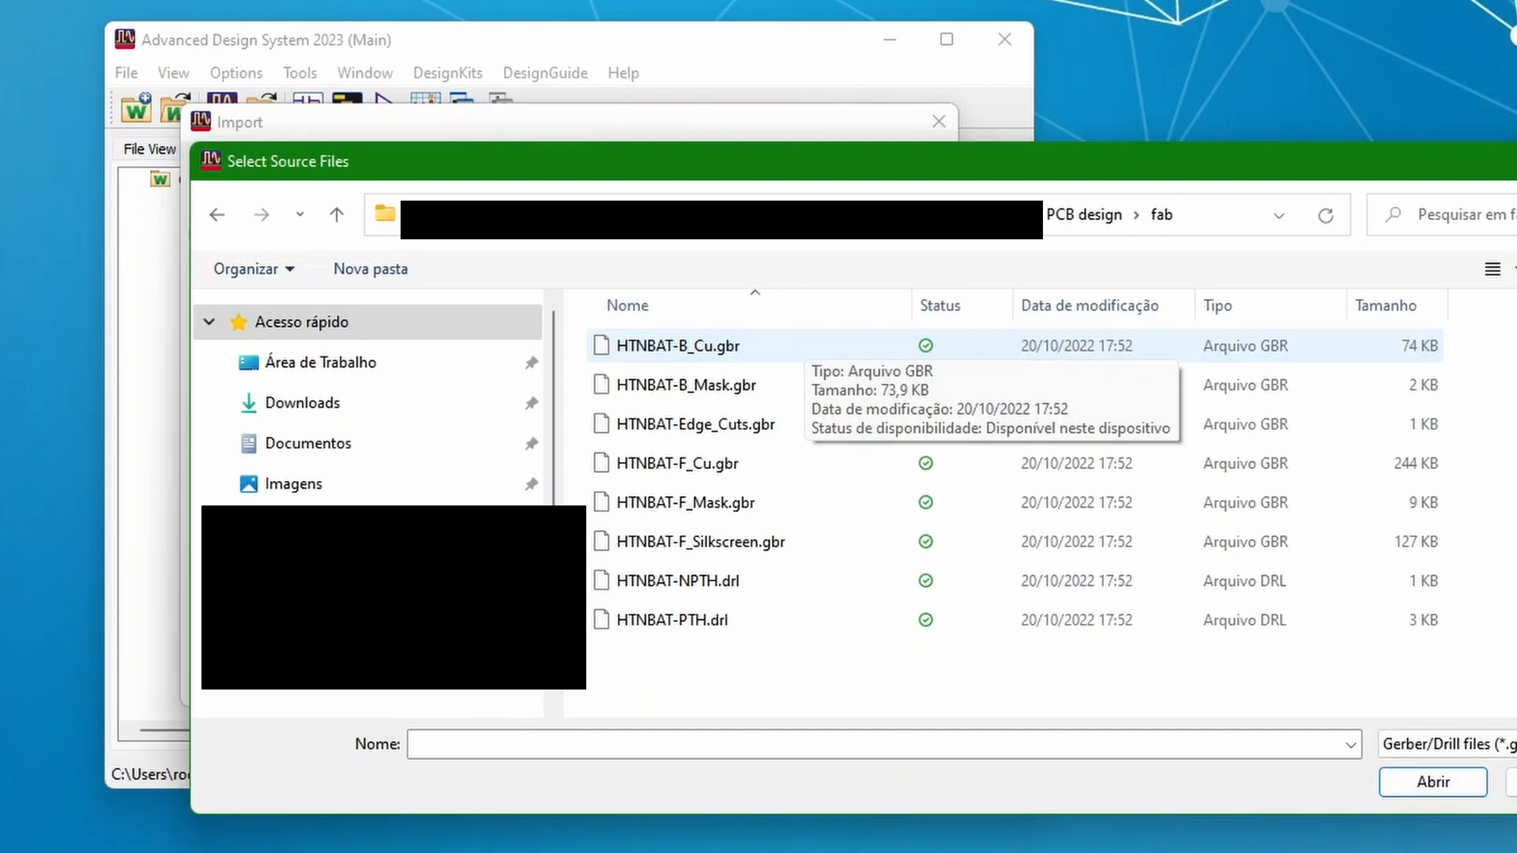
left_click(804, 344)
left_click(790, 463, "ctrl")
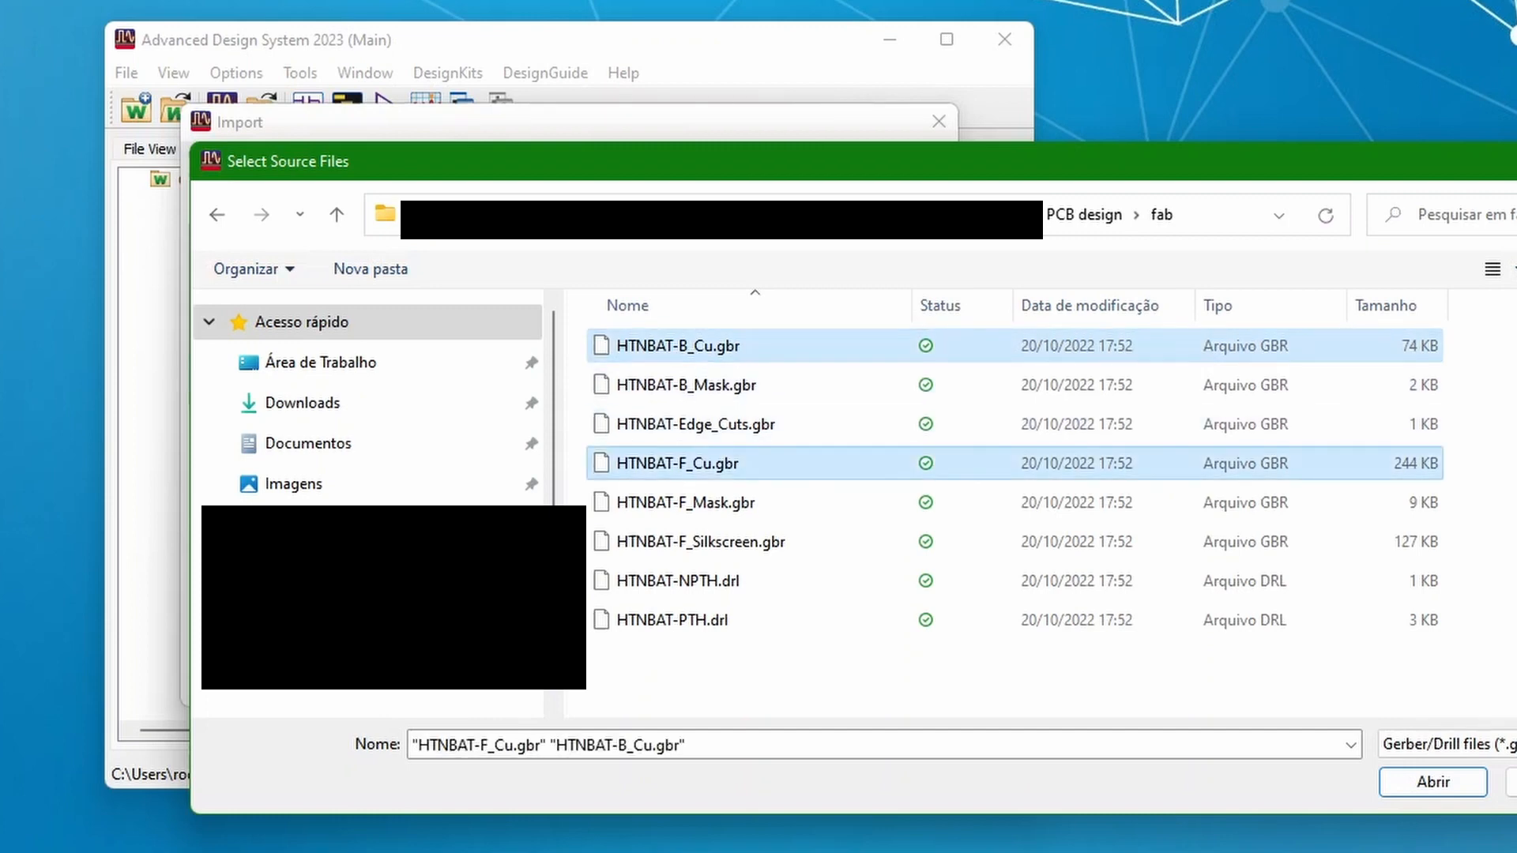
left_click(703, 621, "ctrl")
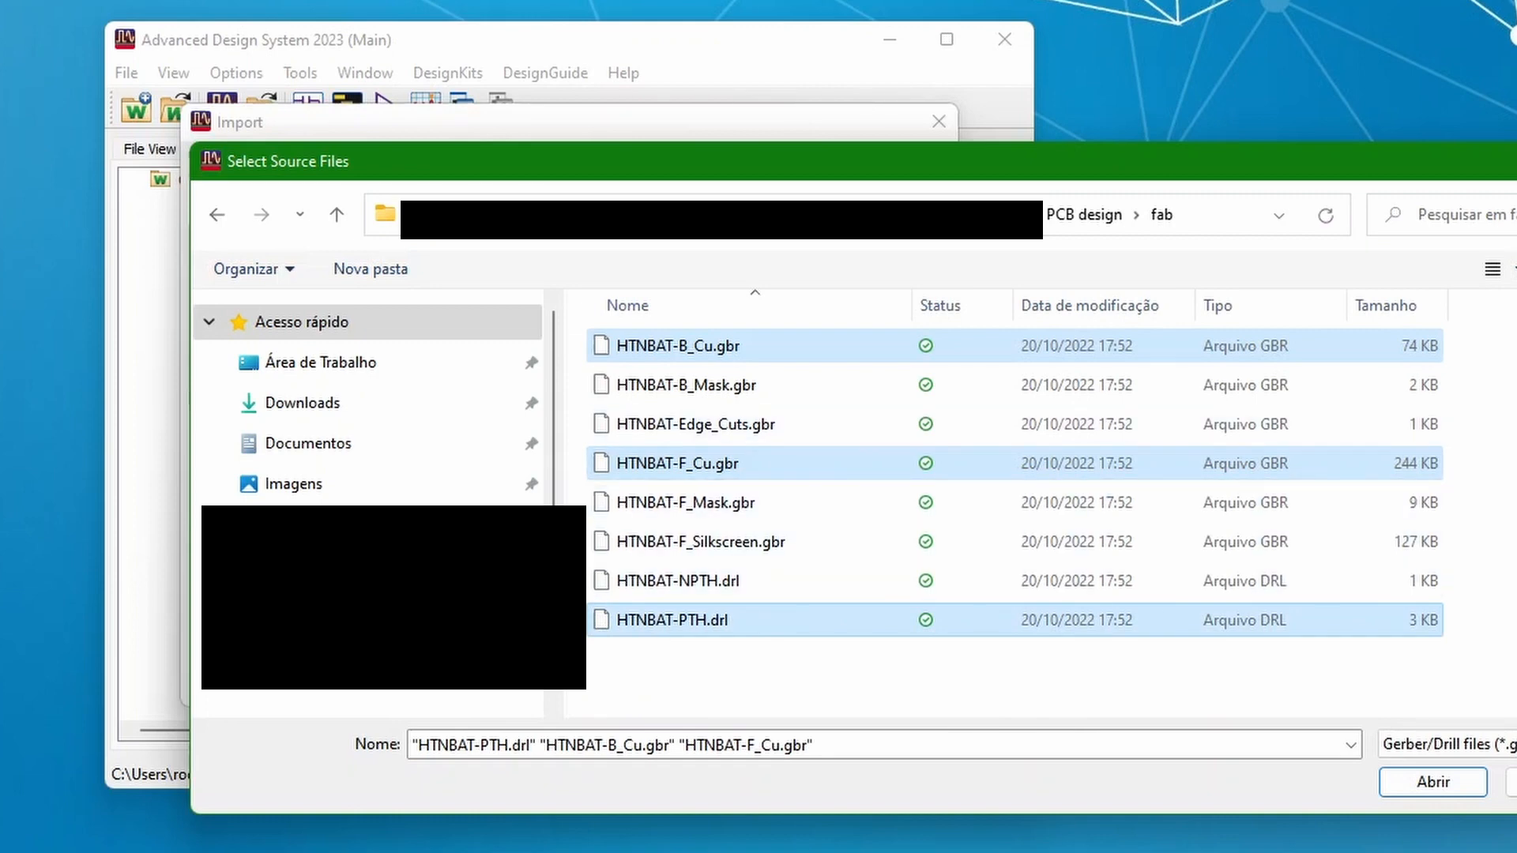
left_click(1433, 782)
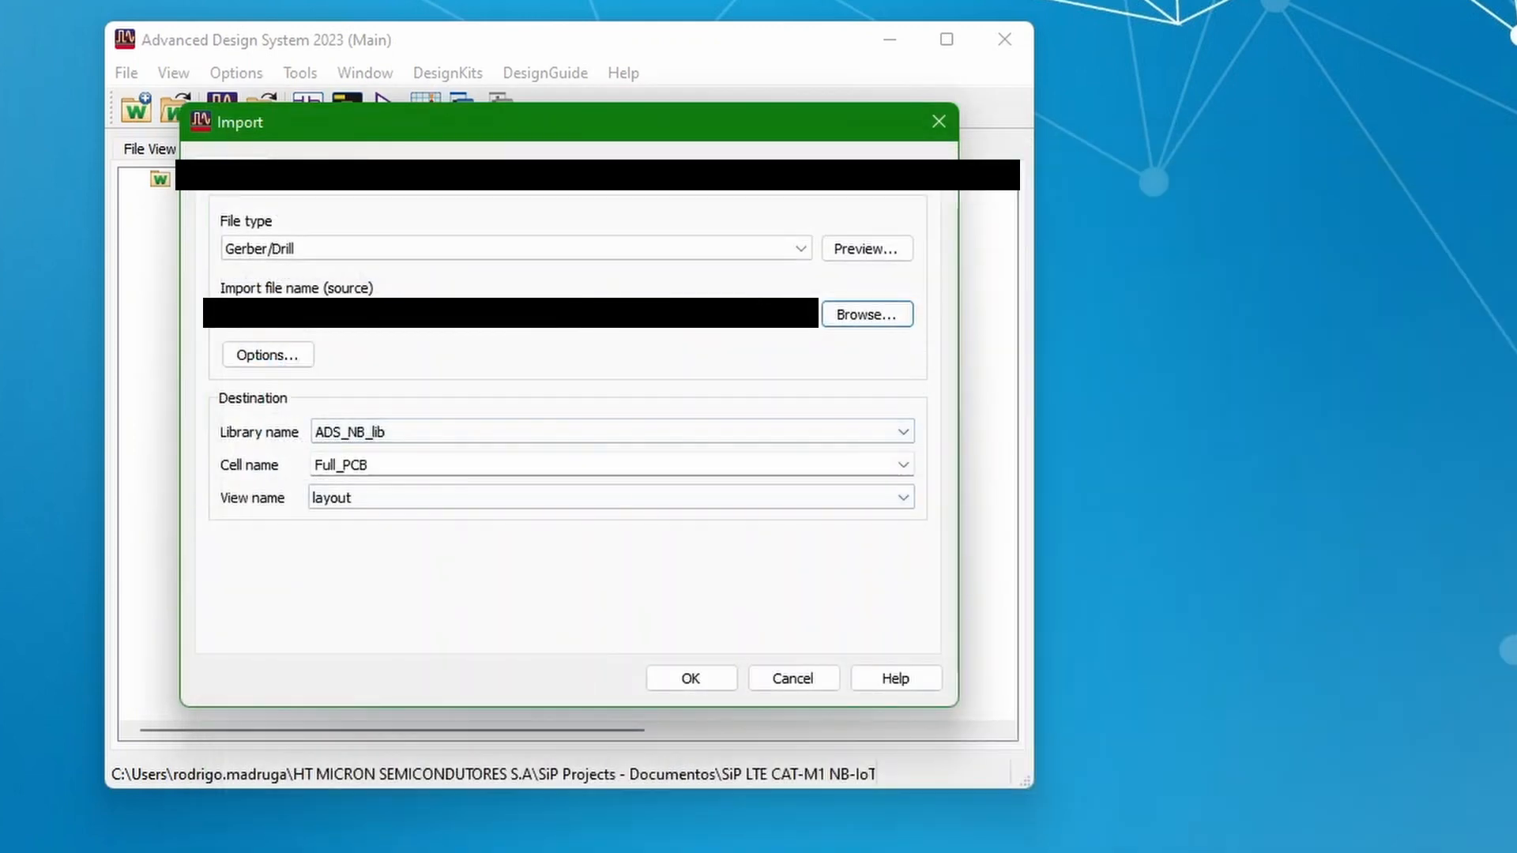
- Run the import into the Full_PCB cell and open that cell's layout view
left_click(690, 677)
key("Return")
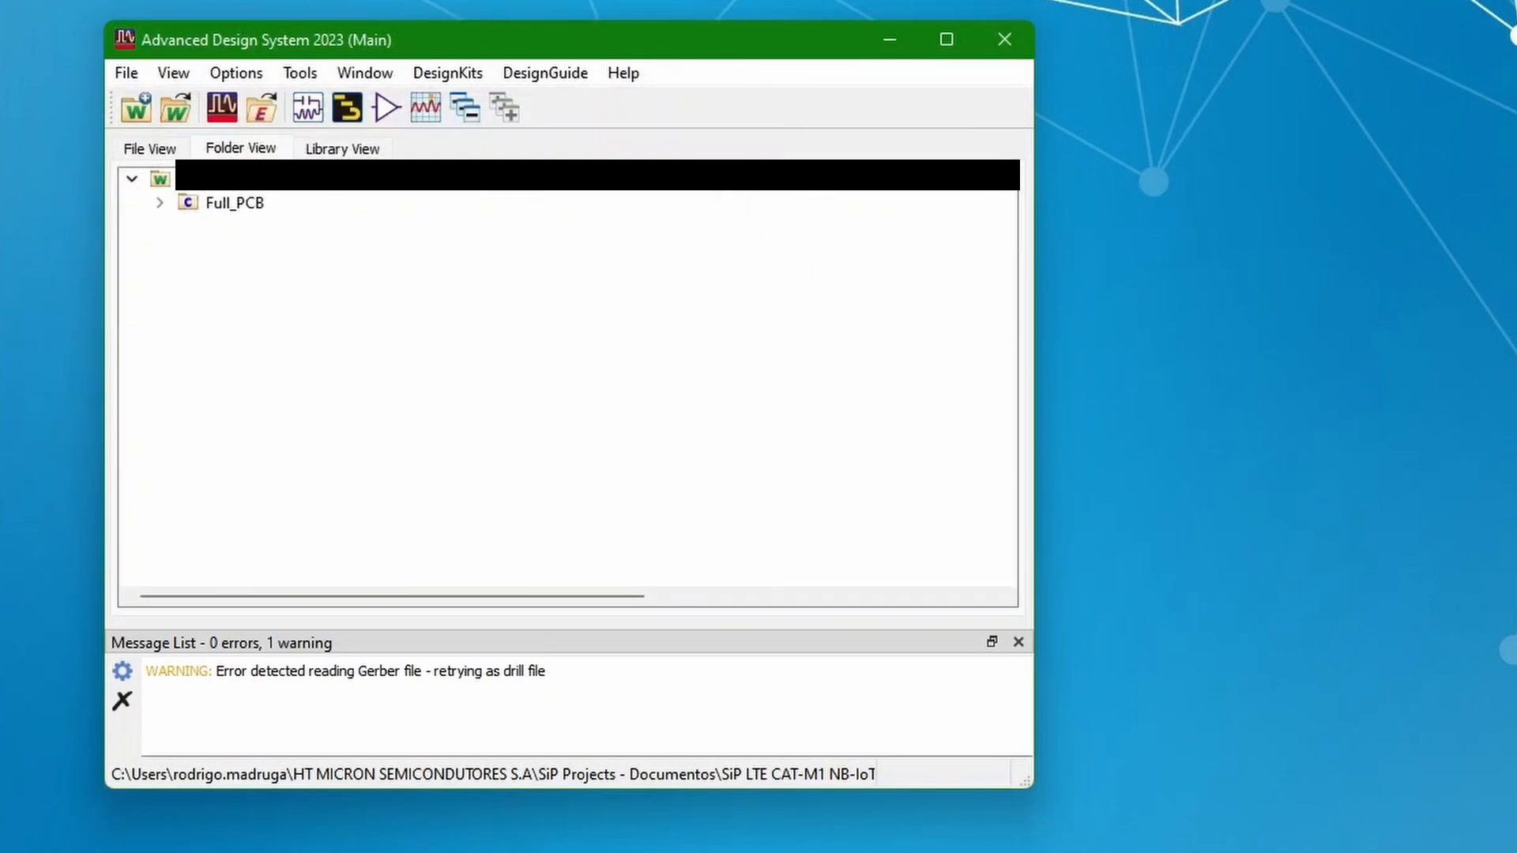
left_click(160, 203)
double_click(253, 226)
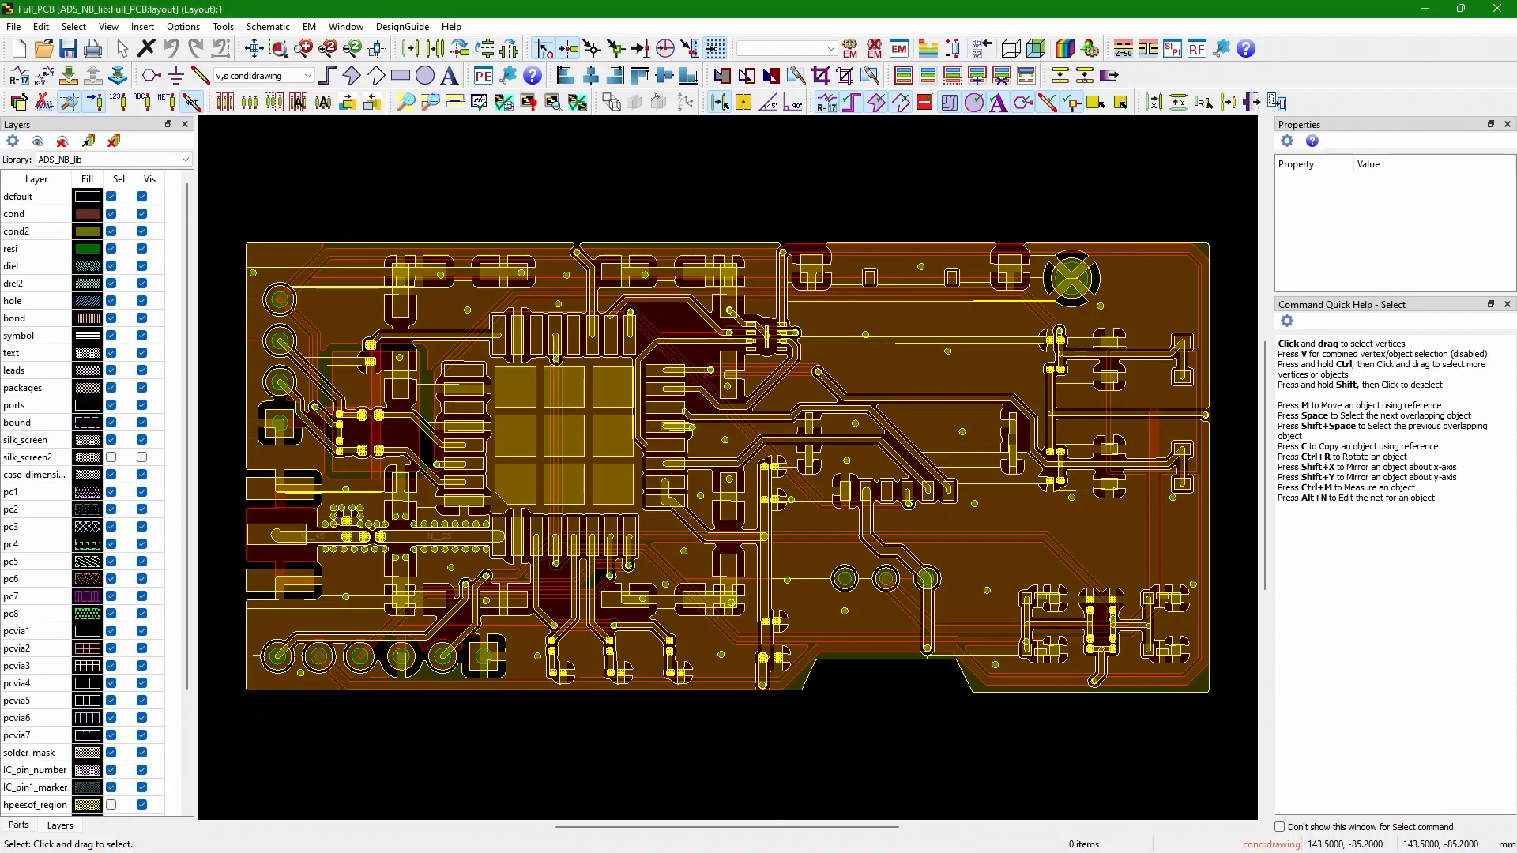
- Draw a rectangle about 18.2 by 14.8 mm over the board's lower-left section, covering the horizontal RF trace and its pads
scroll(363, 530, "up", 3)
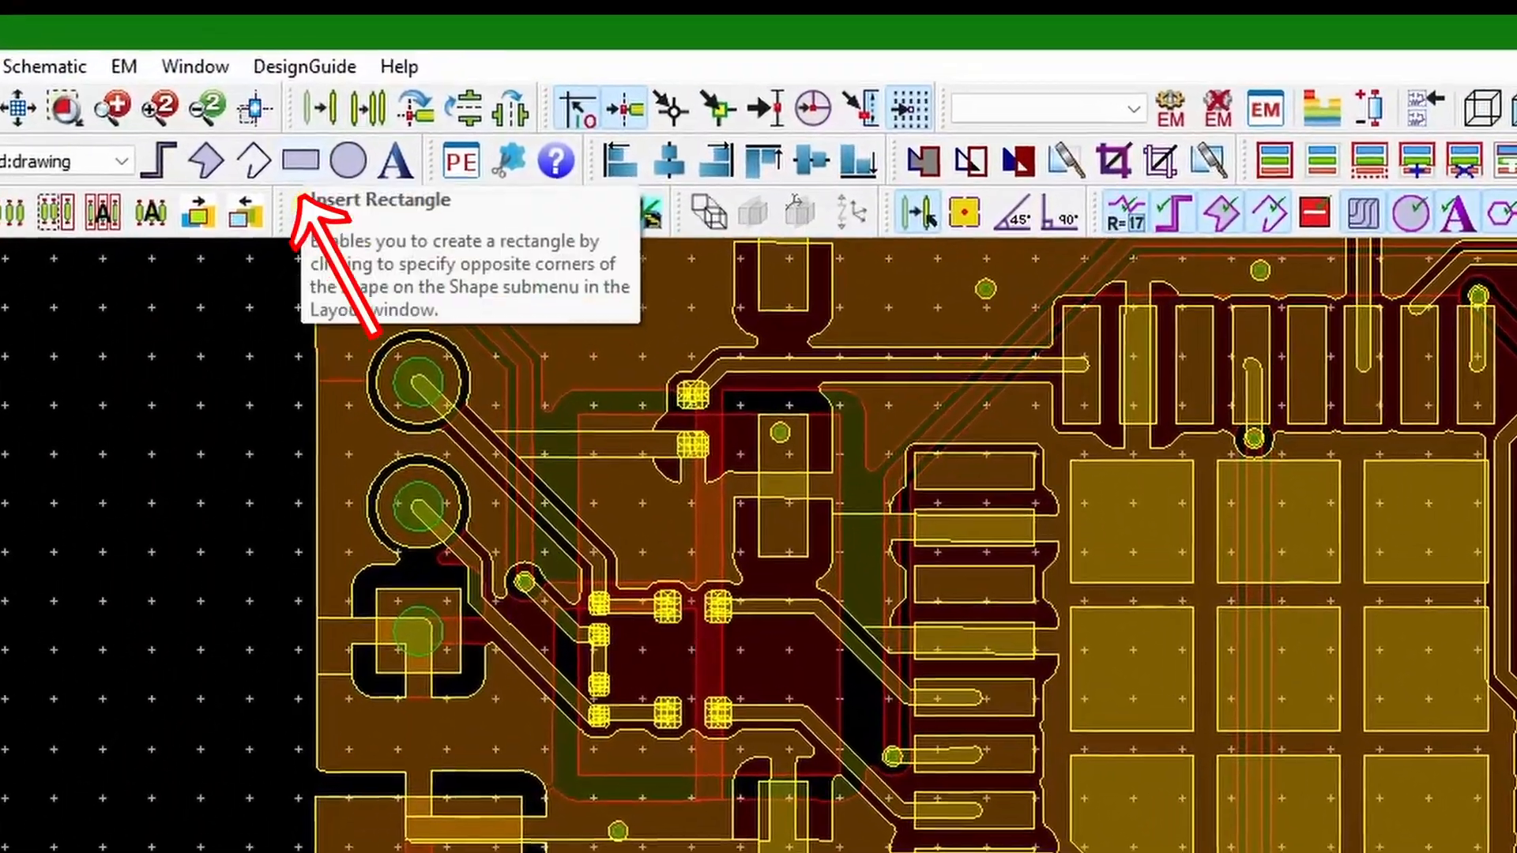
left_click(300, 161)
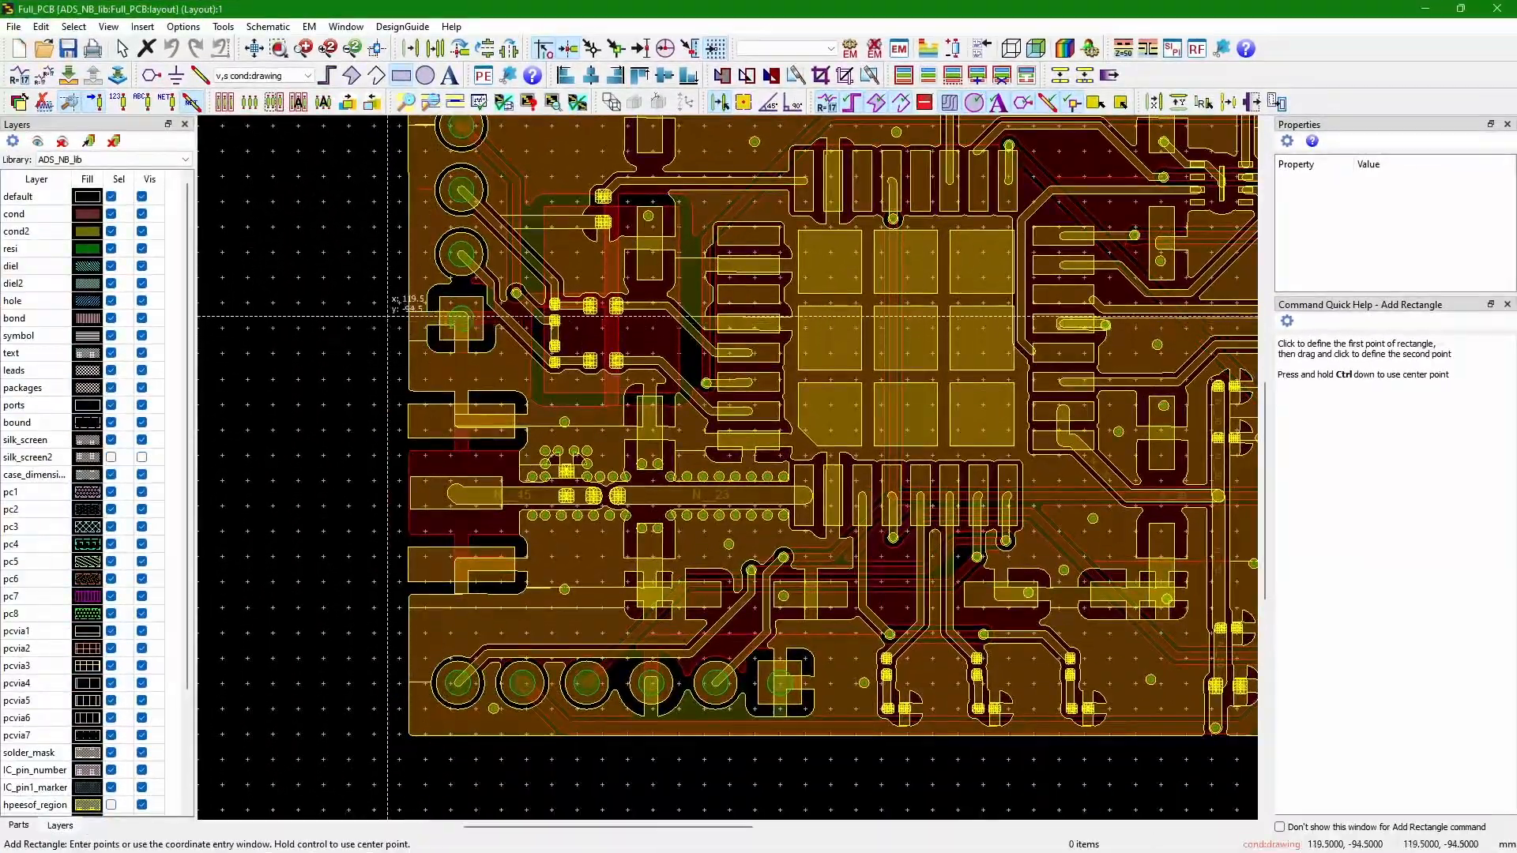
left_click(249, 621)
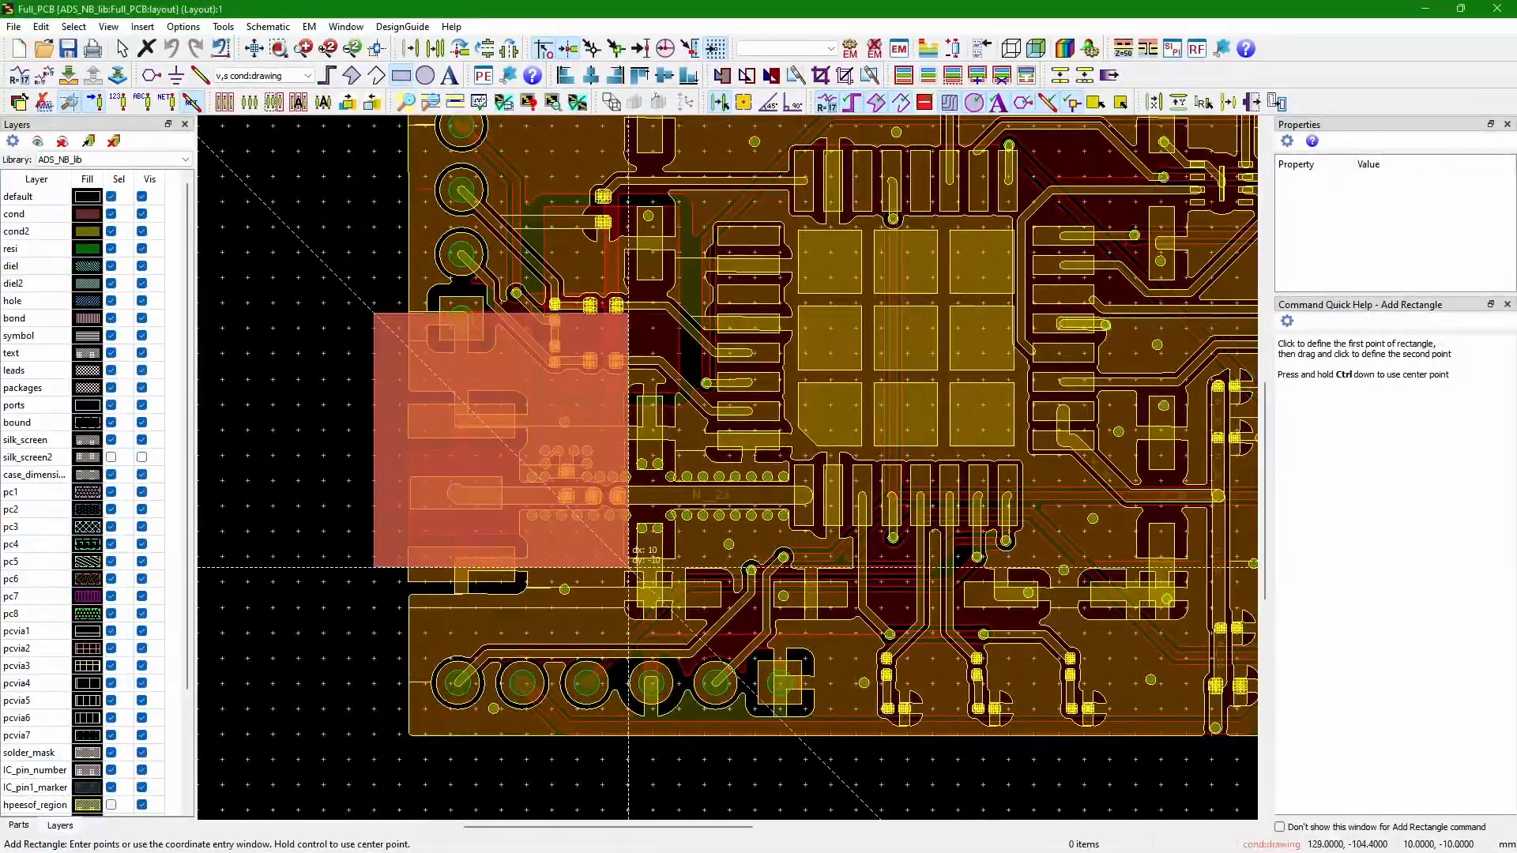
left_click(835, 688)
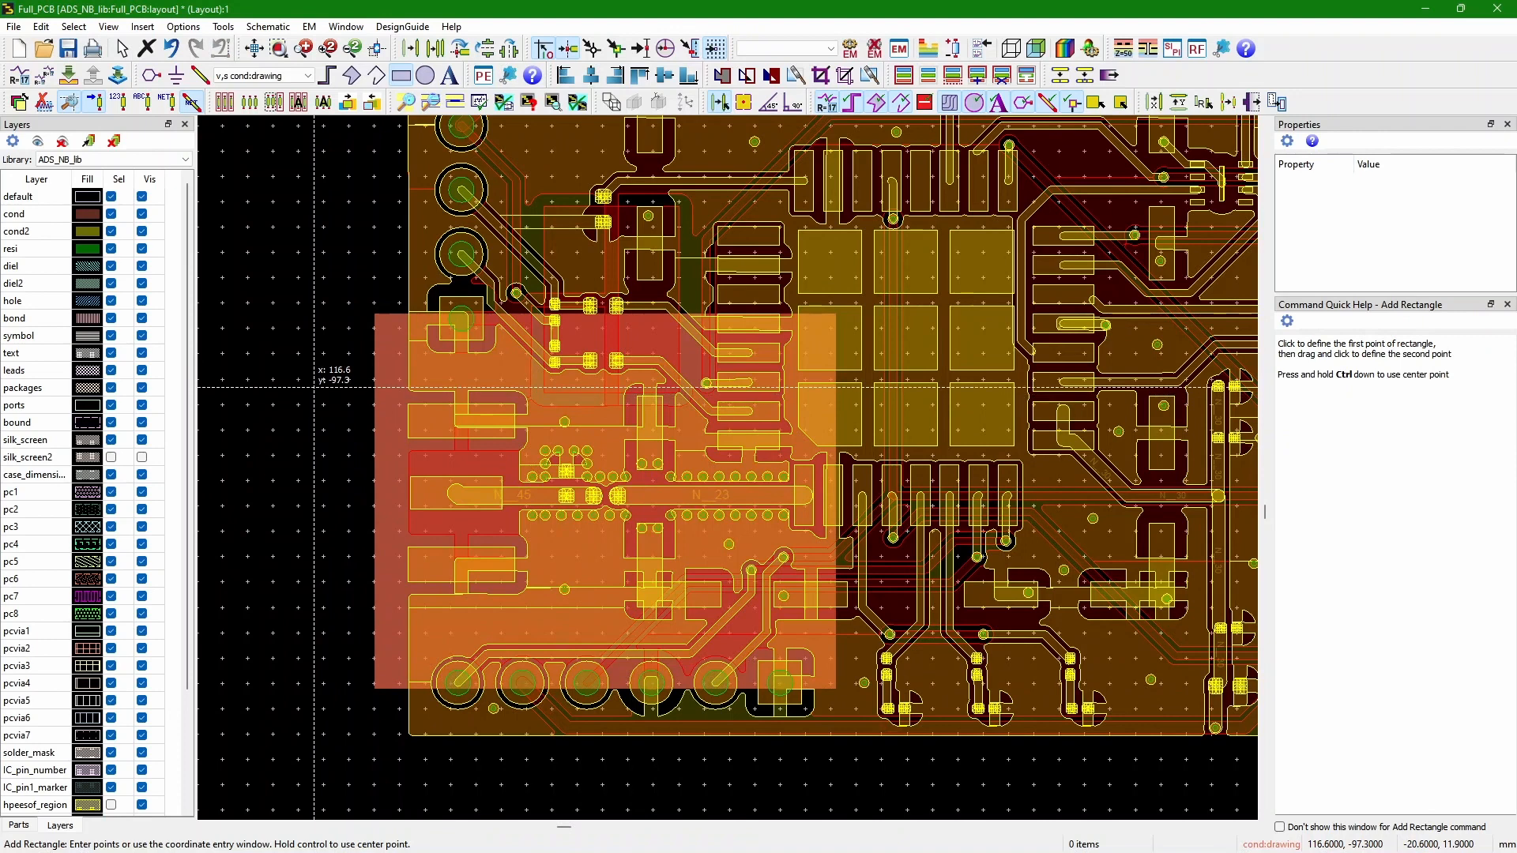
key("Escape")
- Adjust the rectangle's upper-left and lower-right corners so it closely encloses the RF trace region with its edge connector pads
left_click(390, 332)
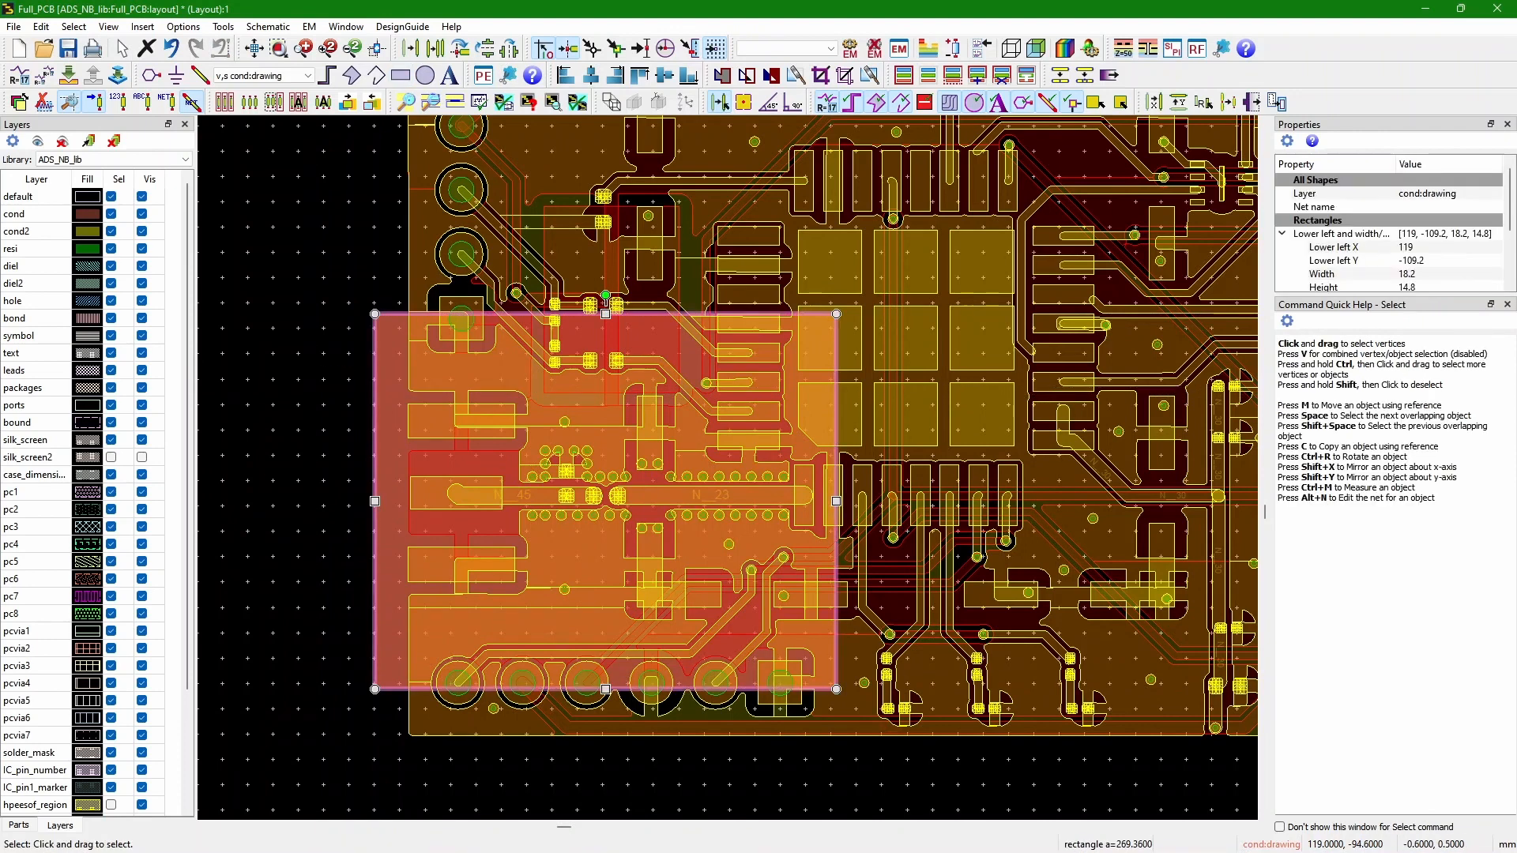
key("m")
left_click(375, 314)
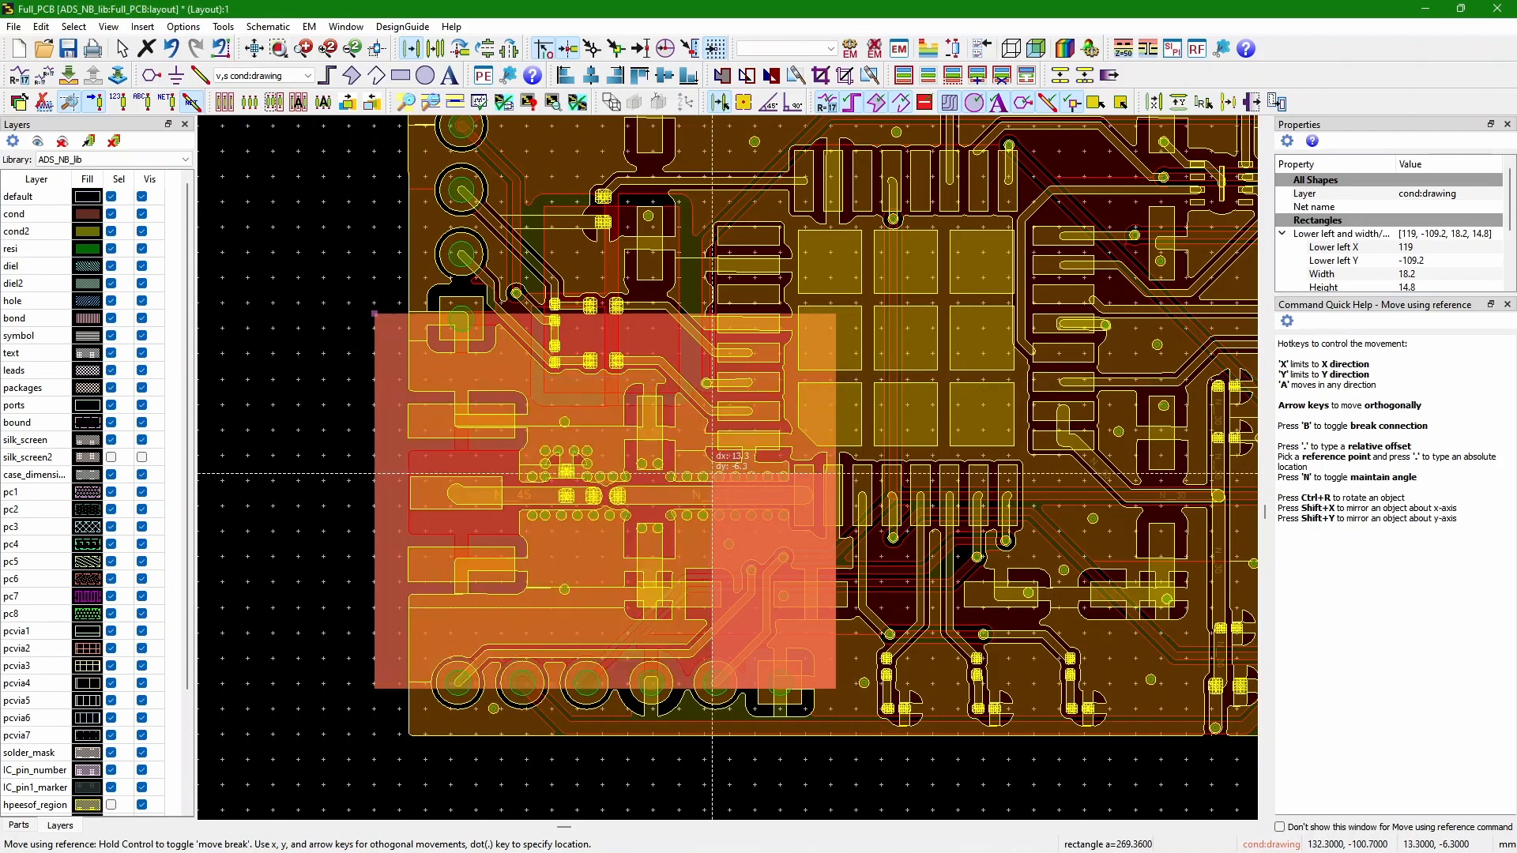
left_click(395, 380)
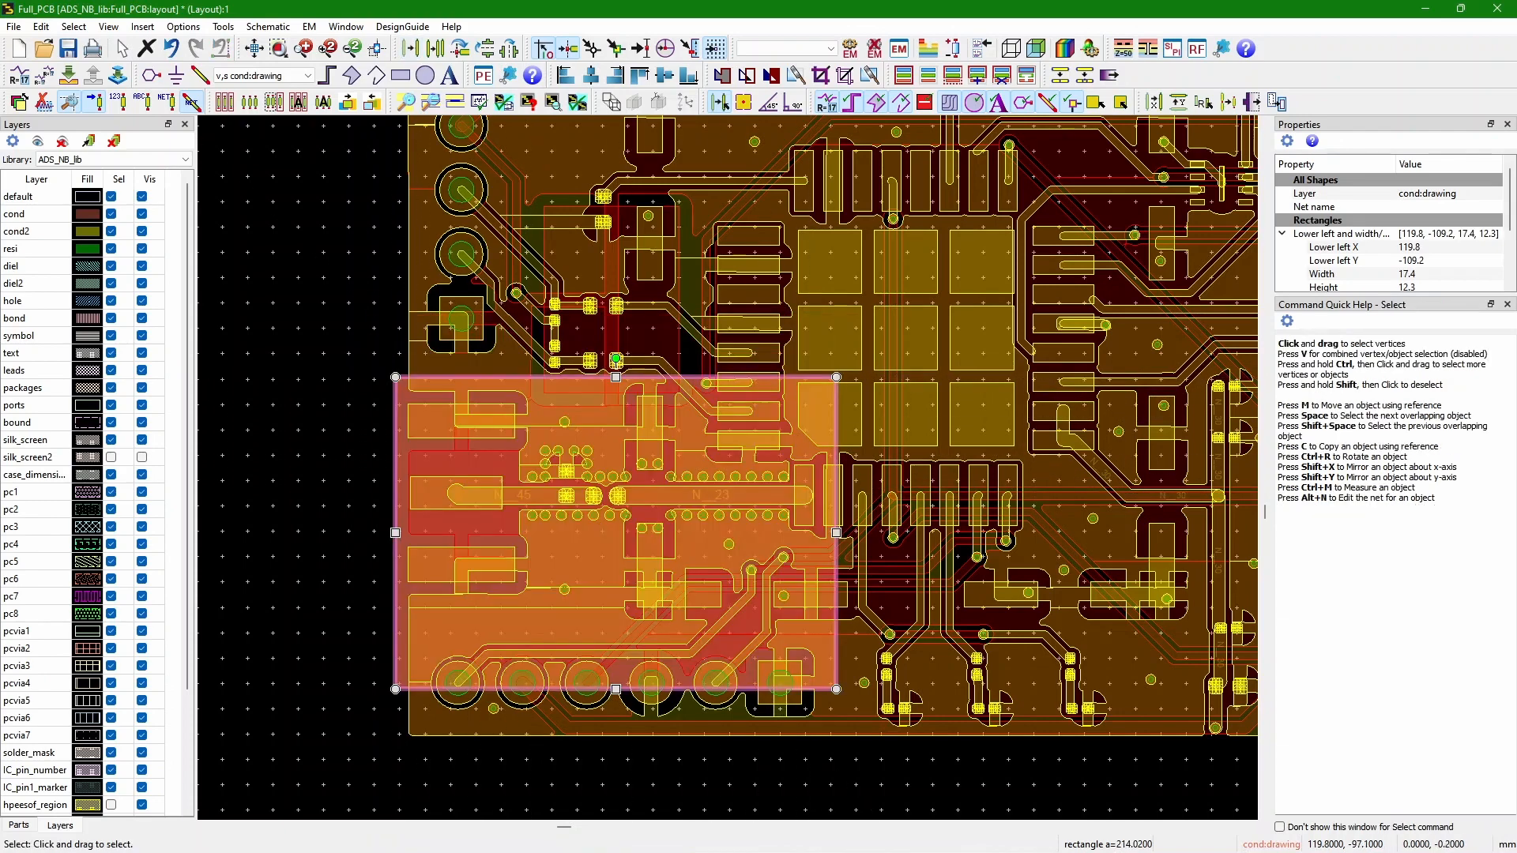
key("m")
left_click(837, 688)
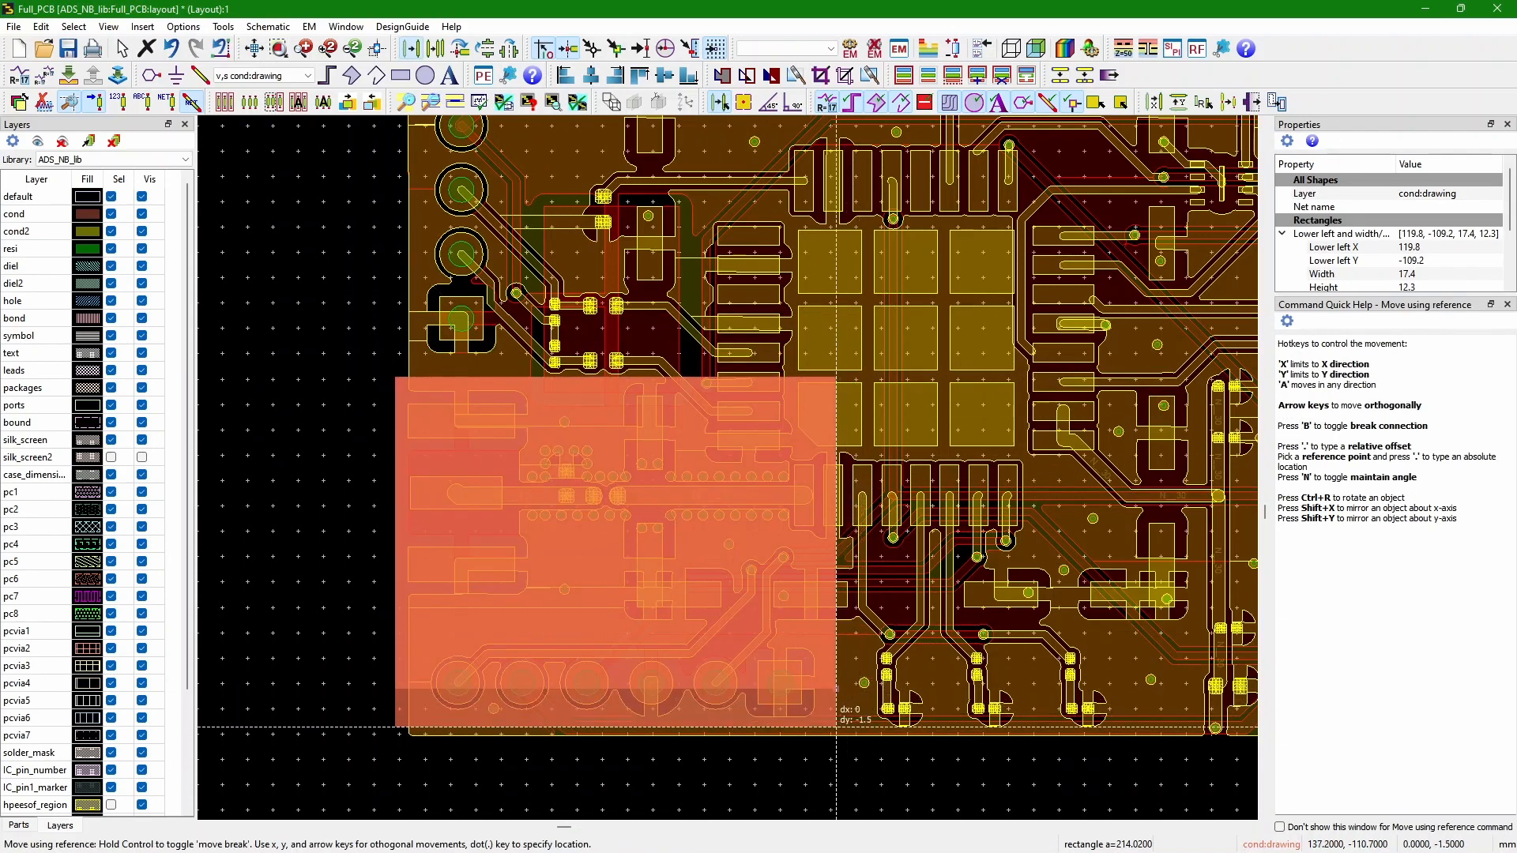
left_click(853, 642)
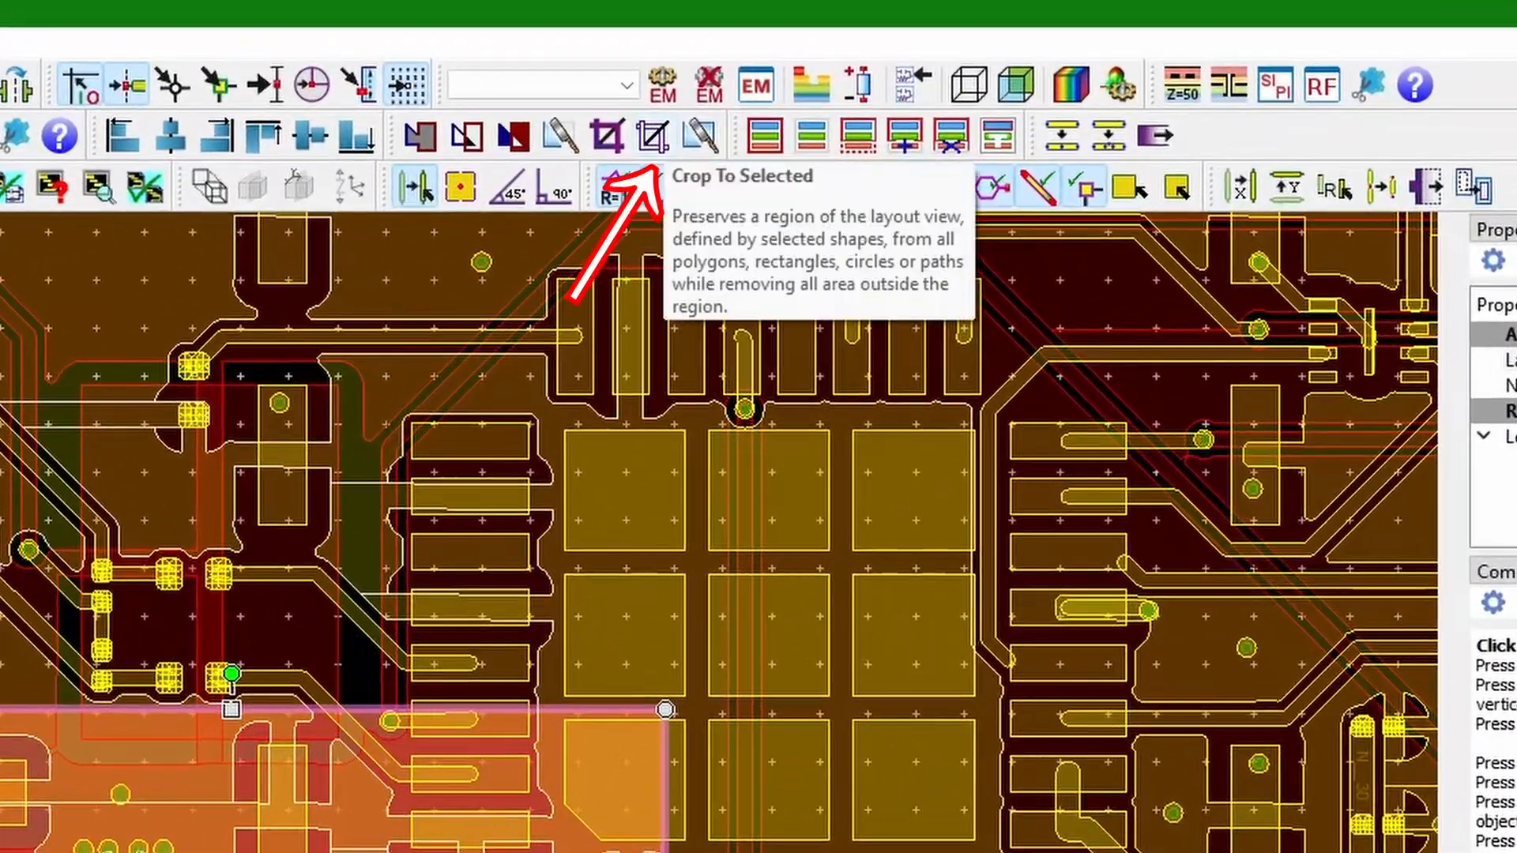
- Crop the layout to the selected rectangle and clear the selection
left_click(652, 136)
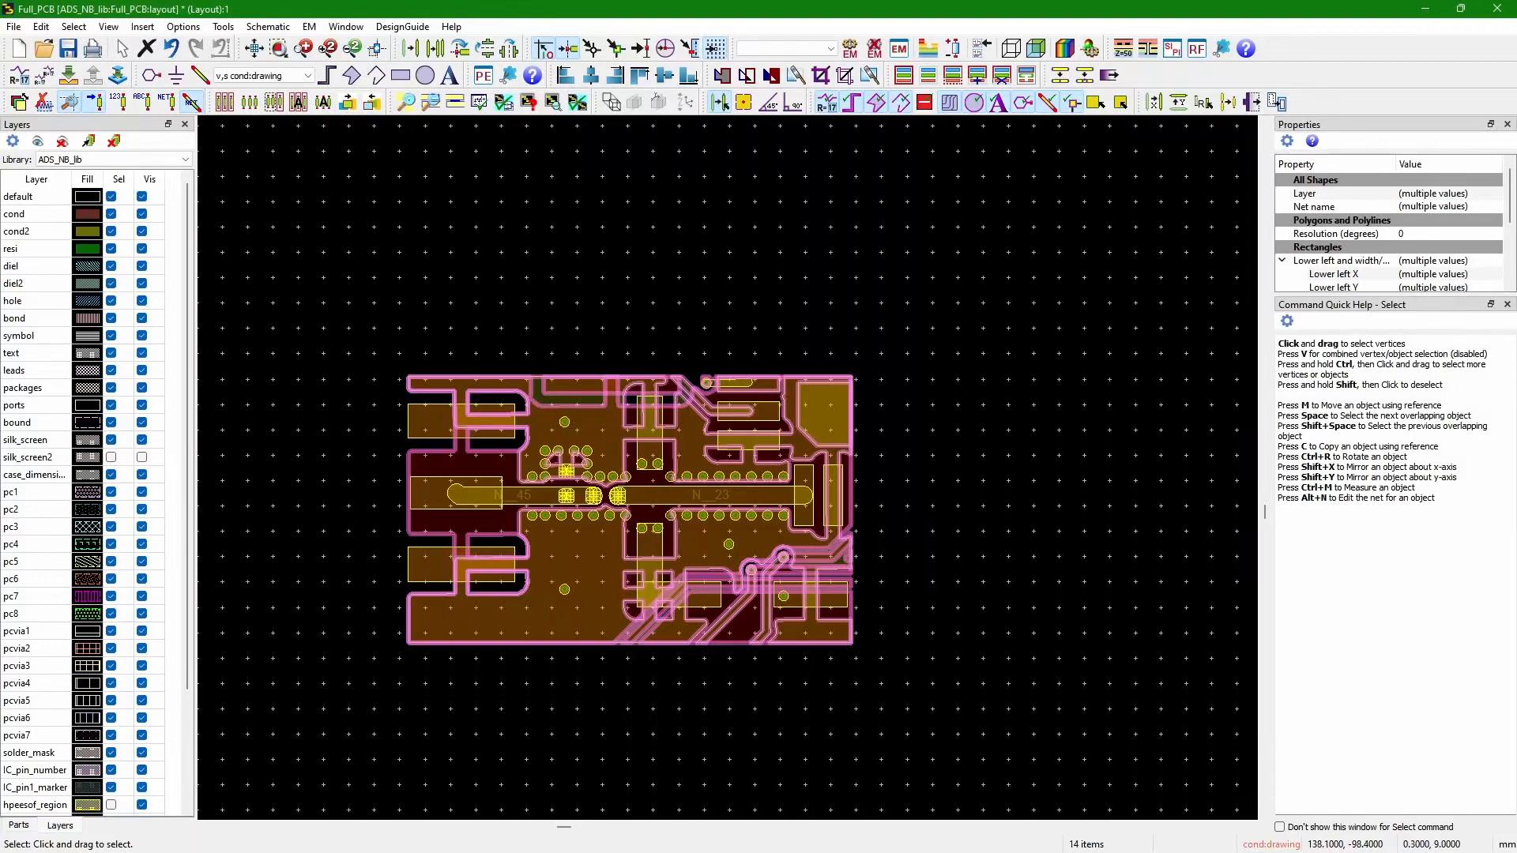
left_click(788, 333)
scroll(625, 560, "up", 4)
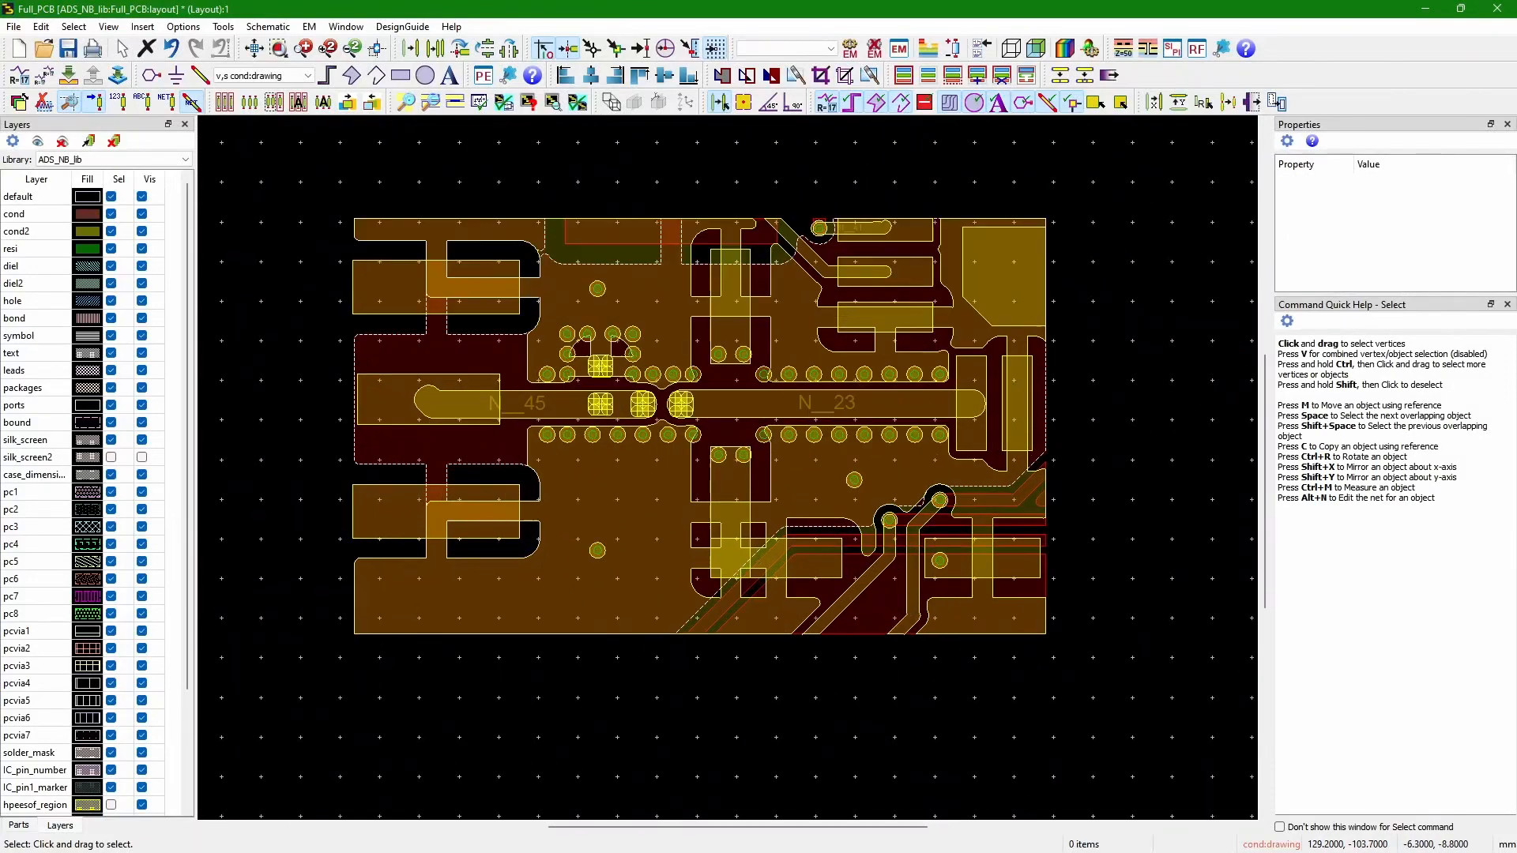
scroll(723, 473, "down", 1)
left_click_drag(869, 369, 845, 395)
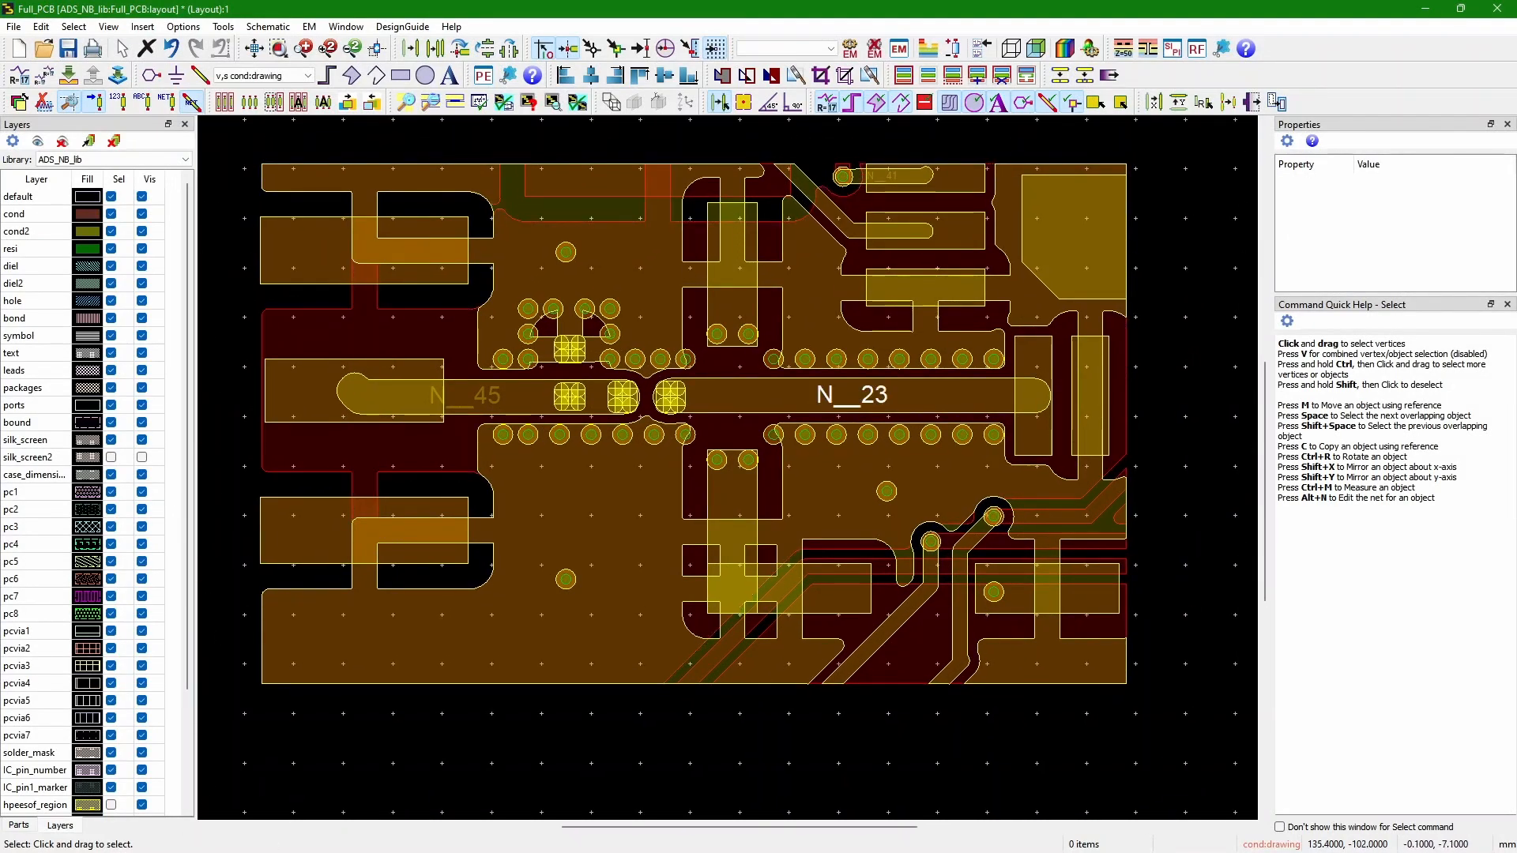
- Save the cropped layout as a new cell named Cropped in the ADS_NB_lib library
left_click(13, 26)
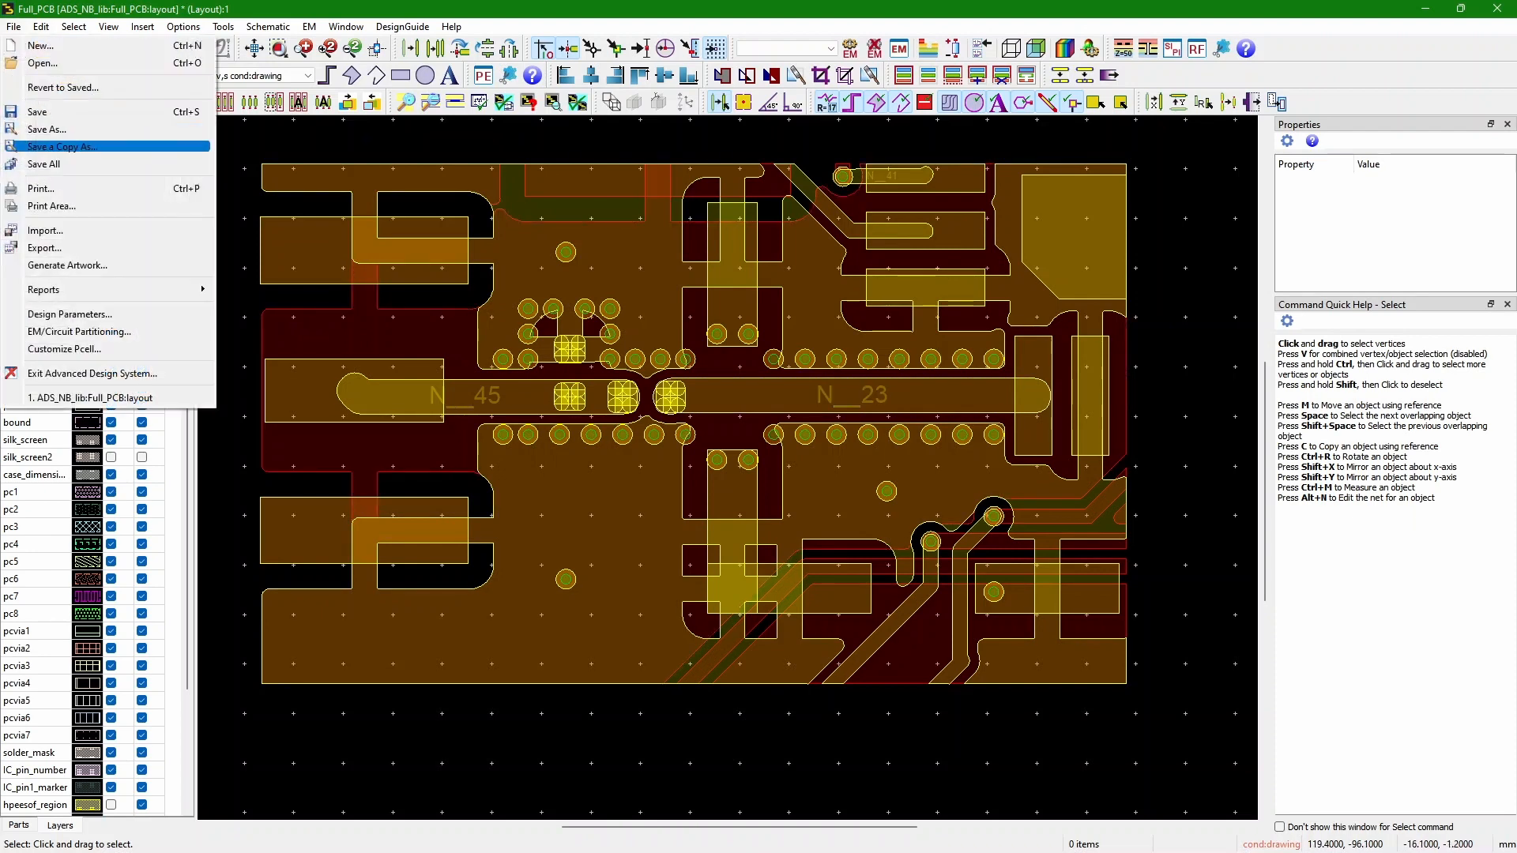
left_click(46, 129)
type("Cropped")
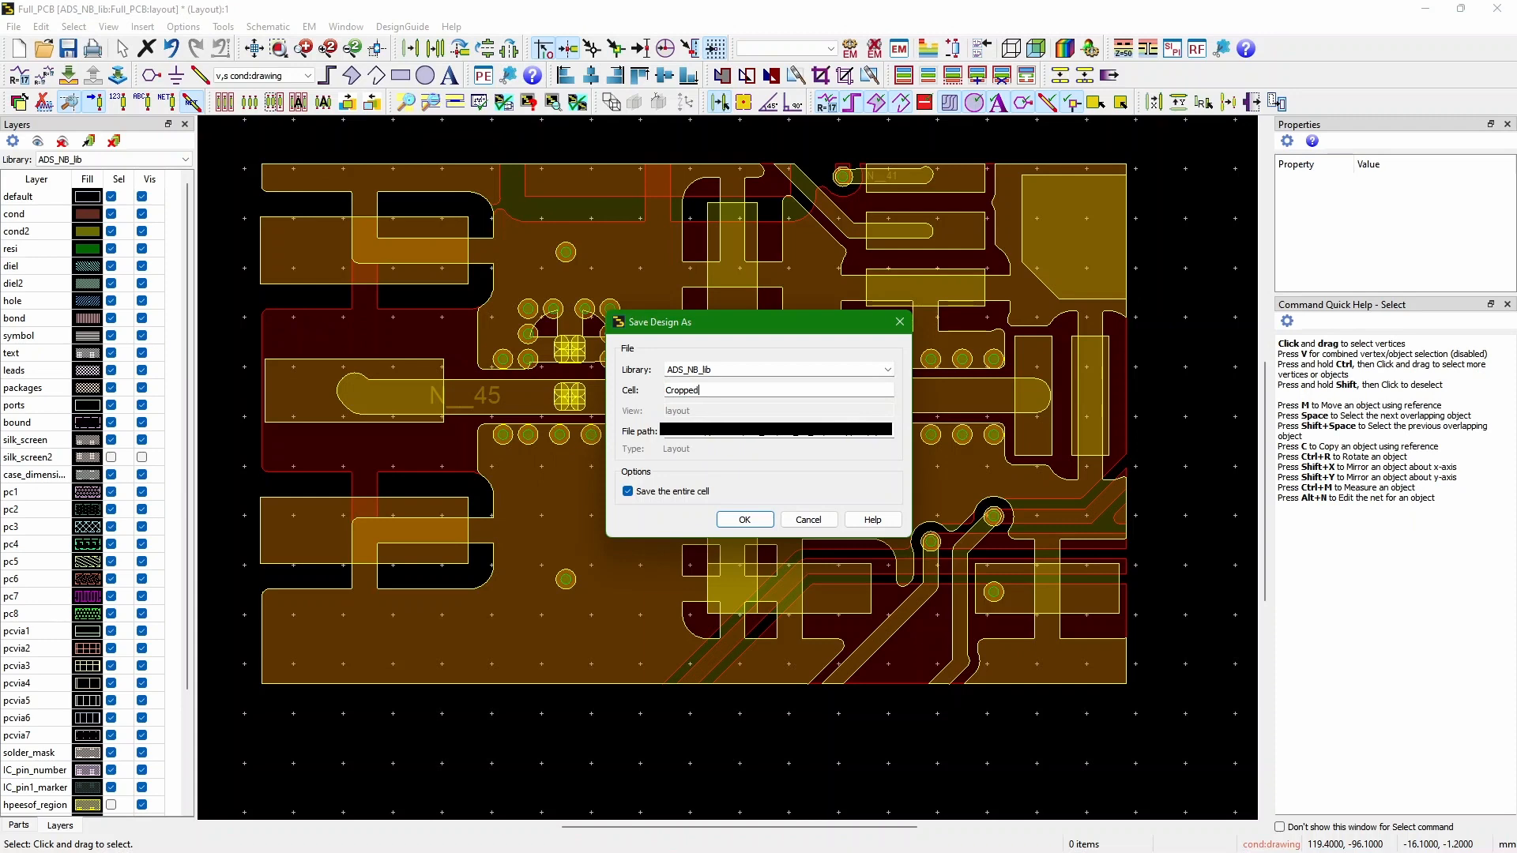
key("Return")
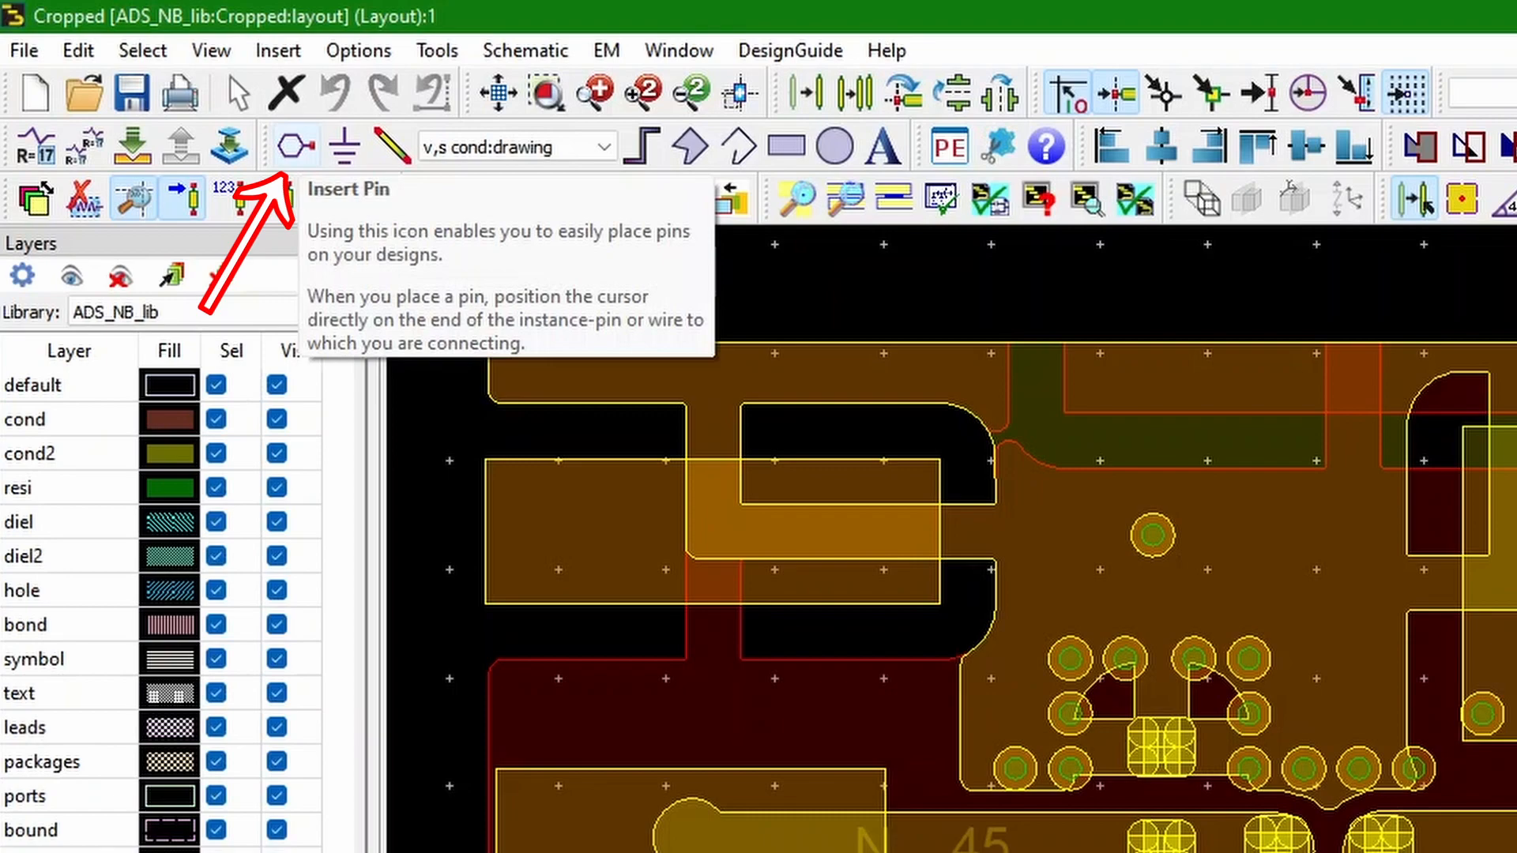
- Place pin 1, named Input, on layer HTNBAT-F_Cu at the right end of the N__23 trace
left_click(296, 146)
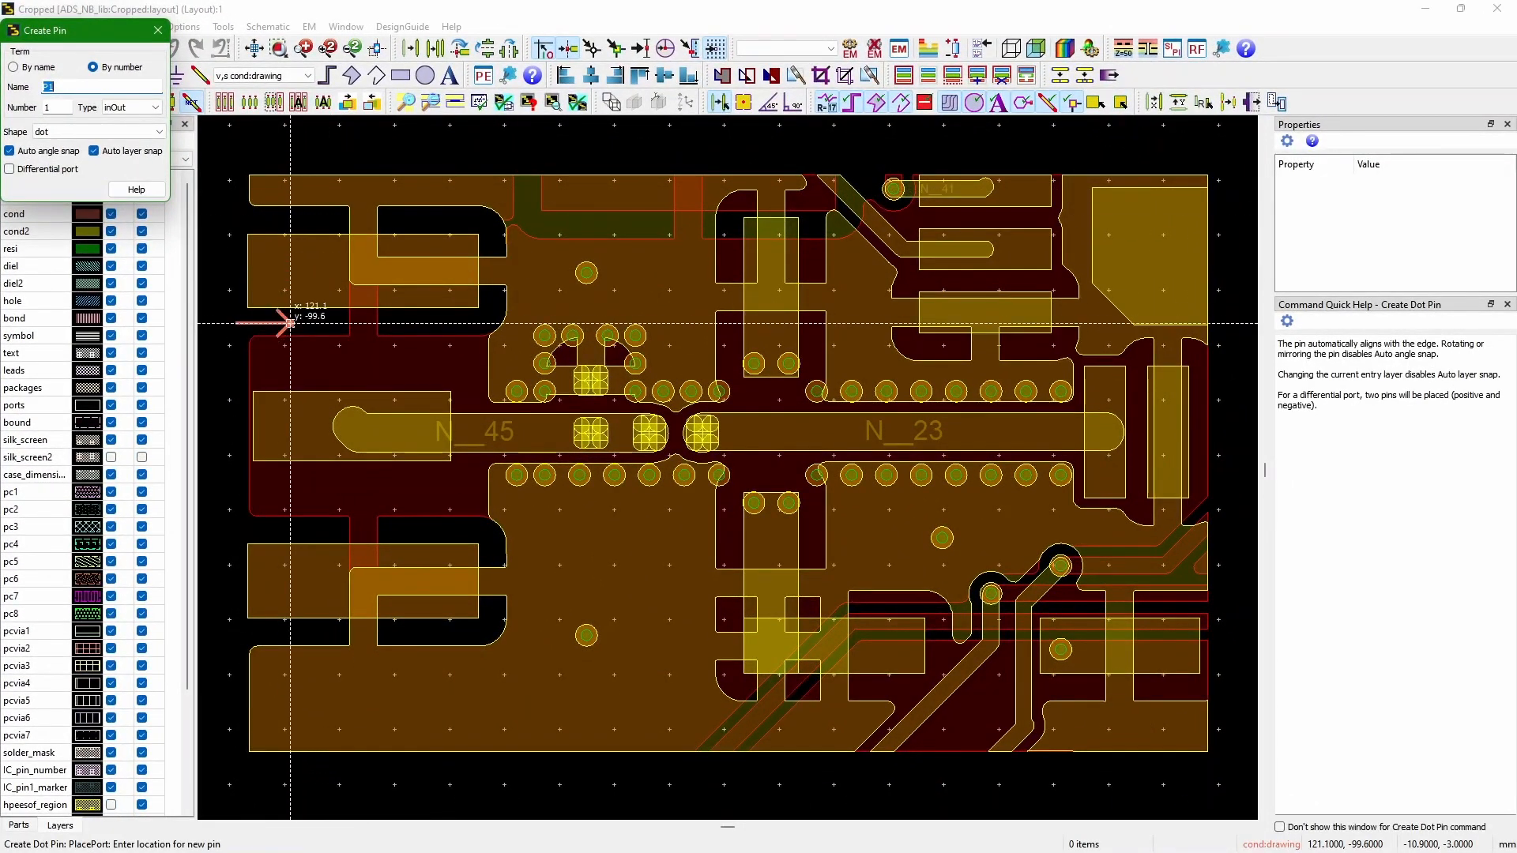
scroll(127, 462, "down", 3)
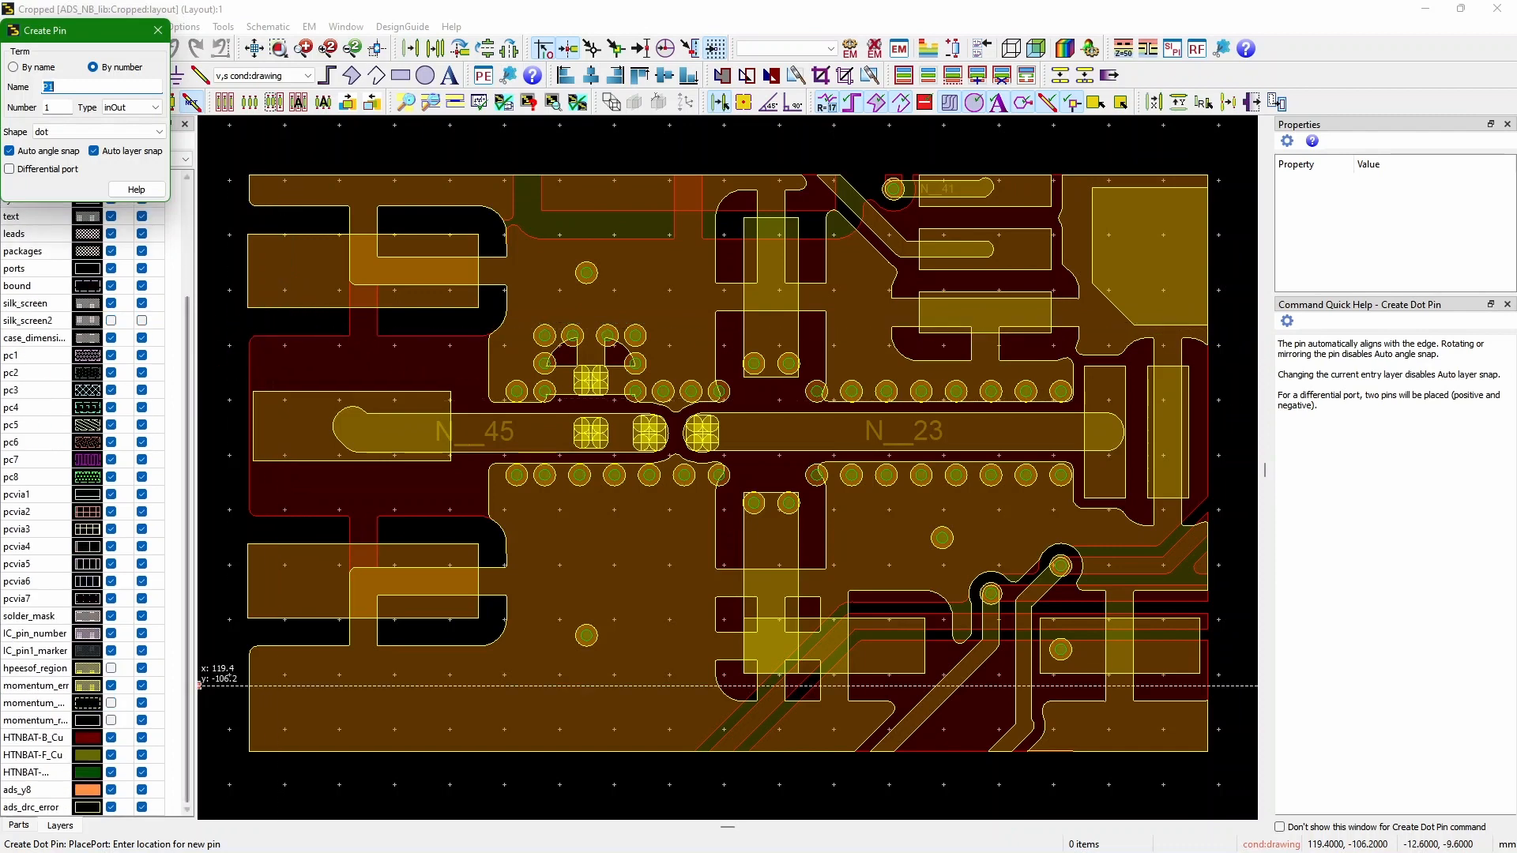
left_click(32, 754)
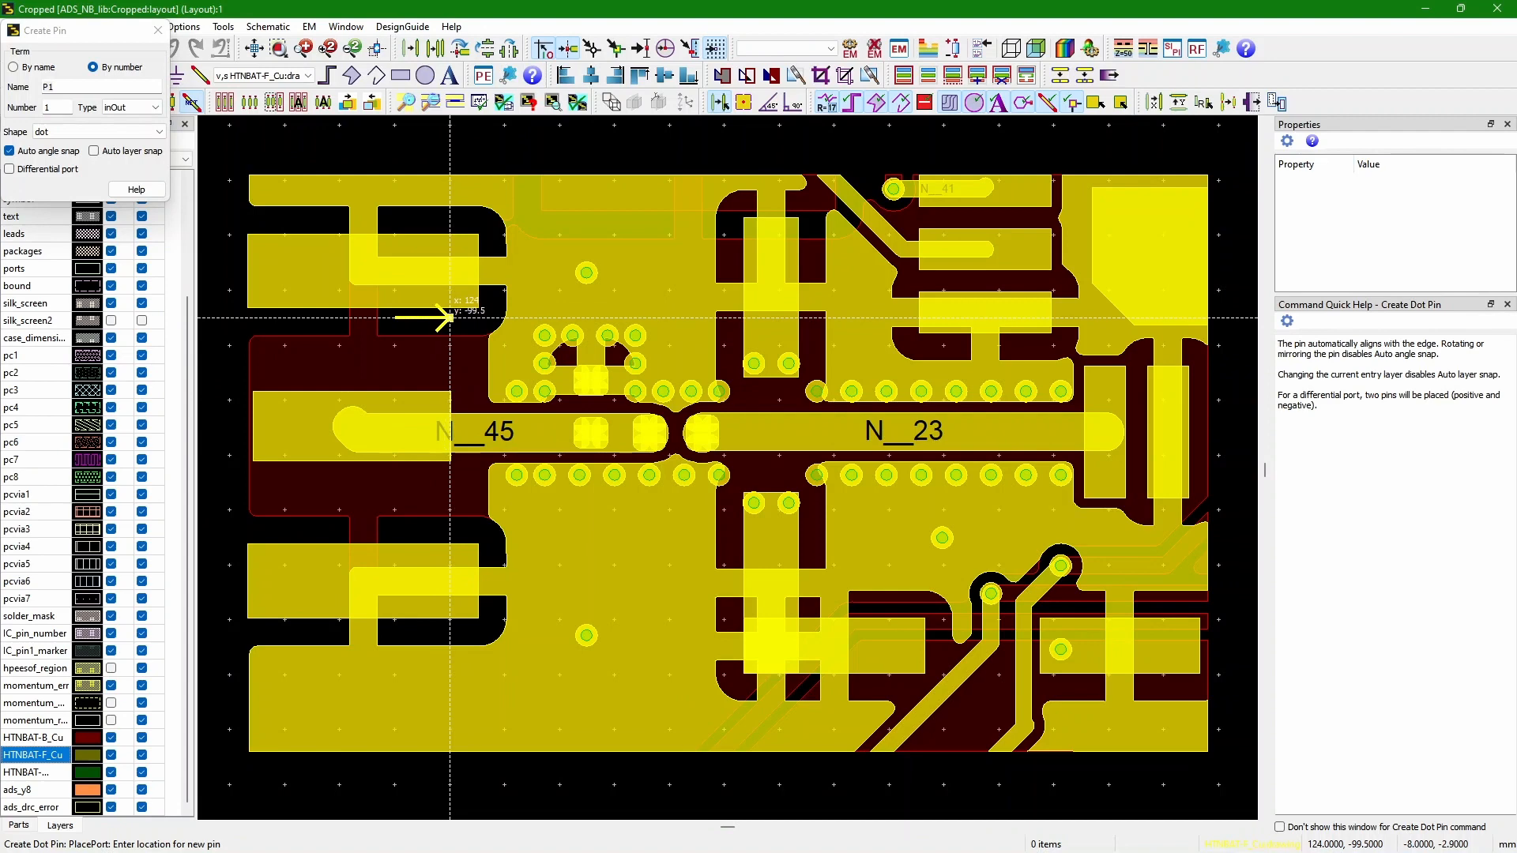
double_click(49, 87)
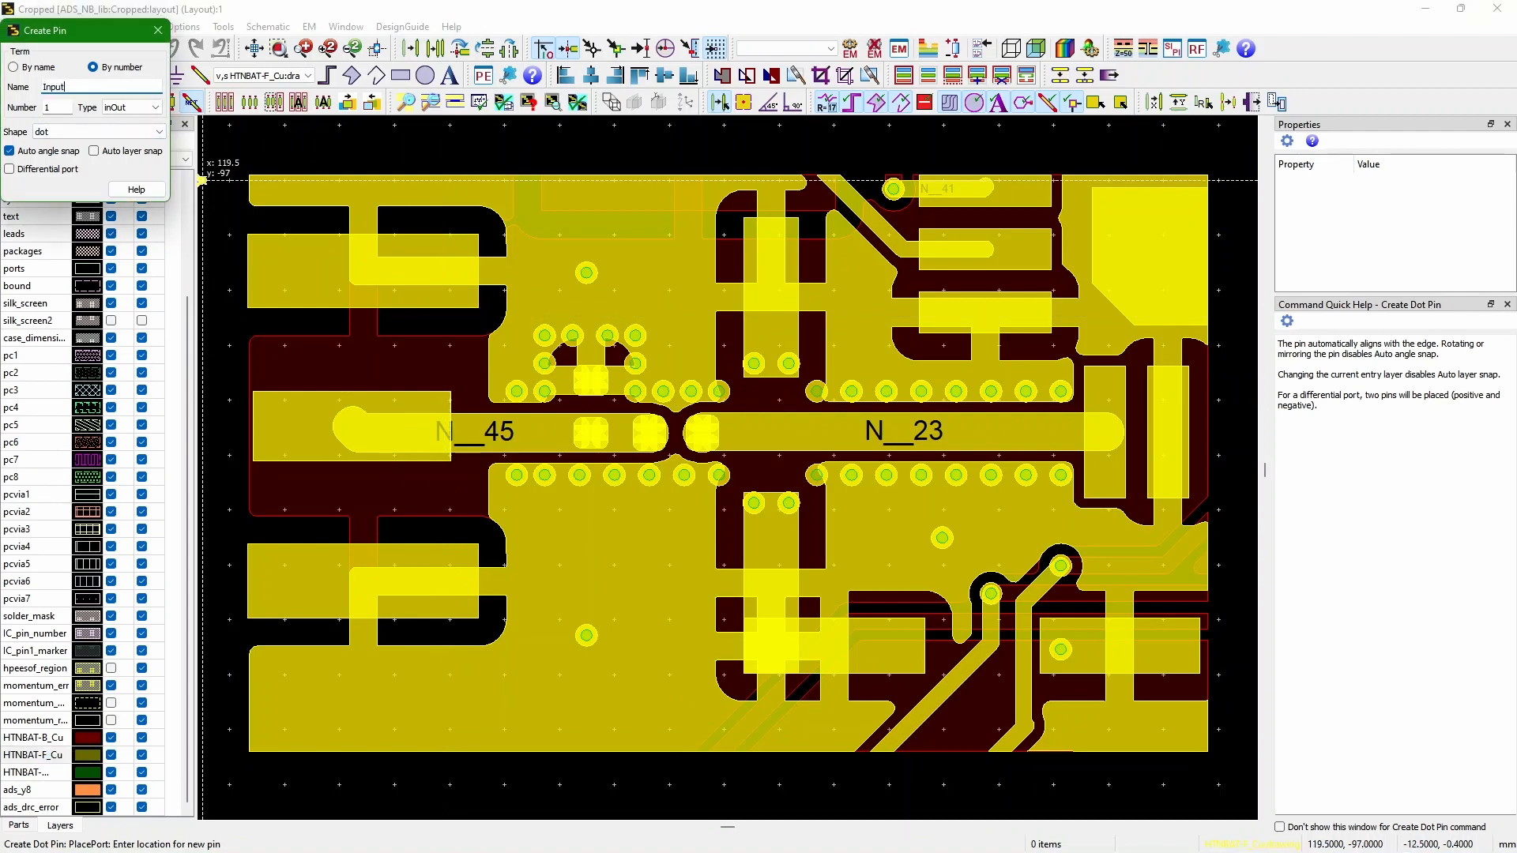
left_click(1108, 431)
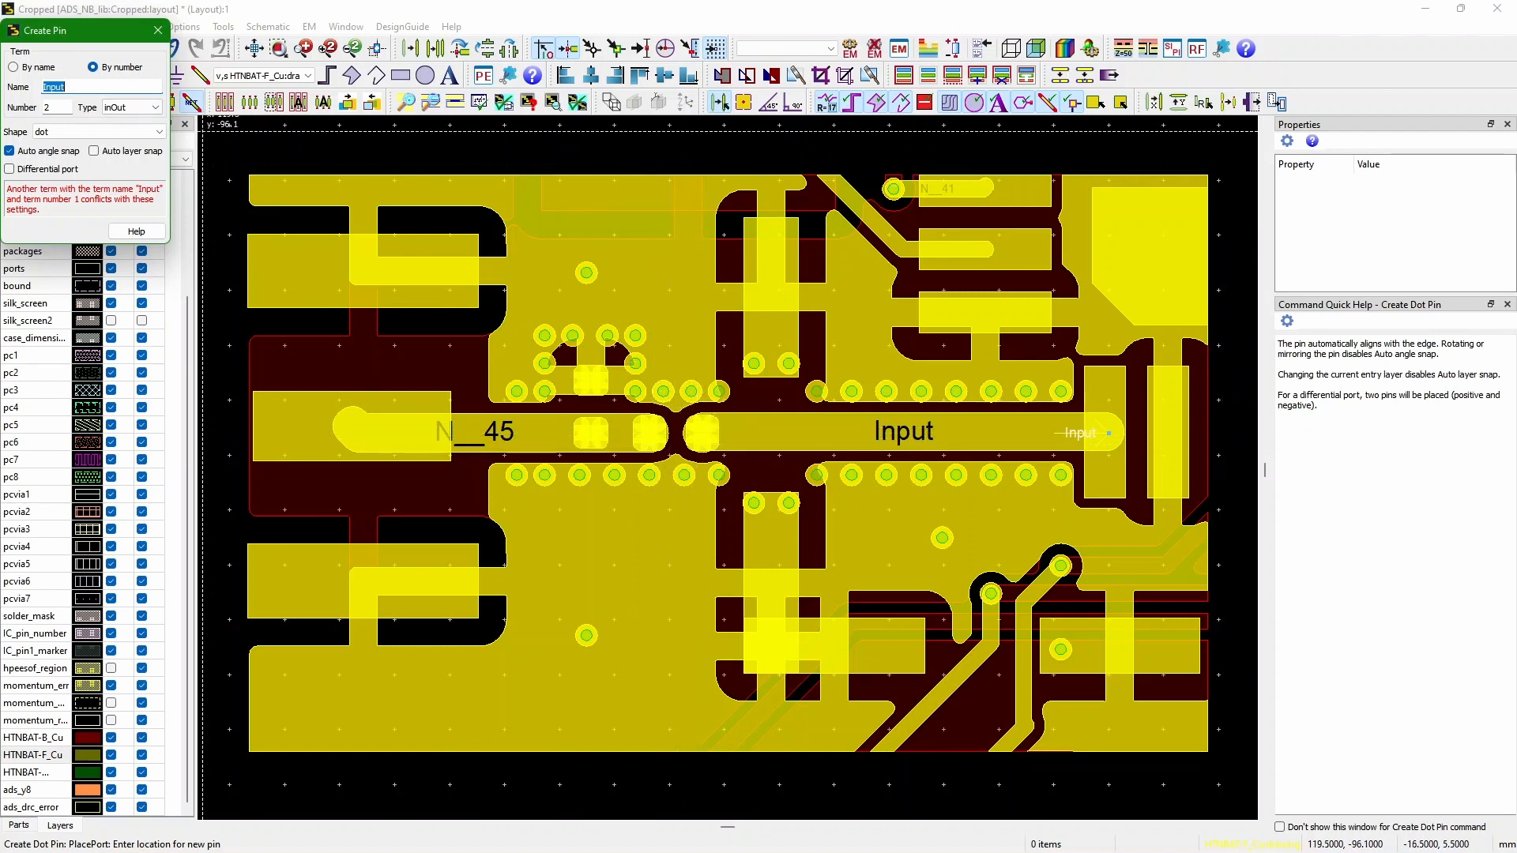
- Place pins L1_1 and L1_2 on the two facing pads at the gap in the RF trace
type("L1_1")
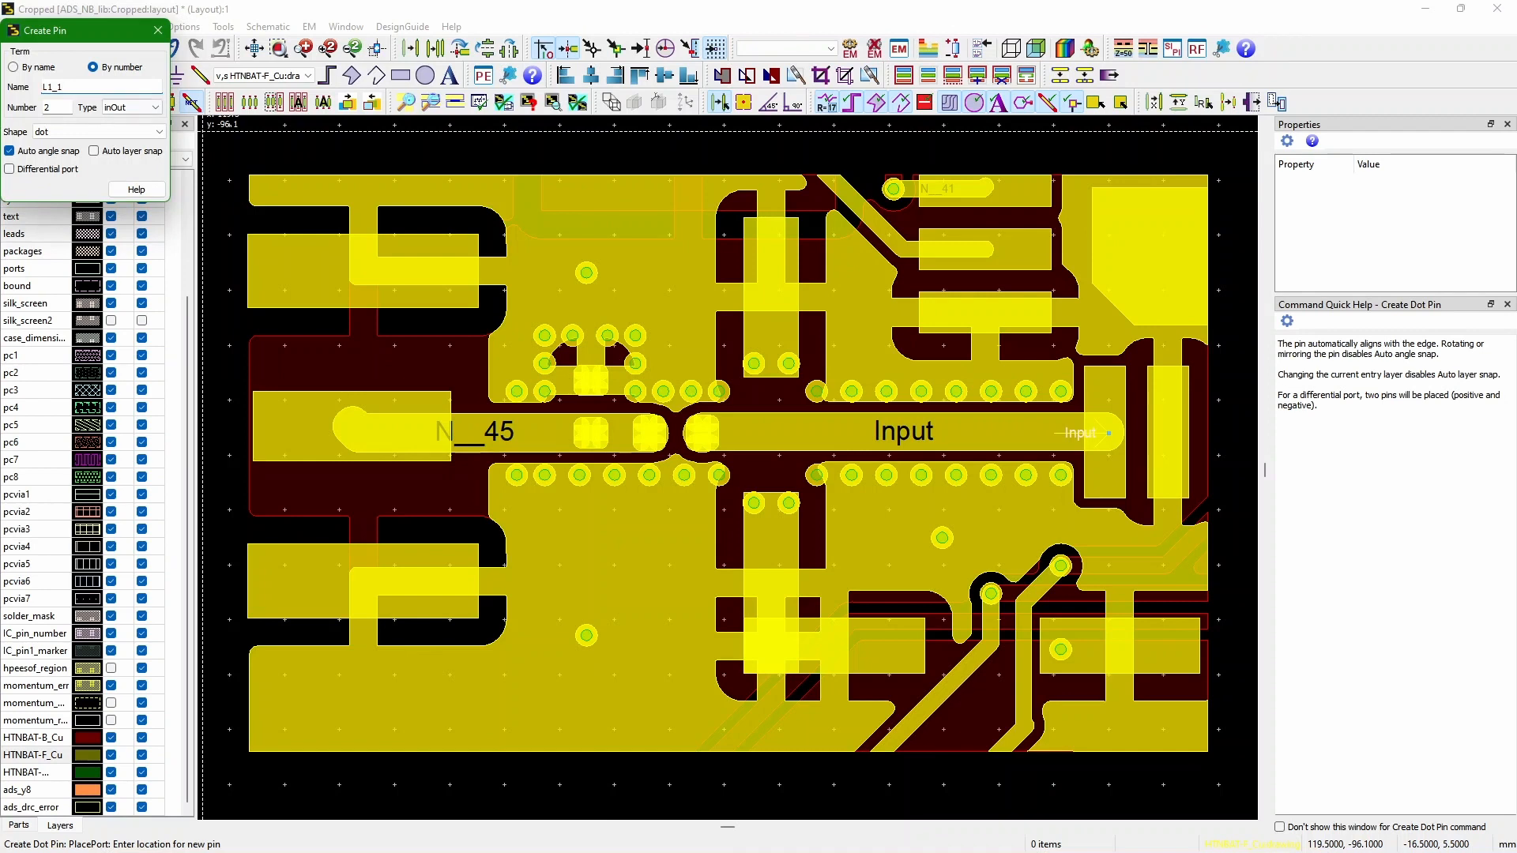
left_click(702, 433)
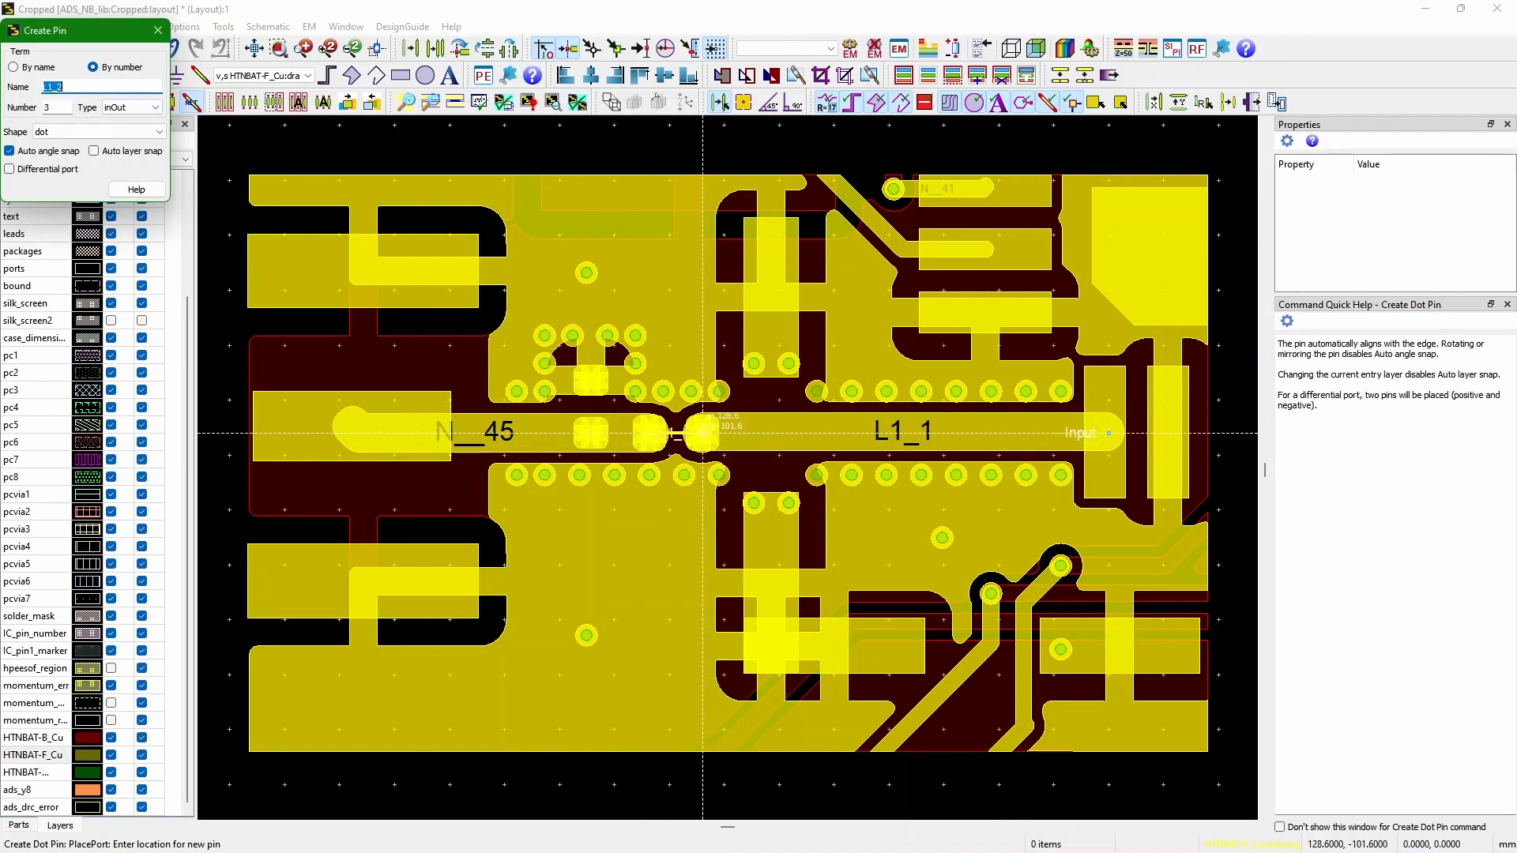
left_click(648, 433)
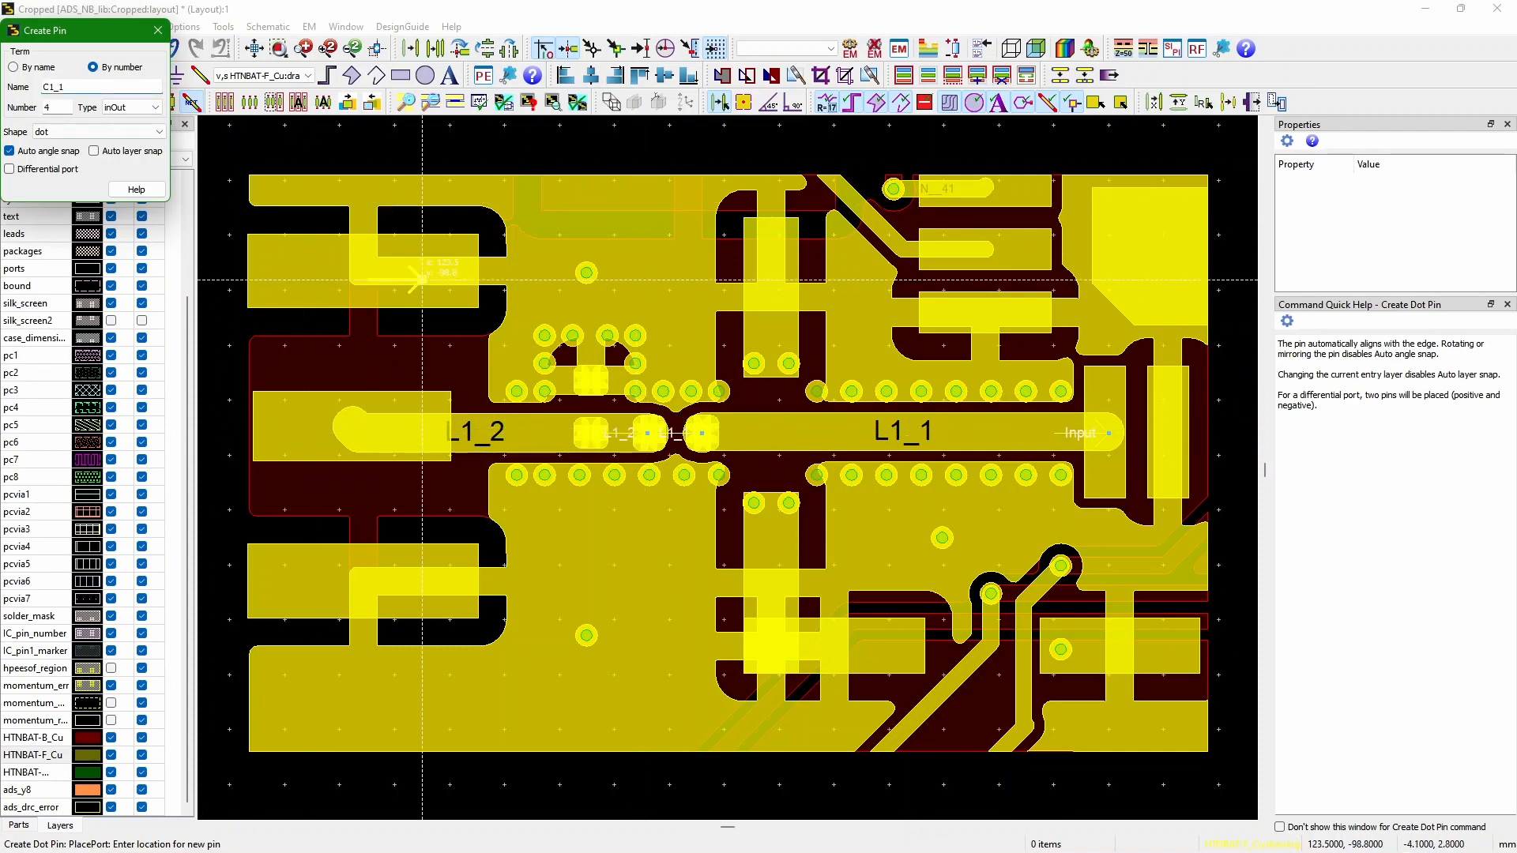
- Place pins C1_1 and C1_2 on the trace pad and the pad above it, and pin Output at the trace's left end
left_click(592, 433)
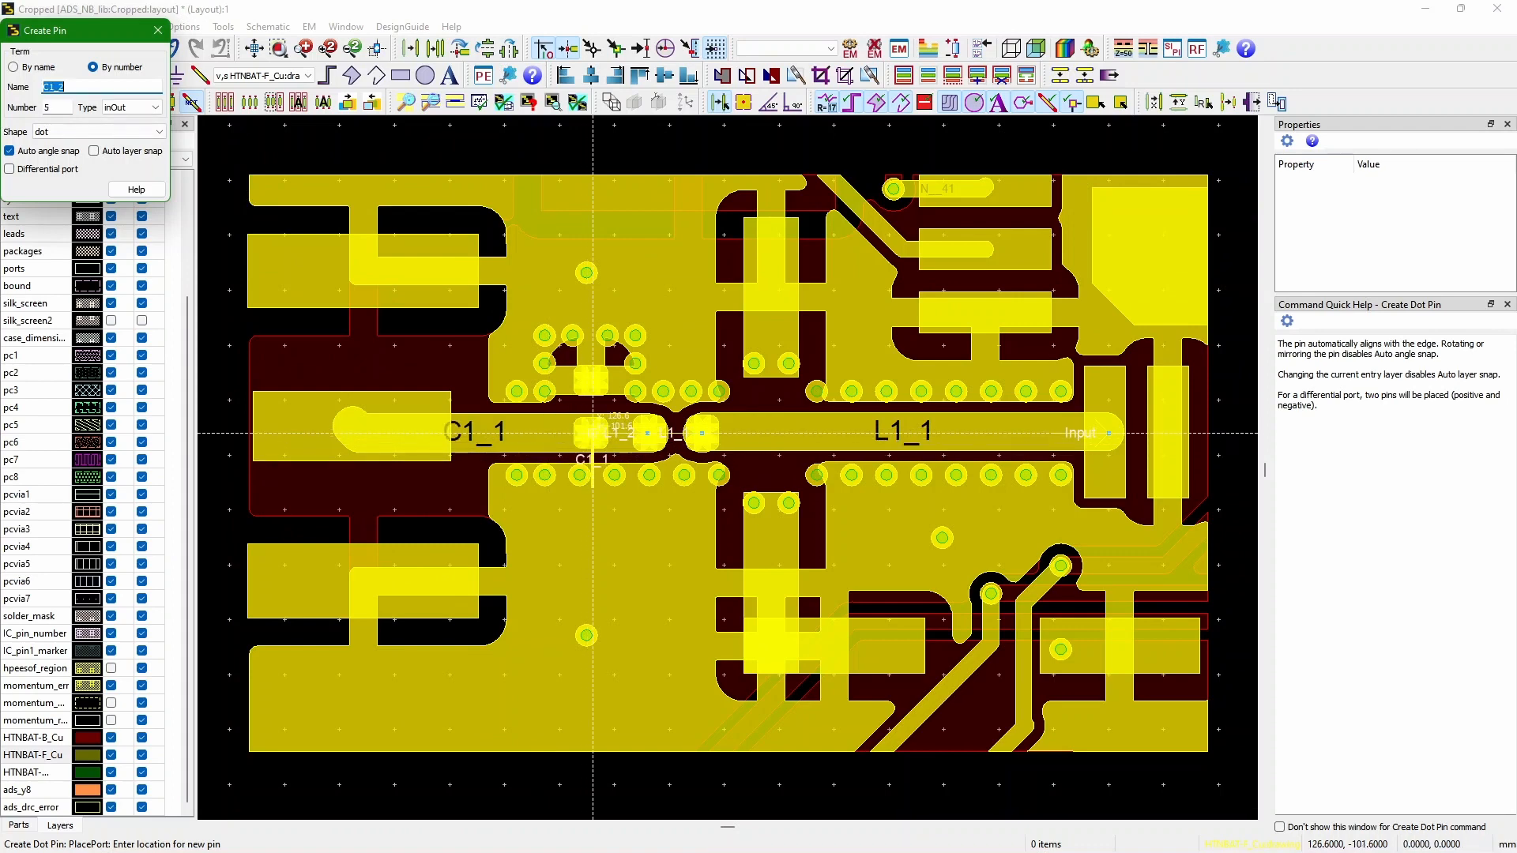
left_click(587, 378)
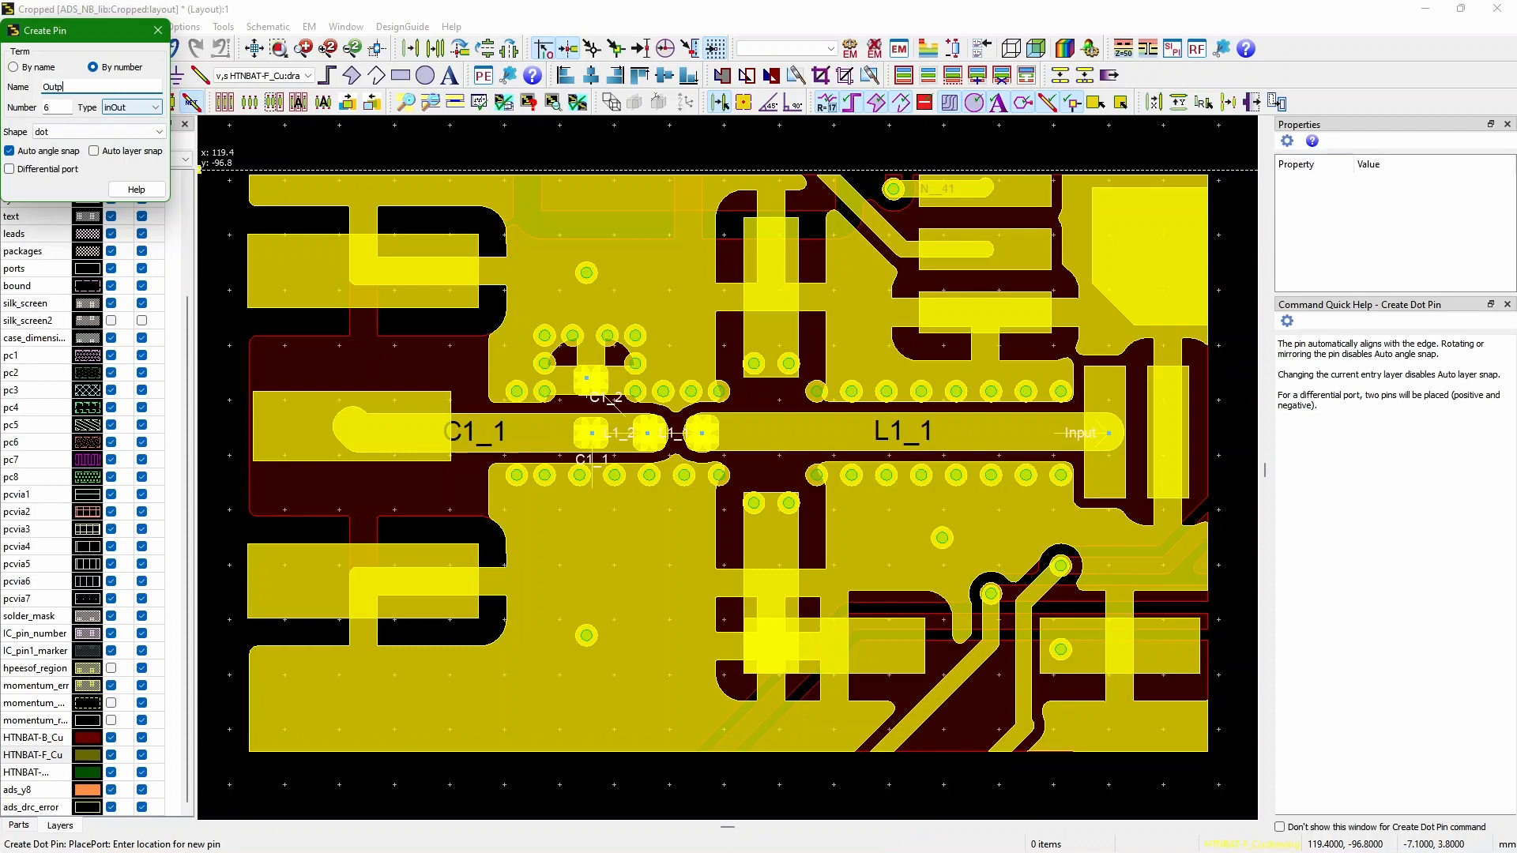
left_click(357, 427)
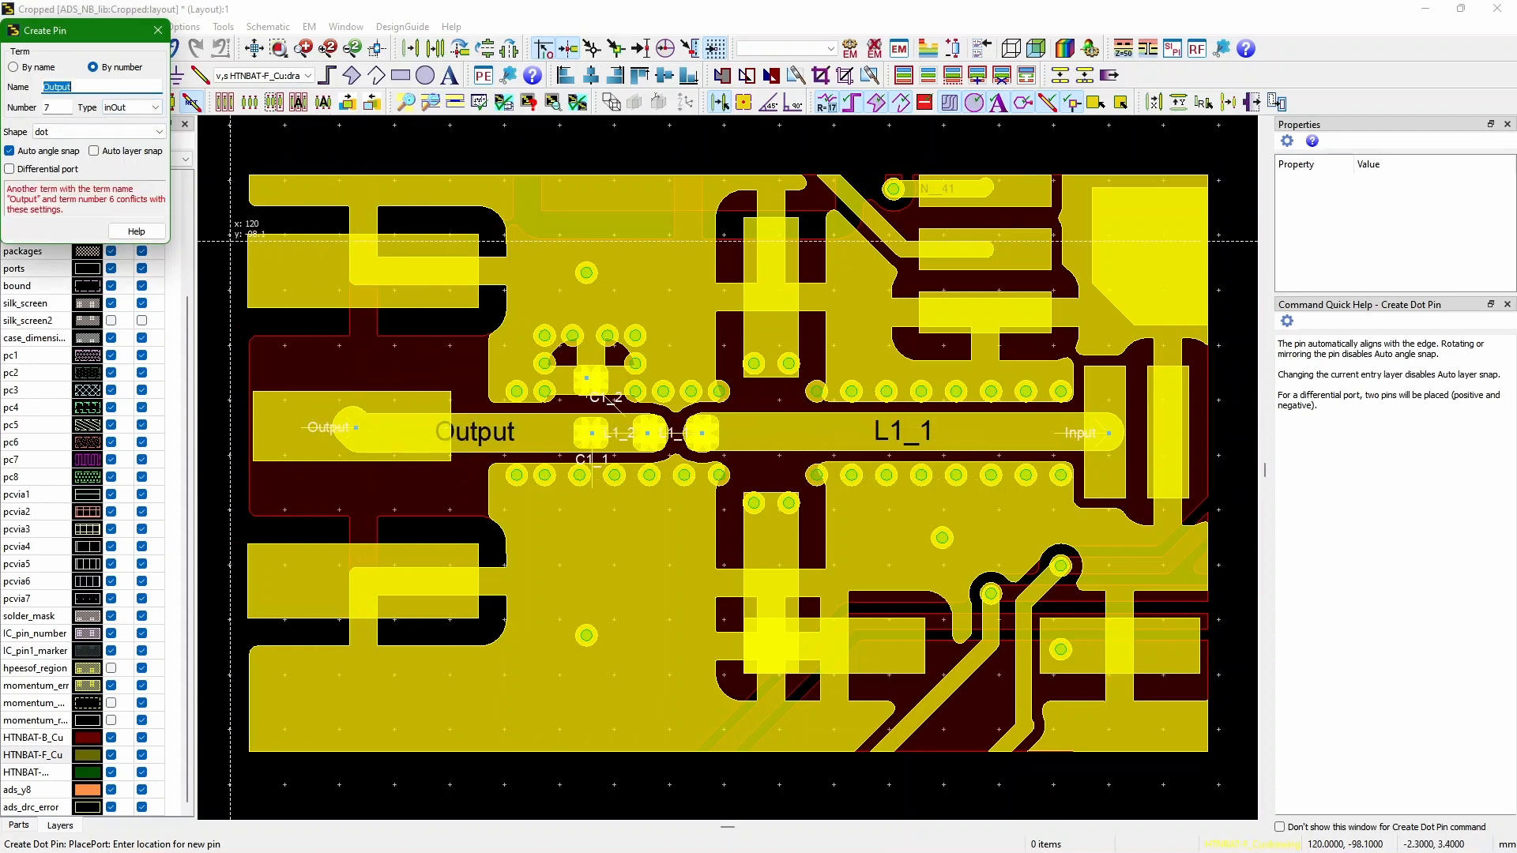
key("Escape")
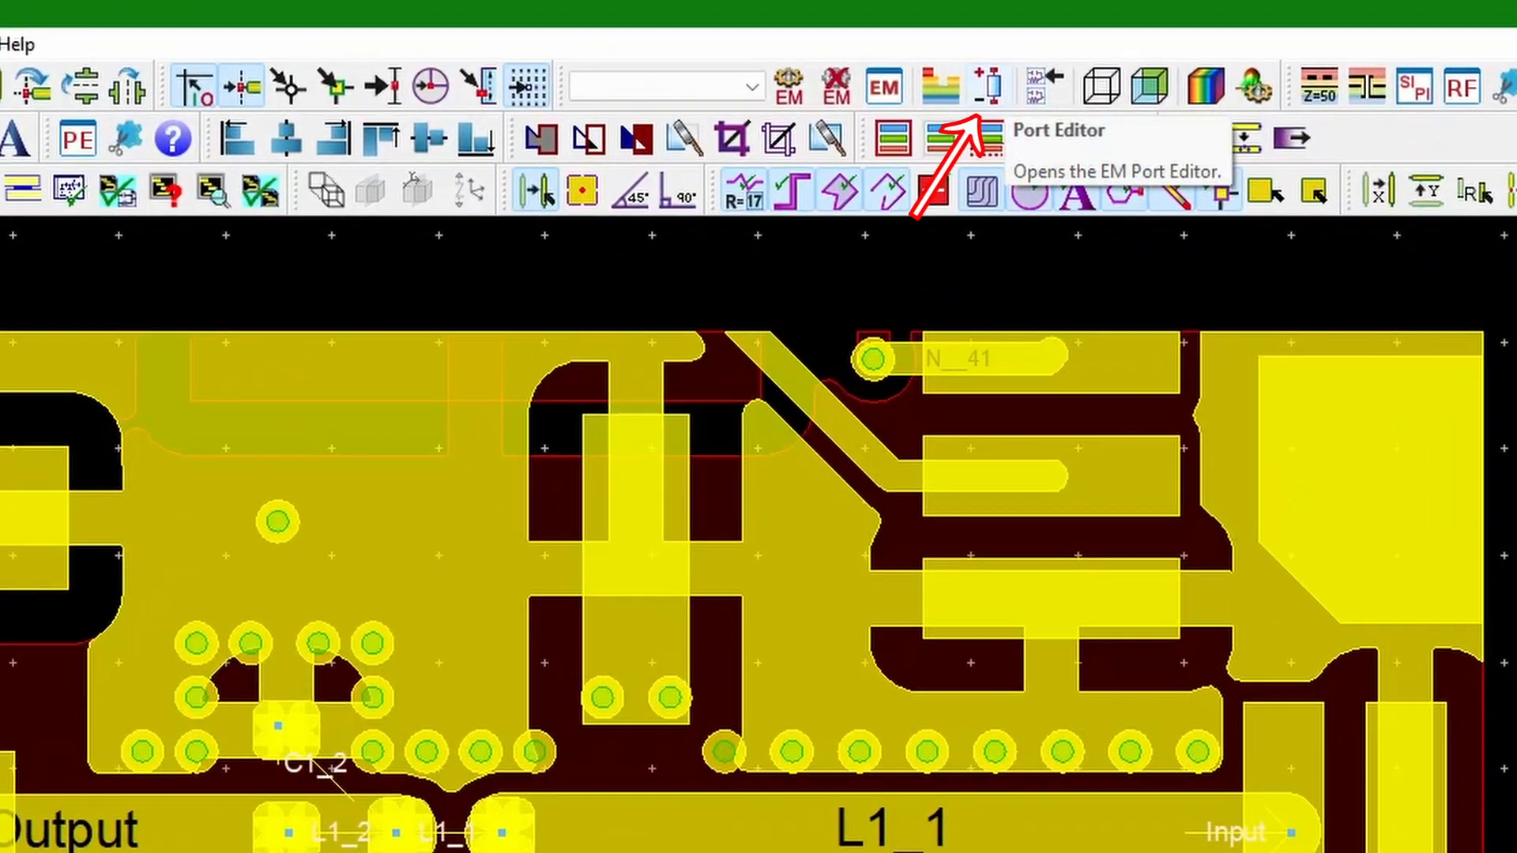
- Open the Port Editor and enlarge its window and S-parameter port list to show all port columns
left_click(987, 85)
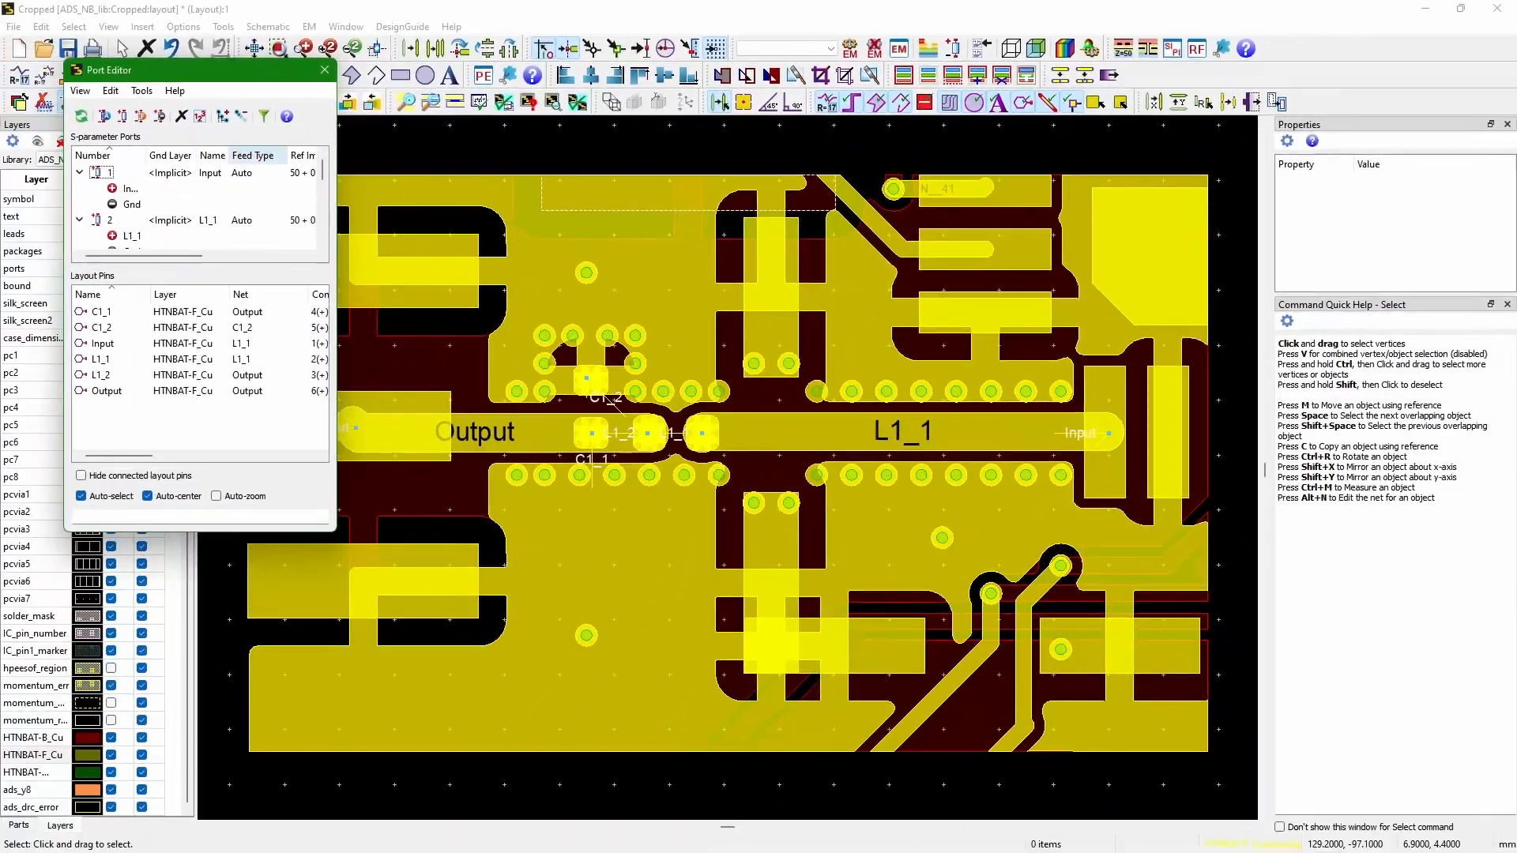
left_click_drag(336, 300, 964, 300)
left_click_drag(513, 267, 513, 350)
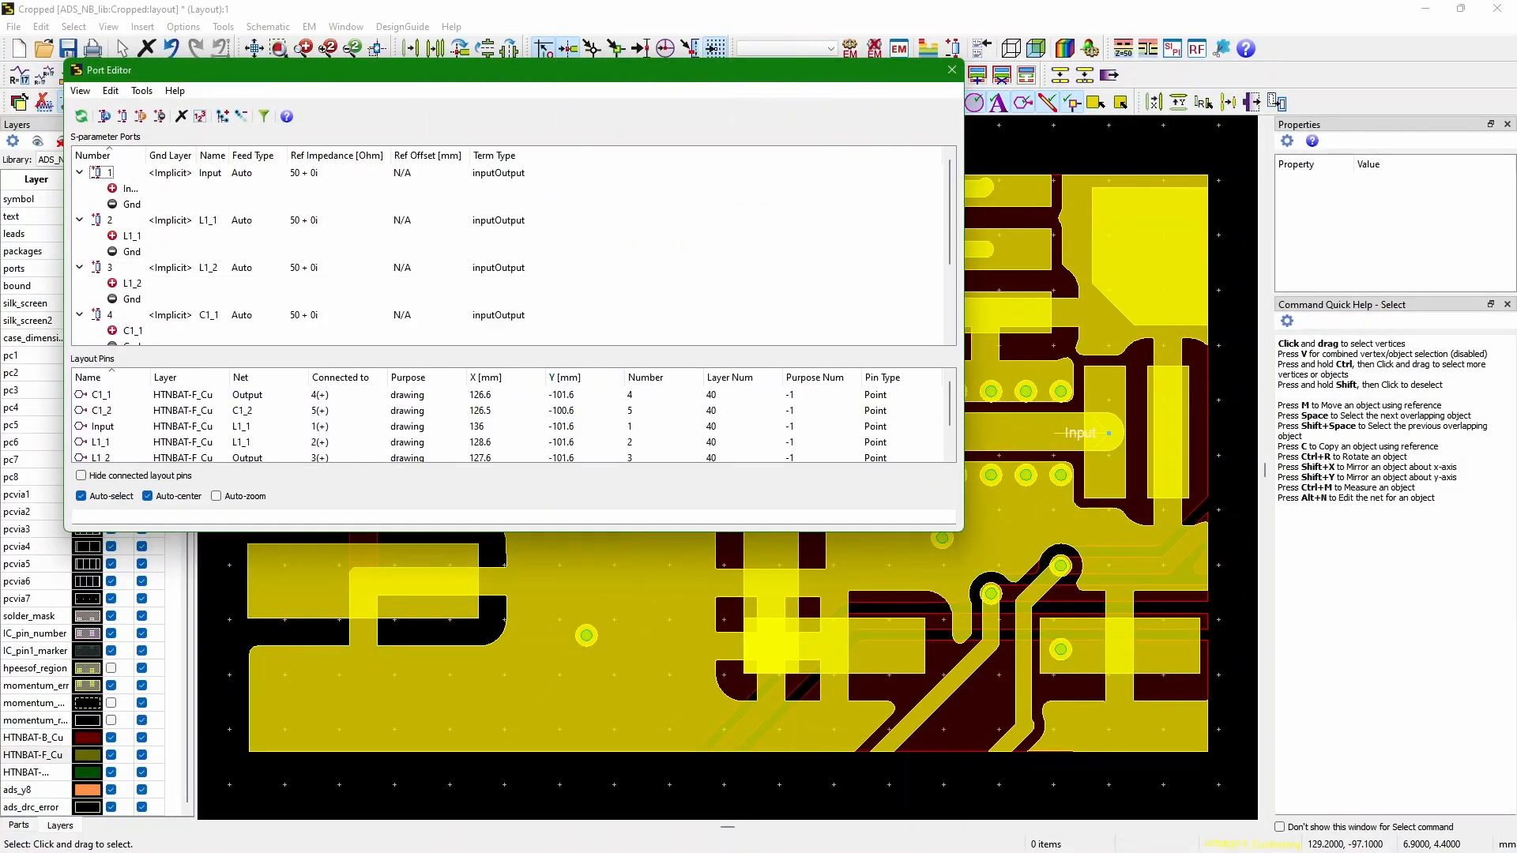
- Enlarge the Port Editor to show all six ports and move it aside to expose the layout traces
left_click_drag(569, 532, 569, 723)
left_click_drag(513, 69, 1171, 89)
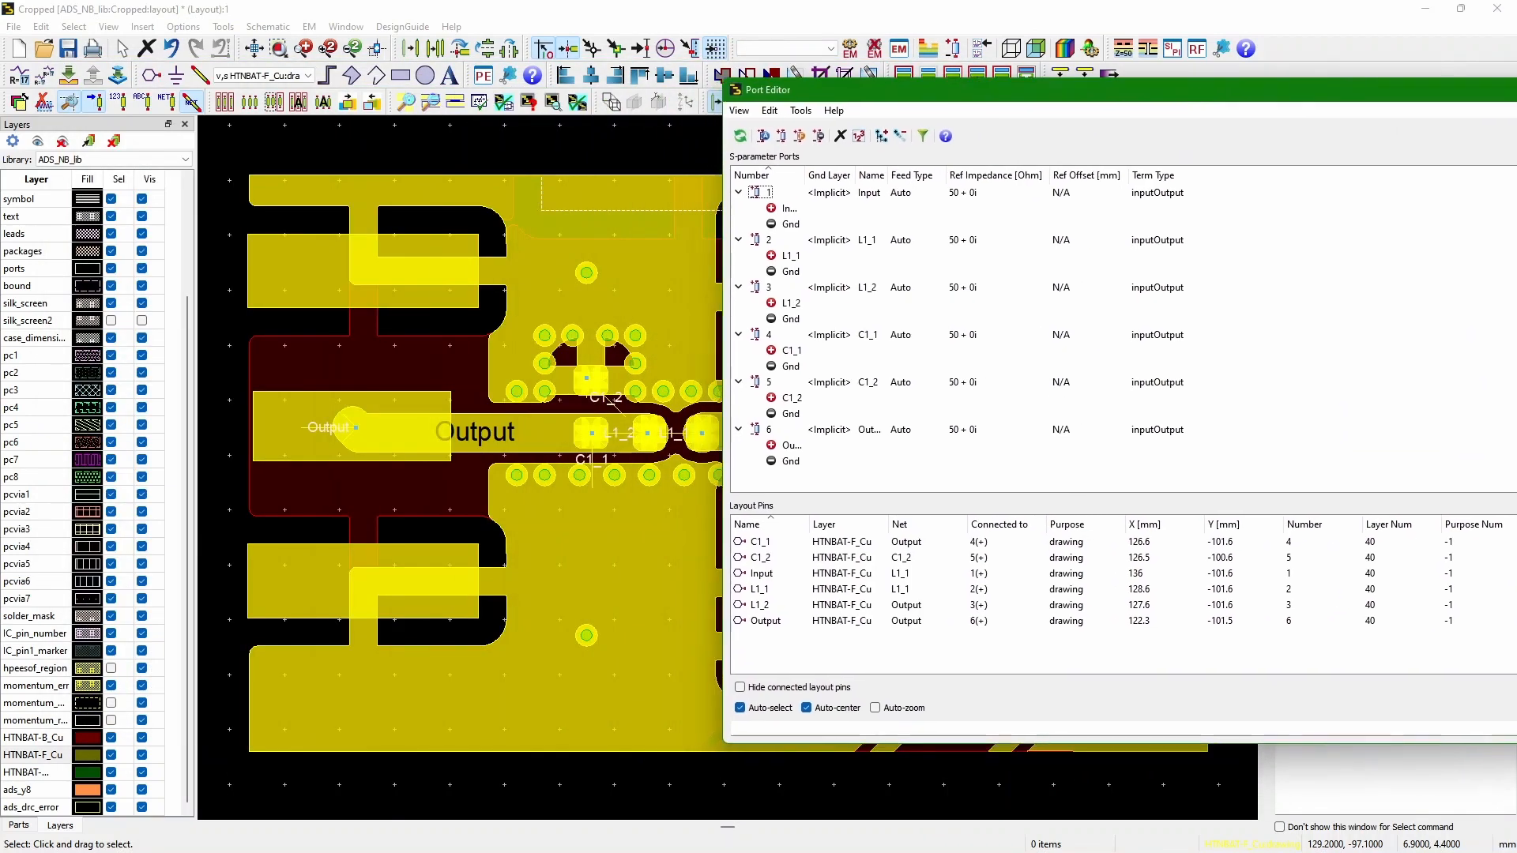
left_click_drag(648, 300, 526, 312)
scroll(527, 311, "down", 1)
left_click_drag(564, 479, 389, 348)
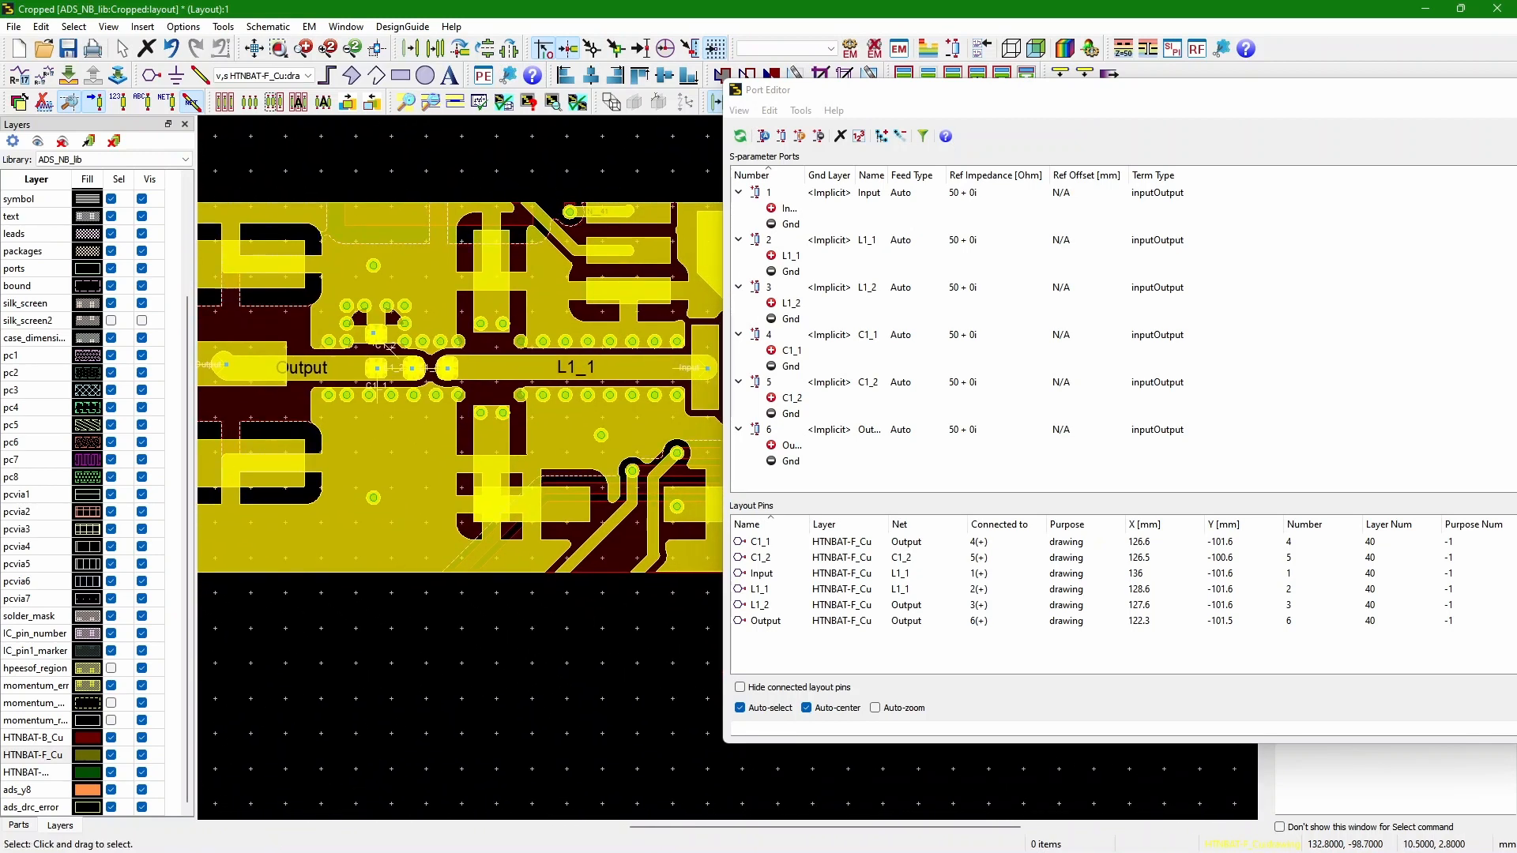
- Go through ports 1 to 6 one by one to check each port's pin location in the layout
left_click(391, 348)
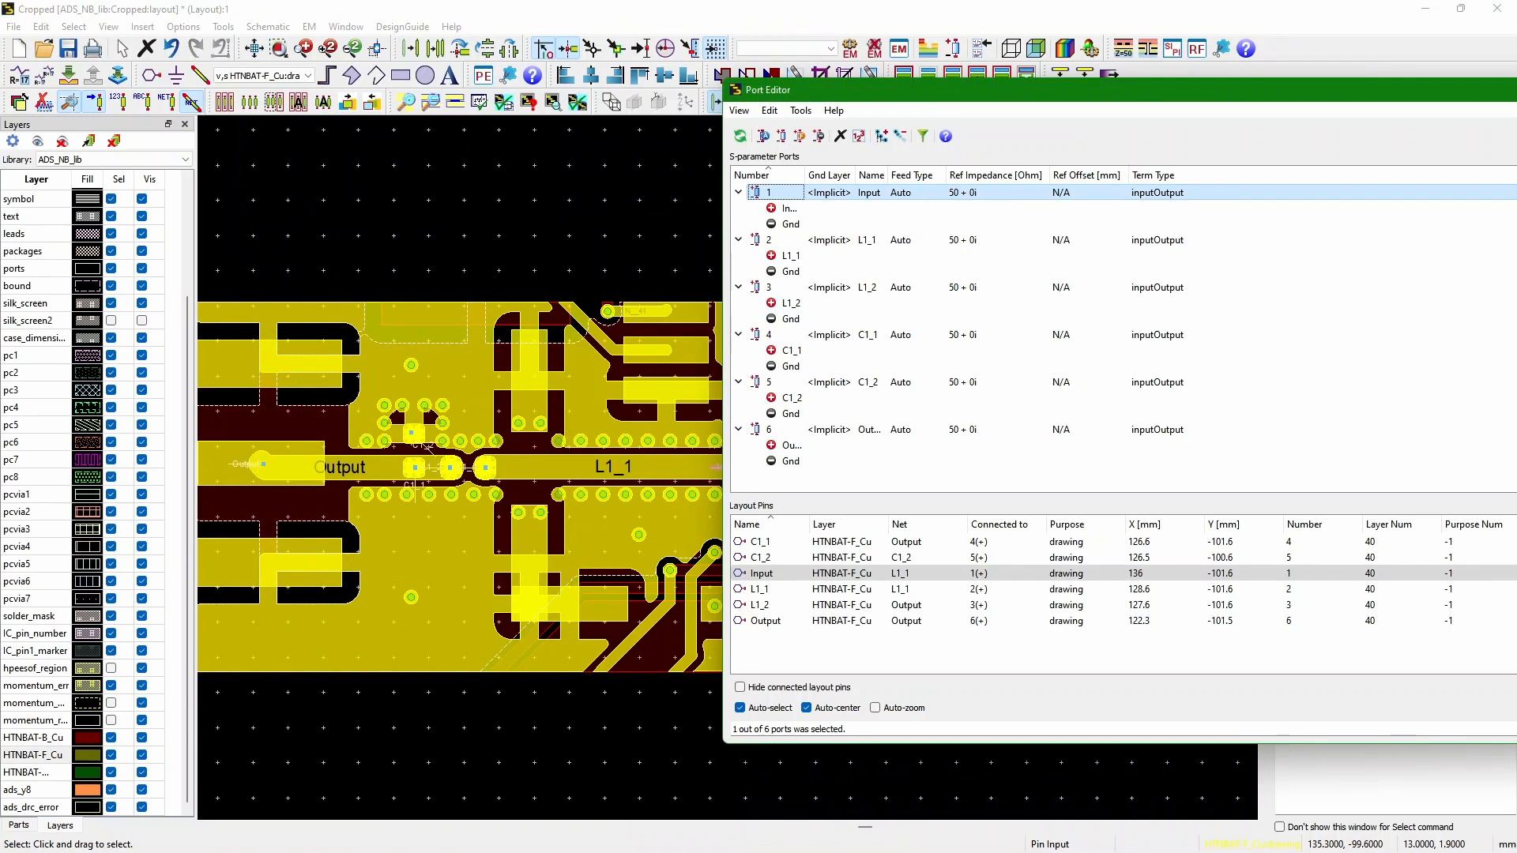
left_click(768, 240)
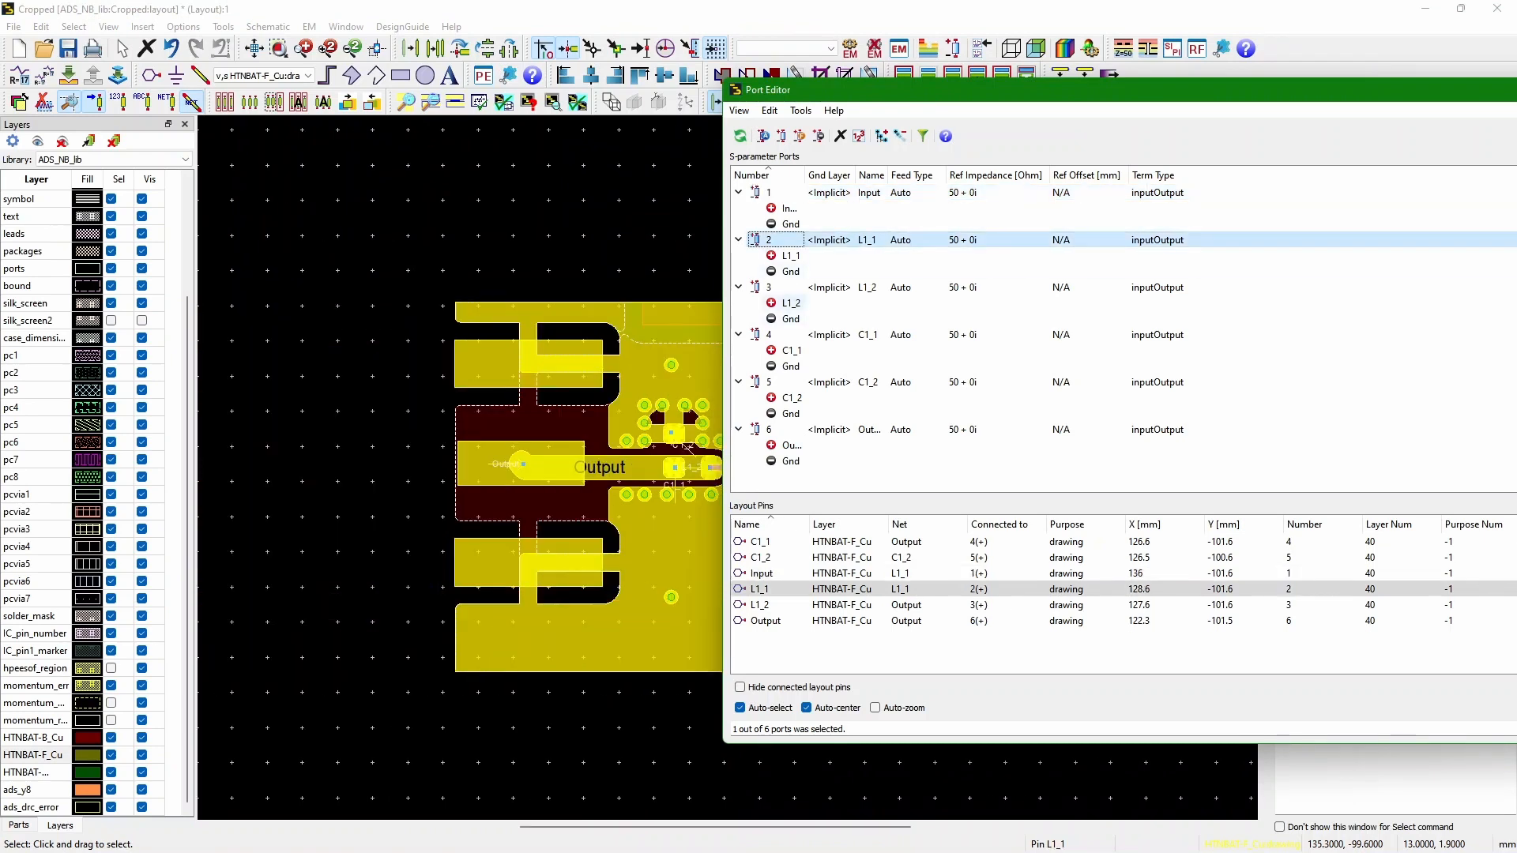
key("Down")
key("Down")
key("Down")
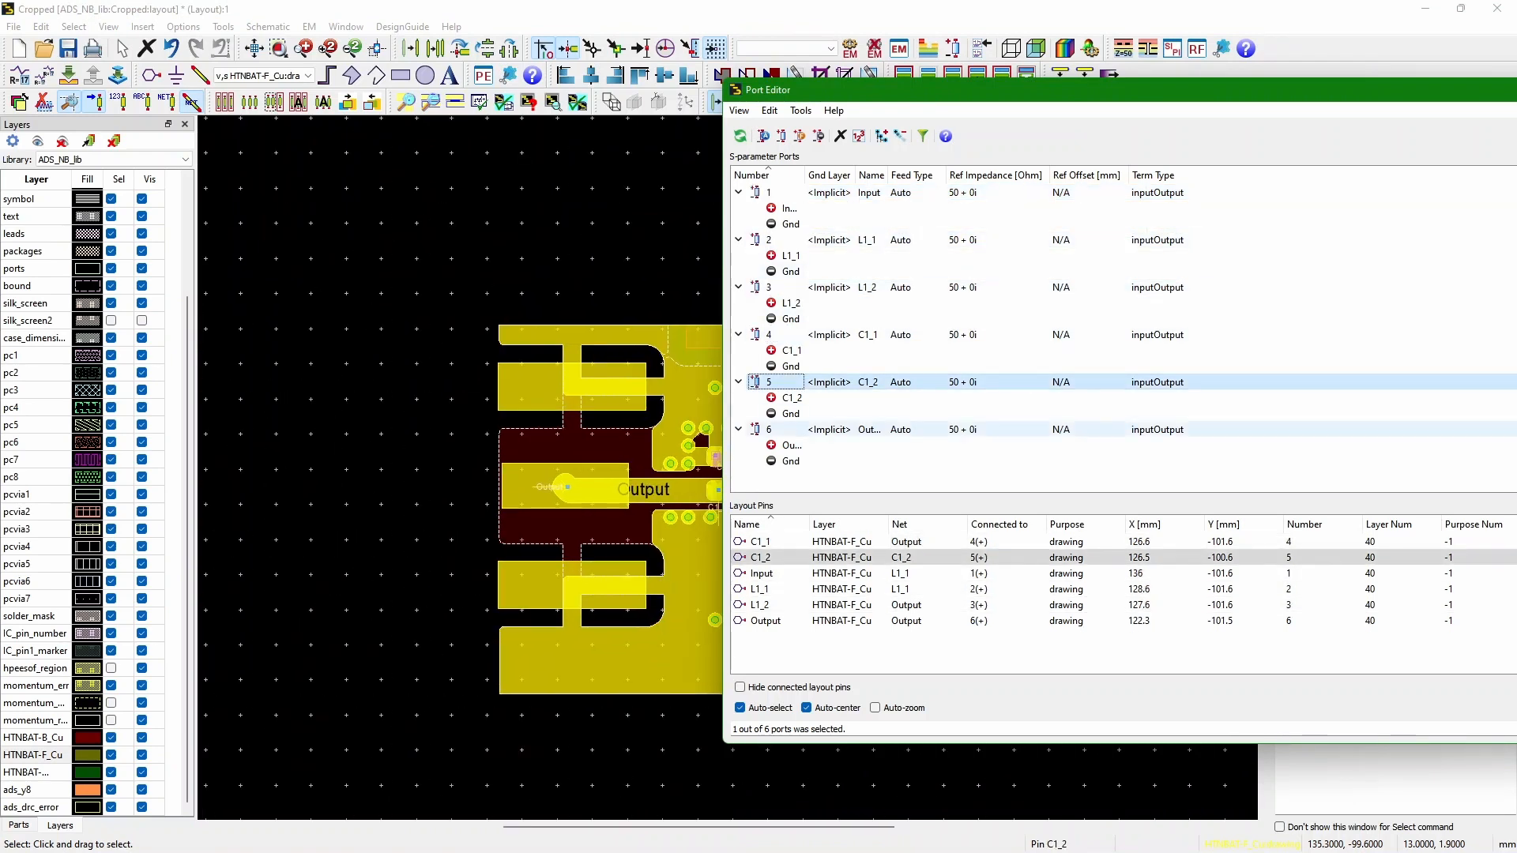
key("Down")
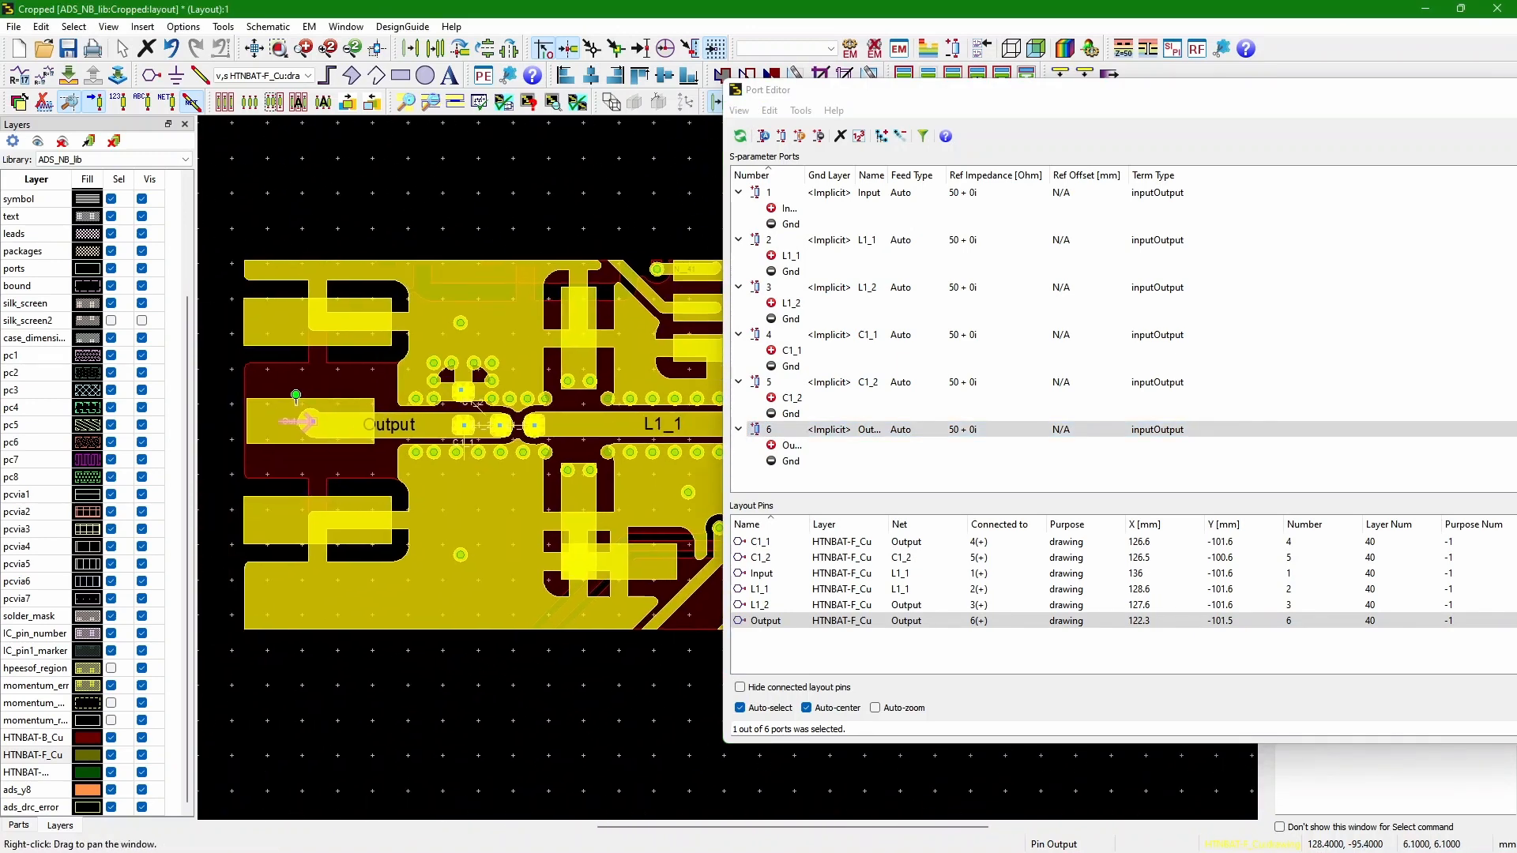
- Widen the Gnd Layer column and set the ground layer of port 1 (Input) to HTNBAT-B_Cu
double_click(829, 192)
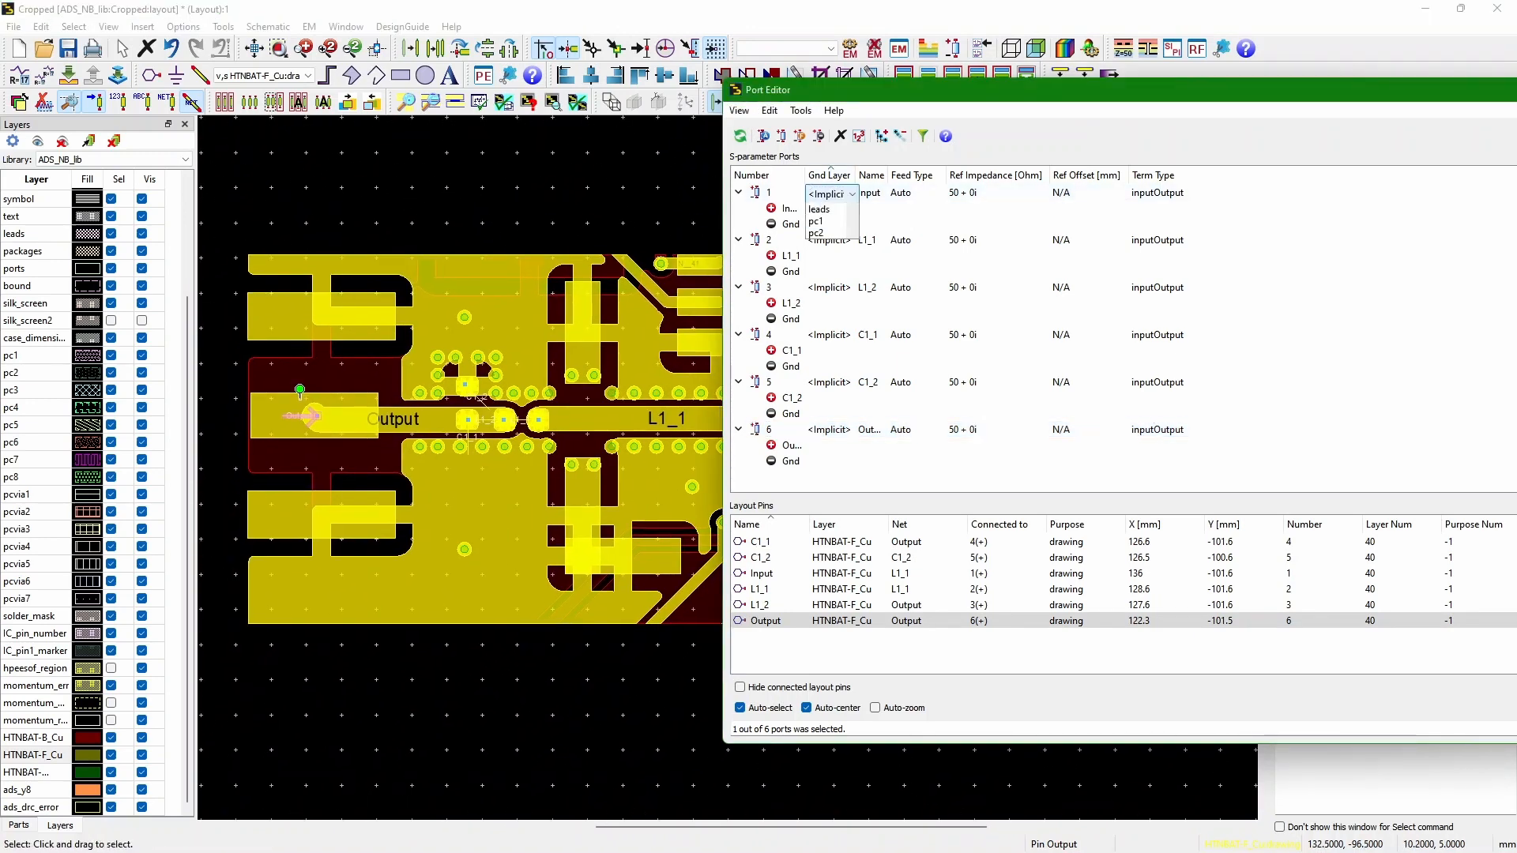
left_click(871, 176)
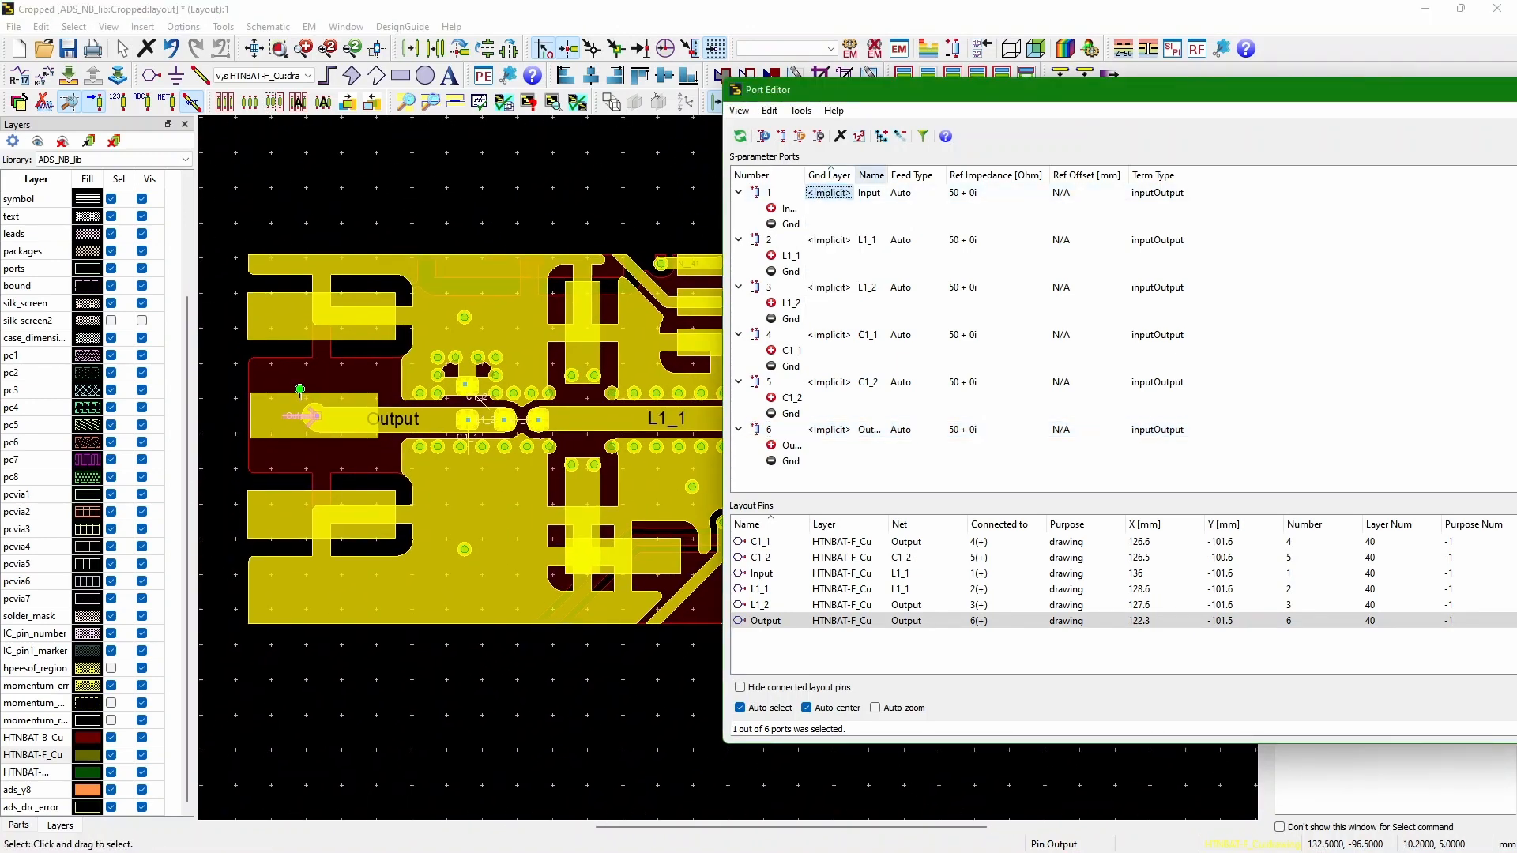
left_click_drag(855, 176, 1062, 176)
double_click(839, 192)
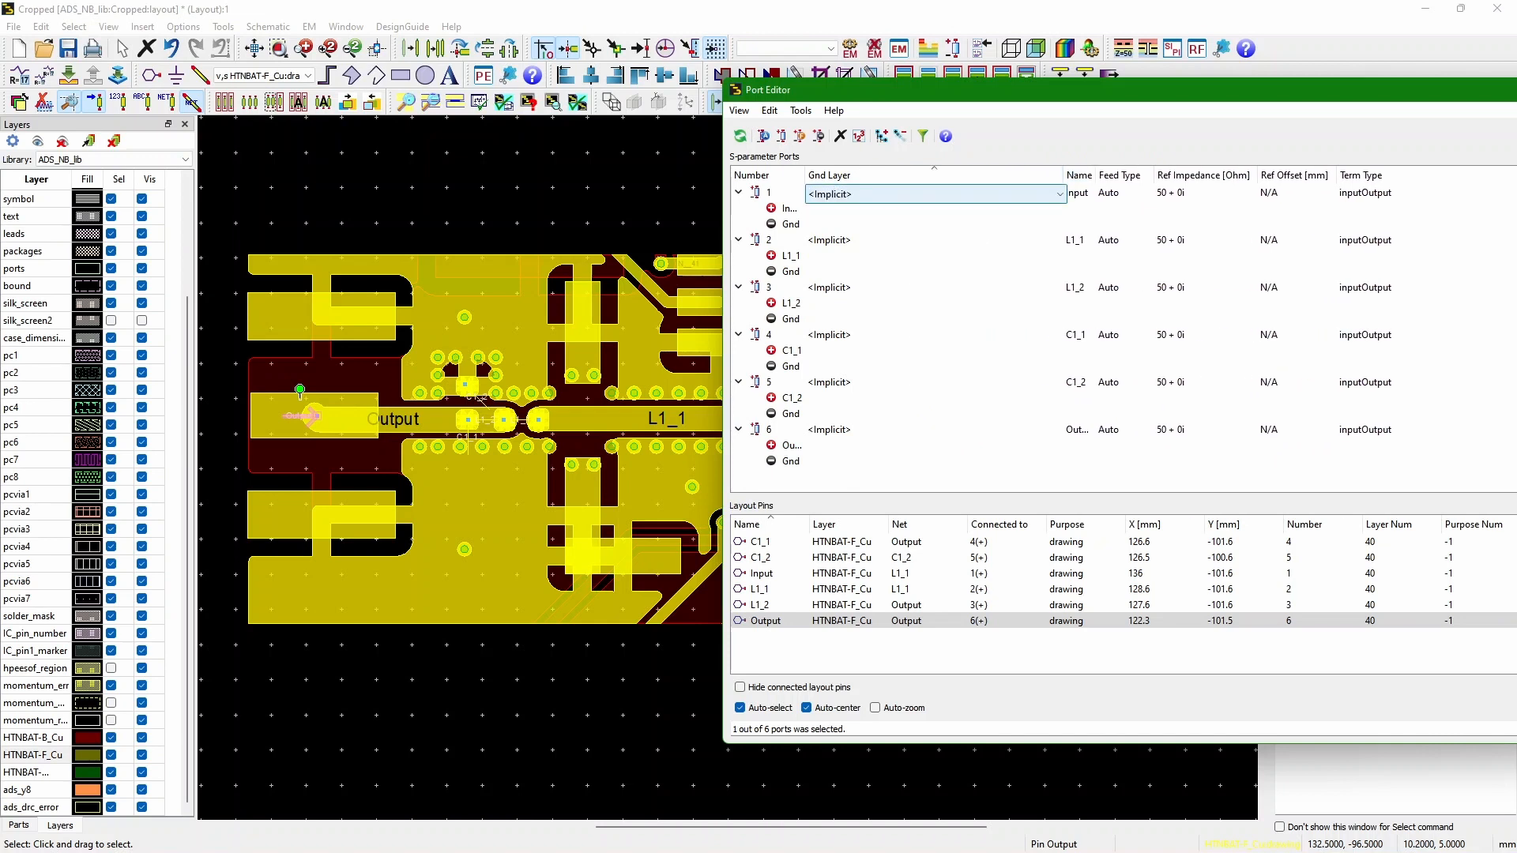
left_click(839, 193)
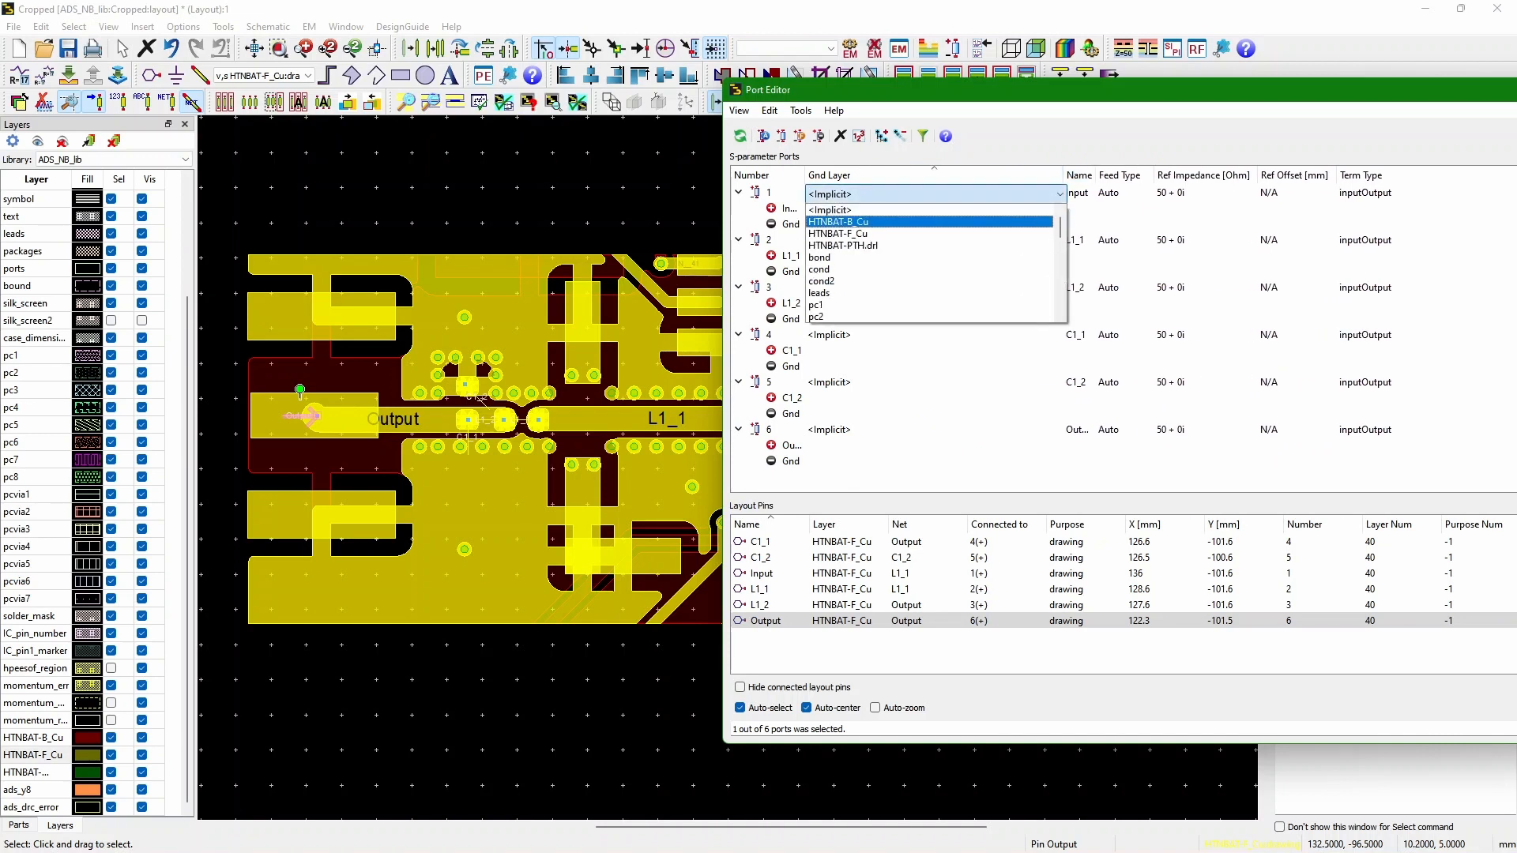
left_click(838, 221)
- Set the ground layer of ports 3 (L1_2) and 5 (C1_2) to HTNBAT-B_Cu
double_click(830, 240)
left_click(831, 241)
left_click(836, 269)
left_click(829, 287)
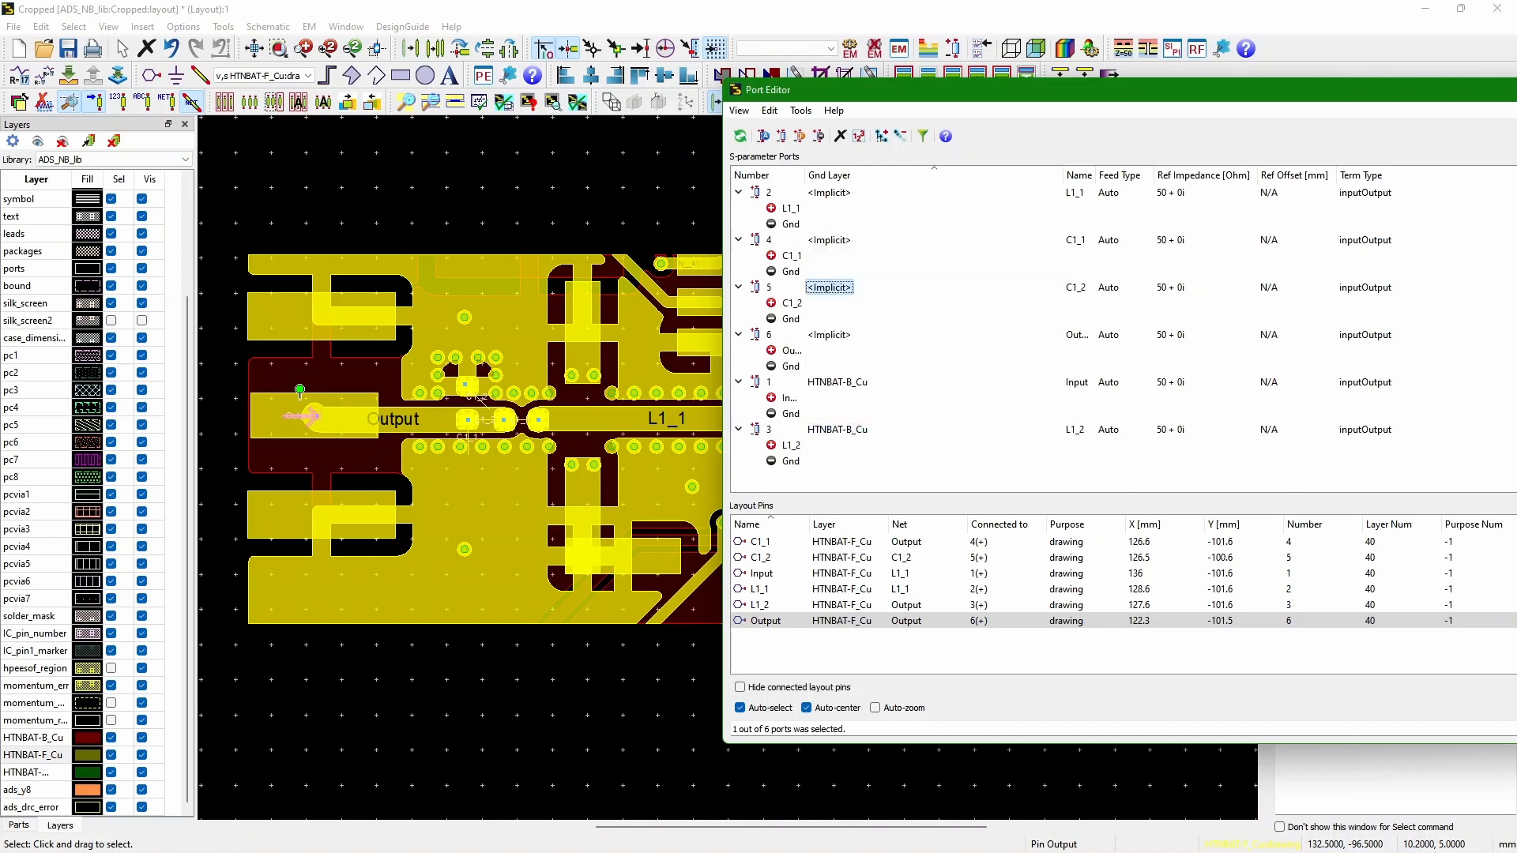
double_click(830, 288)
left_click(831, 288)
left_click(836, 317)
- Set the ground layer of ports 4 (C1_1) and 6 (Output) to HTNBAT-B_Cu
double_click(829, 240)
left_click(831, 241)
left_click(835, 270)
double_click(830, 240)
left_click(831, 241)
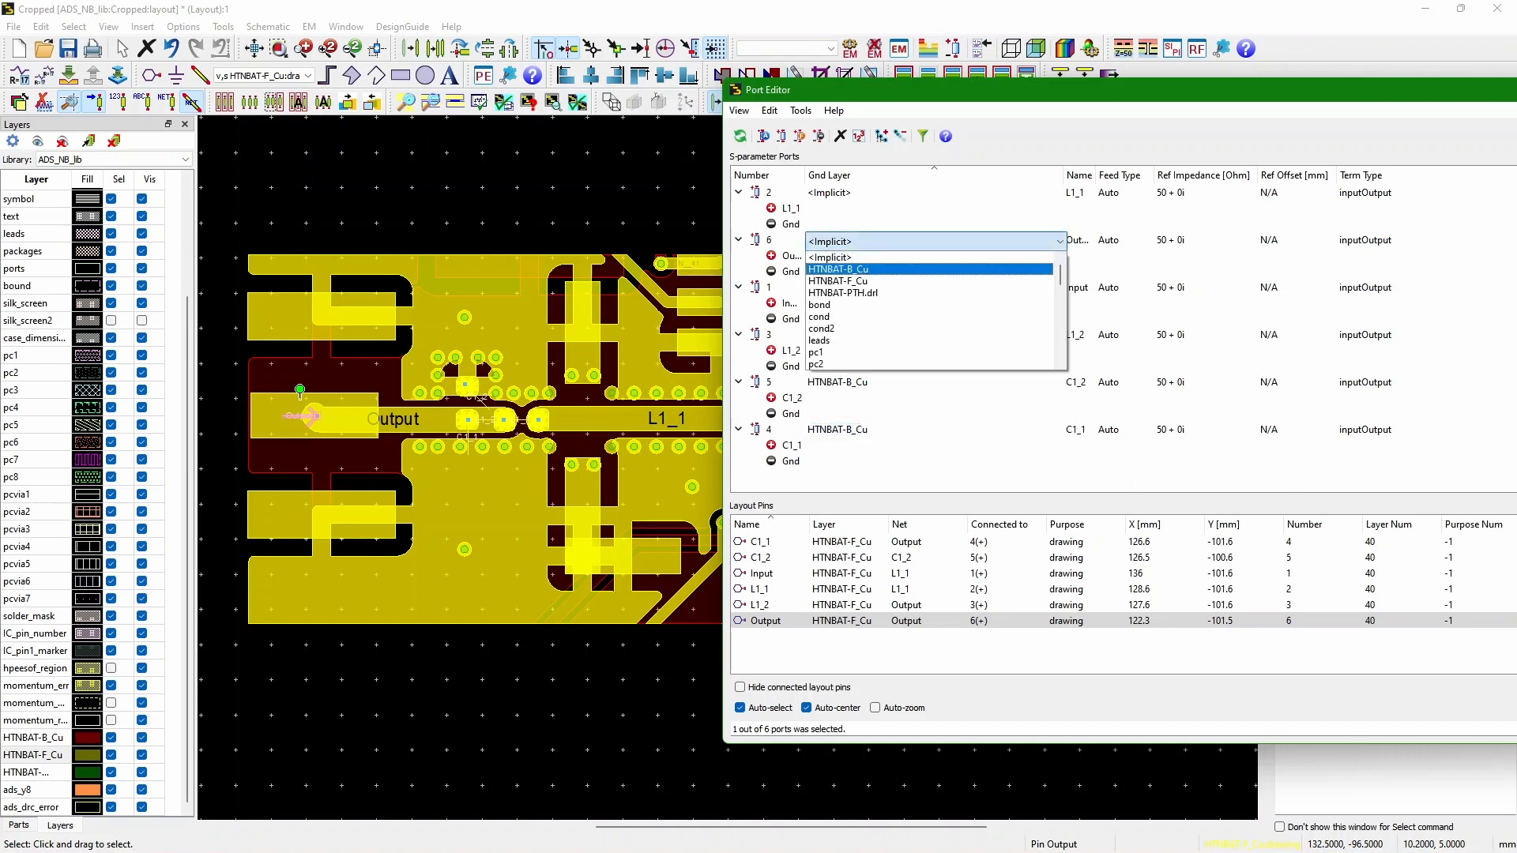
left_click(836, 269)
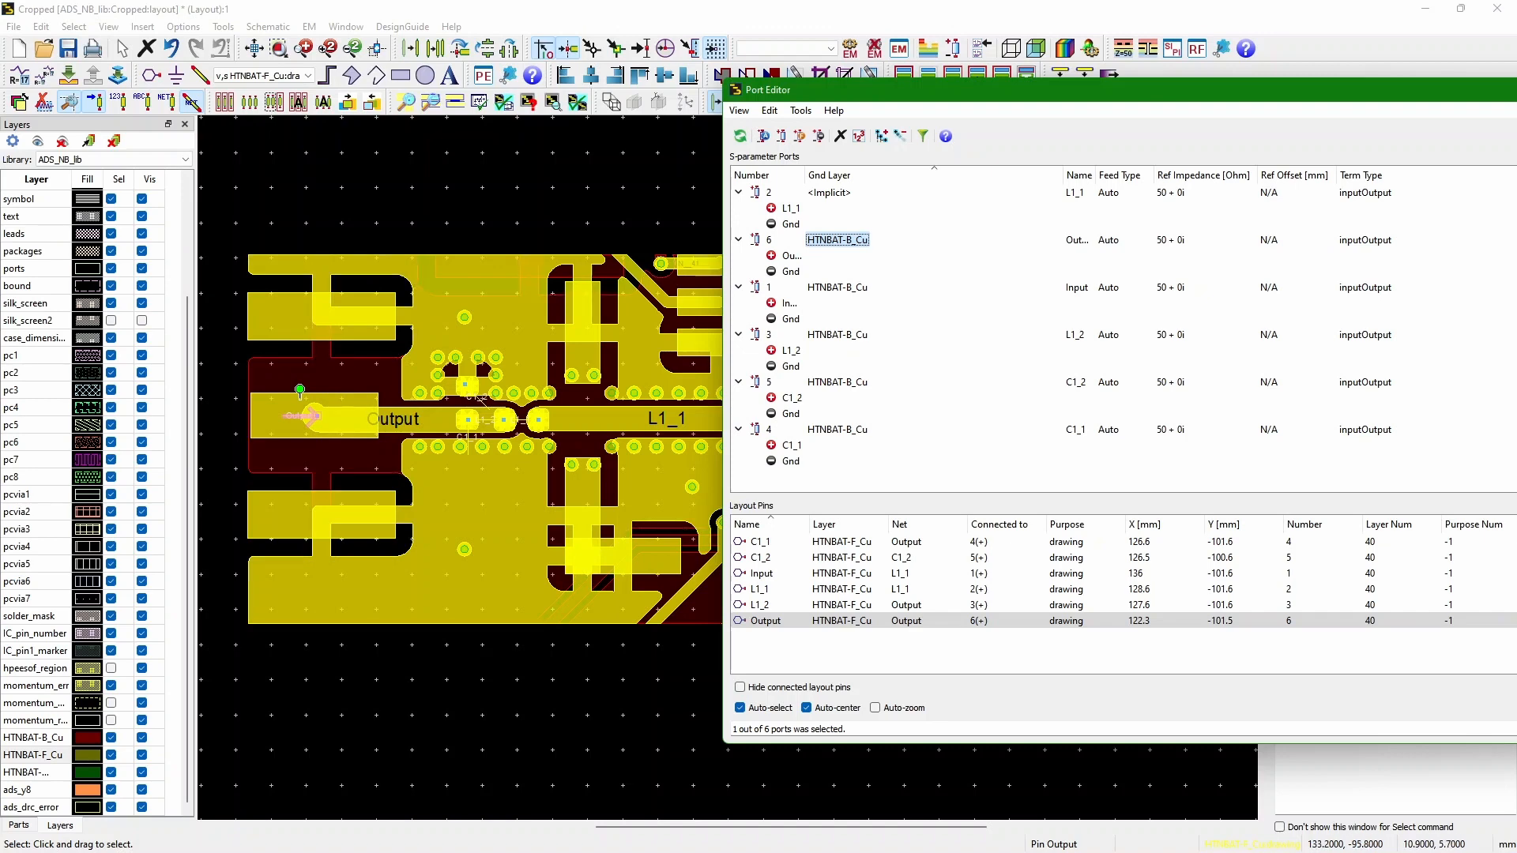
- Set the ground layer of port 2 (L1_1) to HTNBAT-B_Cu and close the Port Editor
left_click_drag(940, 89, 561, 79)
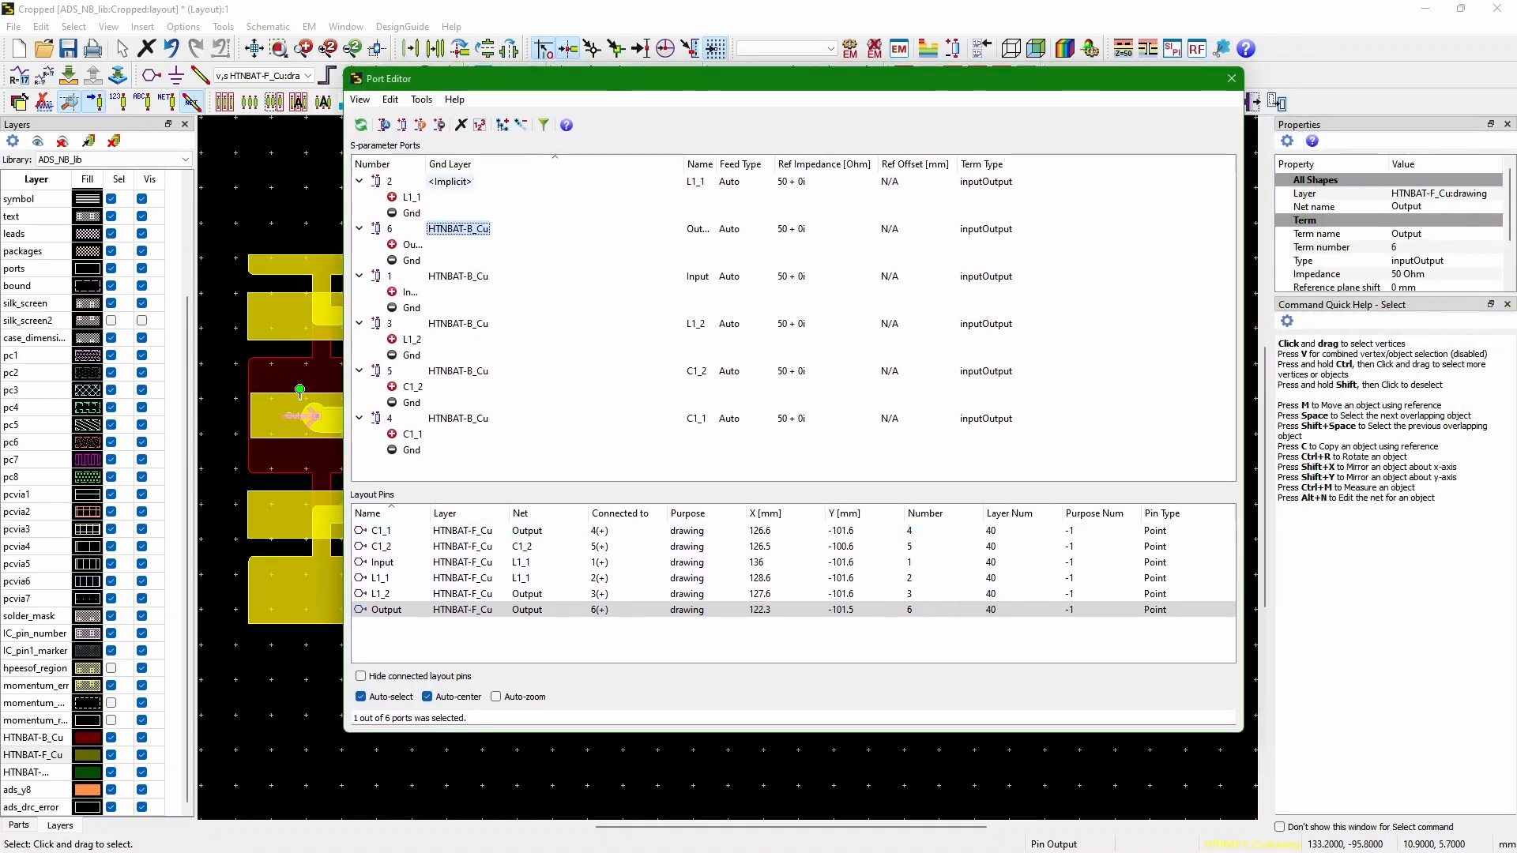
double_click(506, 182)
left_click(505, 182)
left_click(506, 209)
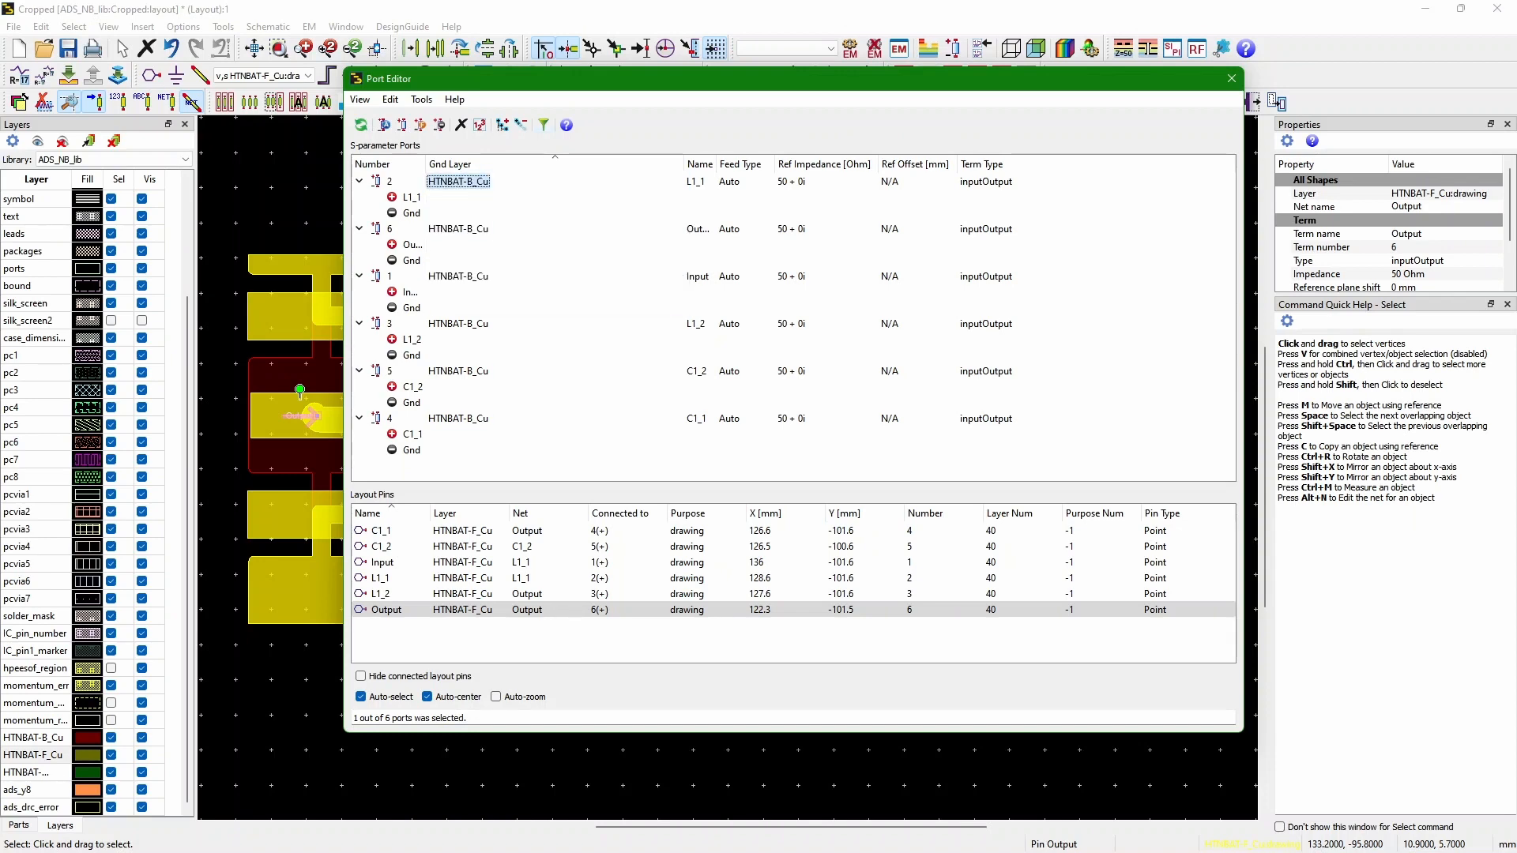
left_click(1231, 78)
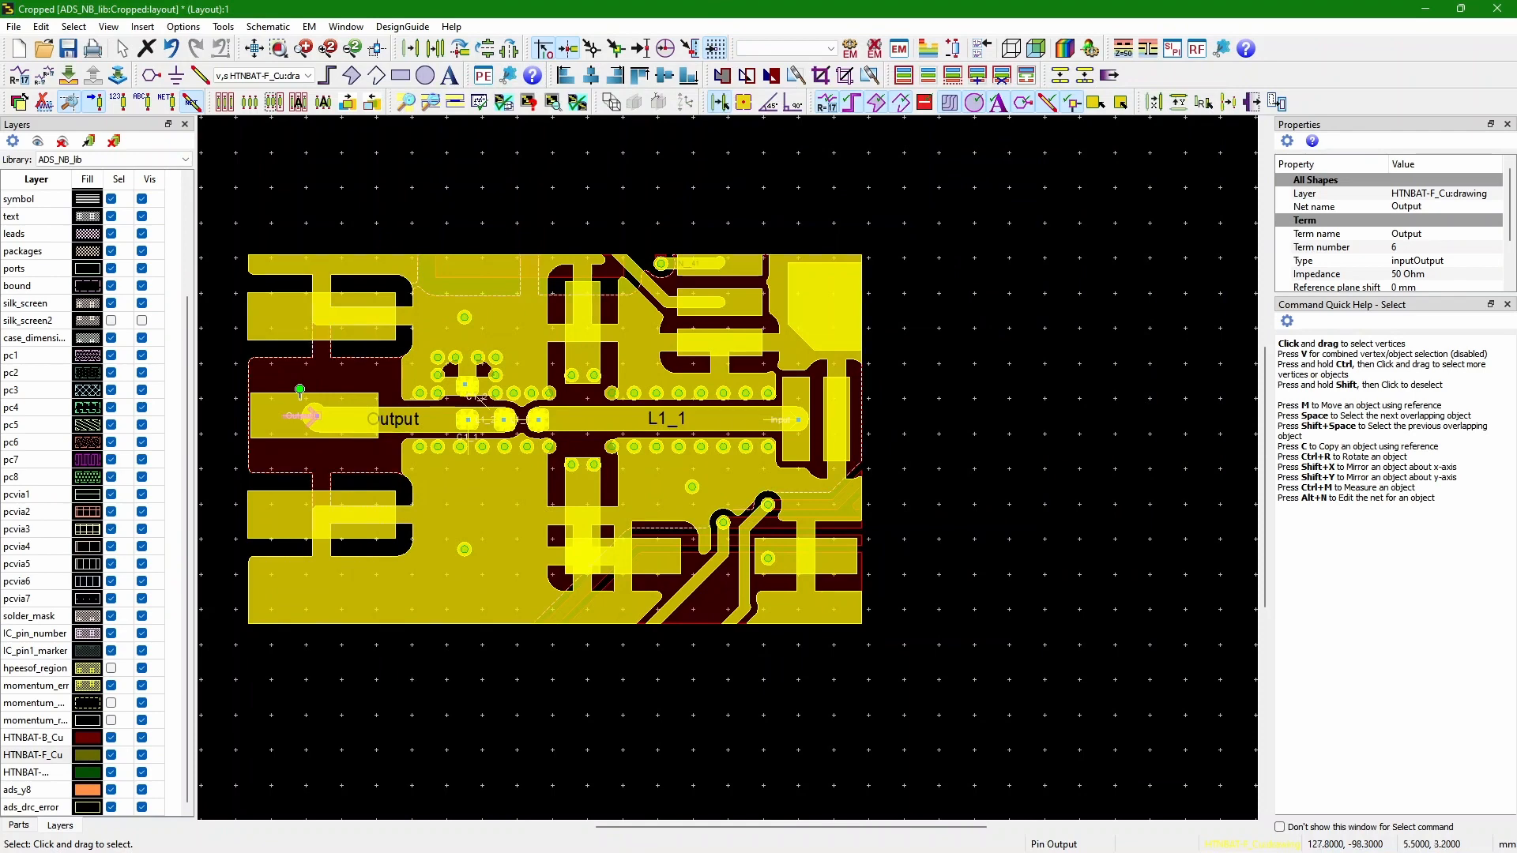
- Create a new substrate named substrate1 from the TwoLayerFR4 template for the layout
scroll(511, 304, "up", 1)
left_click(607, 248)
left_click_drag(558, 248, 609, 173)
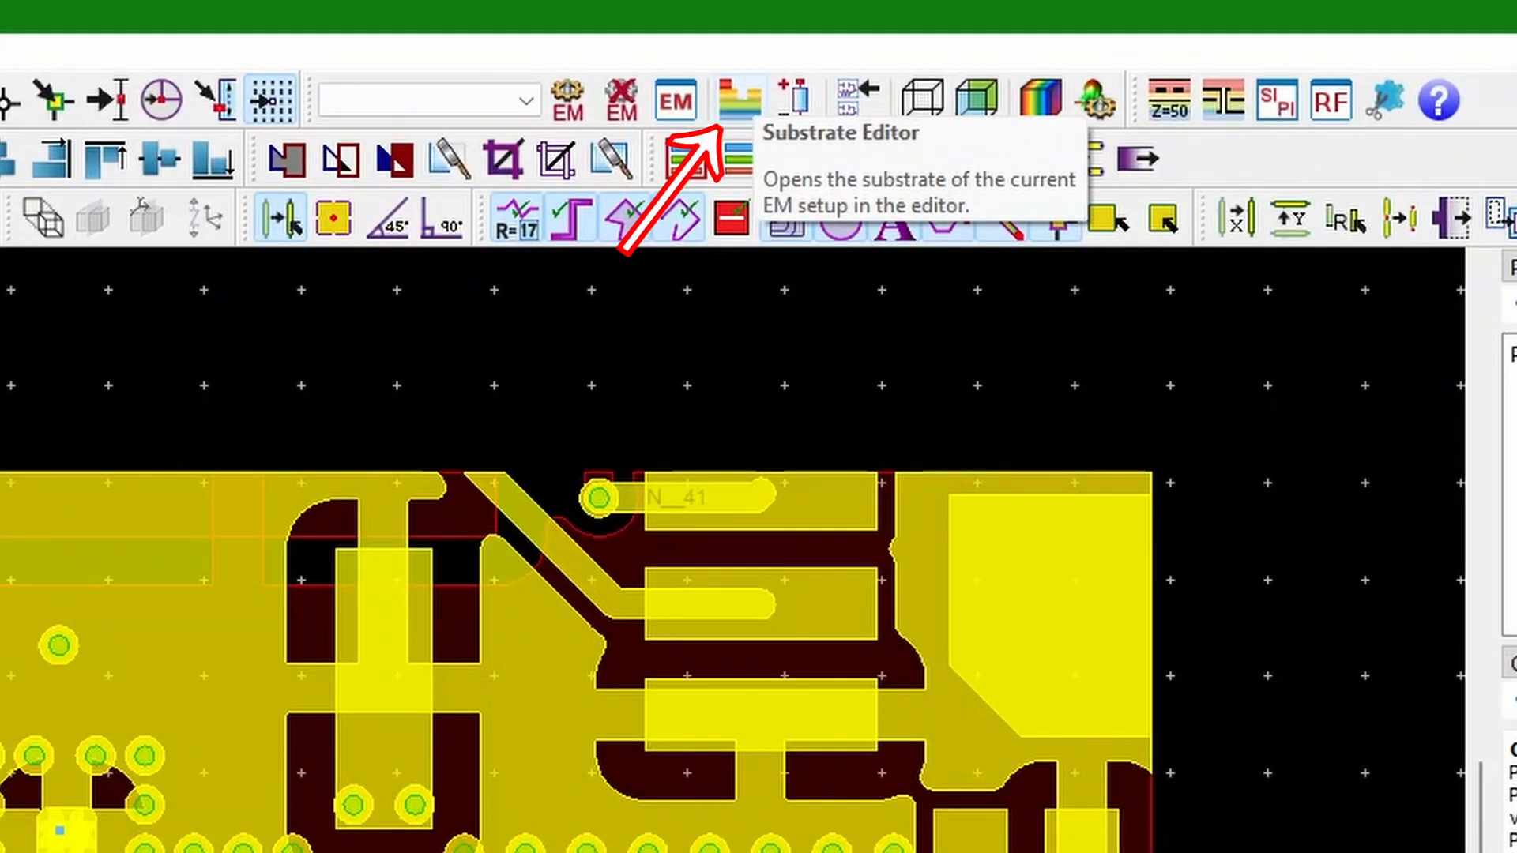
left_click(751, 95)
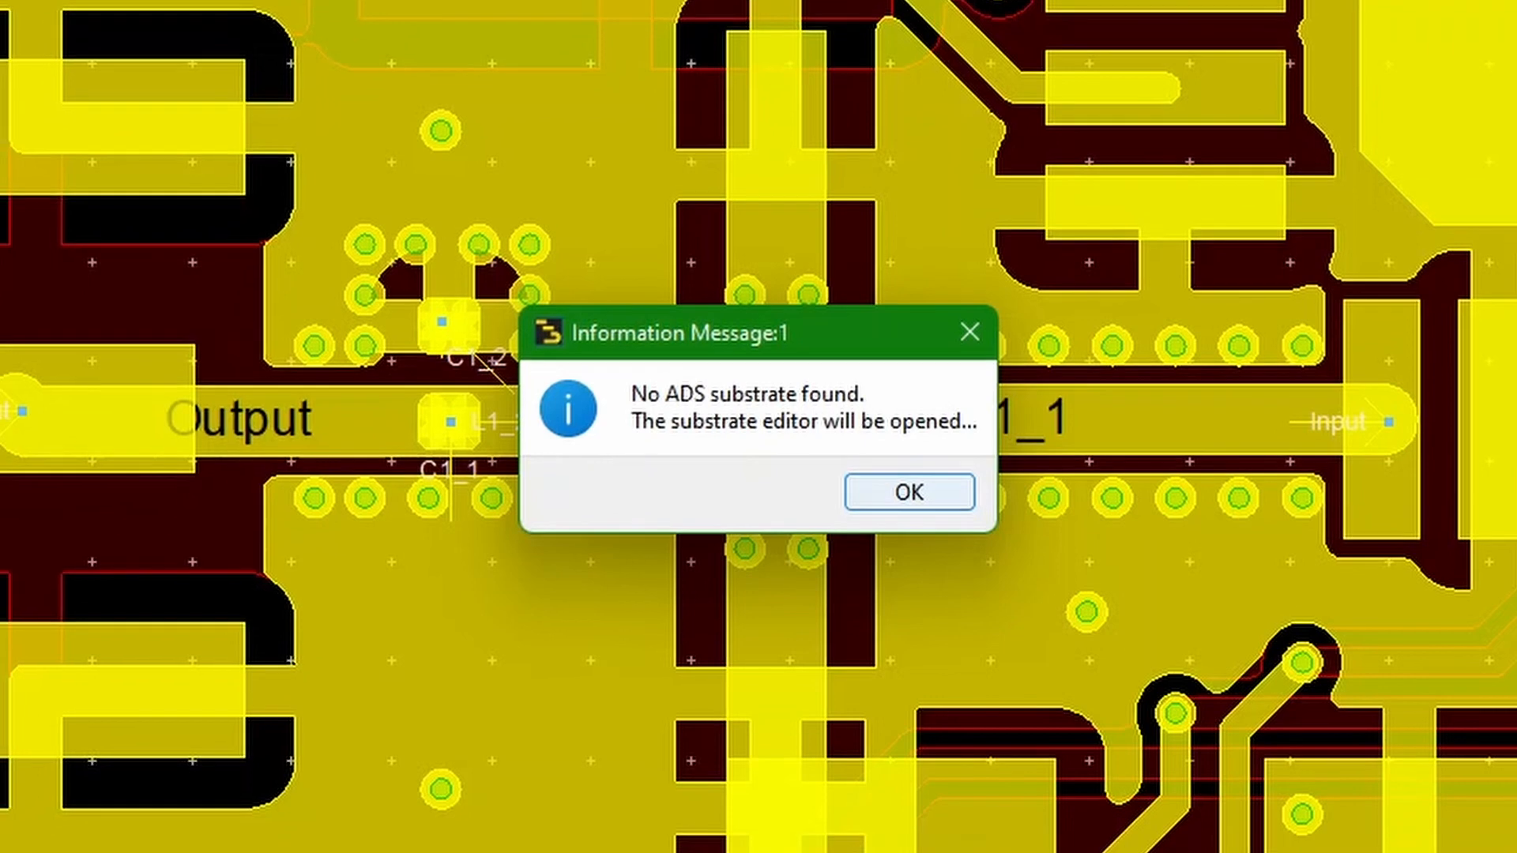
left_click(644, 828)
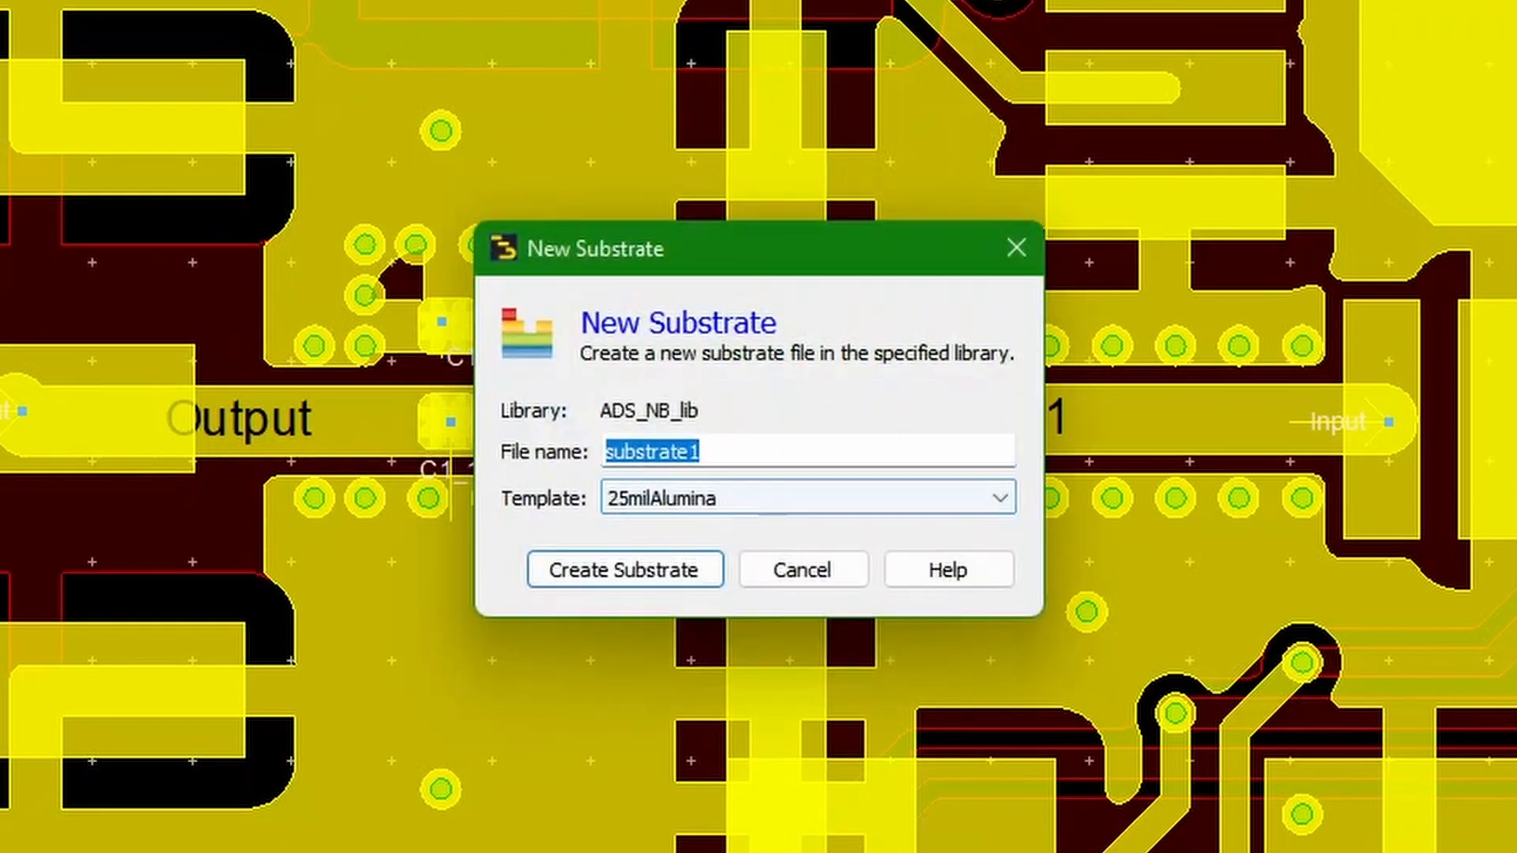
left_click(999, 498)
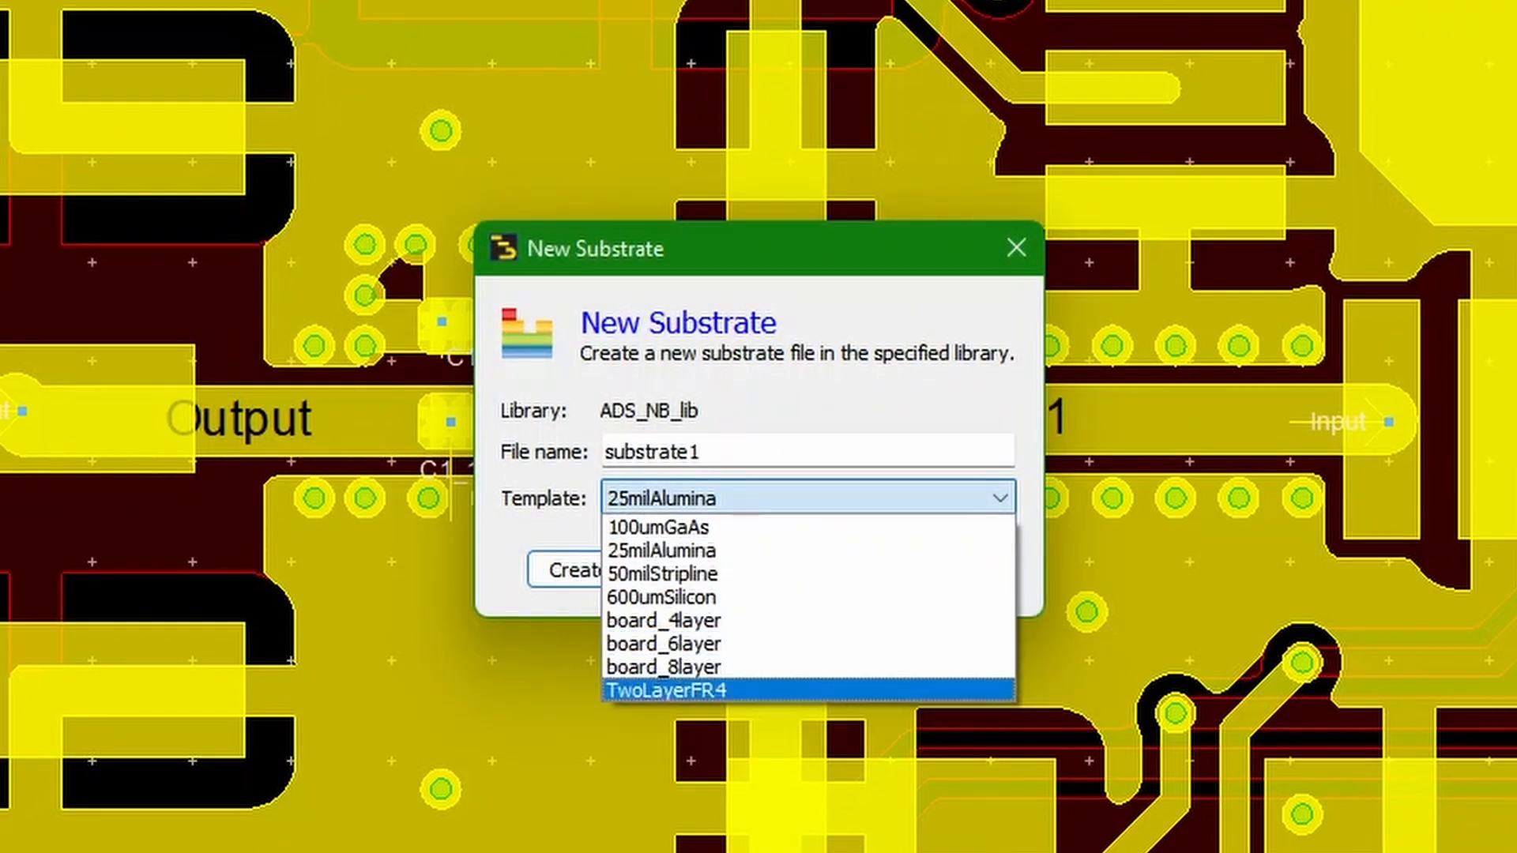
left_click(668, 690)
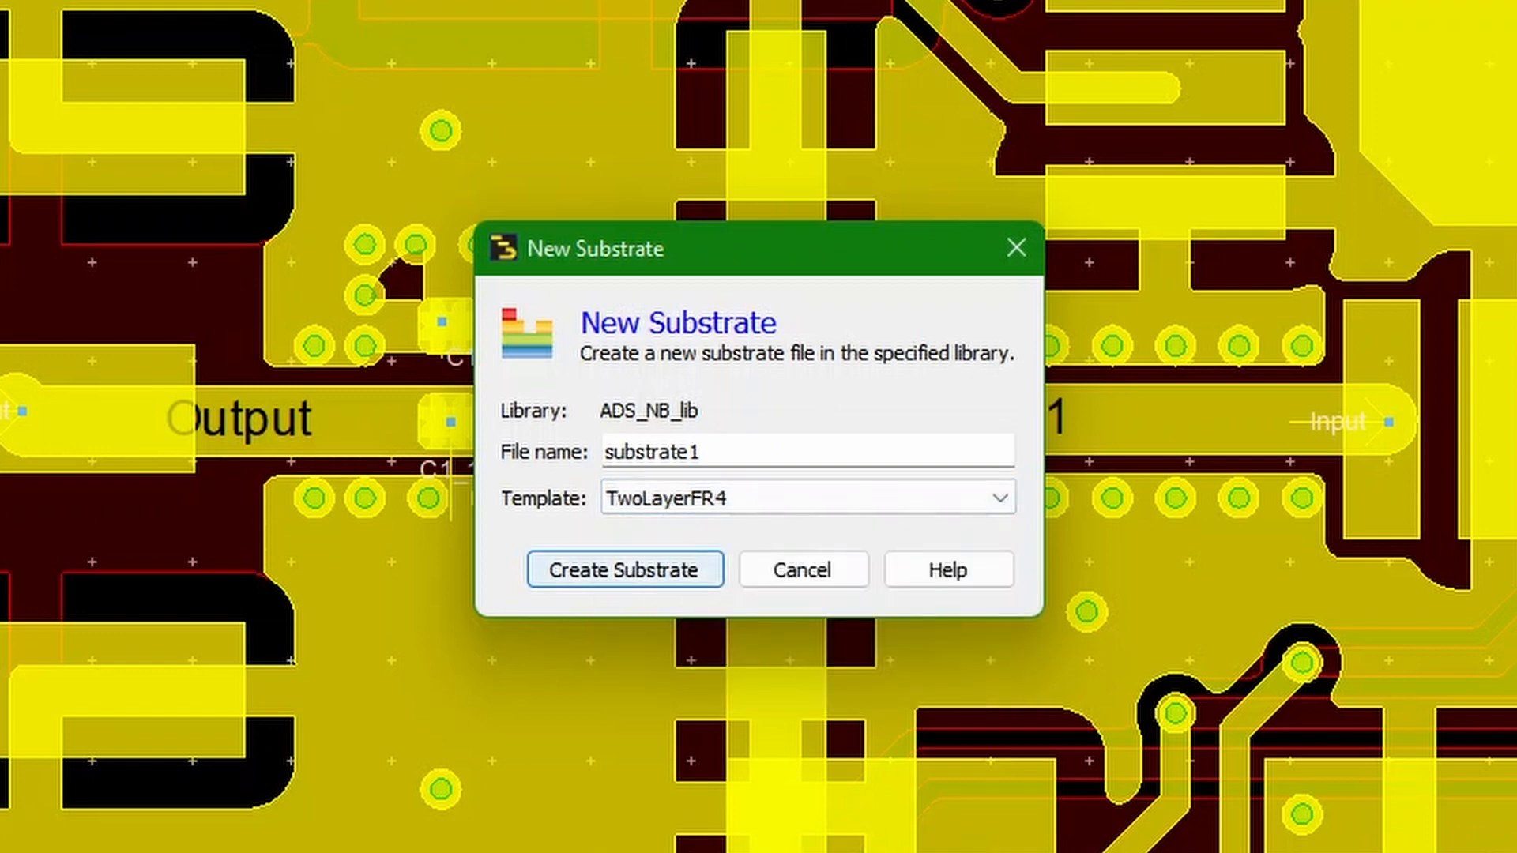
left_click(624, 569)
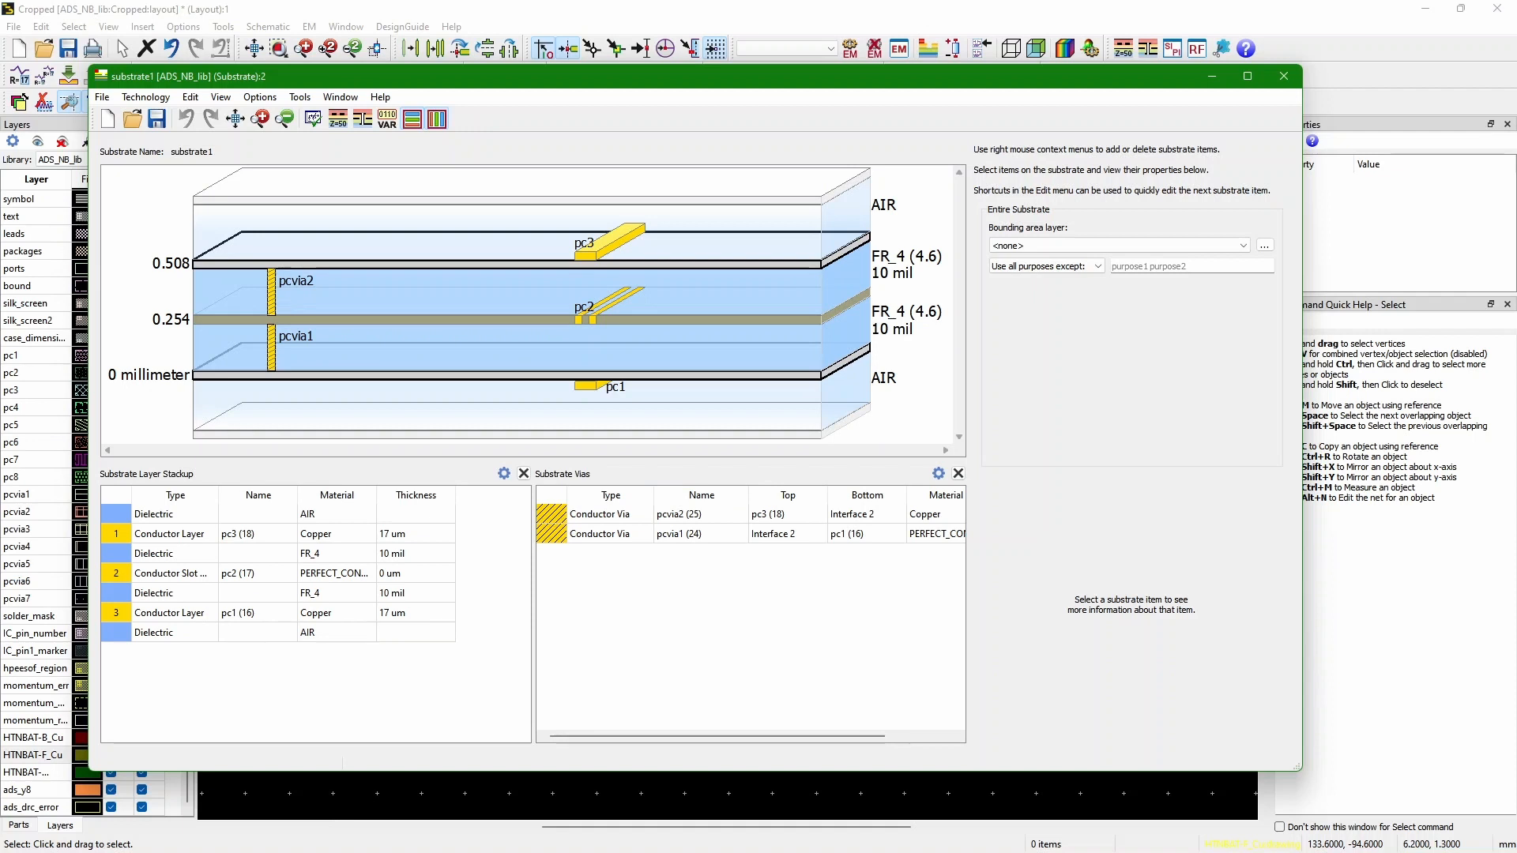
- Delete the lower FR_4 dielectric layer together with its upper interface from the substrate
right_click(682, 291)
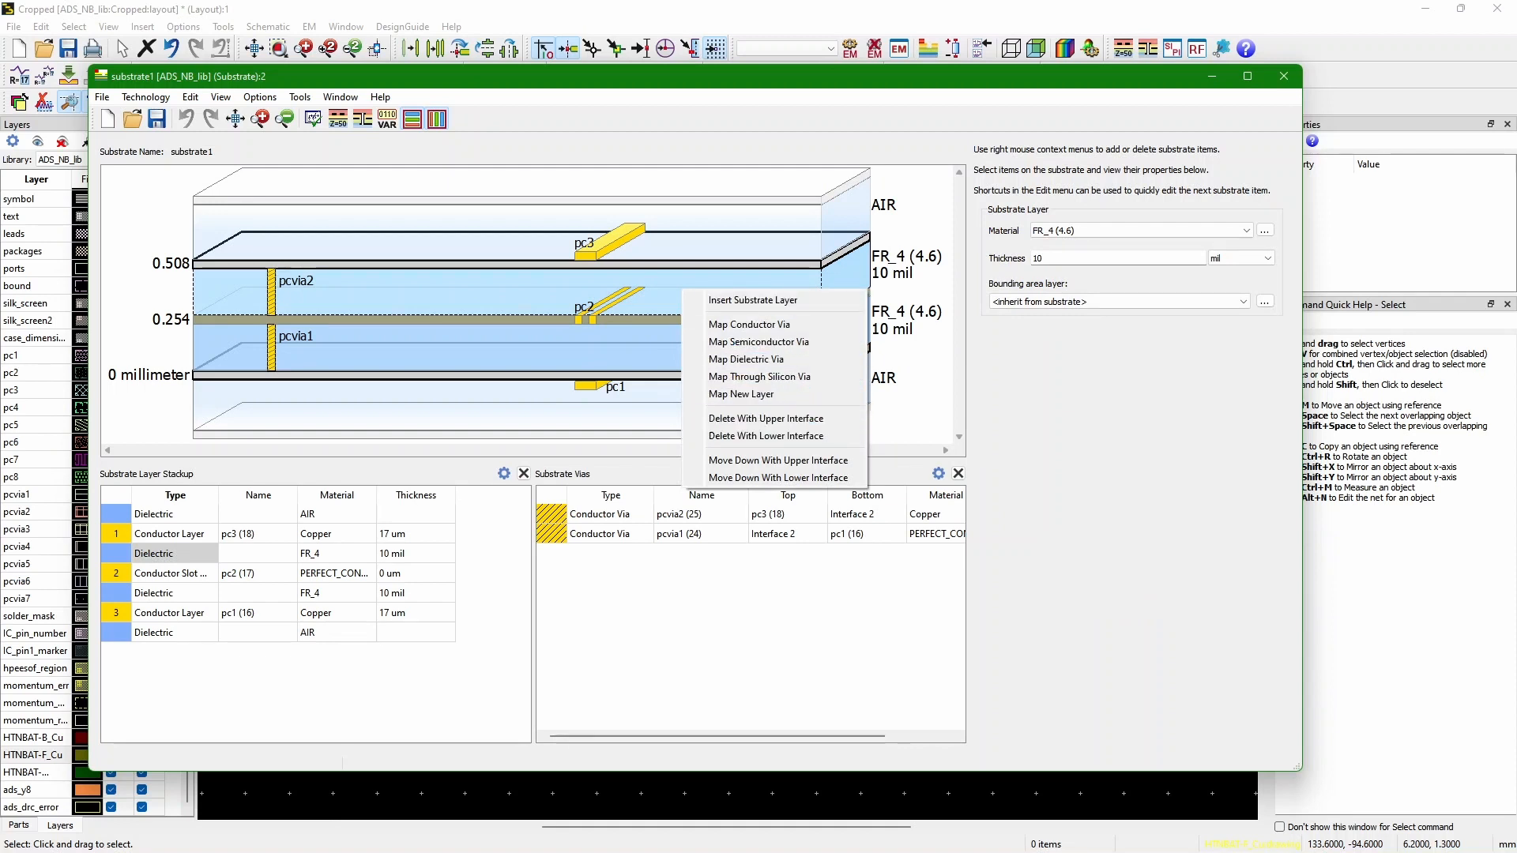
right_click(655, 355)
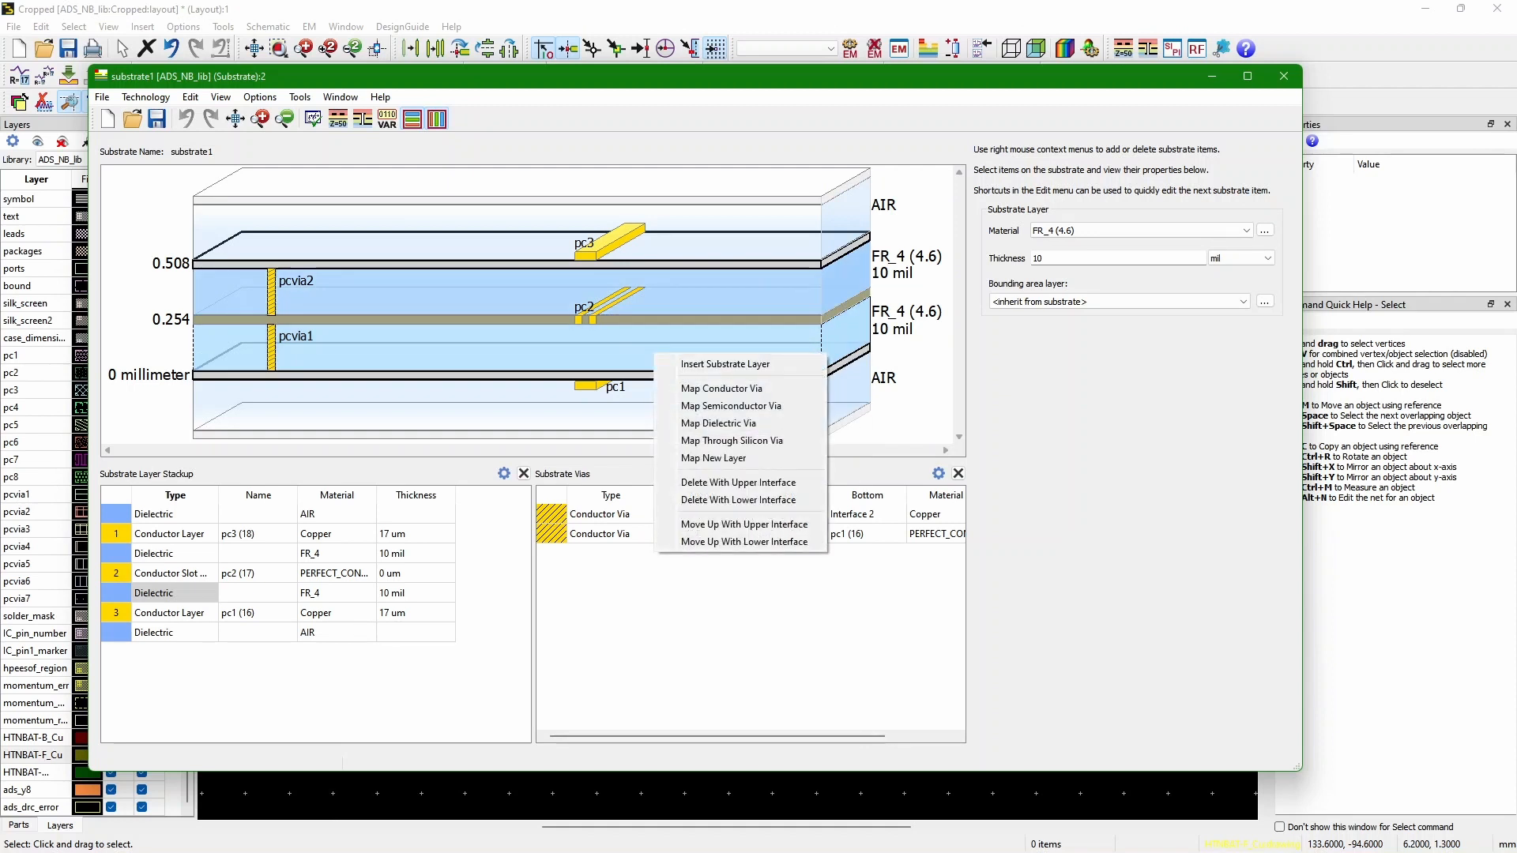
left_click(742, 482)
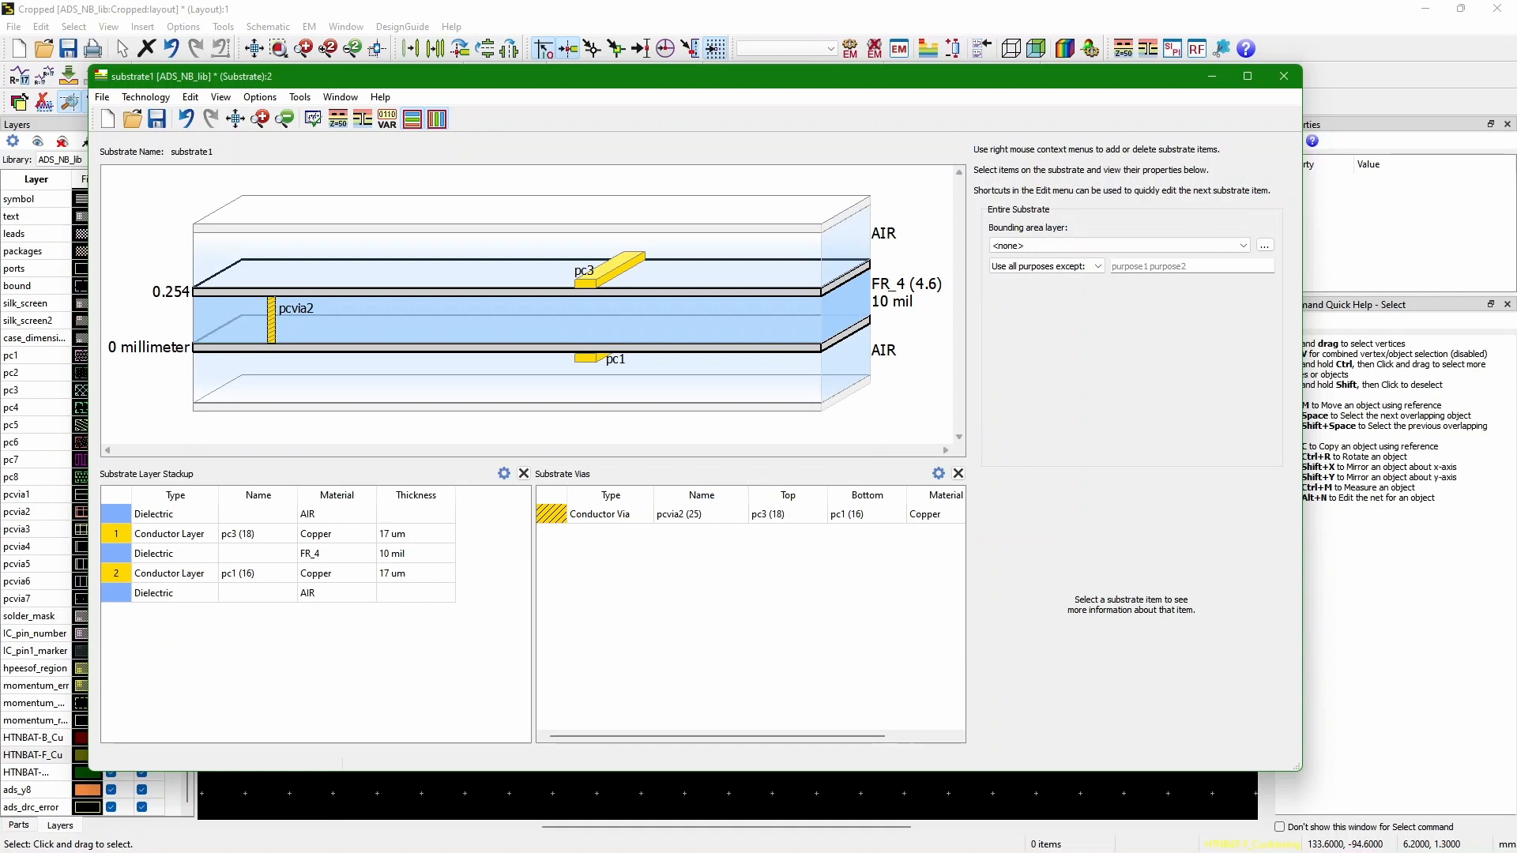
- Assign layer HTNBAT-F_Cu to the substrate's upper conductor and HTNBAT-B_Cu to its lower conductor
left_click(618, 267)
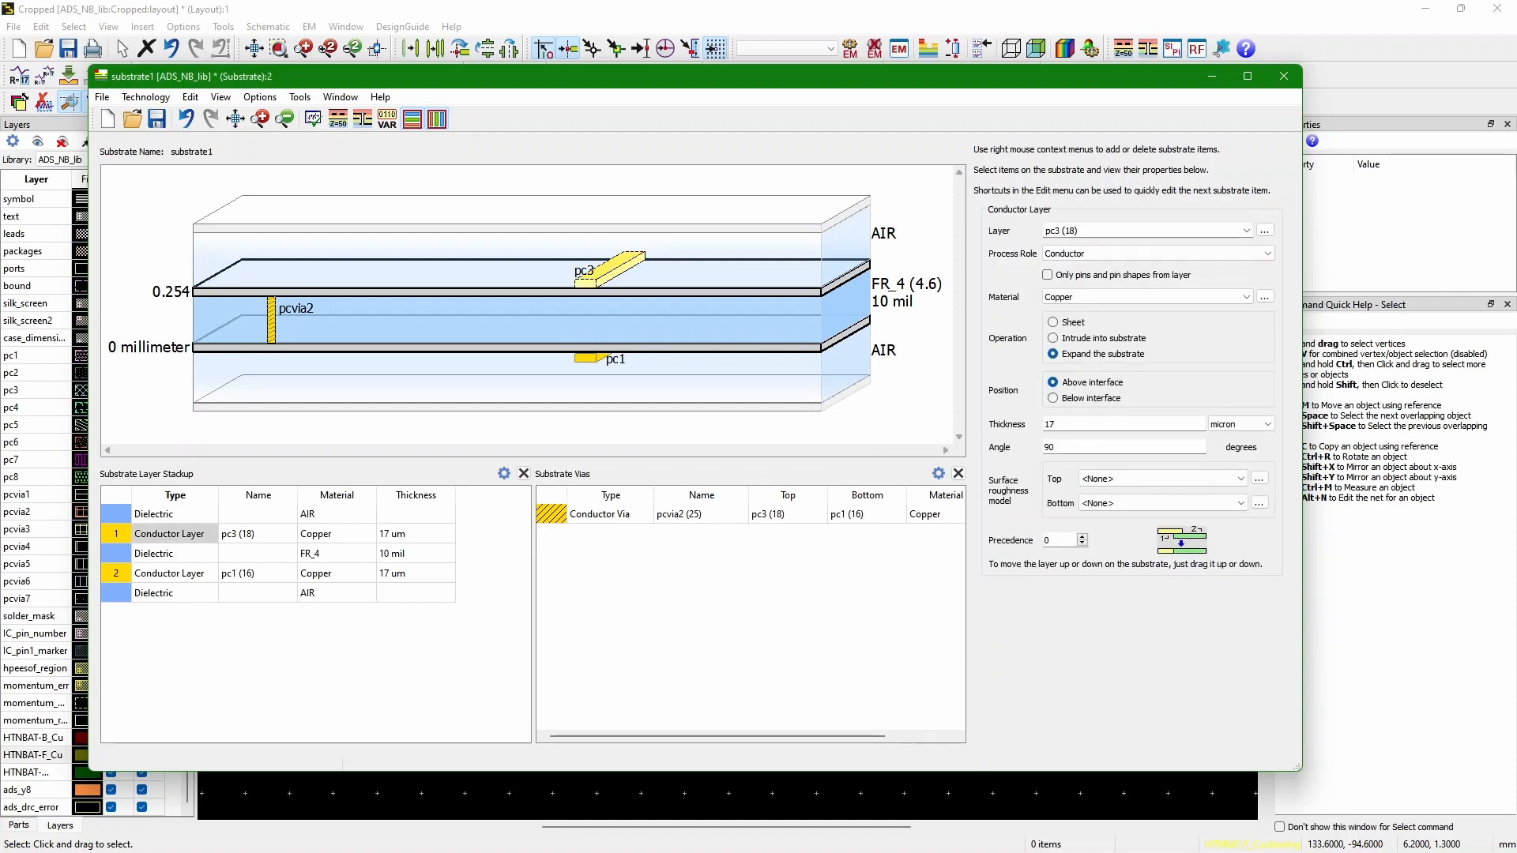
left_click(1245, 230)
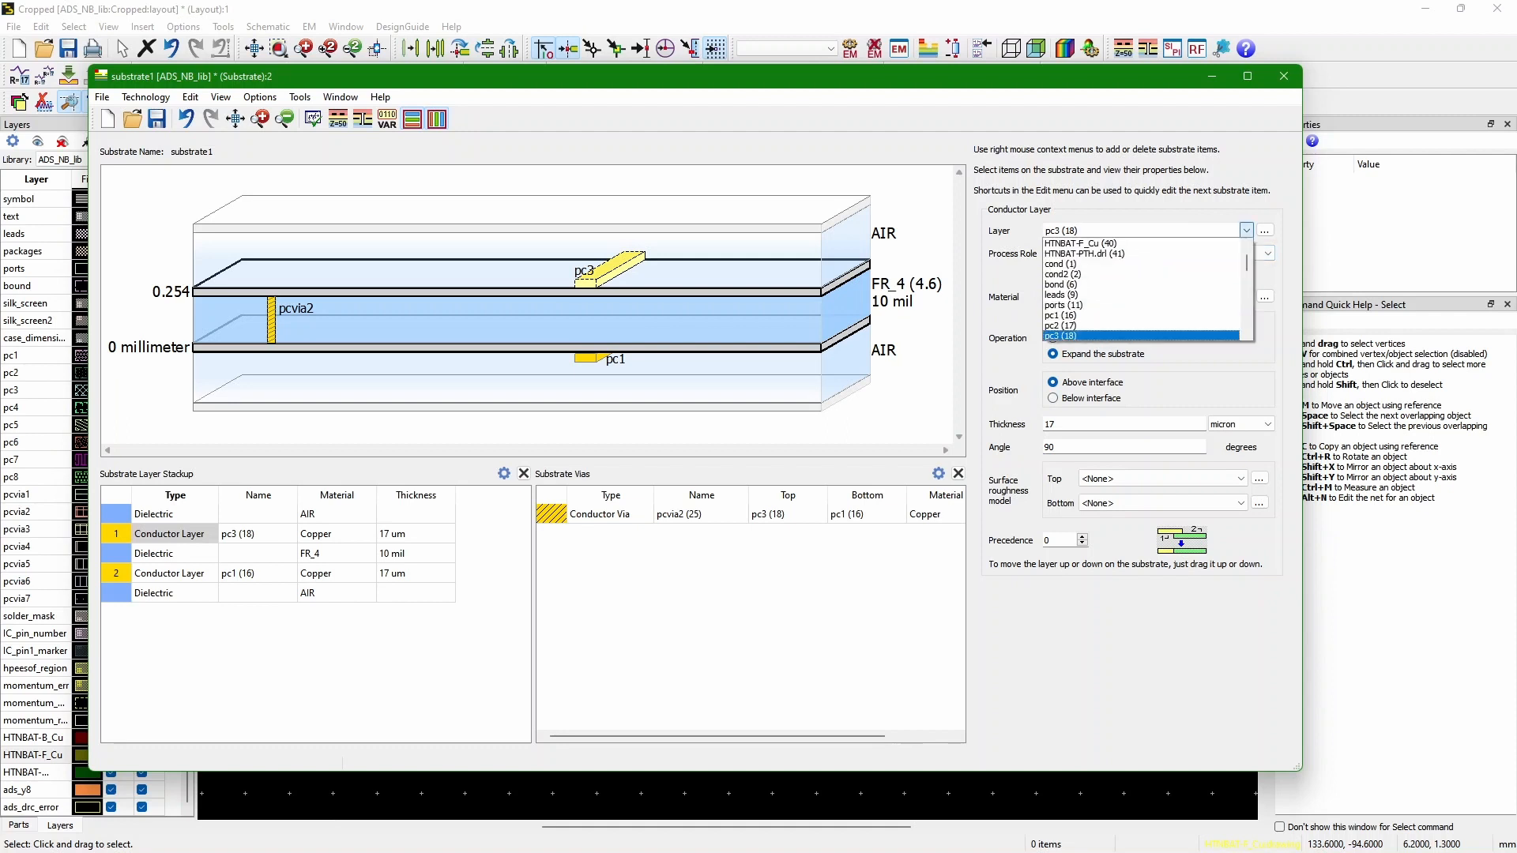
scroll(1141, 253, "up", 1)
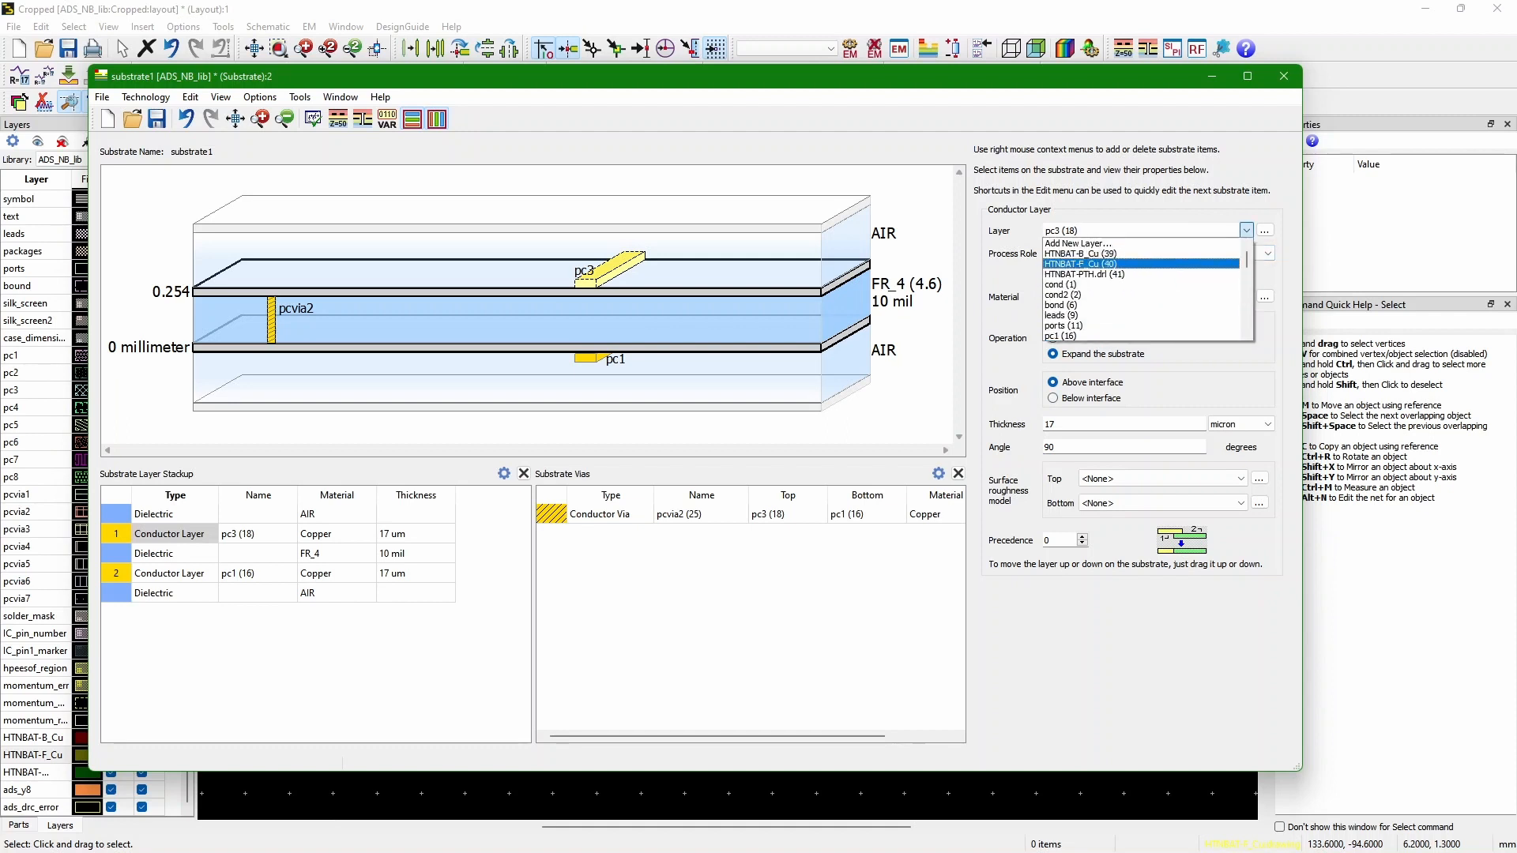
left_click(1080, 263)
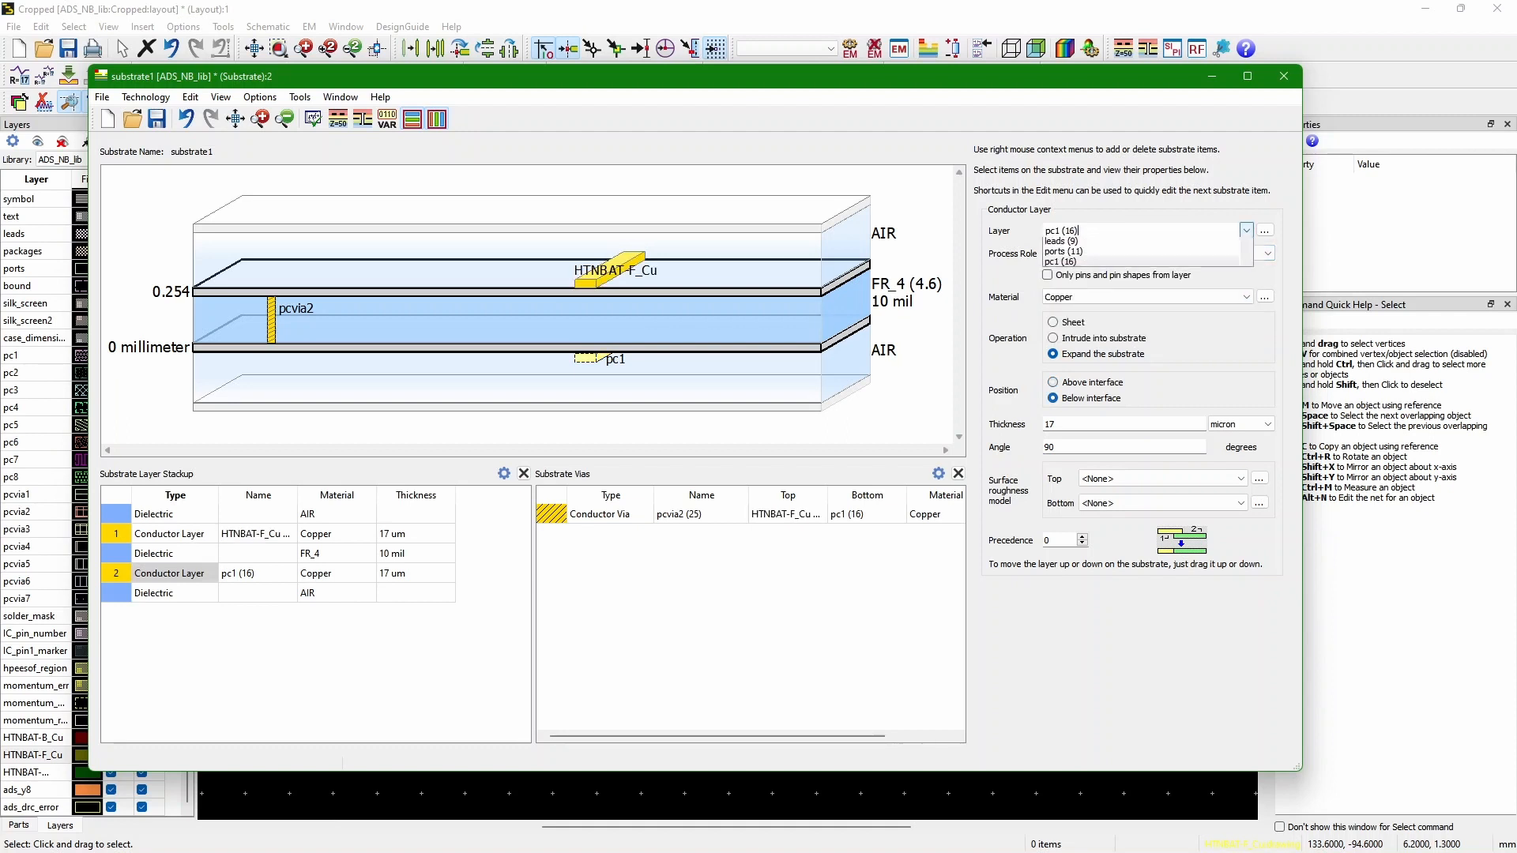
left_click(1246, 230)
left_click(1080, 249)
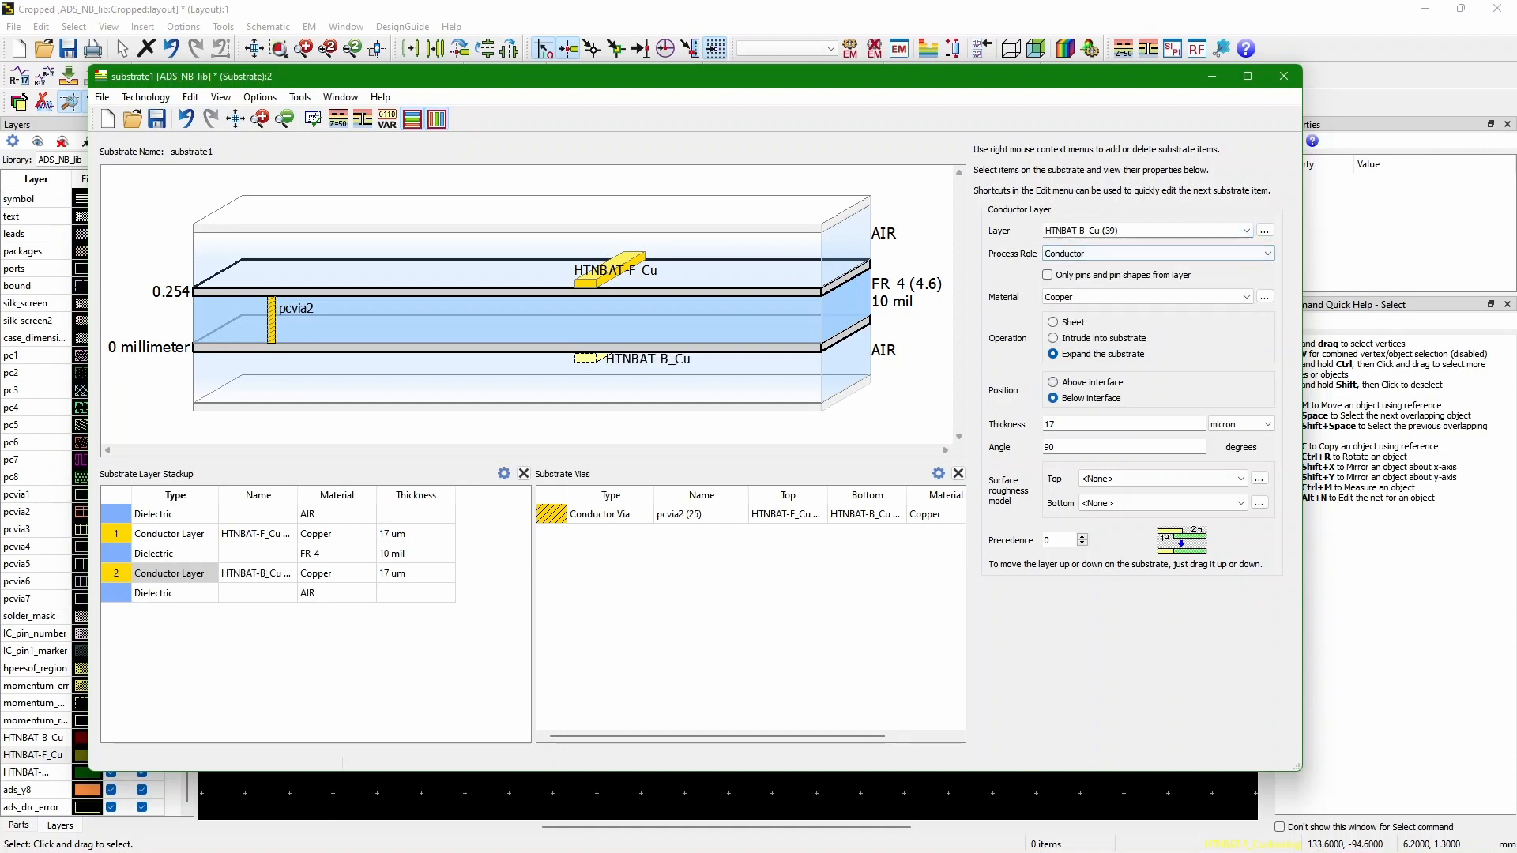
- Assign the drill layer HTNBAT-PTH.drl to the conductor via between the two copper layers
left_click(270, 320)
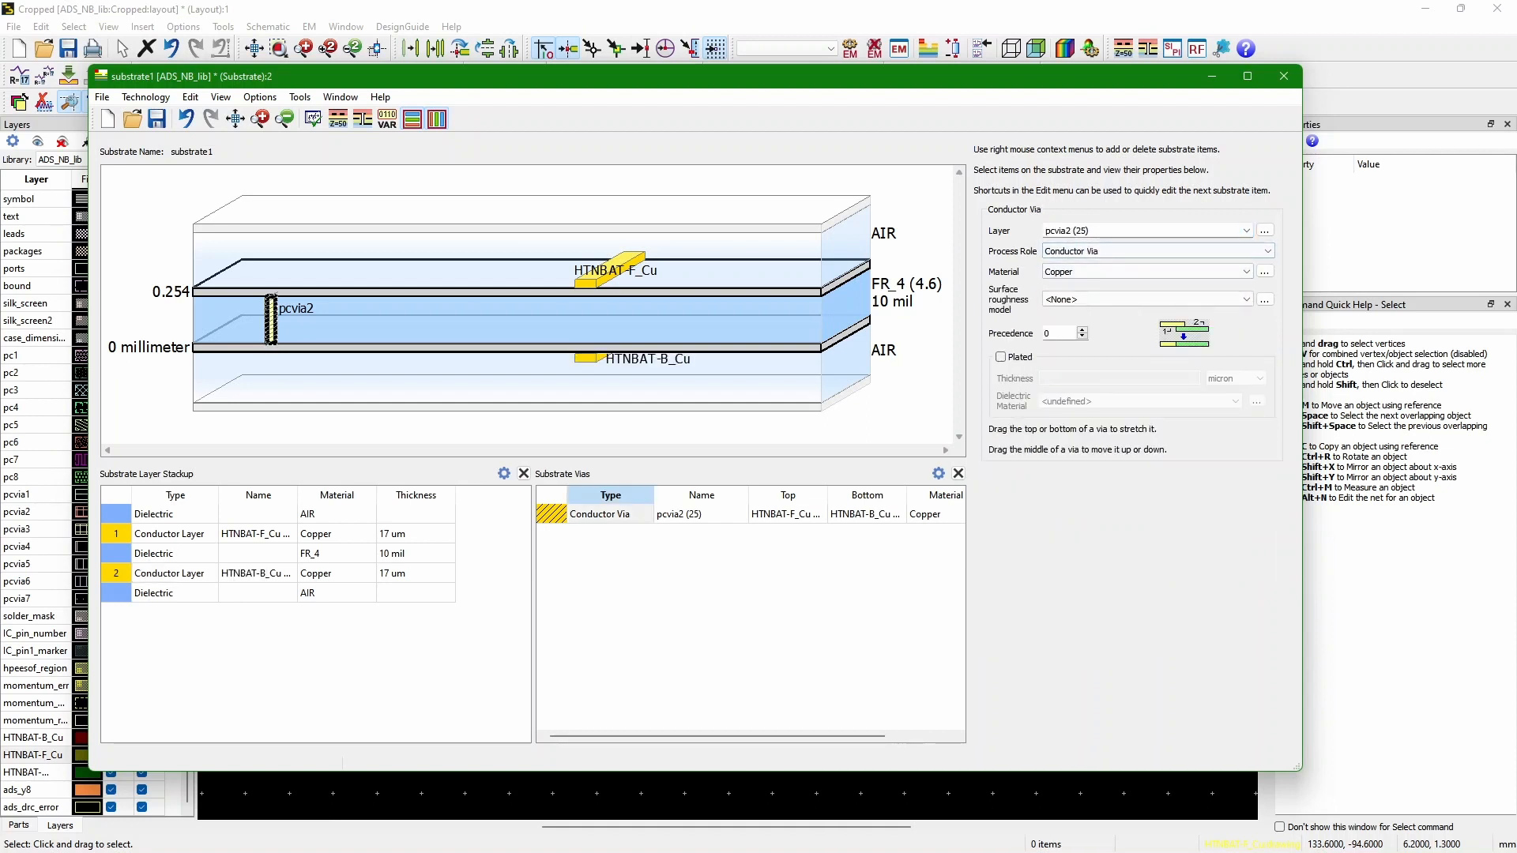
left_click(1245, 230)
scroll(1106, 294, "down", 1)
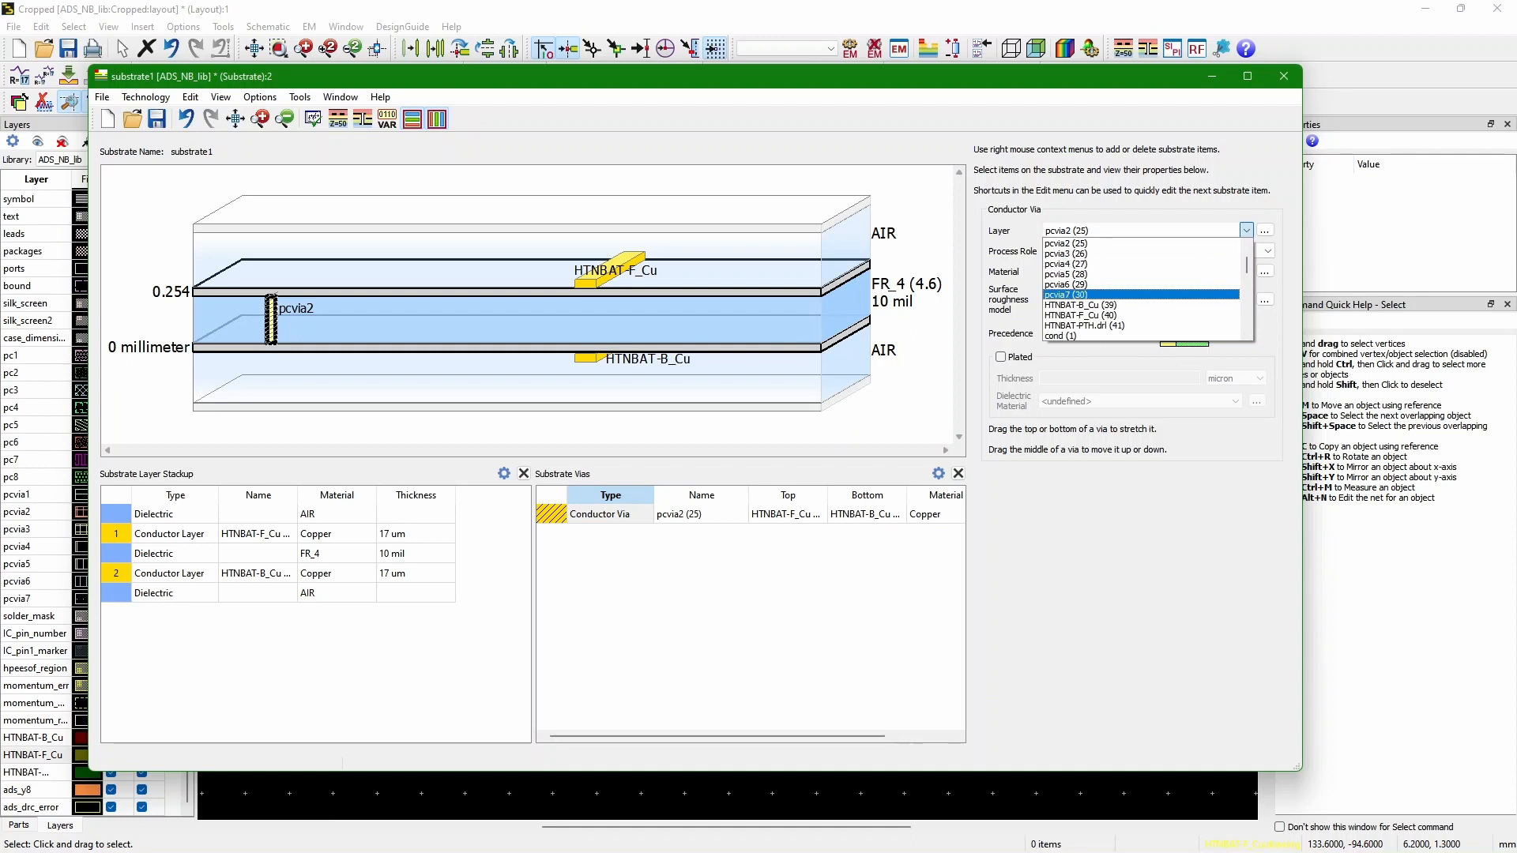
left_click(1106, 325)
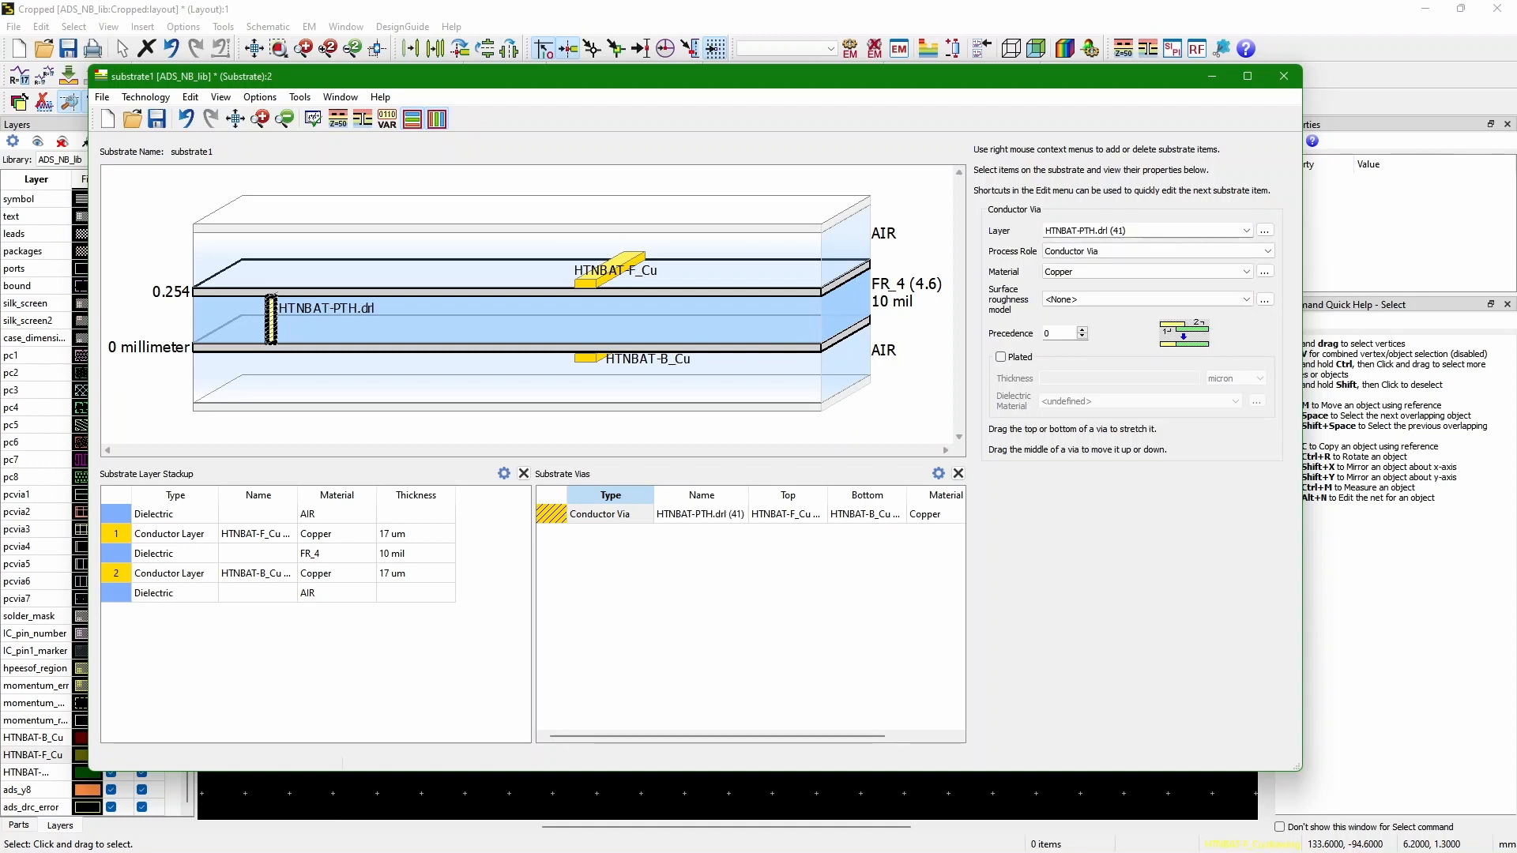
- Set the thickness of the HTNBAT-F_Cu conductor layer to 55 um and of the HTNBAT-B_Cu conductor layer to 35 um
left_click(175, 574)
left_click(415, 534)
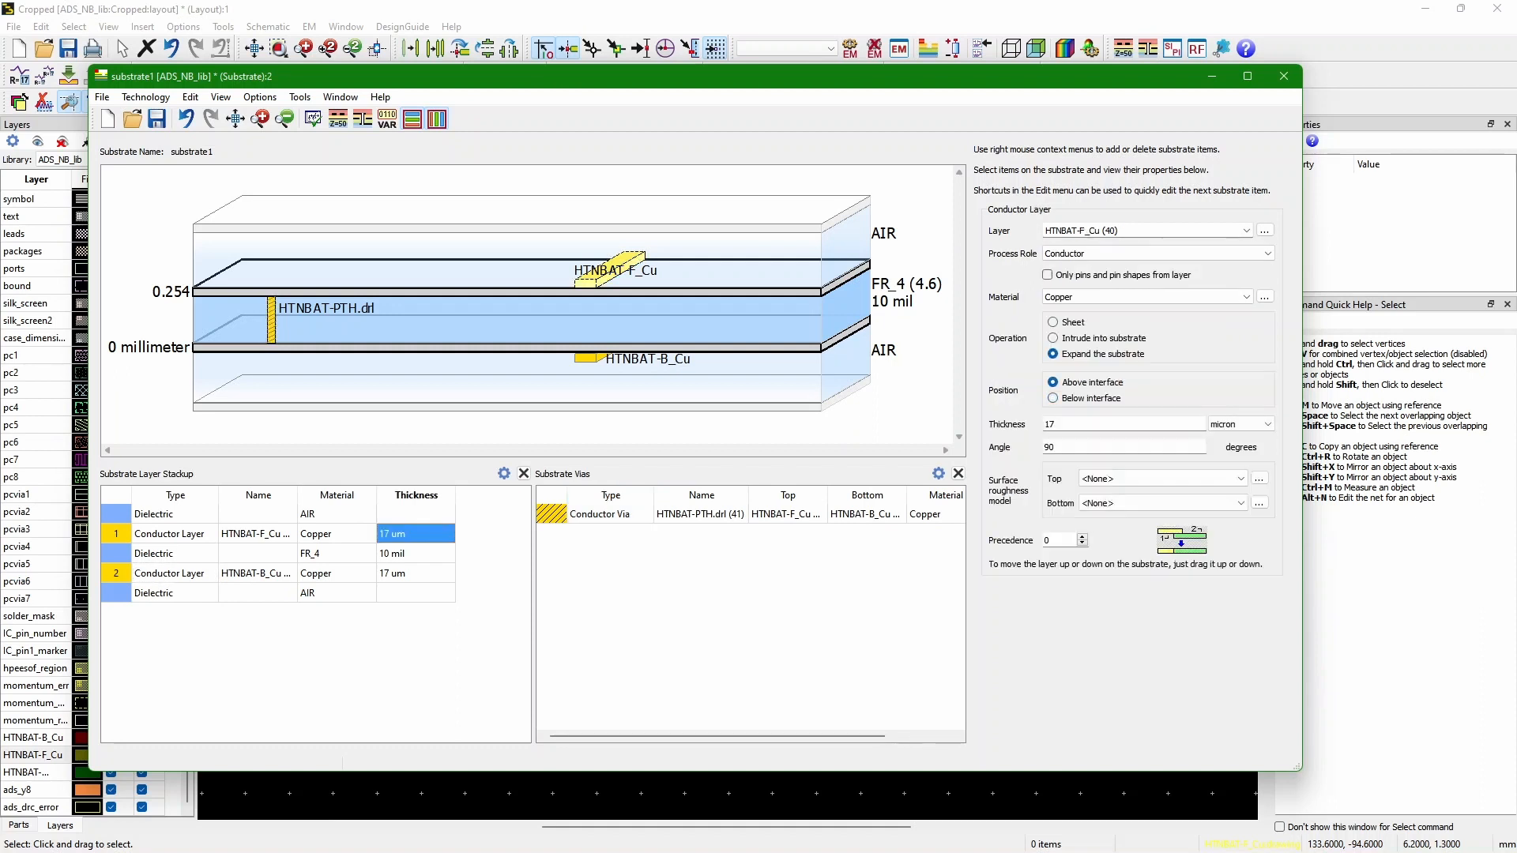
double_click(415, 534)
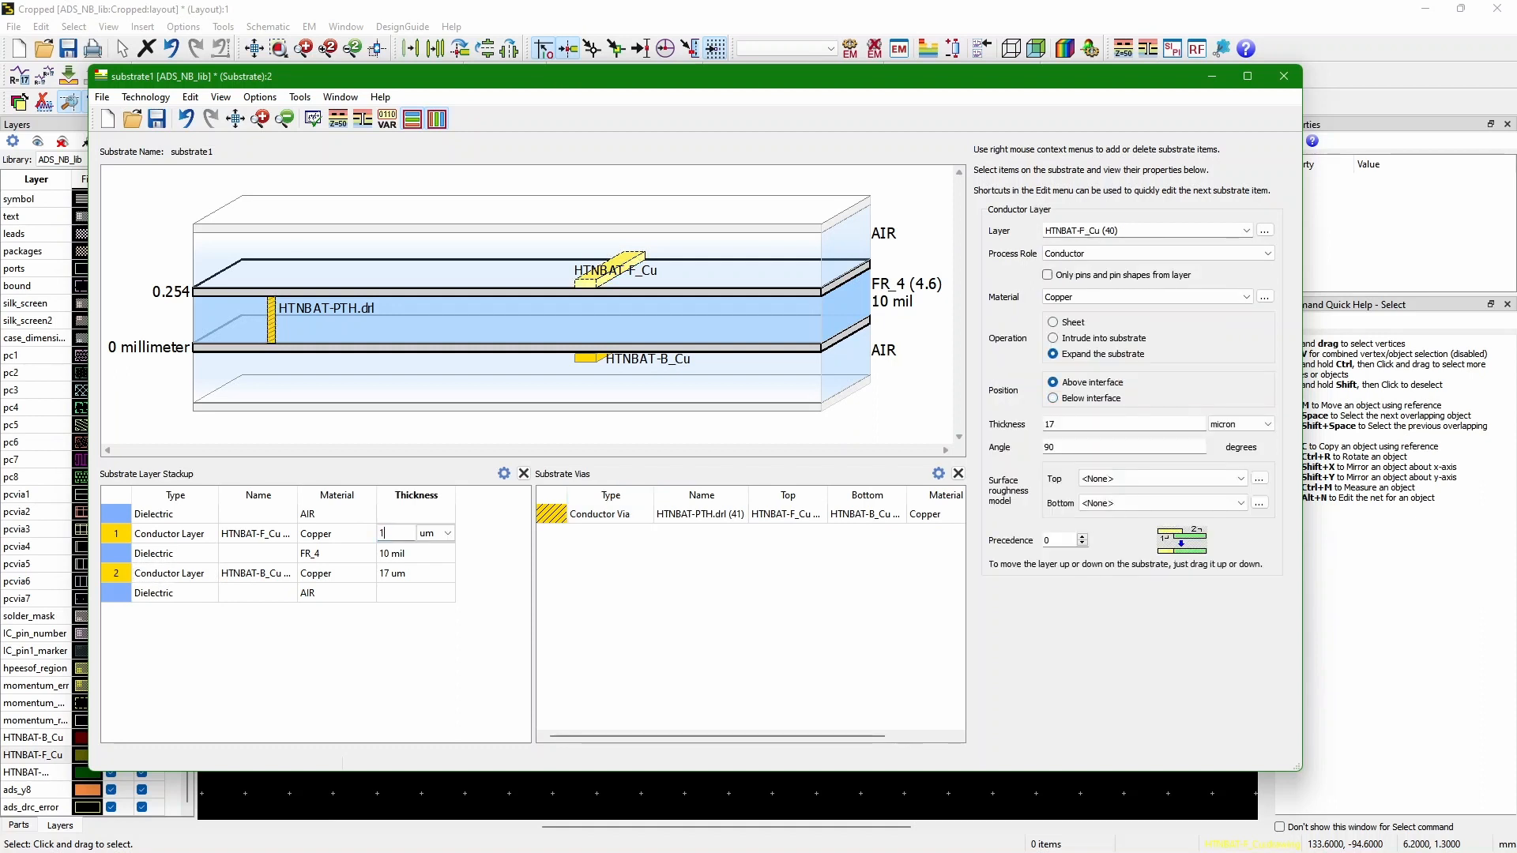
key("BackSpace")
type("55")
key("Return")
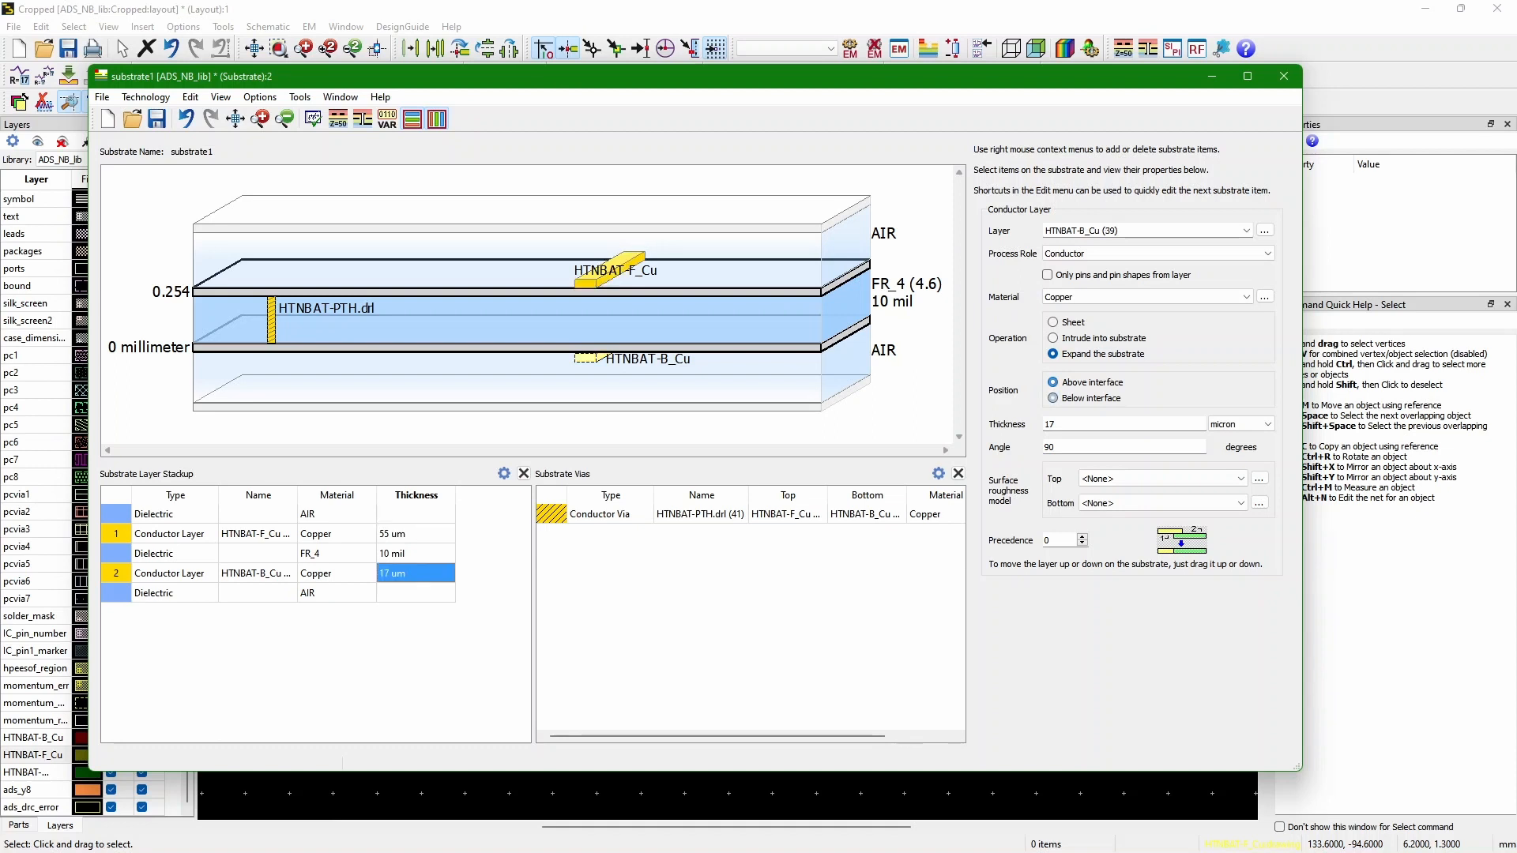
double_click(415, 574)
key("BackSpace")
key("BackSpace")
type("35")
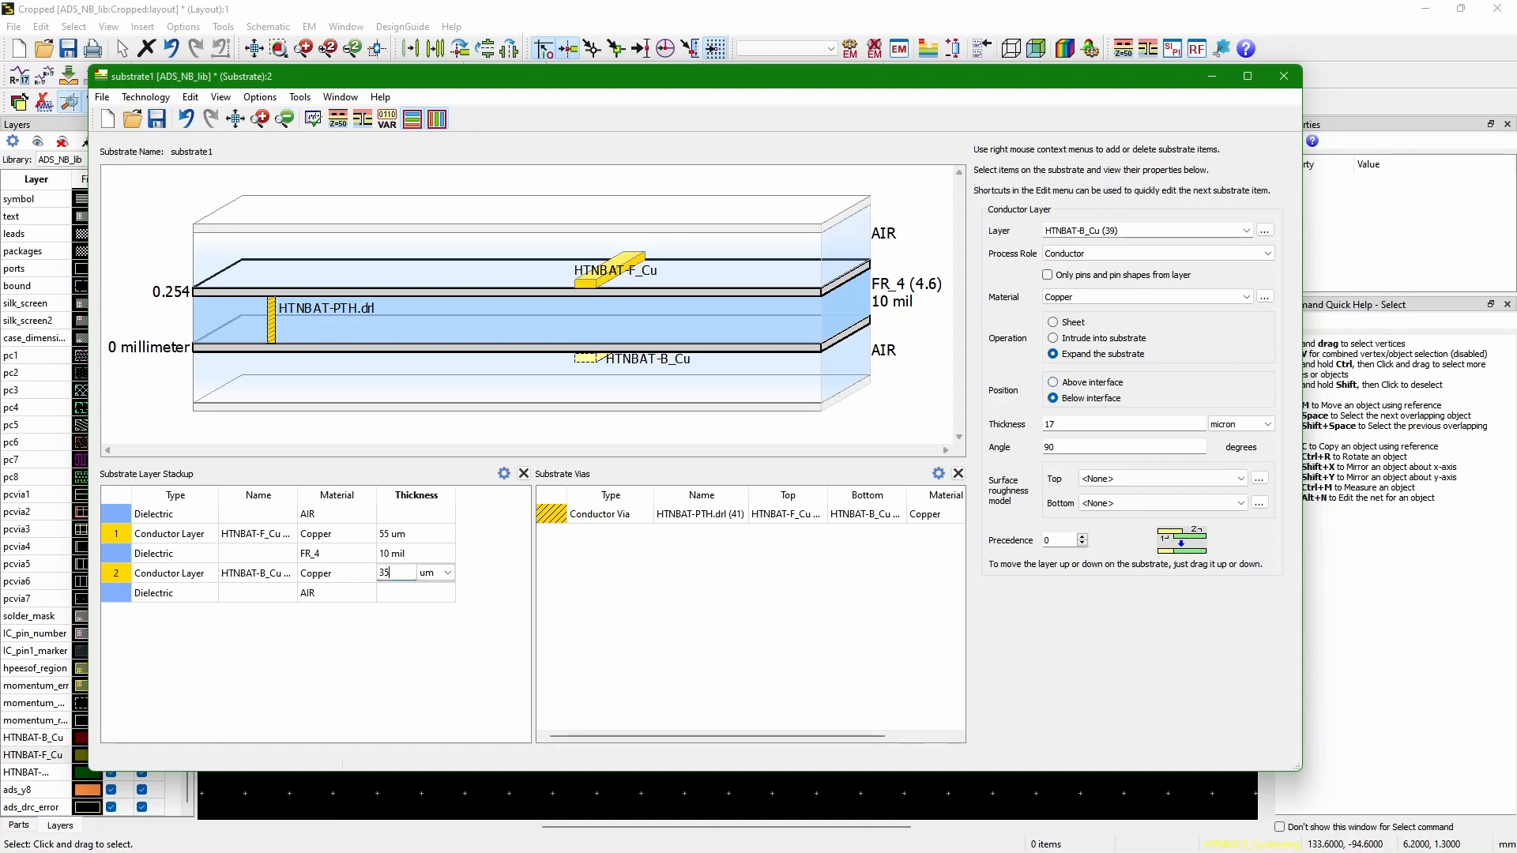
- Set the thickness of the FR_4 dielectric layer to 1.53 mm
left_click(416, 554)
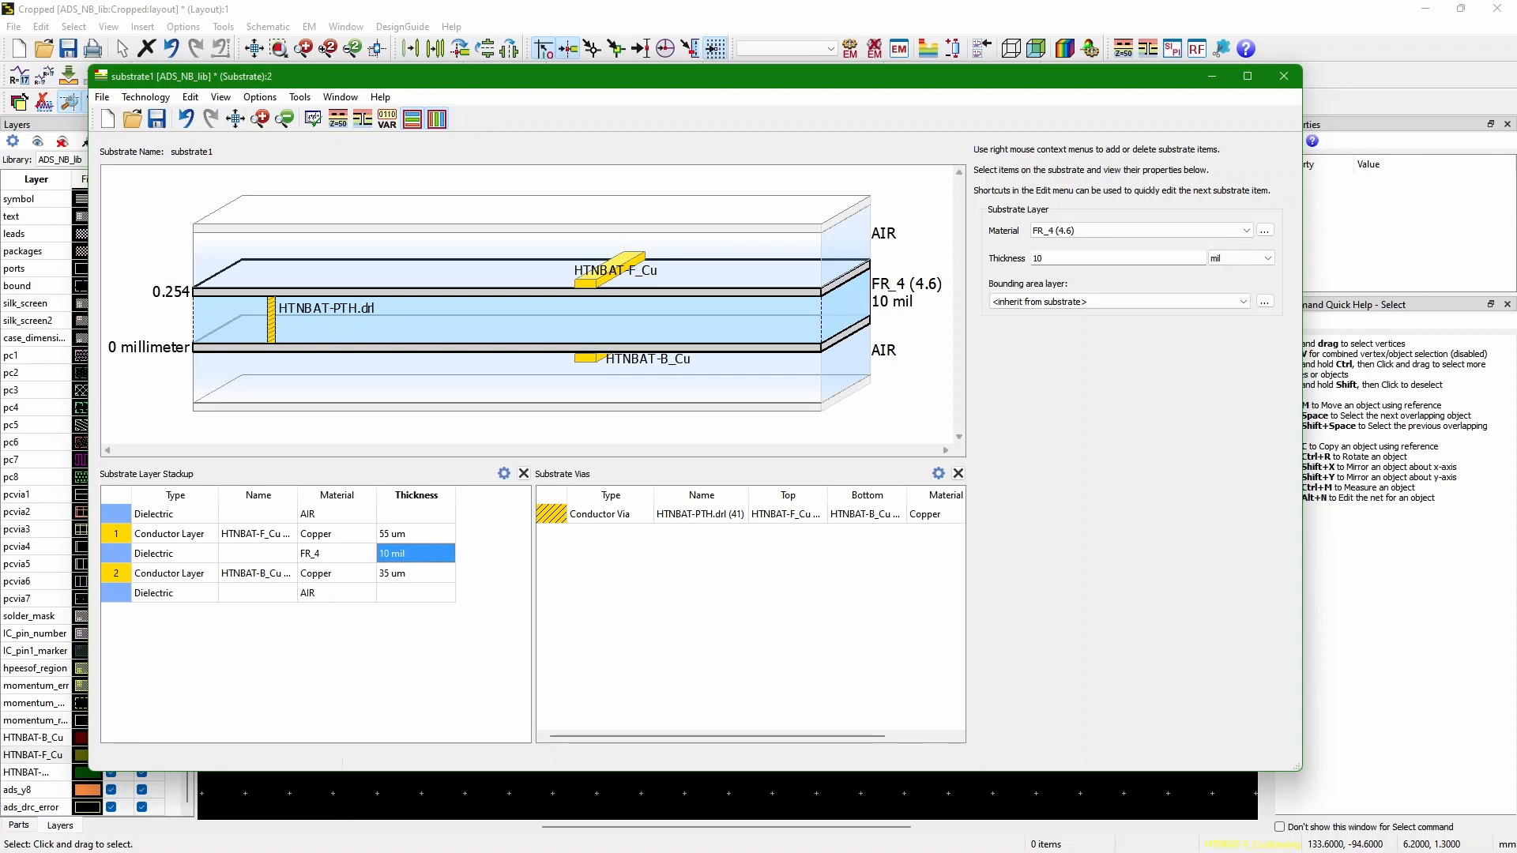
double_click(416, 554)
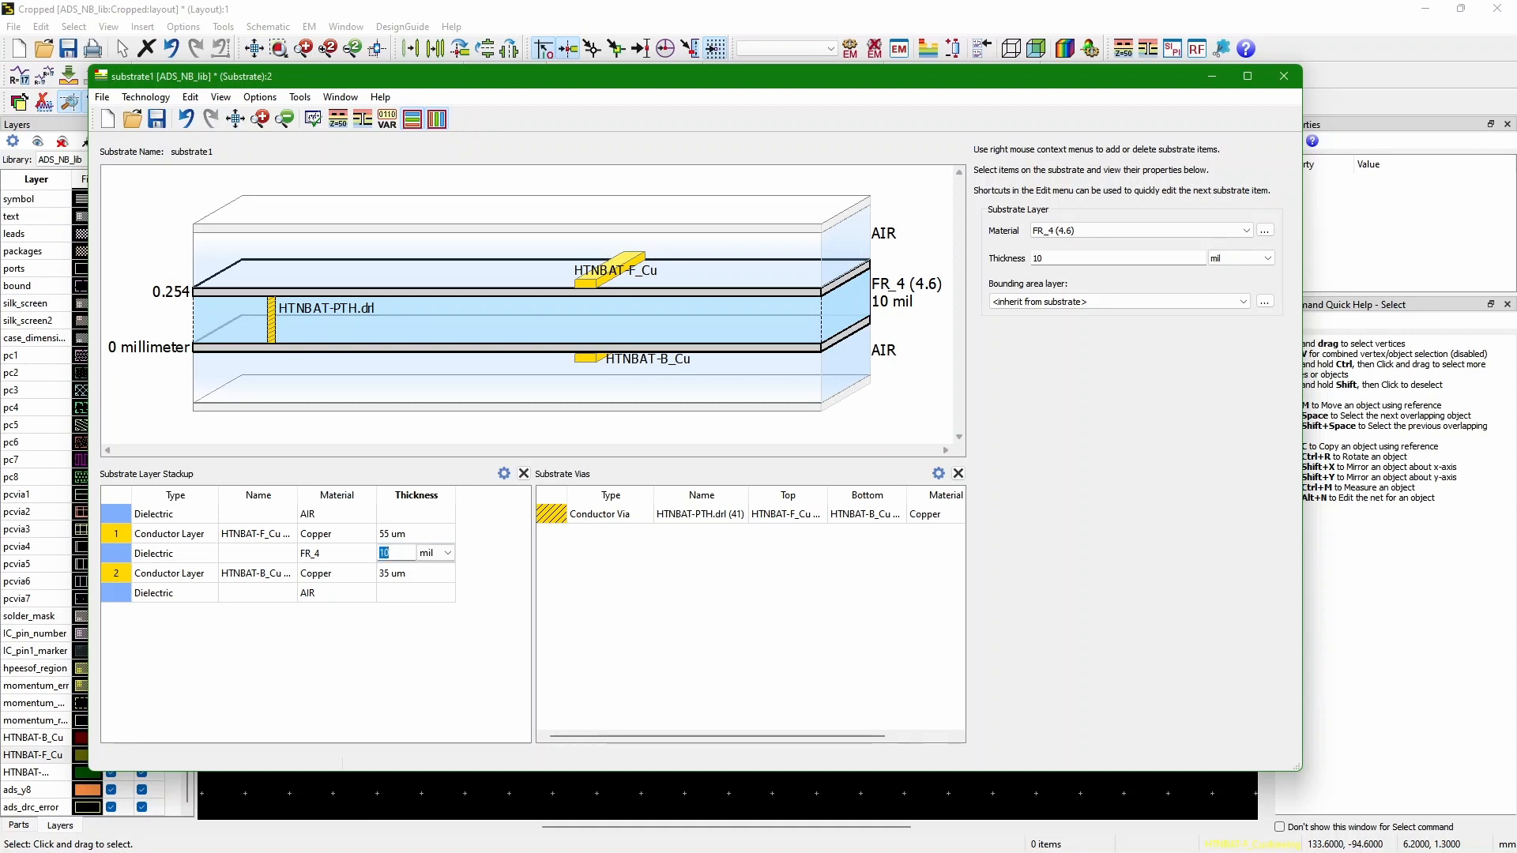
left_click(447, 554)
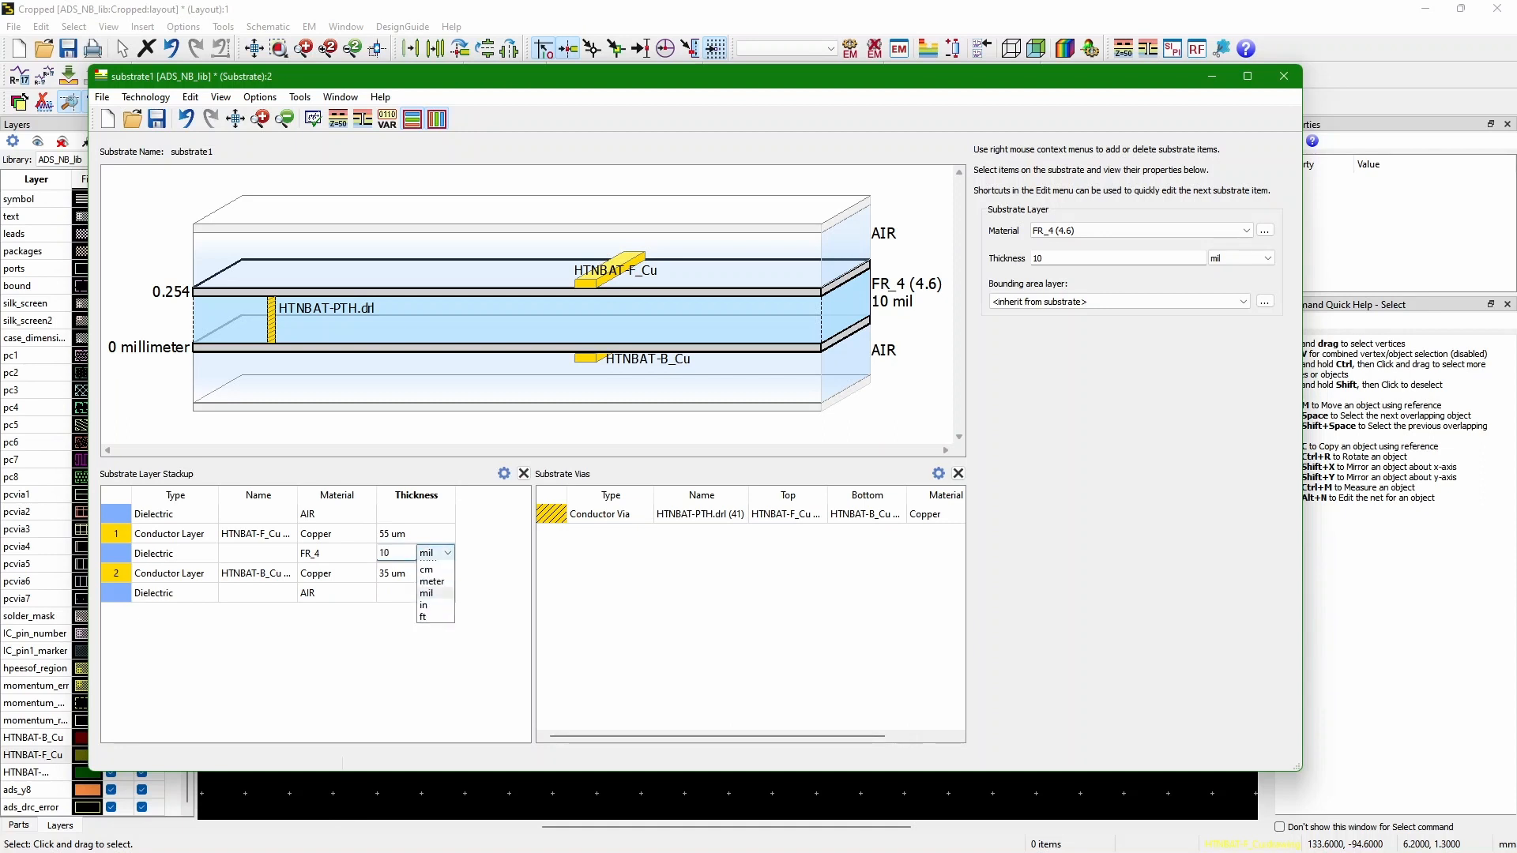
left_click(429, 589)
double_click(397, 553)
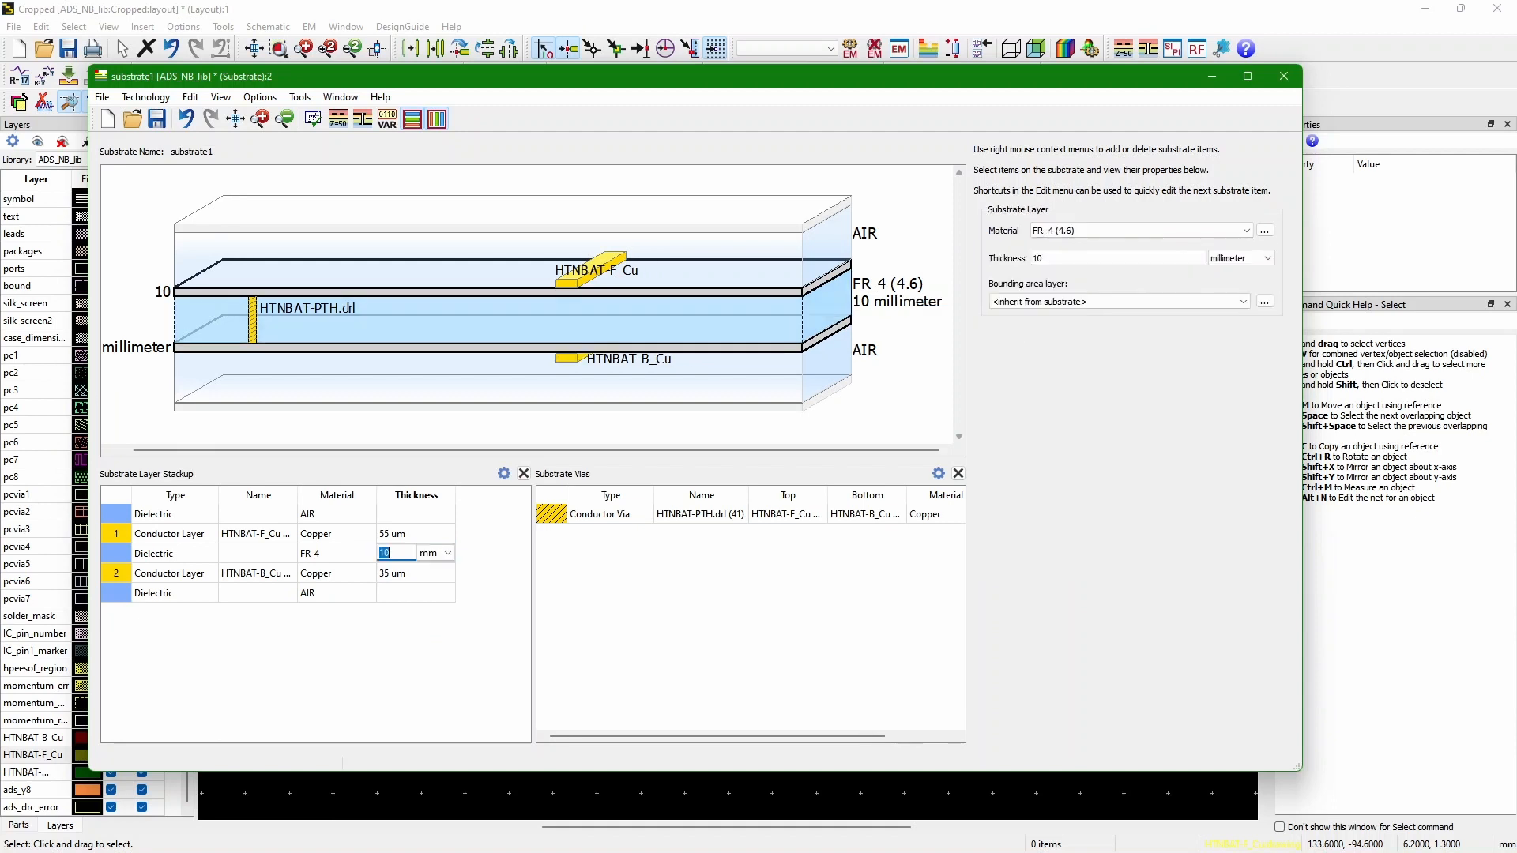
left_click(396, 554)
type("1.53")
left_click(397, 574)
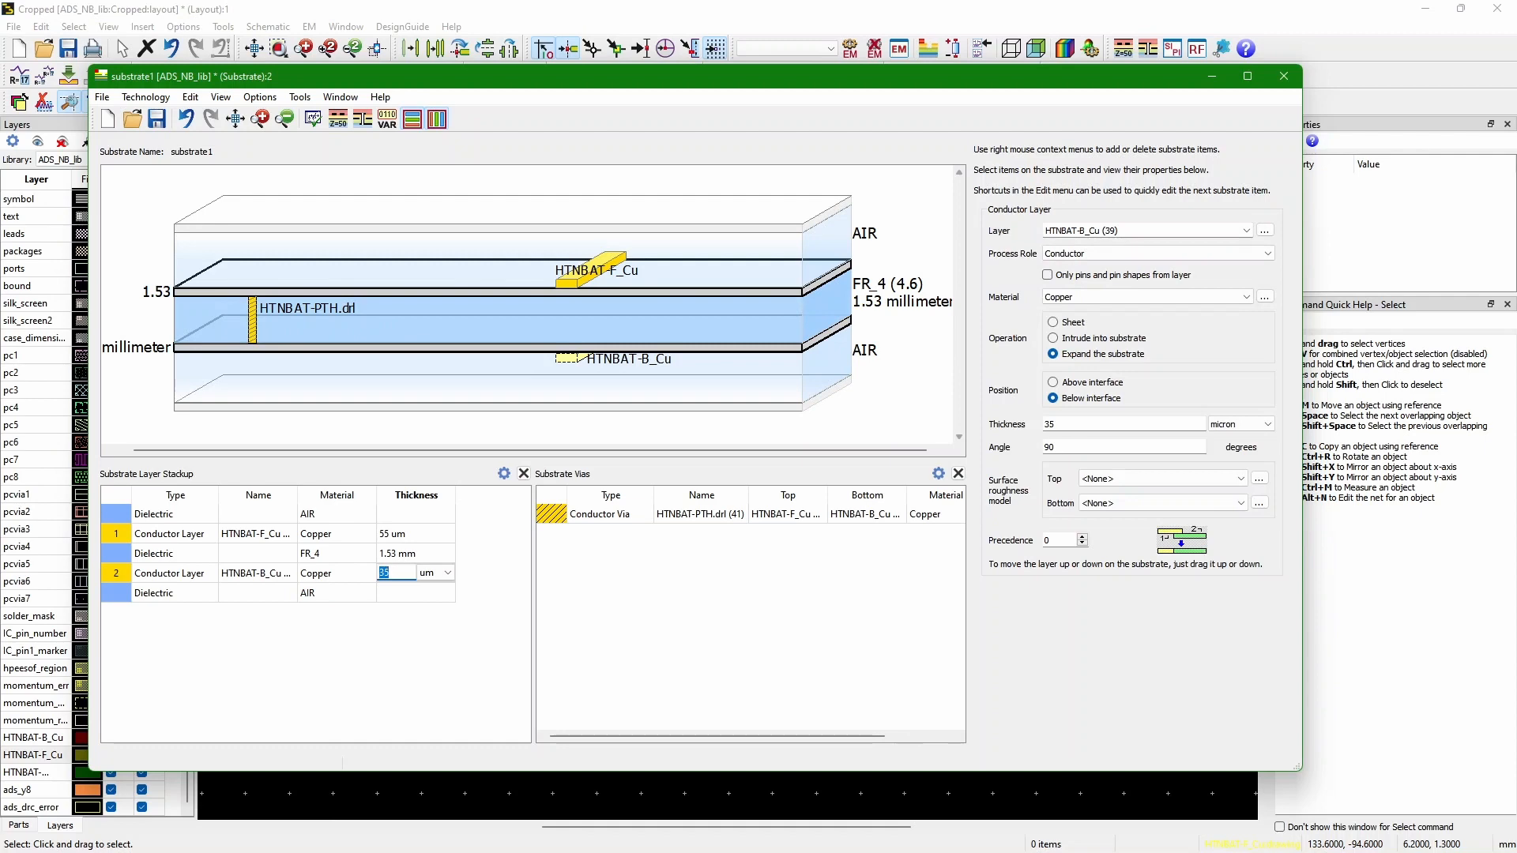
- Save the substrate and close its editor window
left_click(397, 655)
left_click(156, 118)
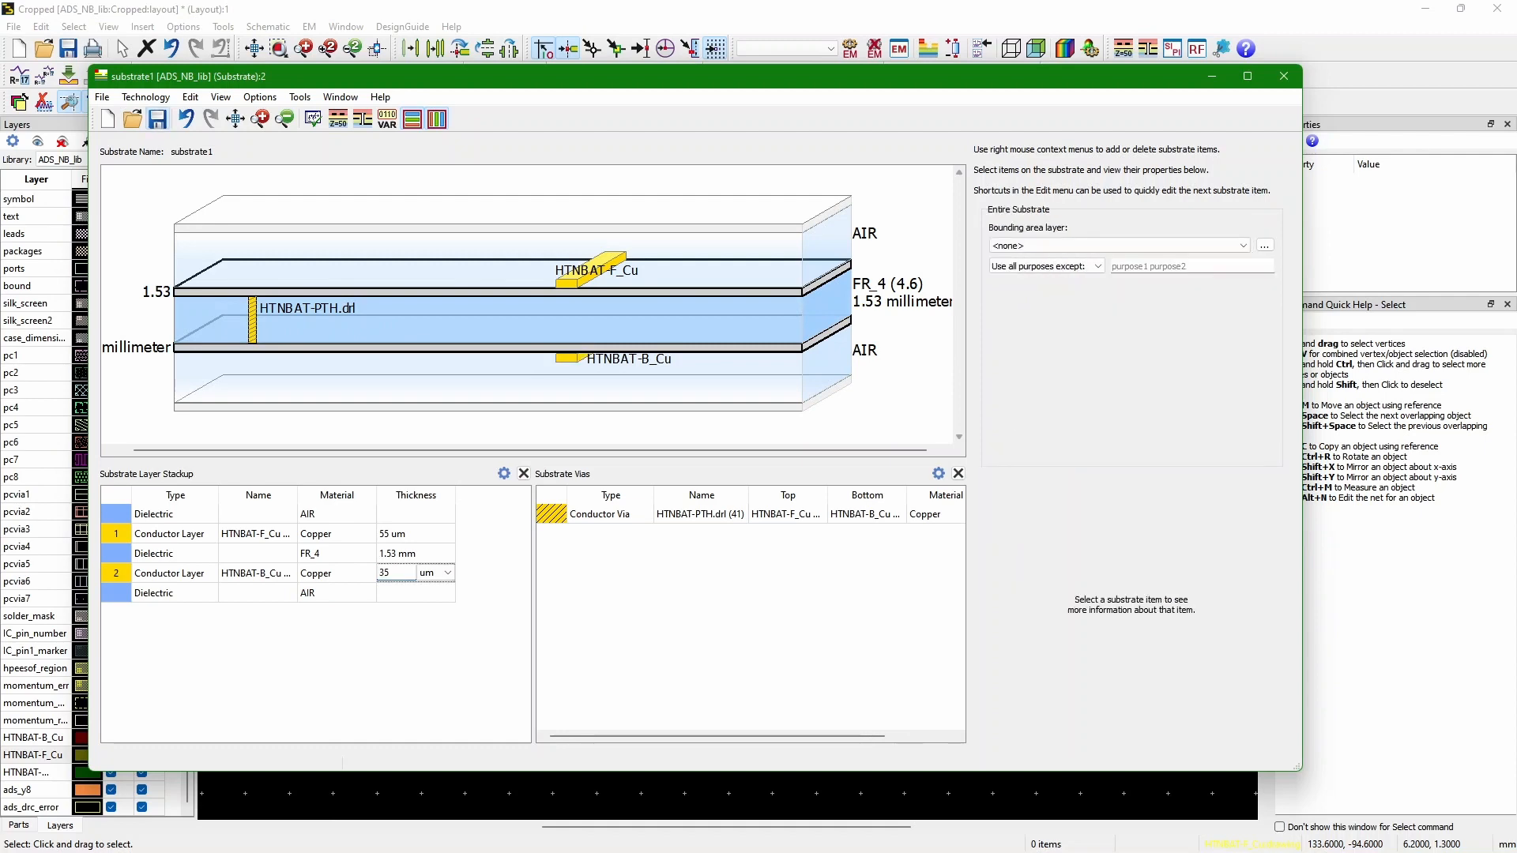
left_click(1283, 76)
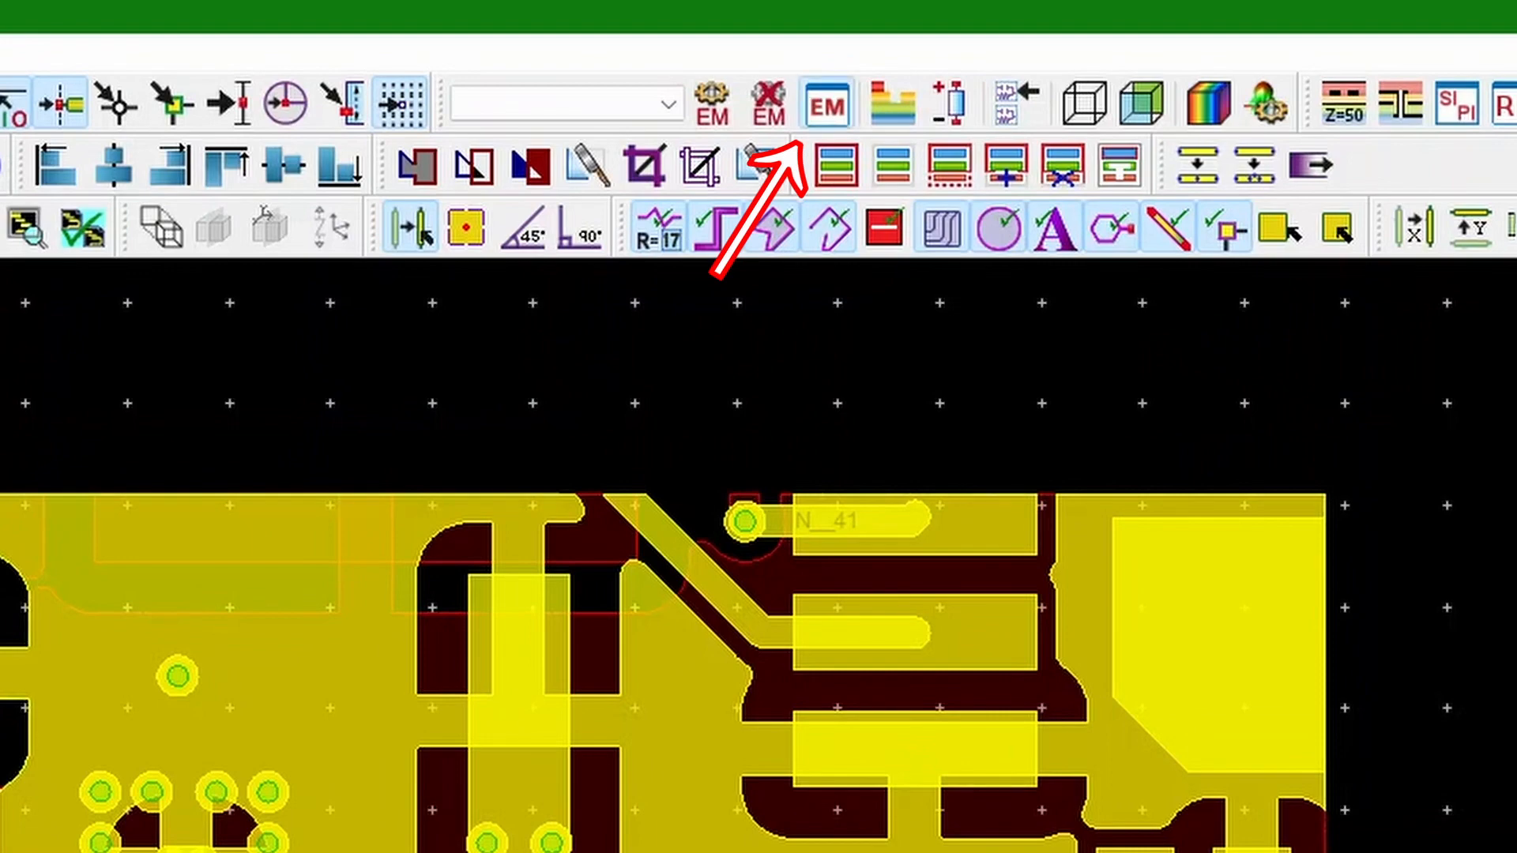
- Create a new EM setup view named emSetup for the Cropped cell and dismiss the What's New notice
left_click(827, 105)
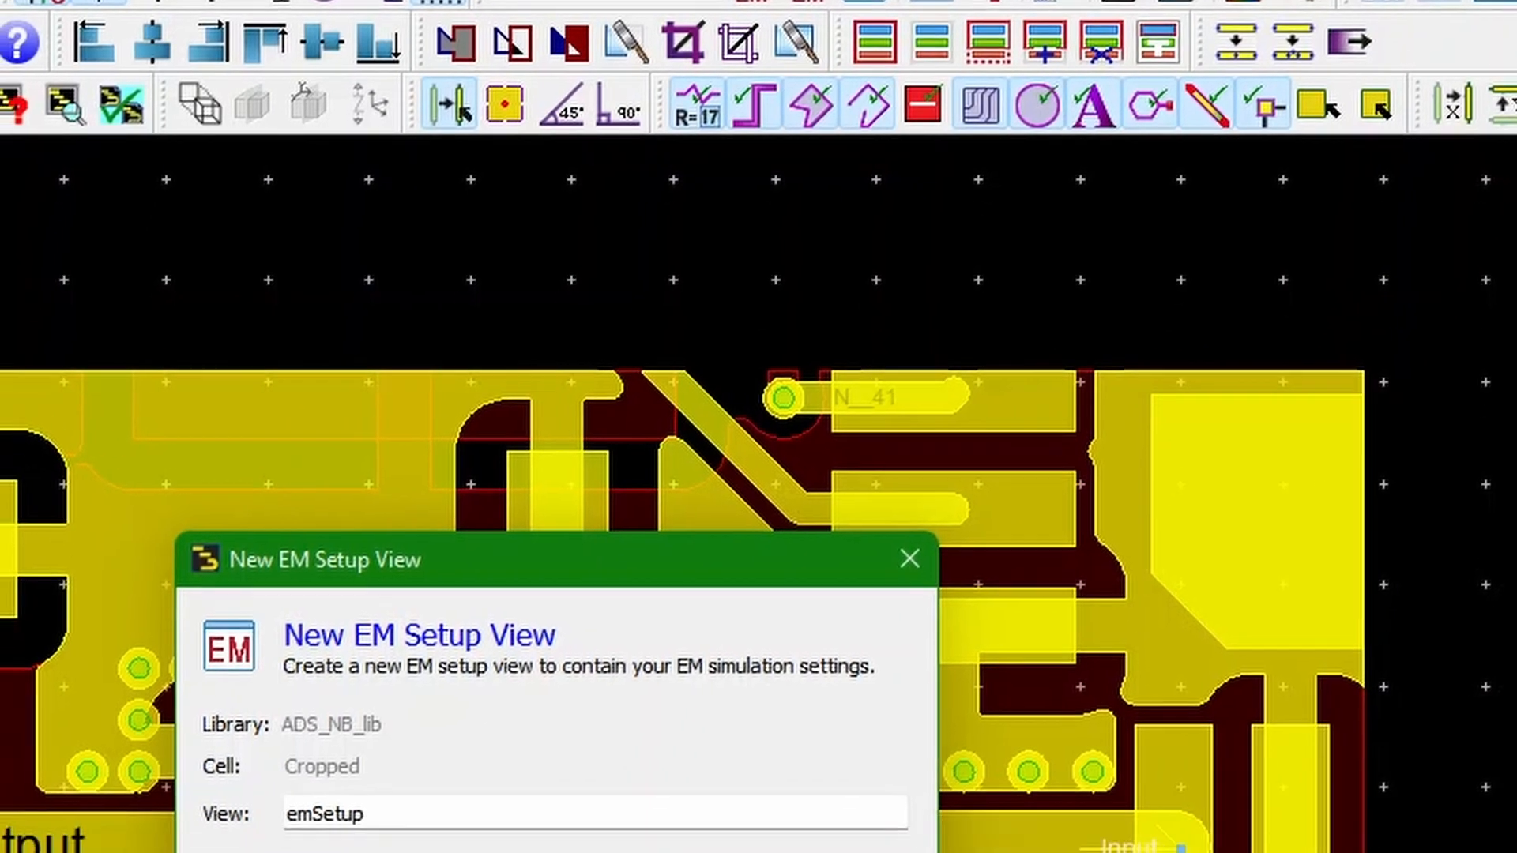
key("Return")
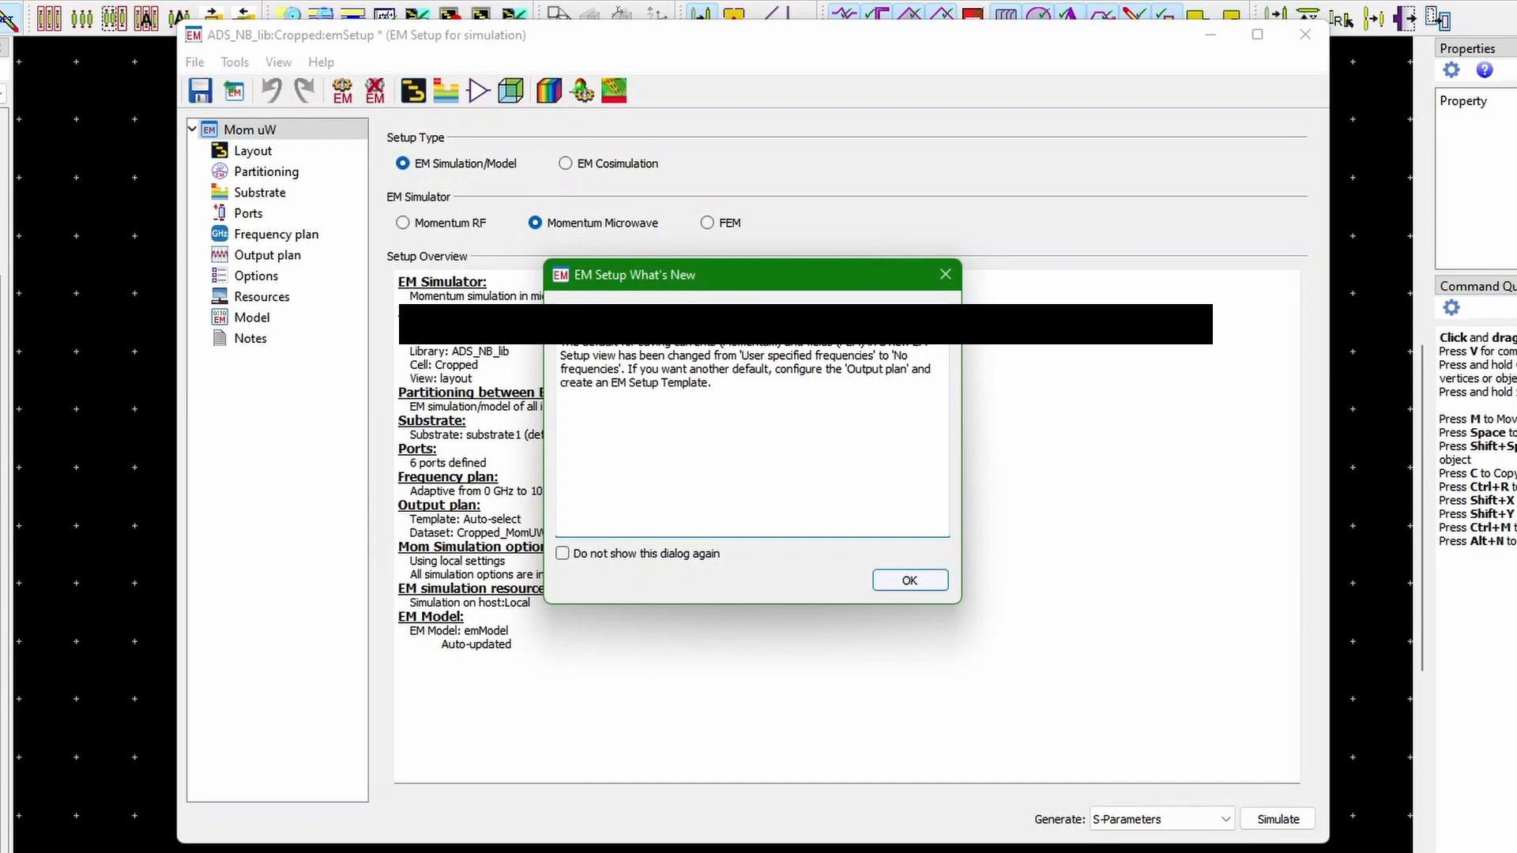
left_click(917, 601)
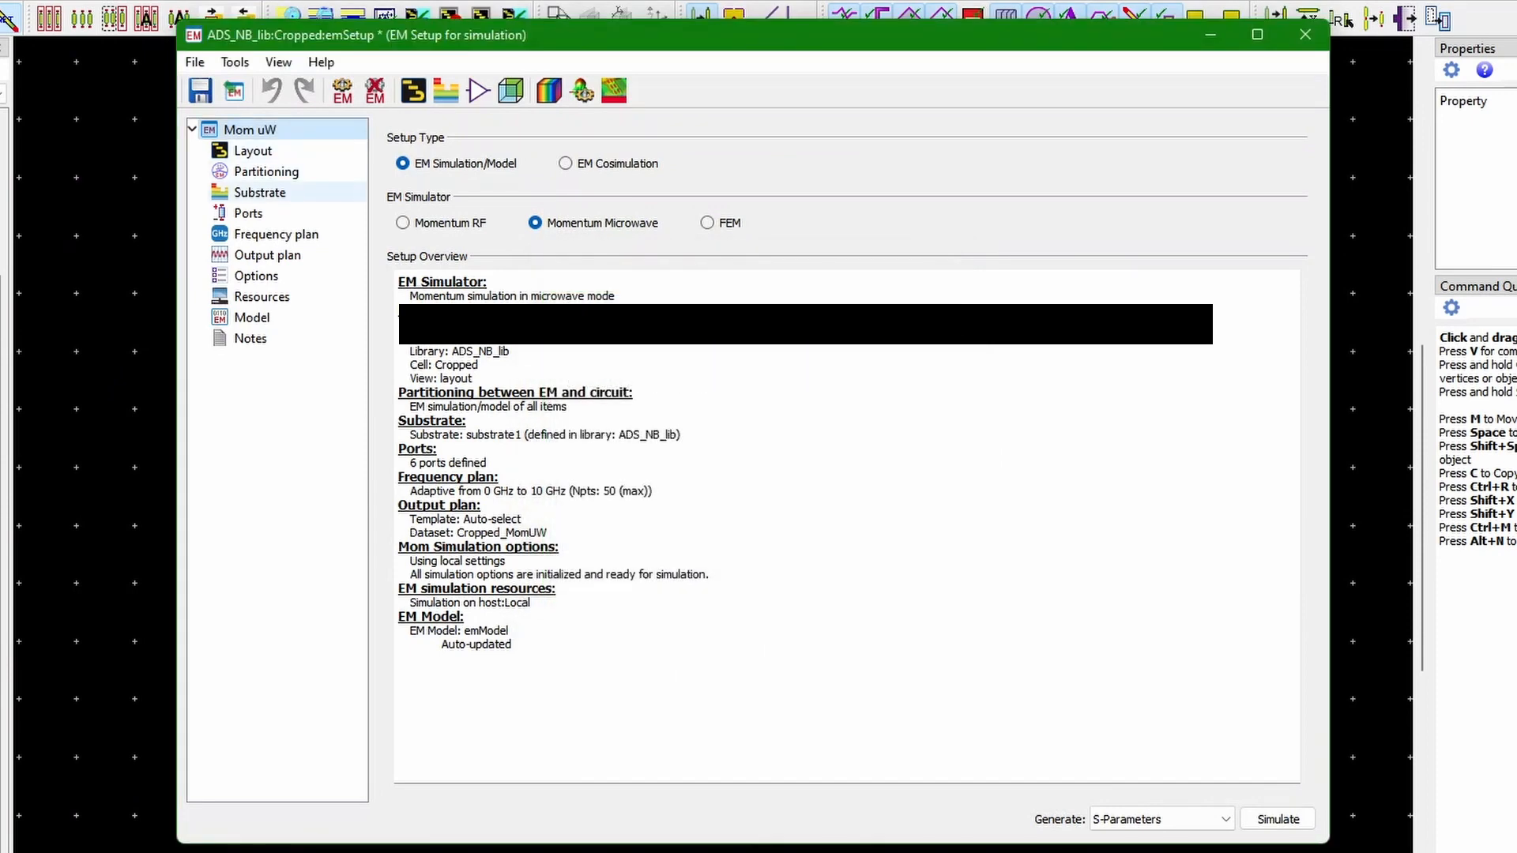
- Set the adaptive frequency plan to sweep from 0.8 GHz to 1 GHz
left_click(276, 234)
double_click(505, 225)
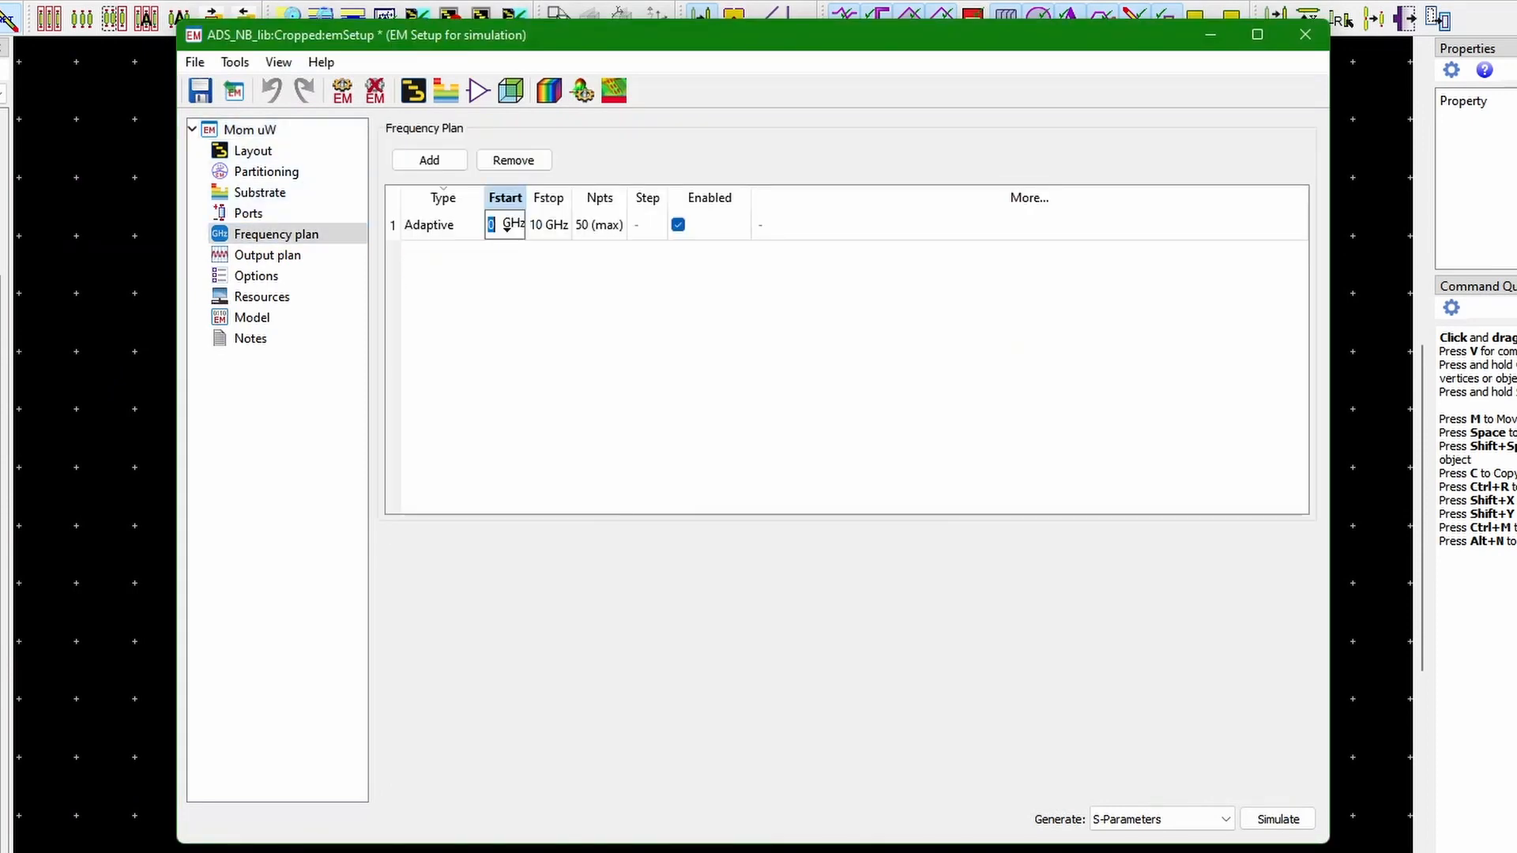
type("0.8")
key("Return")
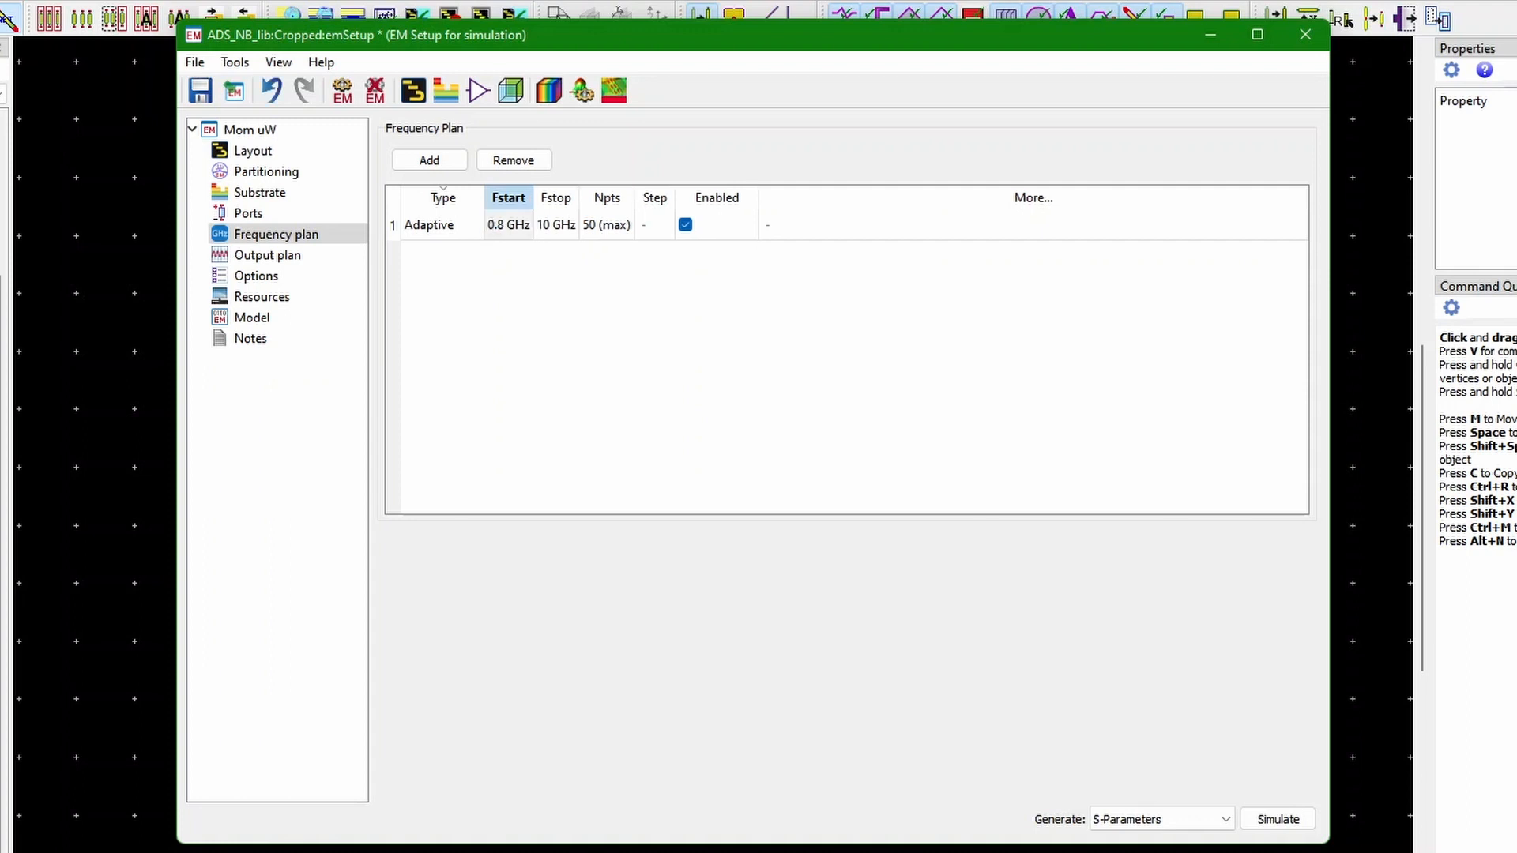
left_click(556, 225)
left_click(560, 225)
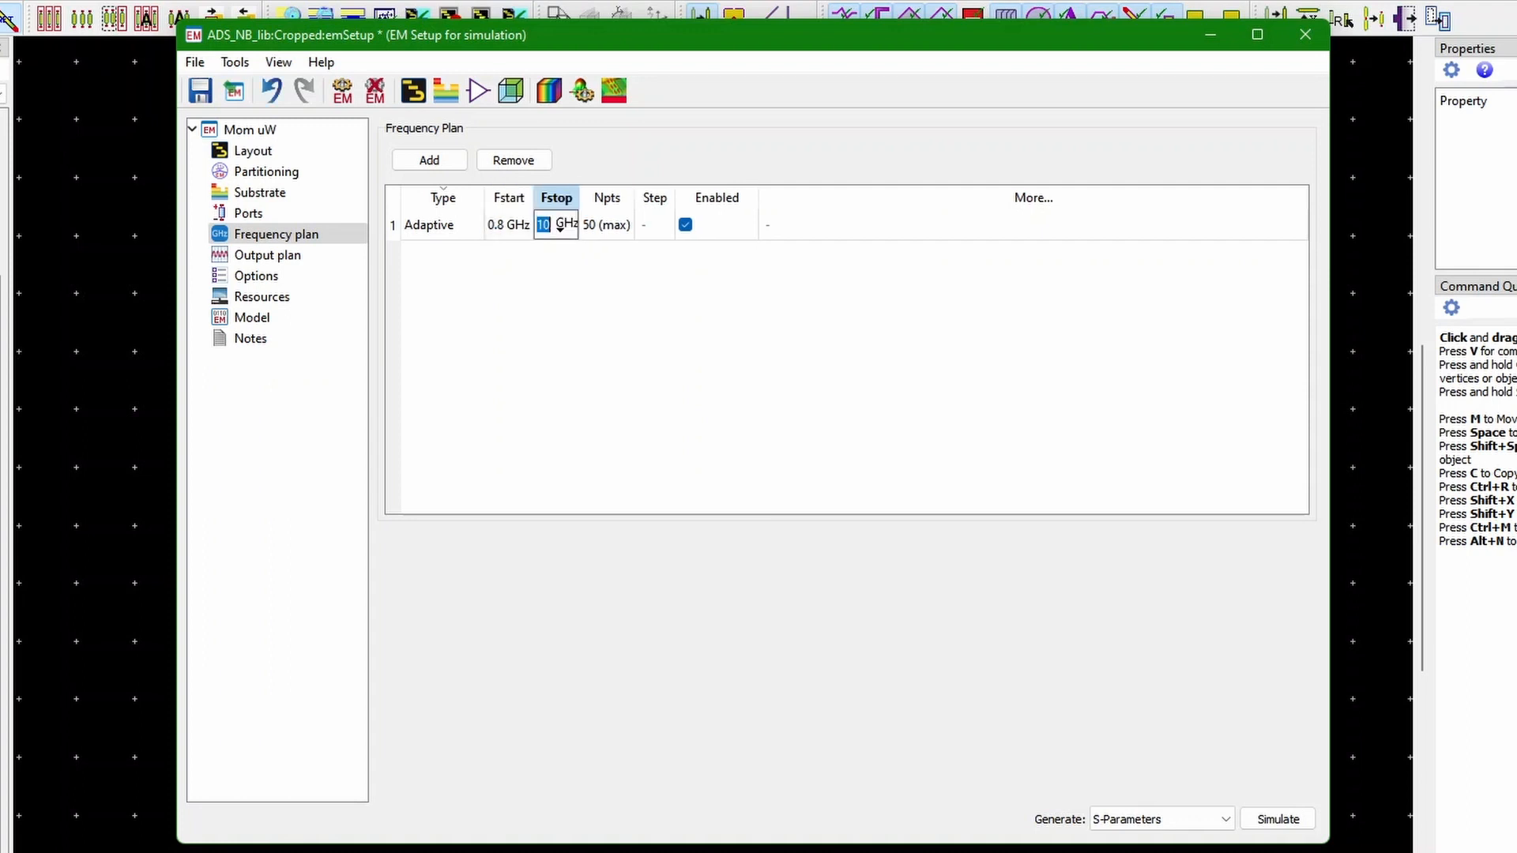
type("1")
key("Return")
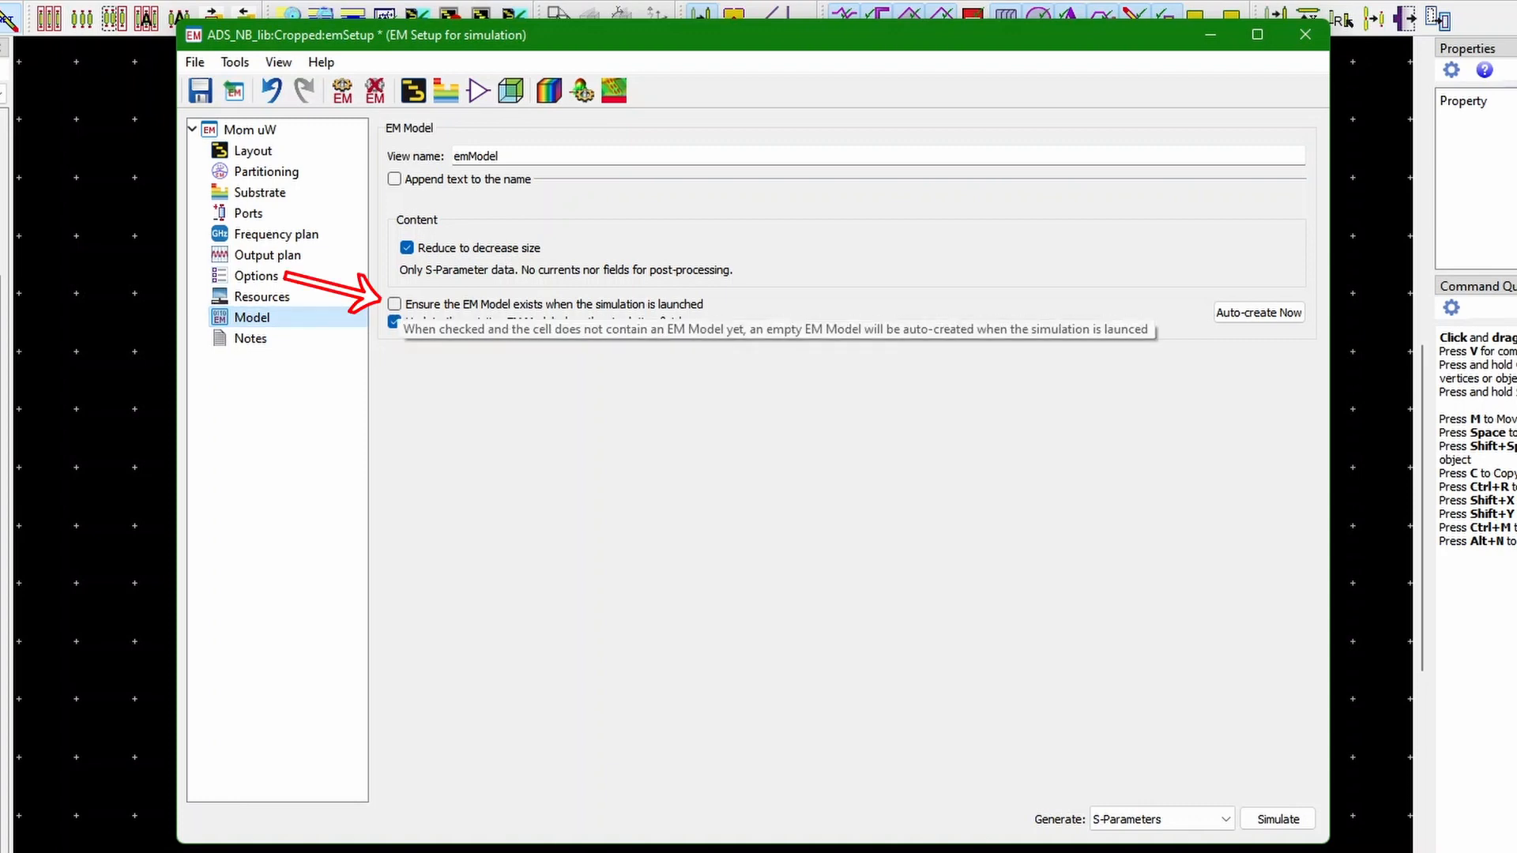
- Enable ensuring the EM Model exists when the simulation is launched, and set the physical model's via type to Wire
left_click(394, 305)
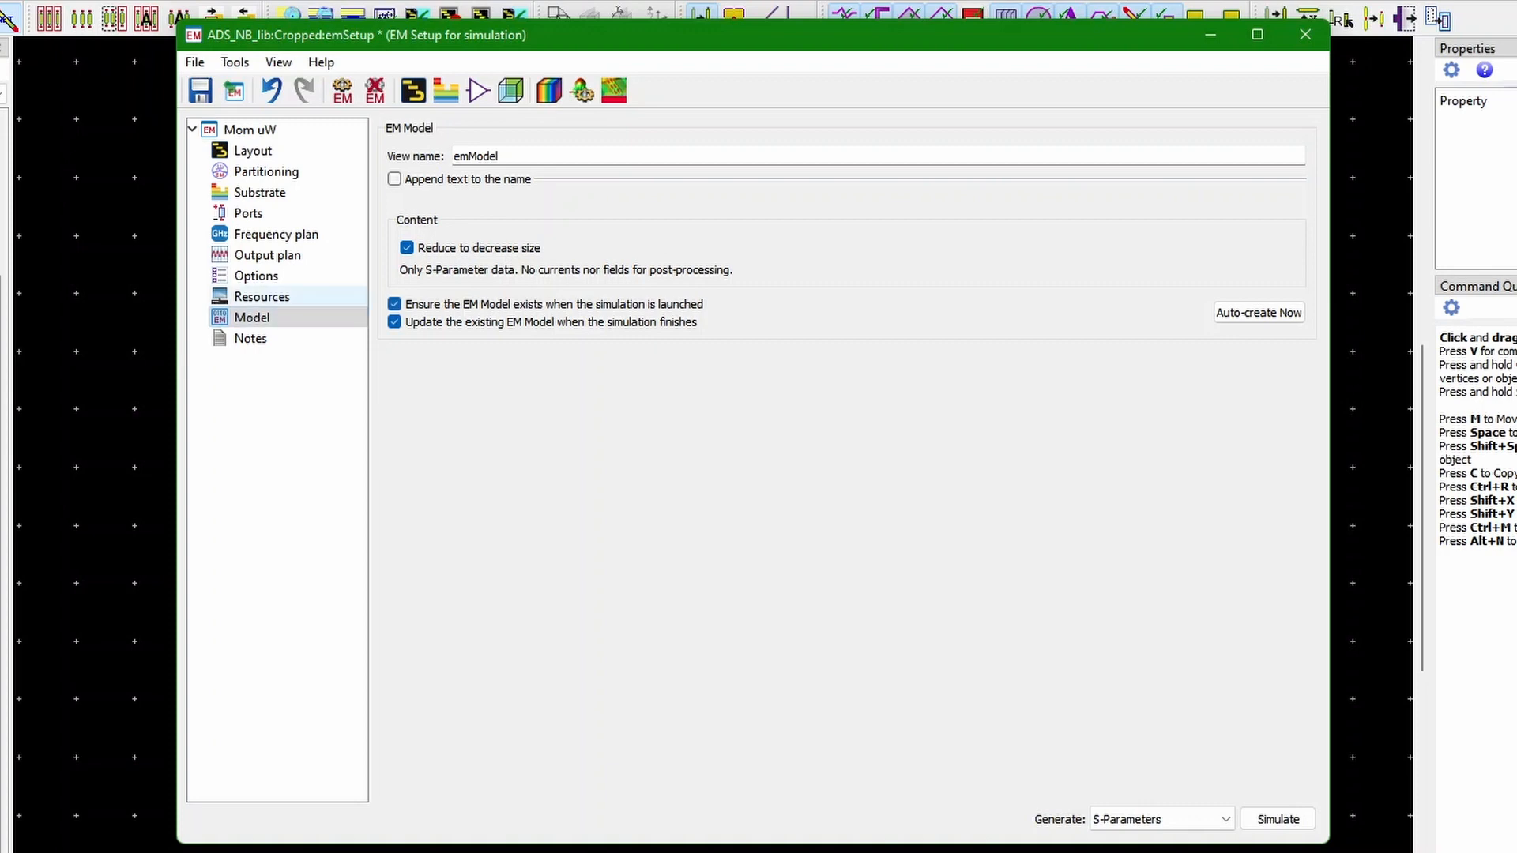
left_click(256, 276)
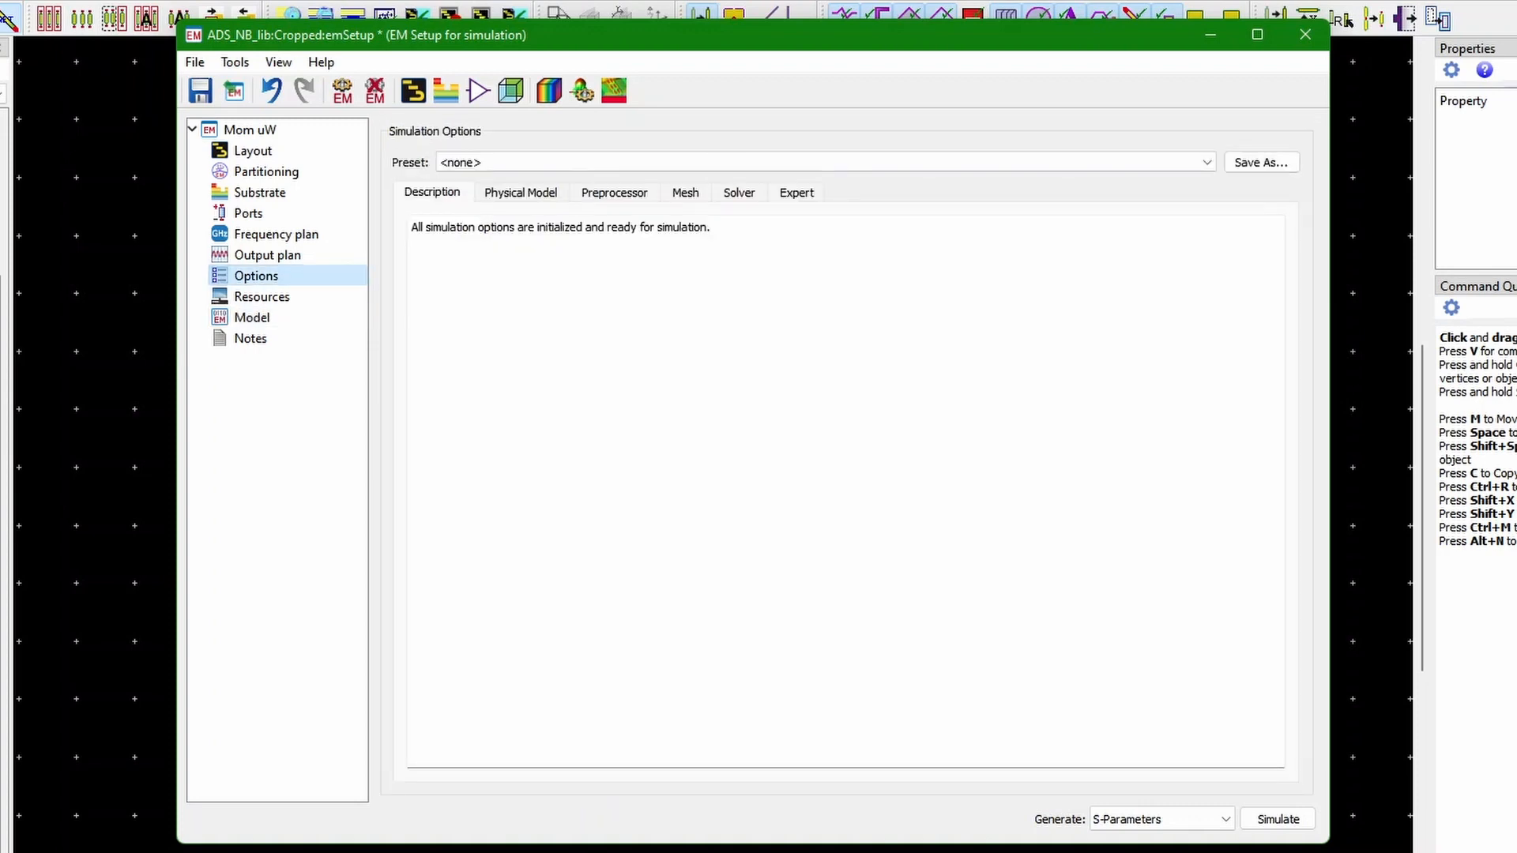
left_click(520, 193)
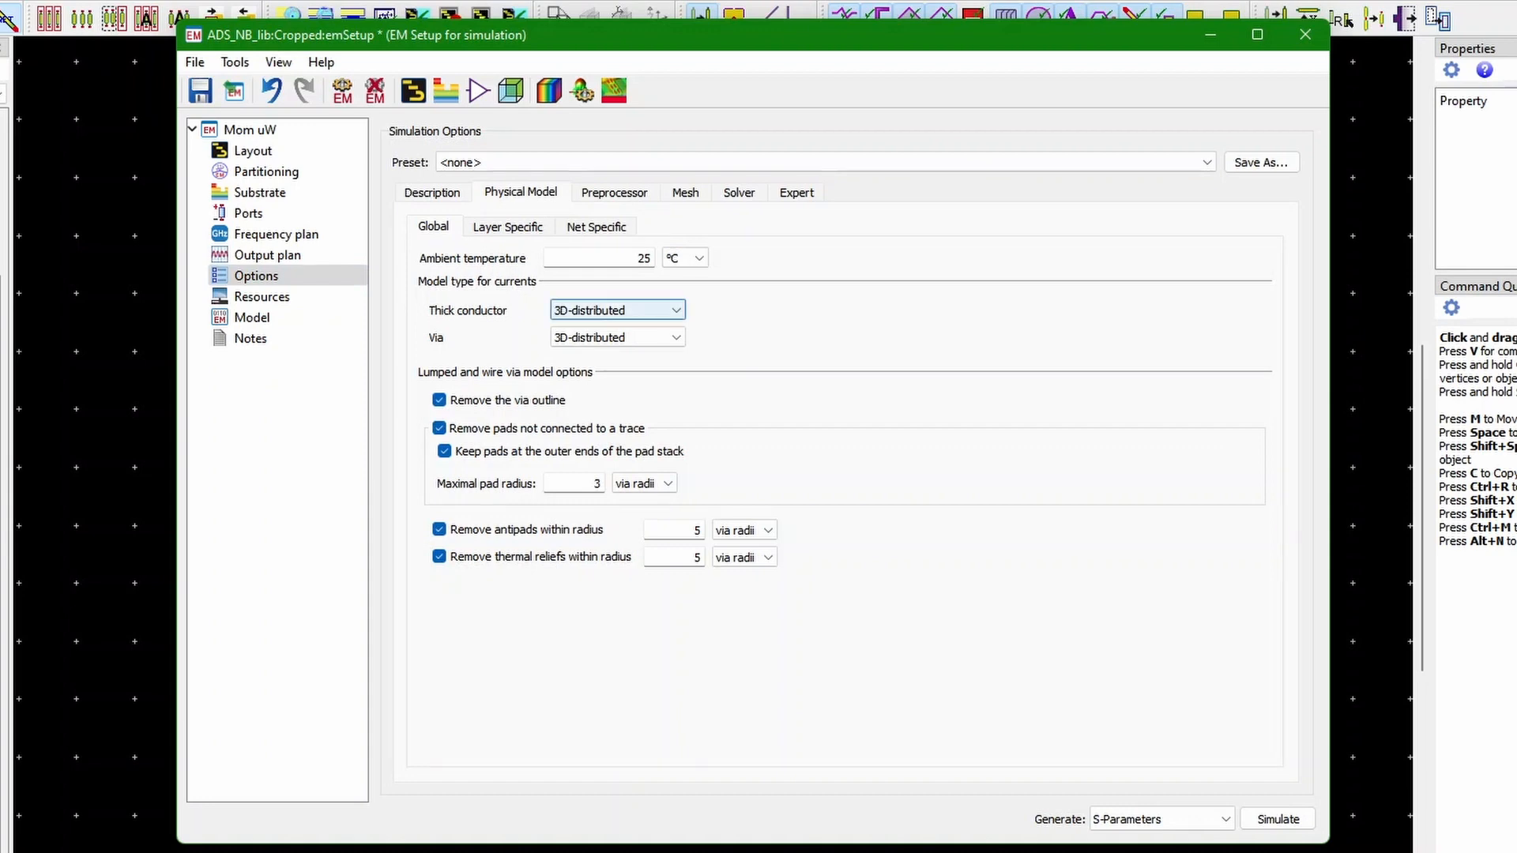
mouse_move(596, 310)
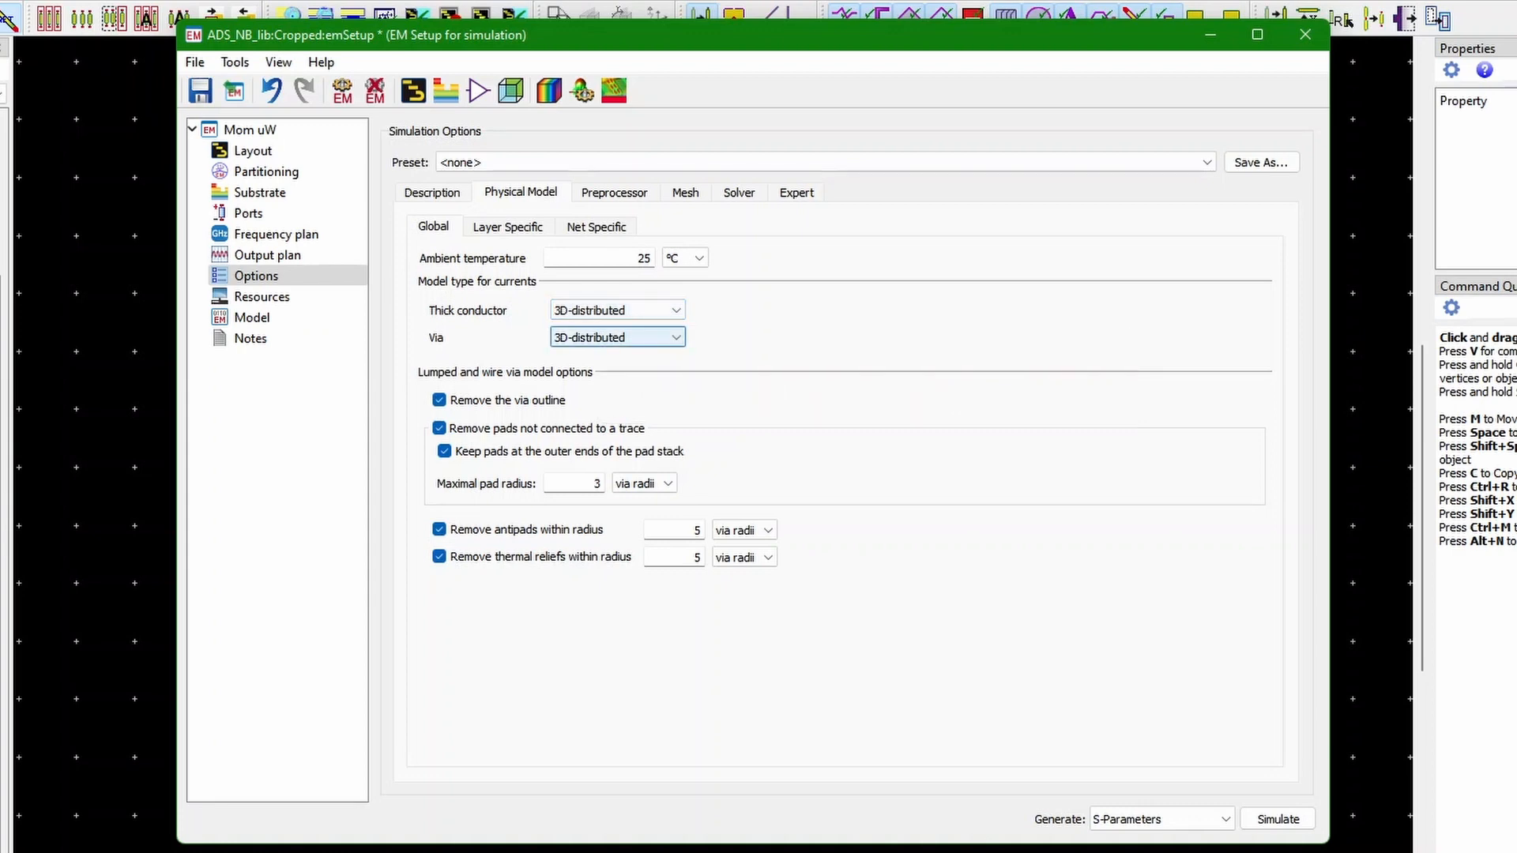
left_click(617, 338)
left_click(600, 368)
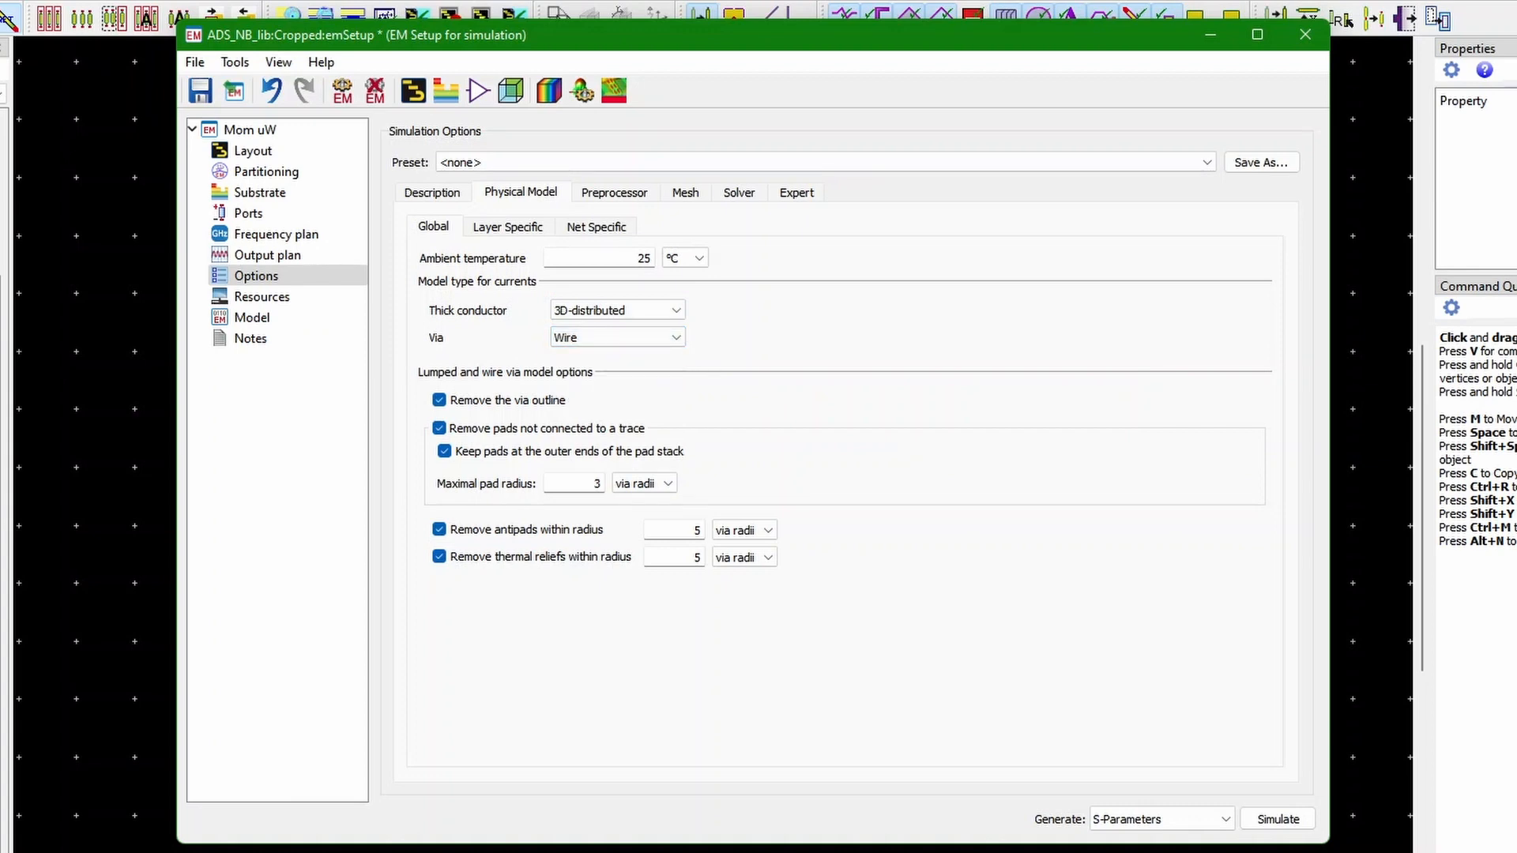
- Set the net-specific mesh density of nets L1_1 and Output to 60 cells per wavelength
left_click(685, 192)
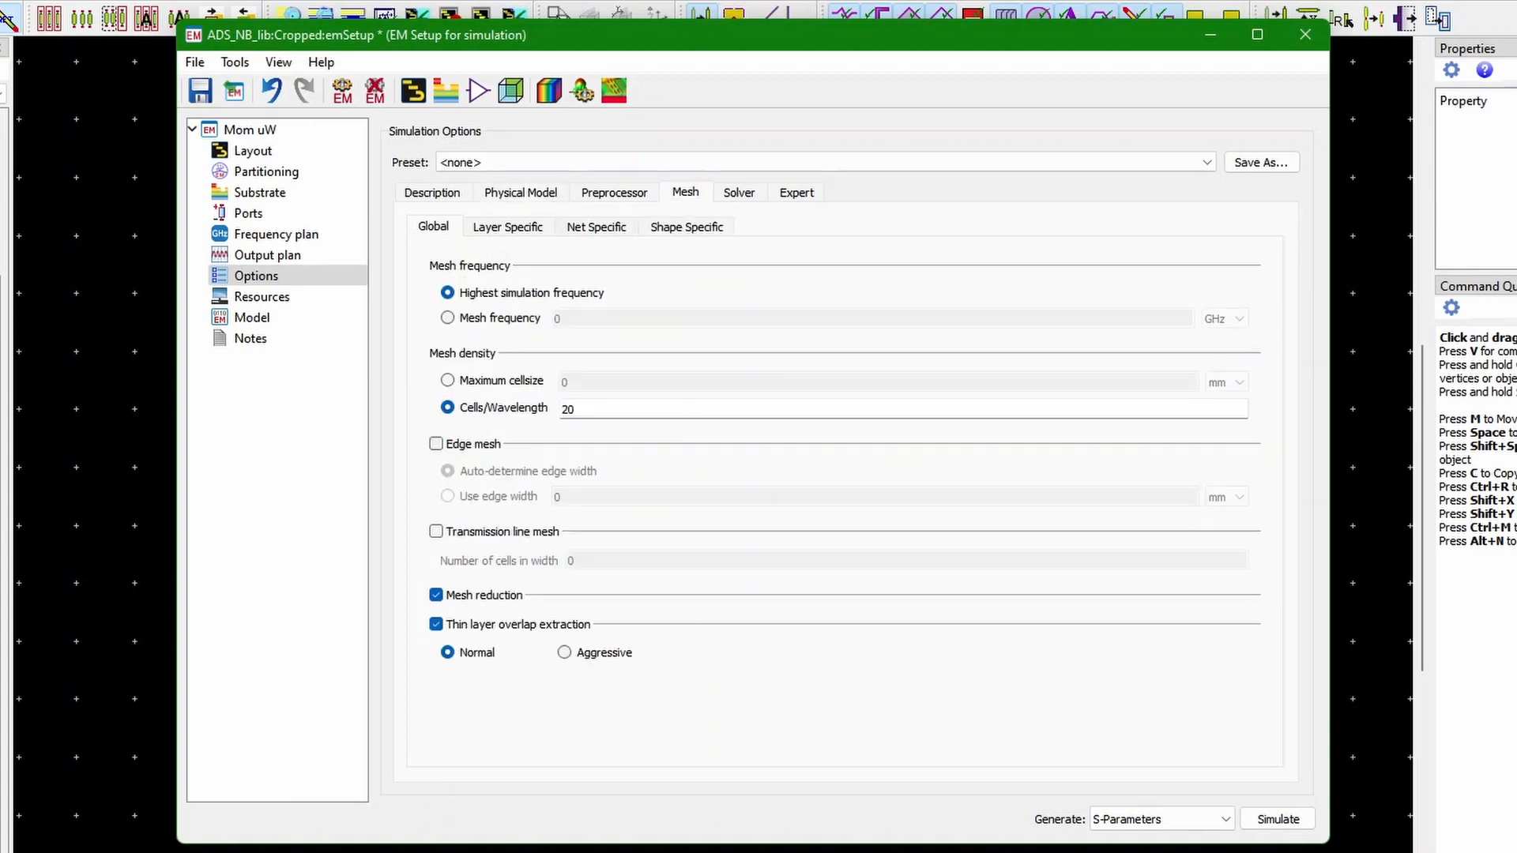
left_click(596, 226)
left_click_drag(660, 40, 1467, 96)
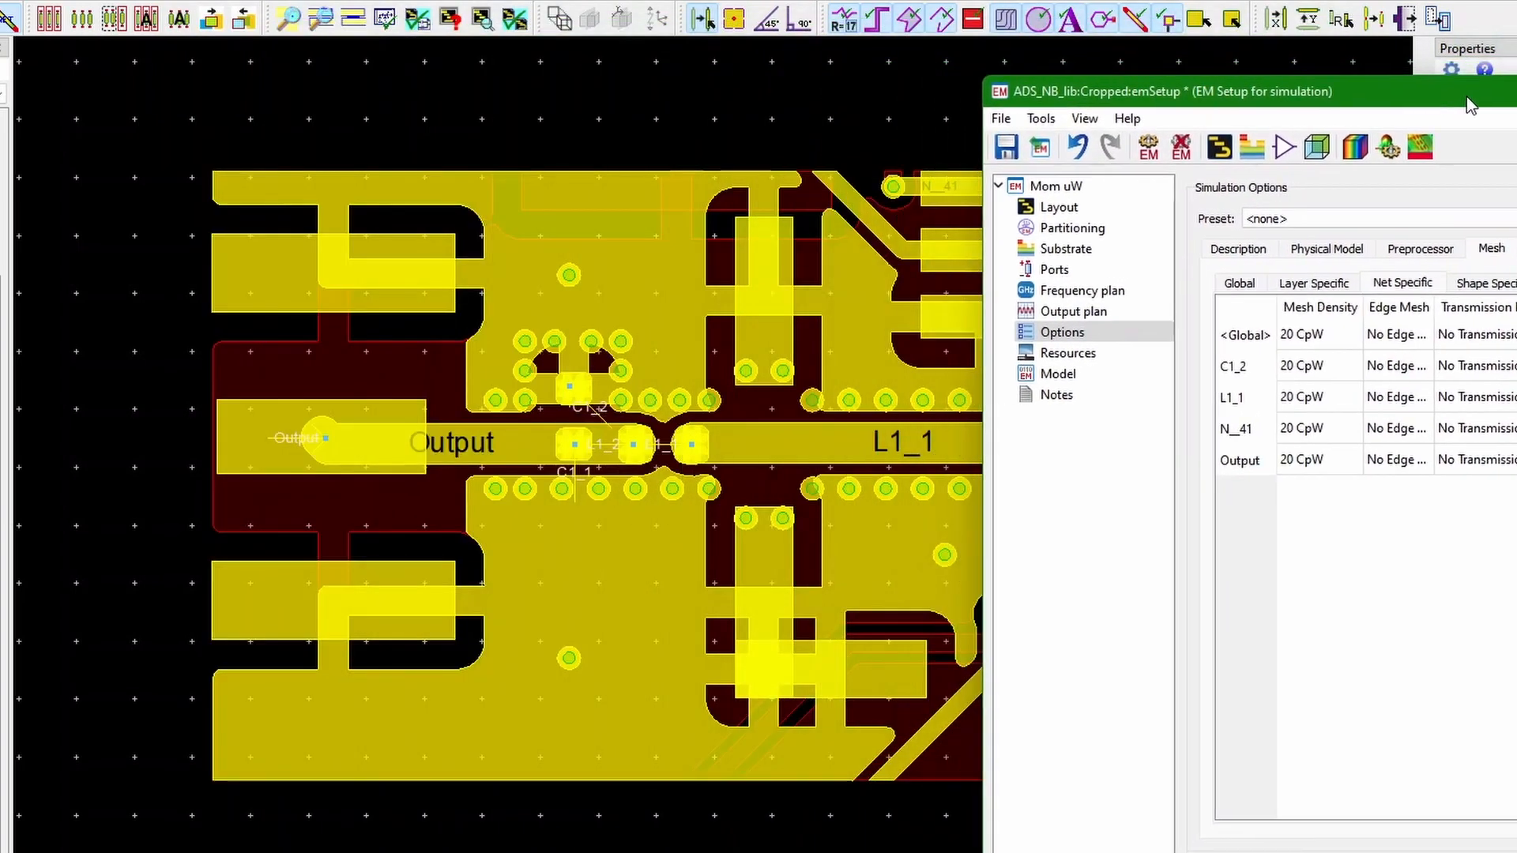
left_click_drag(790, 474, 611, 481)
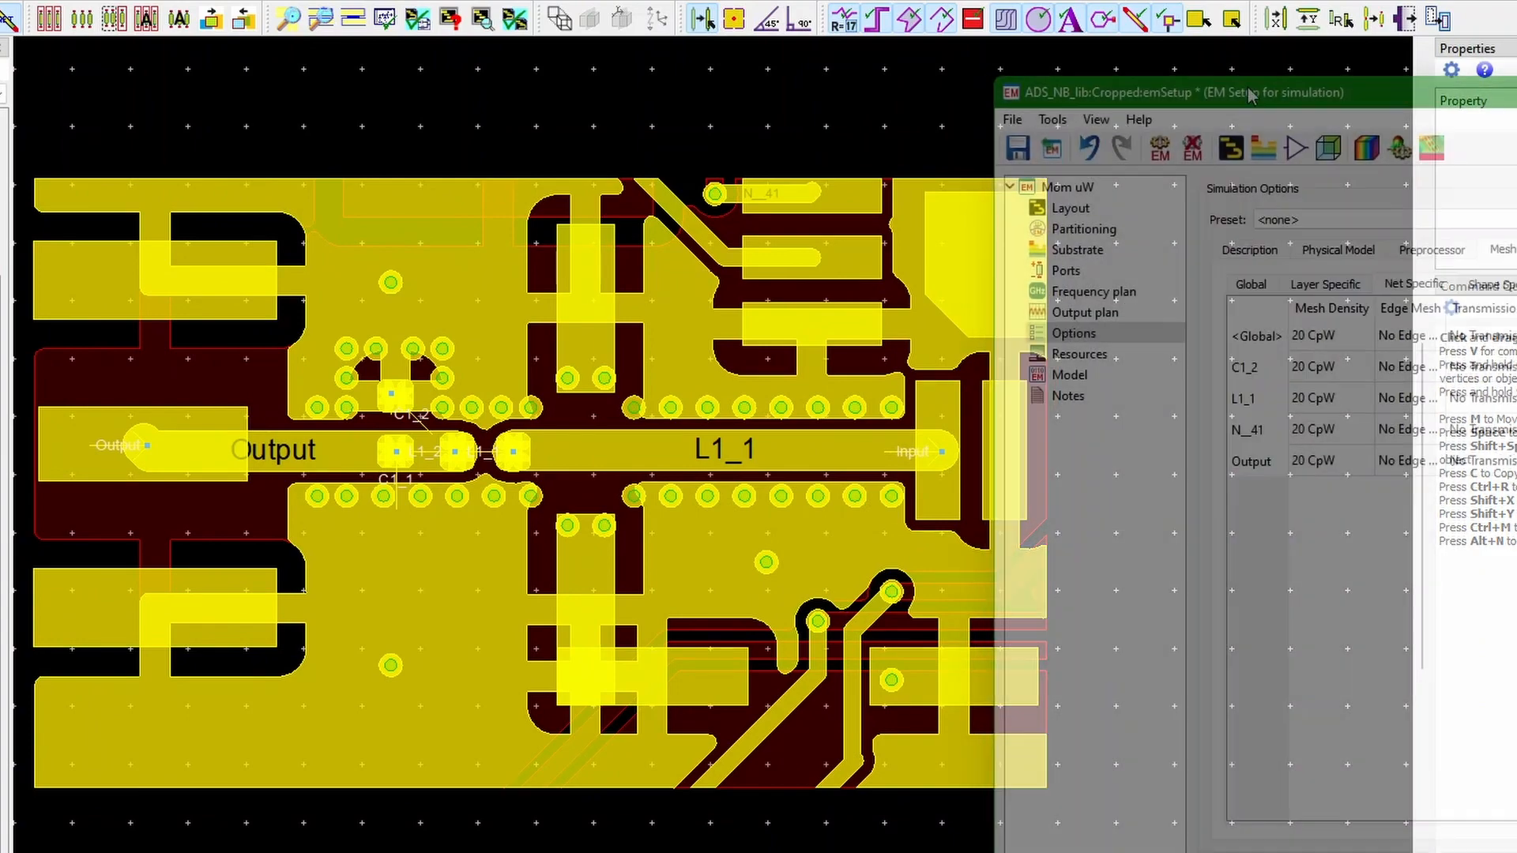
mouse_move(1248, 93)
left_mouse_down()
mouse_move(1428, 45)
mouse_move(1242, 92)
left_mouse_up()
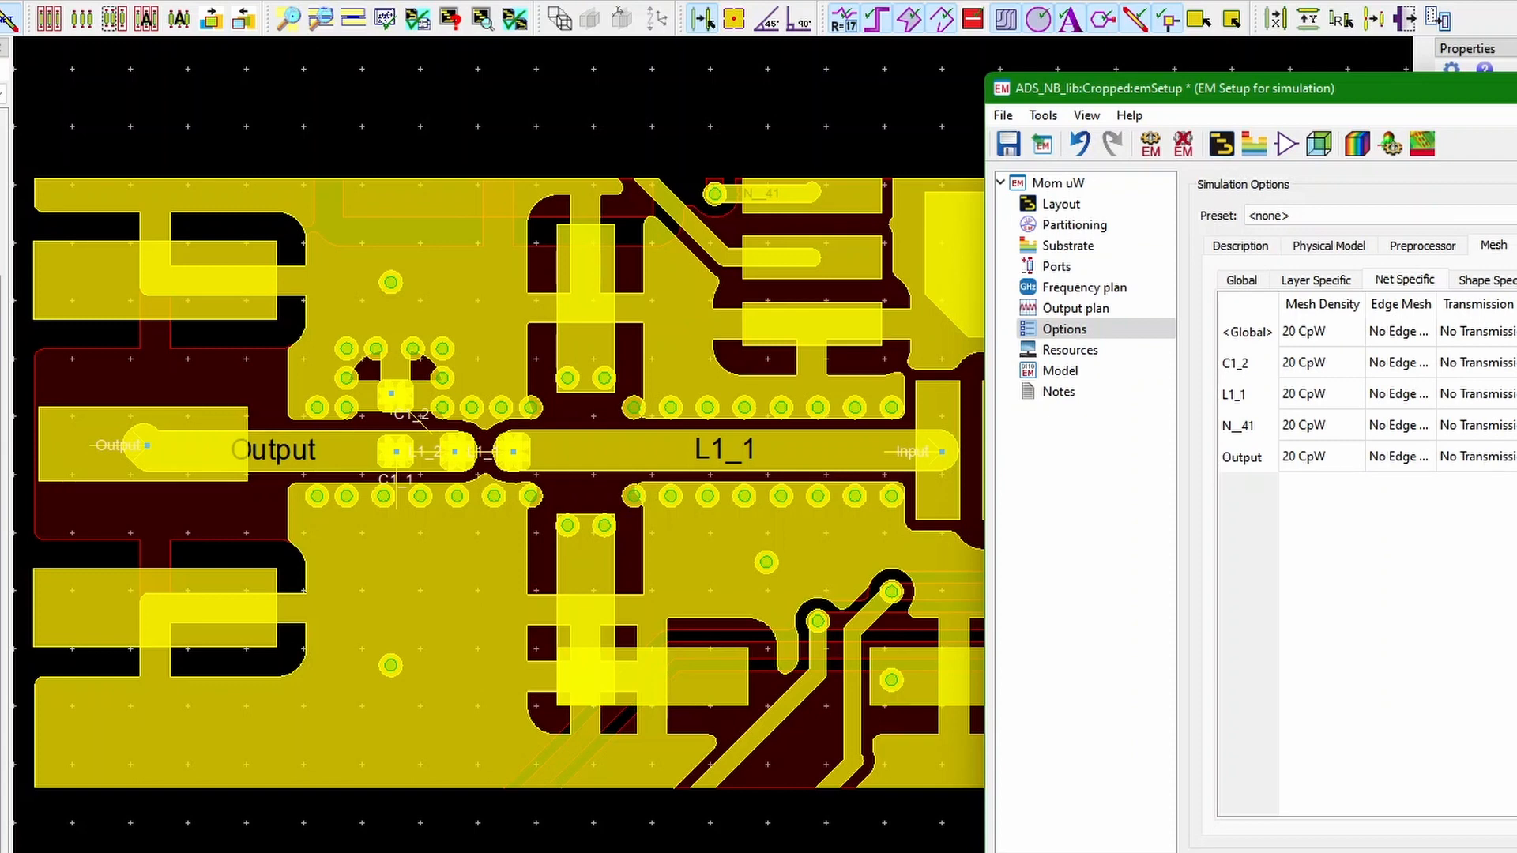
left_click(1323, 364)
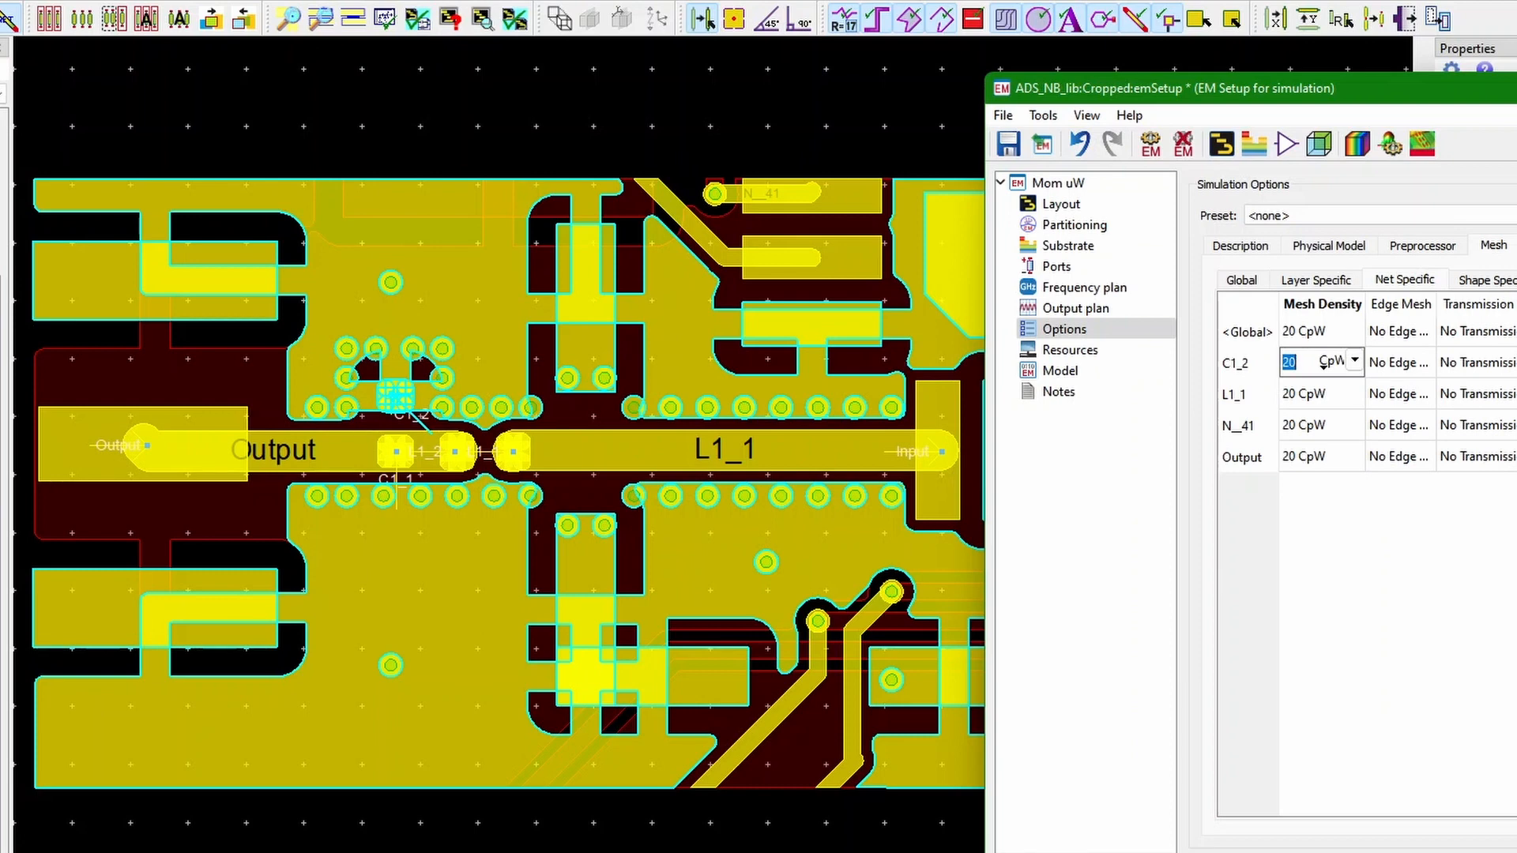
left_click(1323, 394)
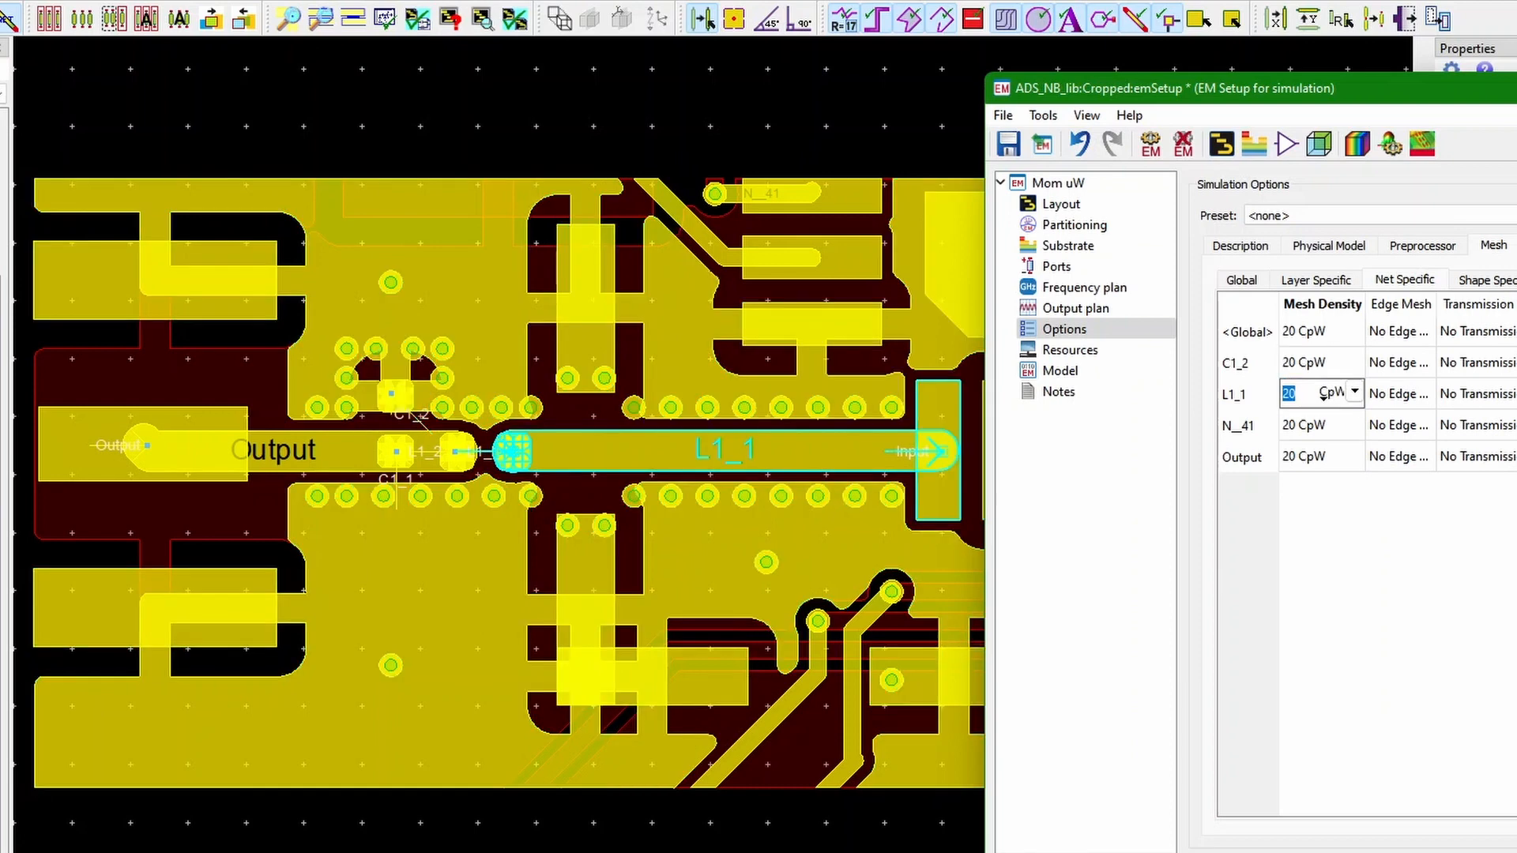
type("0")
left_click(1323, 427)
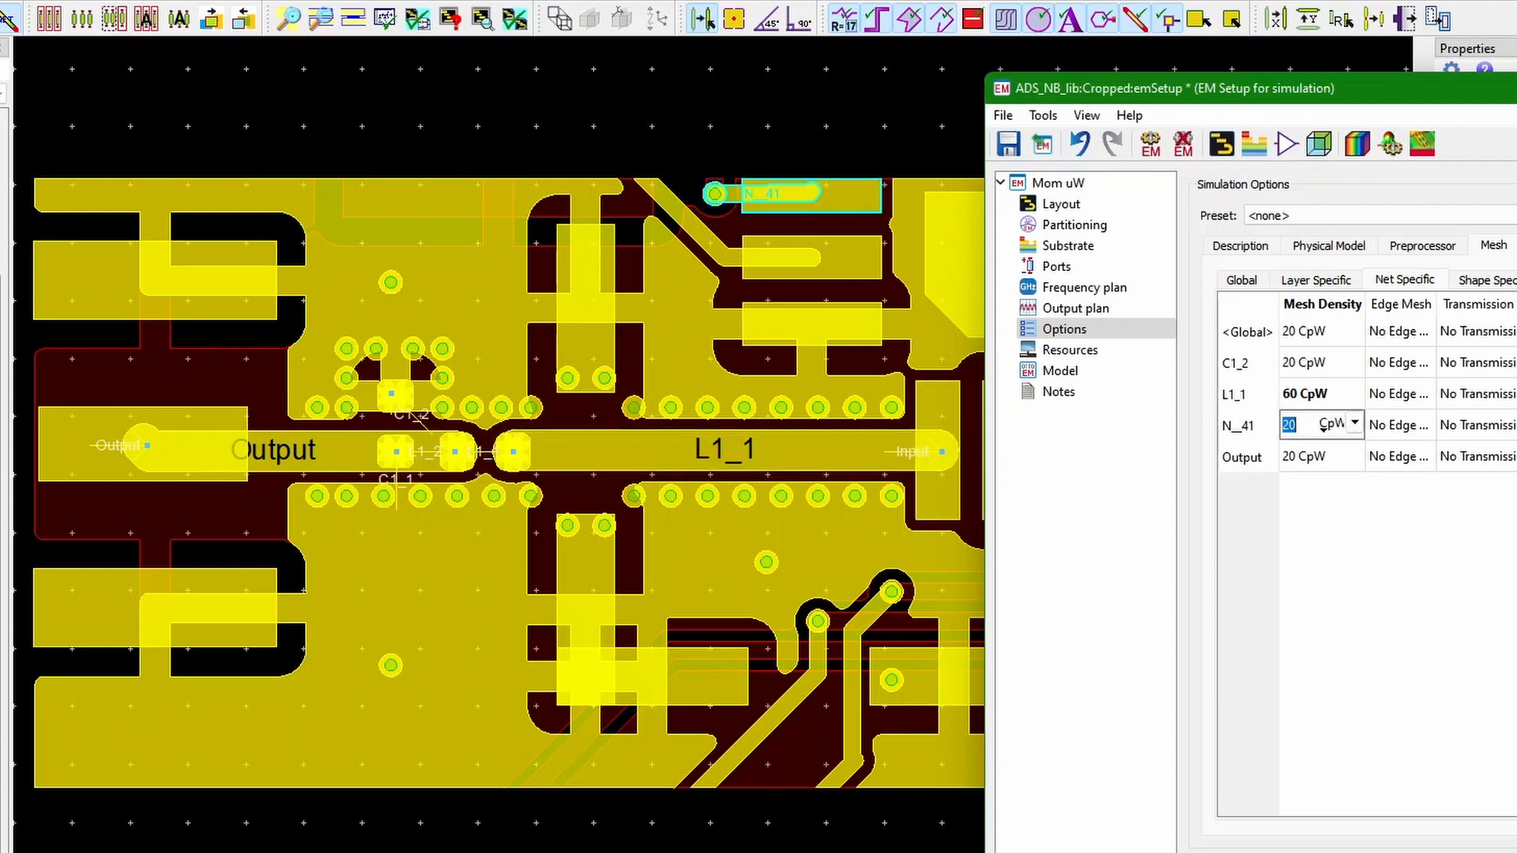
left_click(1323, 456)
type("60")
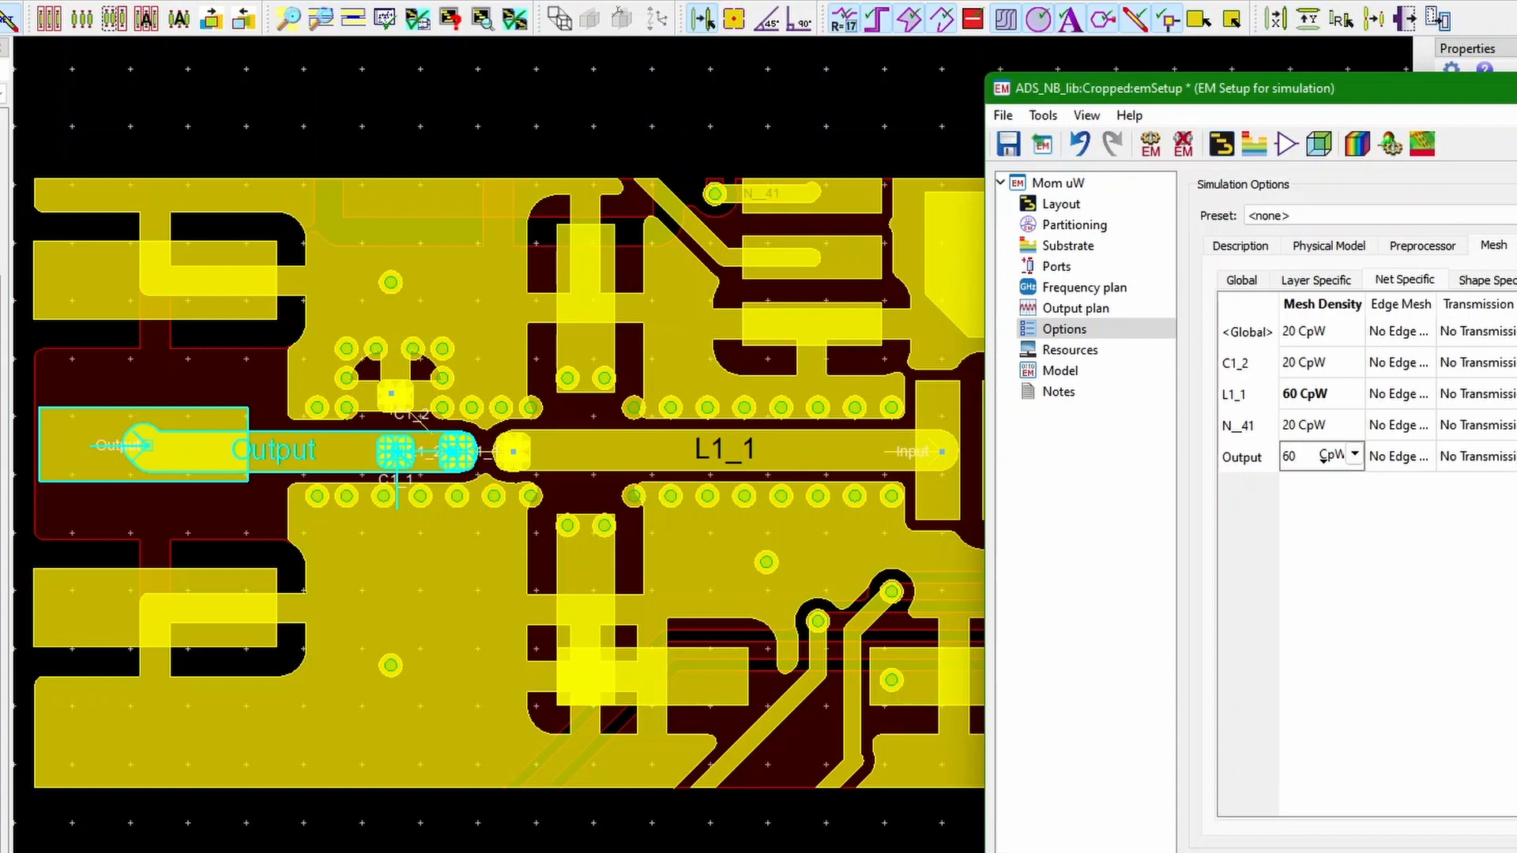
key("Return")
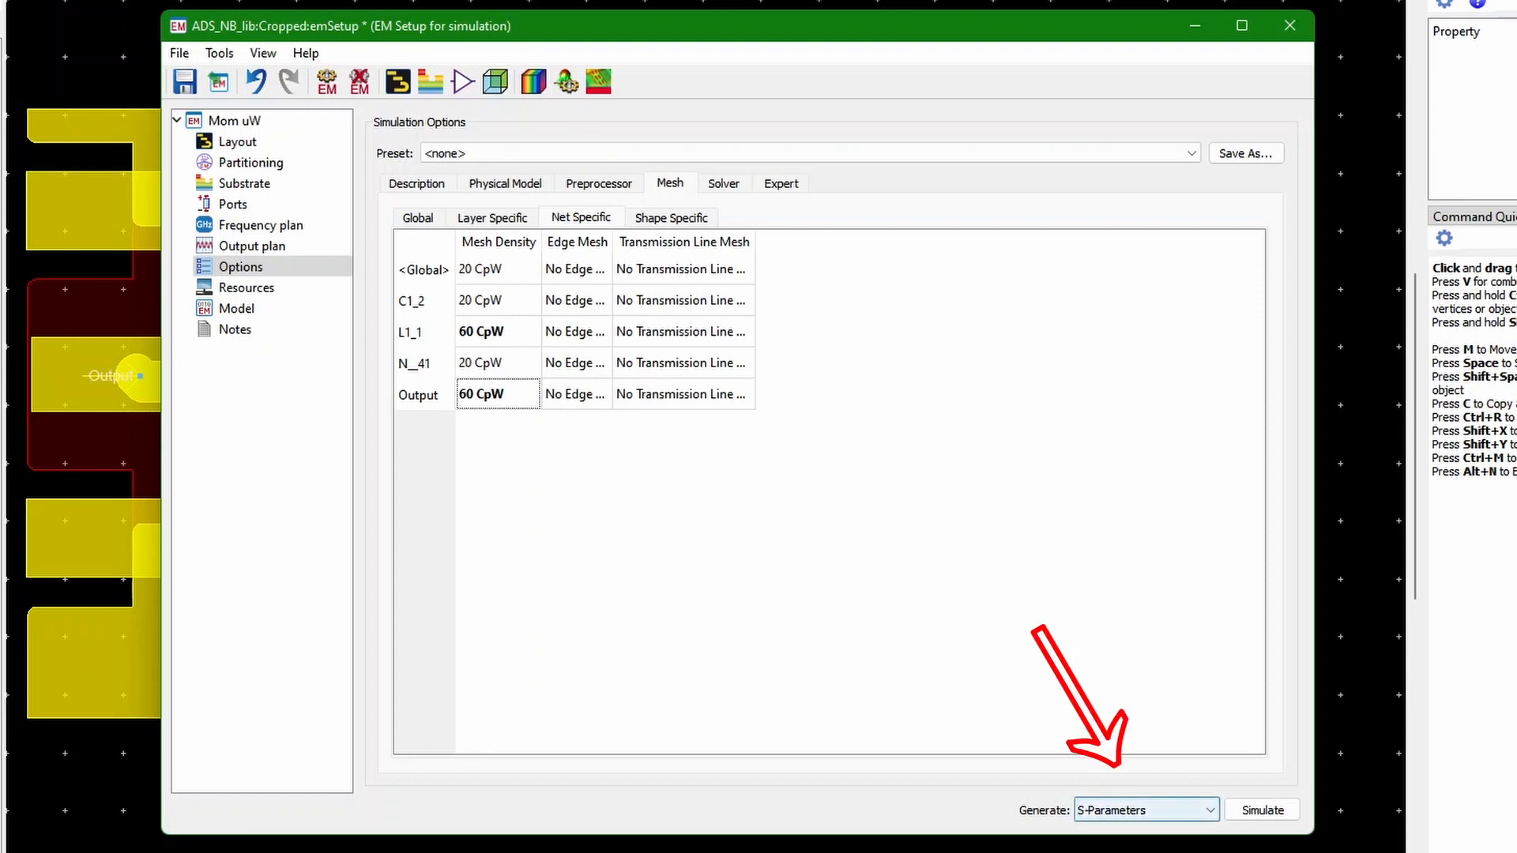
- Choose Mesh as the result to generate in the EM setup and start the generation
left_click(1146, 810)
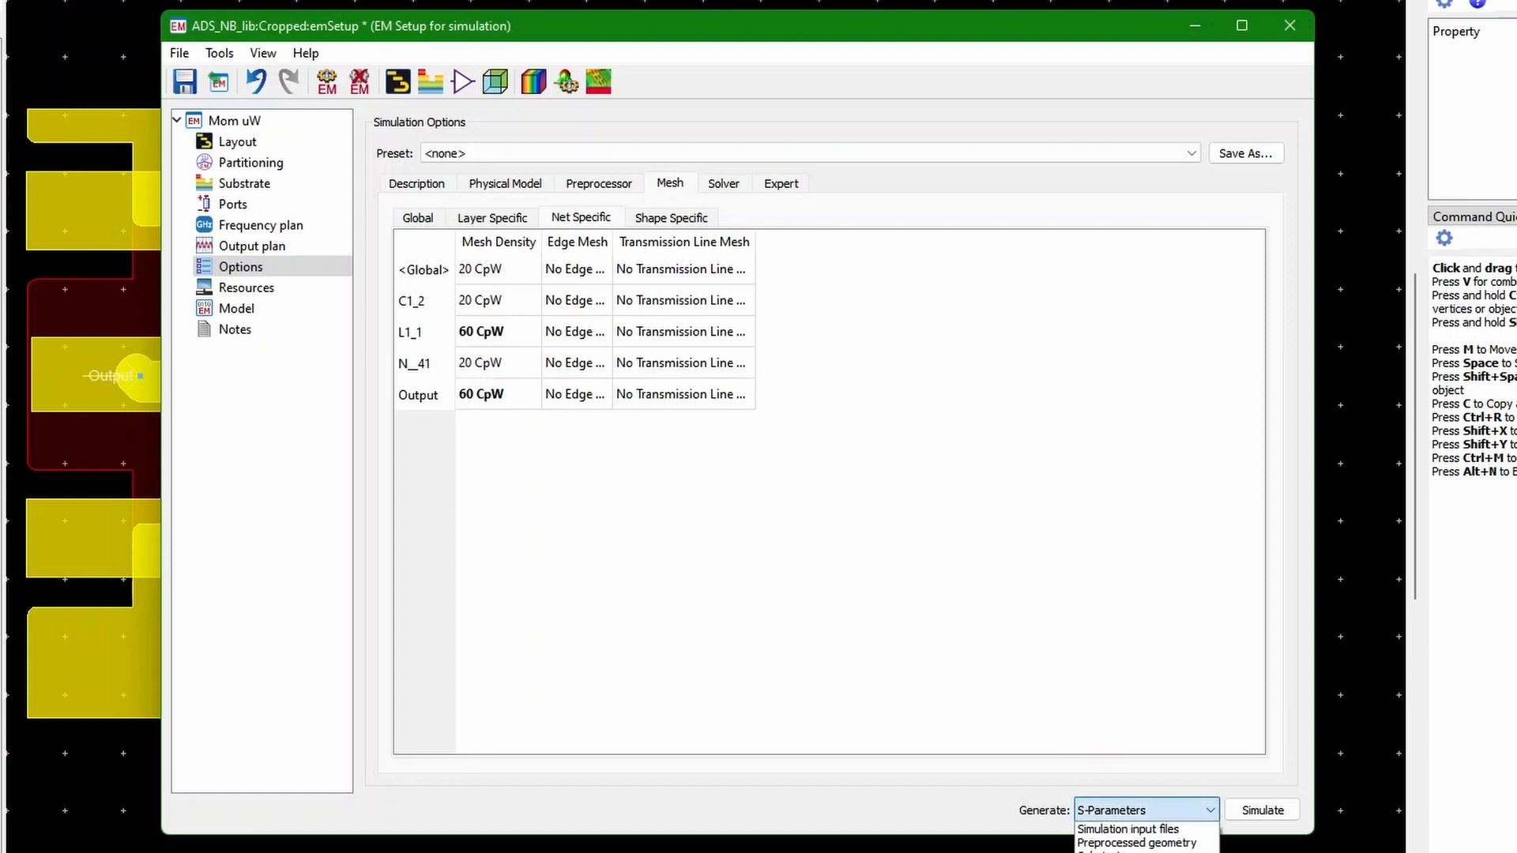
left_click(1106, 852)
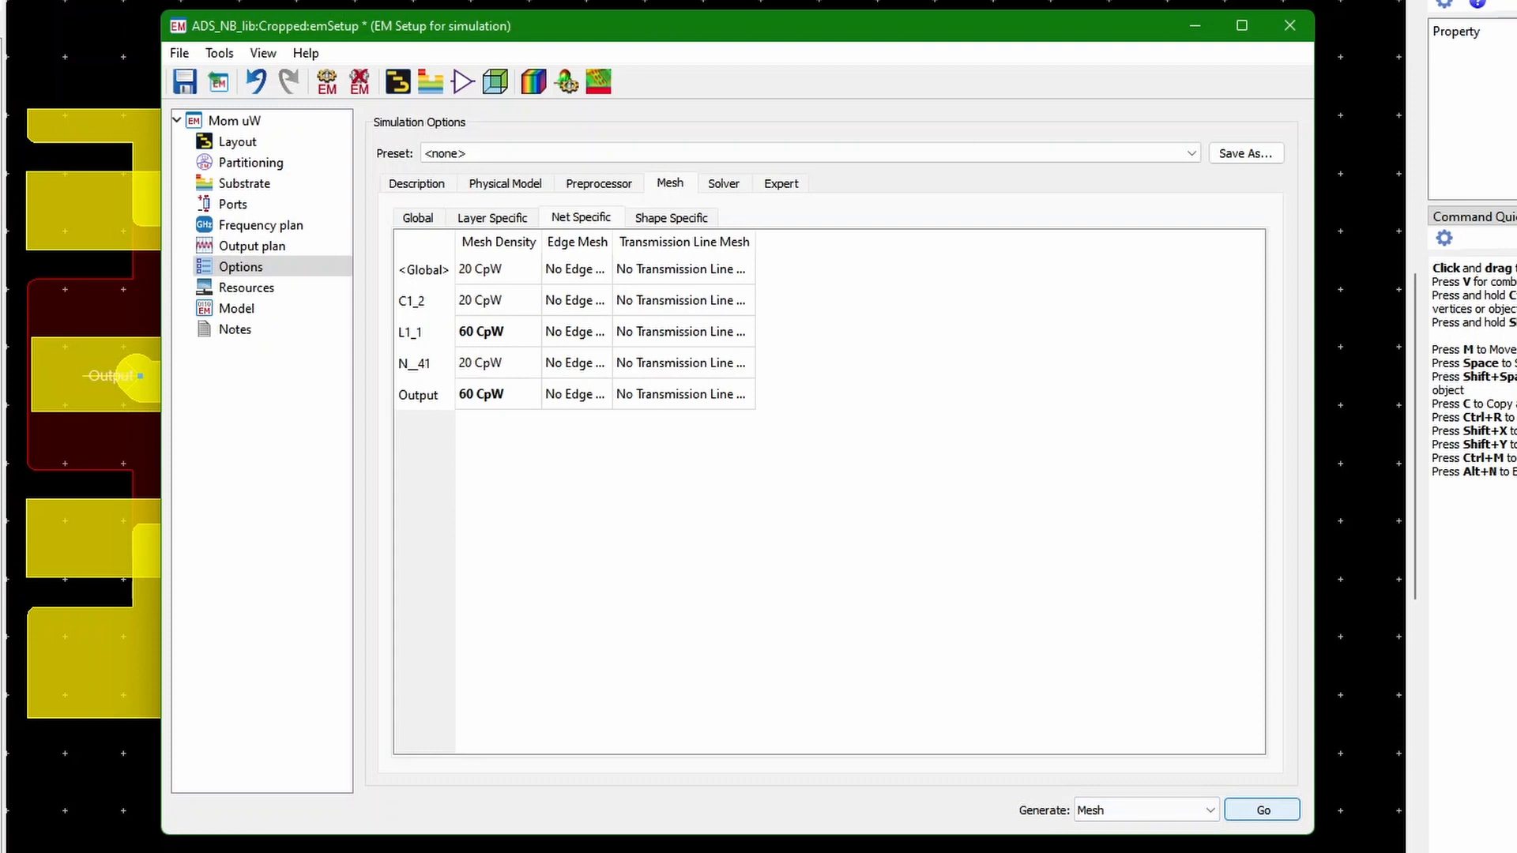
left_click(1262, 810)
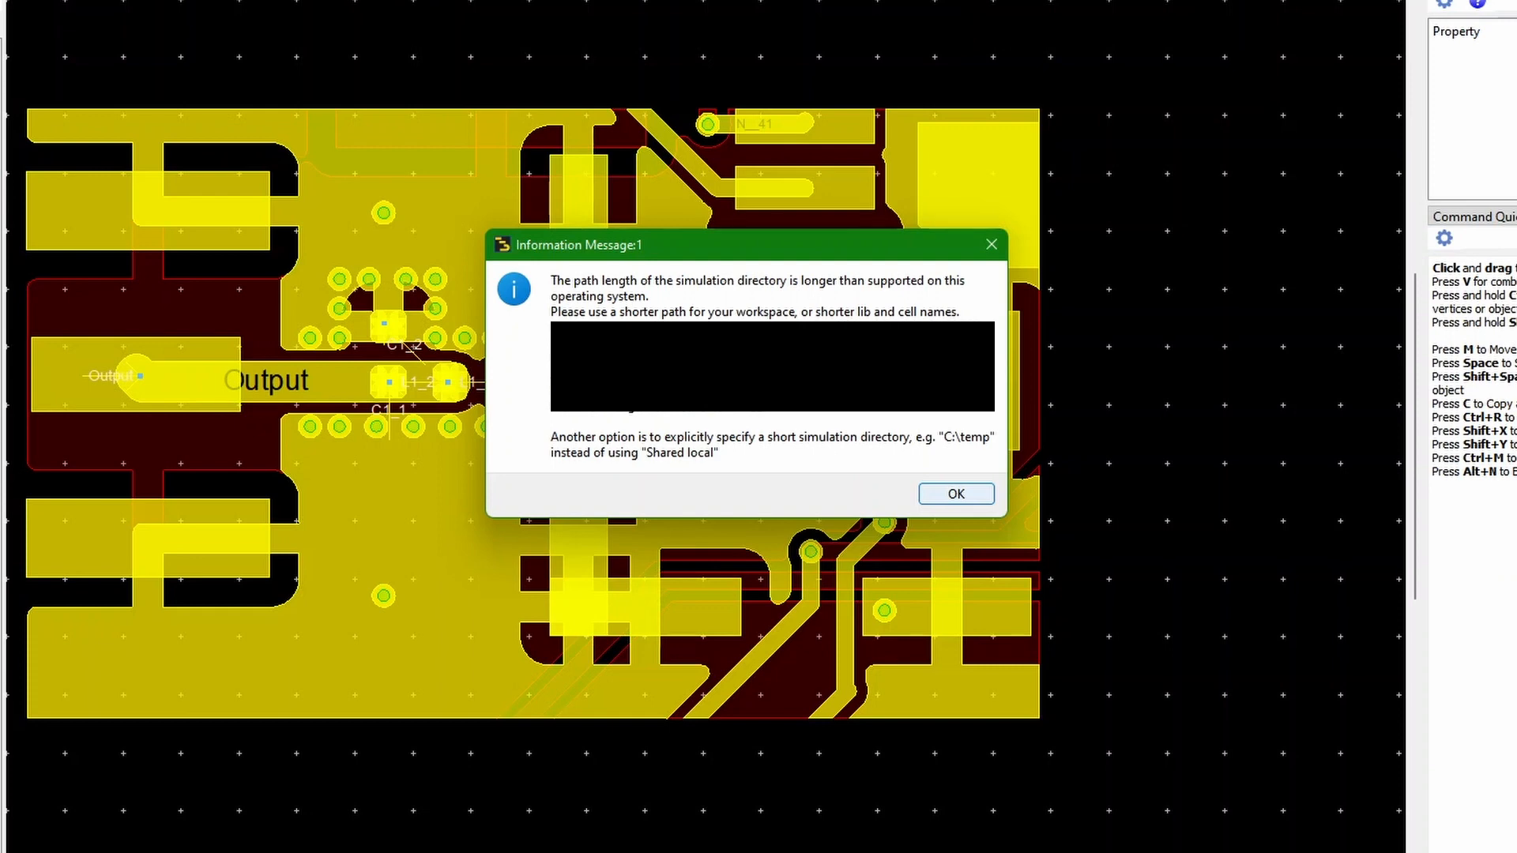
- Dismiss the simulation directory path-length message, the finished mesh job window and the design save notice
key("Return")
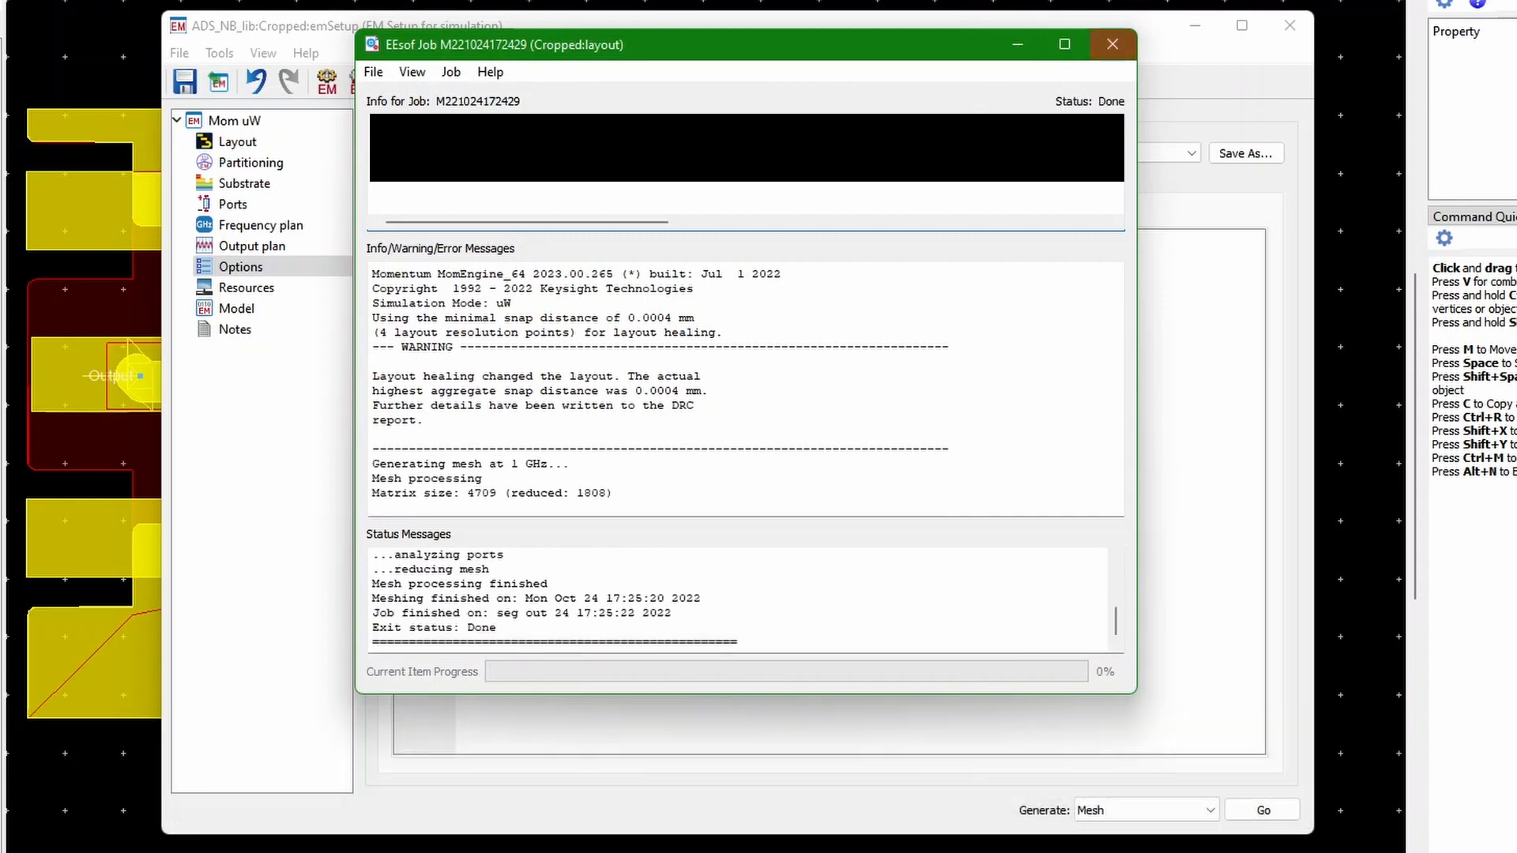
left_click(1113, 44)
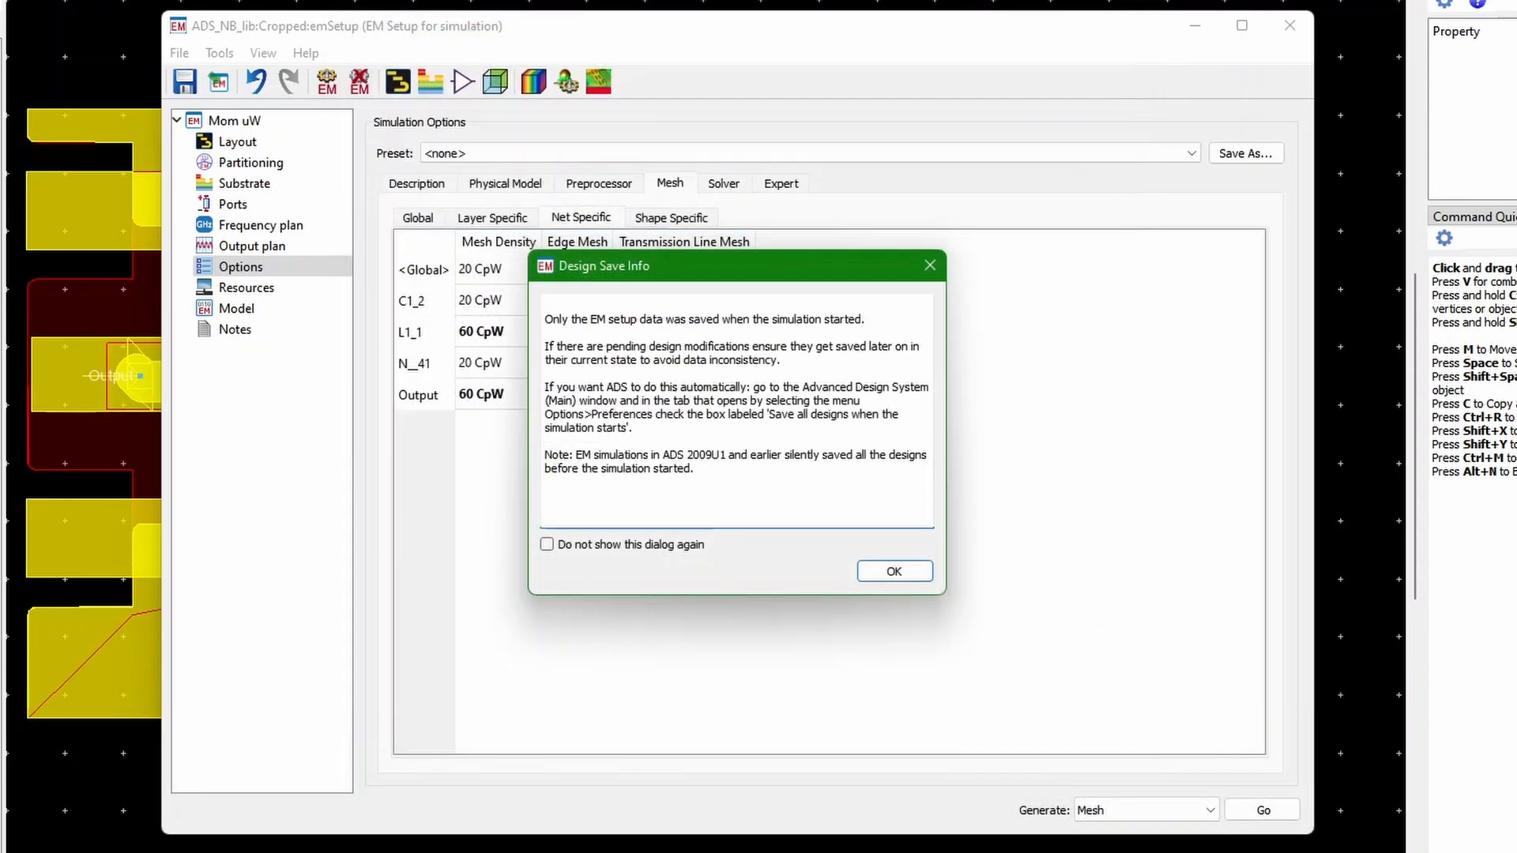
left_click(893, 571)
- Save the EM setup, choose S-Parameters as the result to generate and start the simulation, accepting the path-length message
left_click(1145, 809)
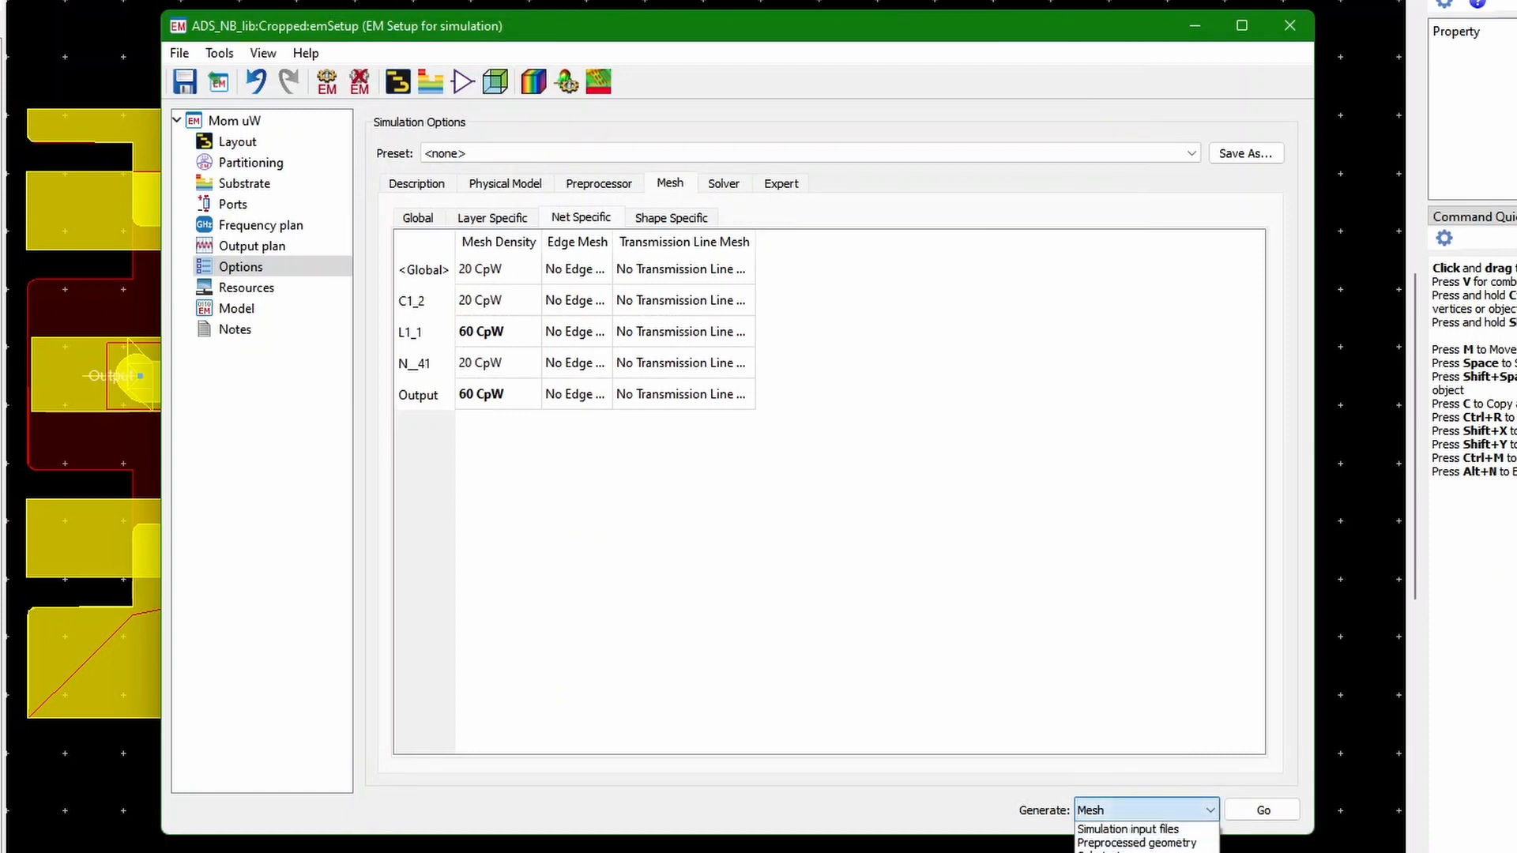
left_click(1145, 810)
left_click(185, 81)
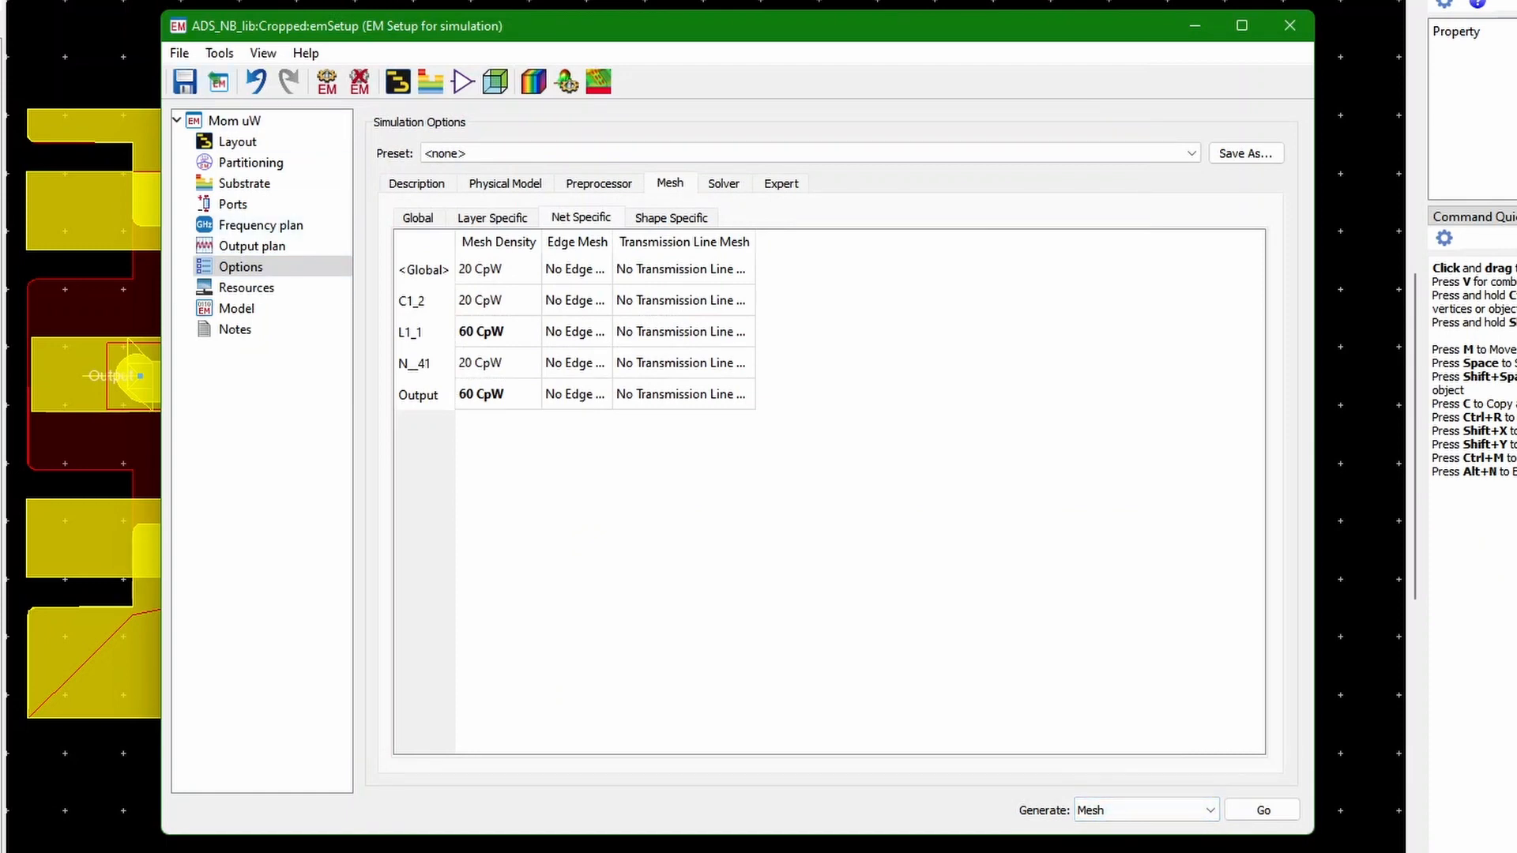
left_click(1145, 810)
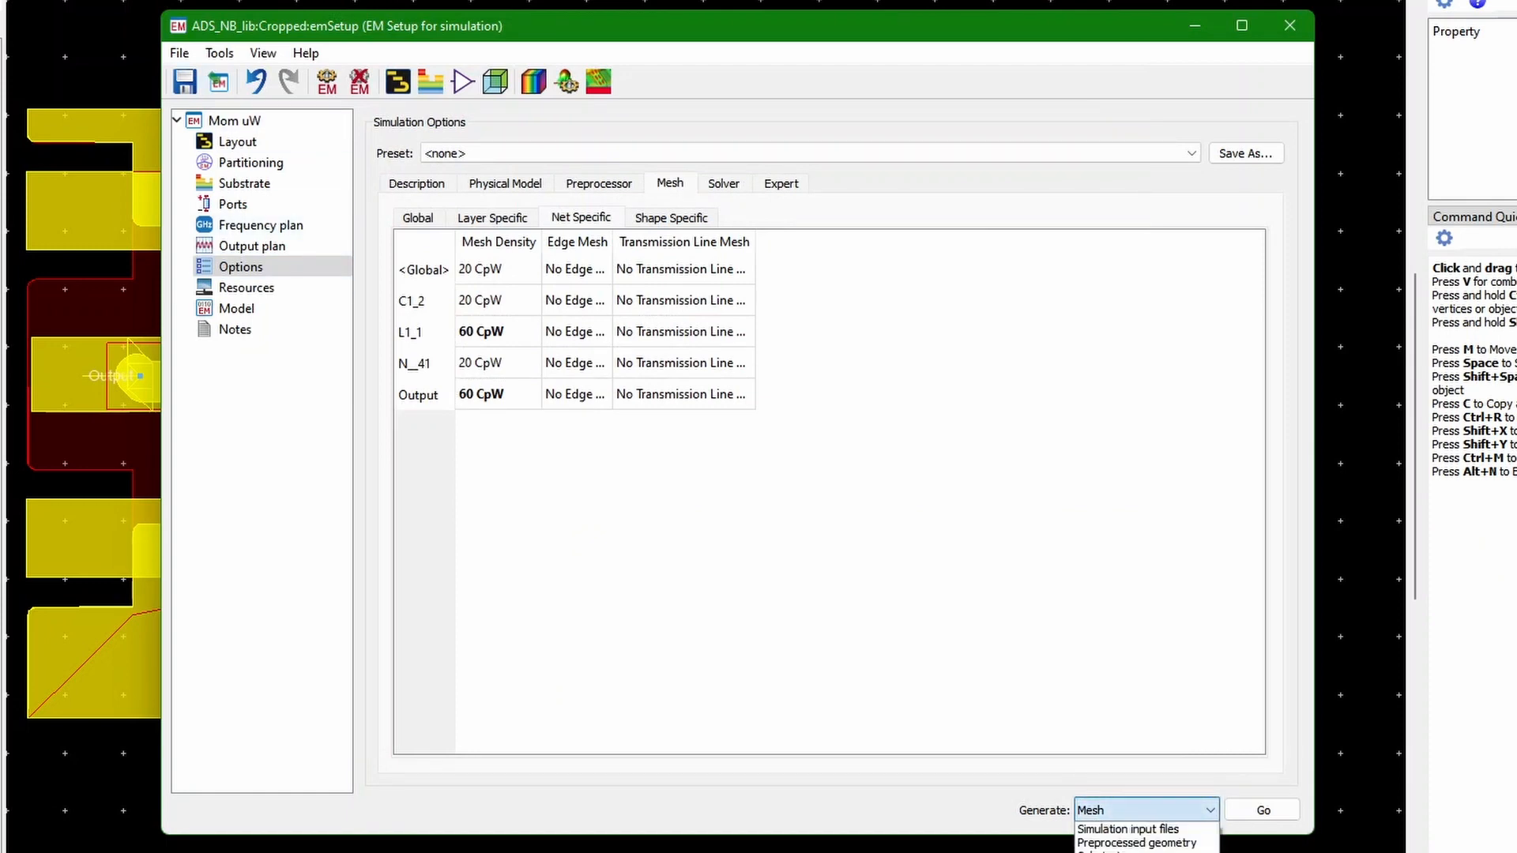
left_click(1122, 852)
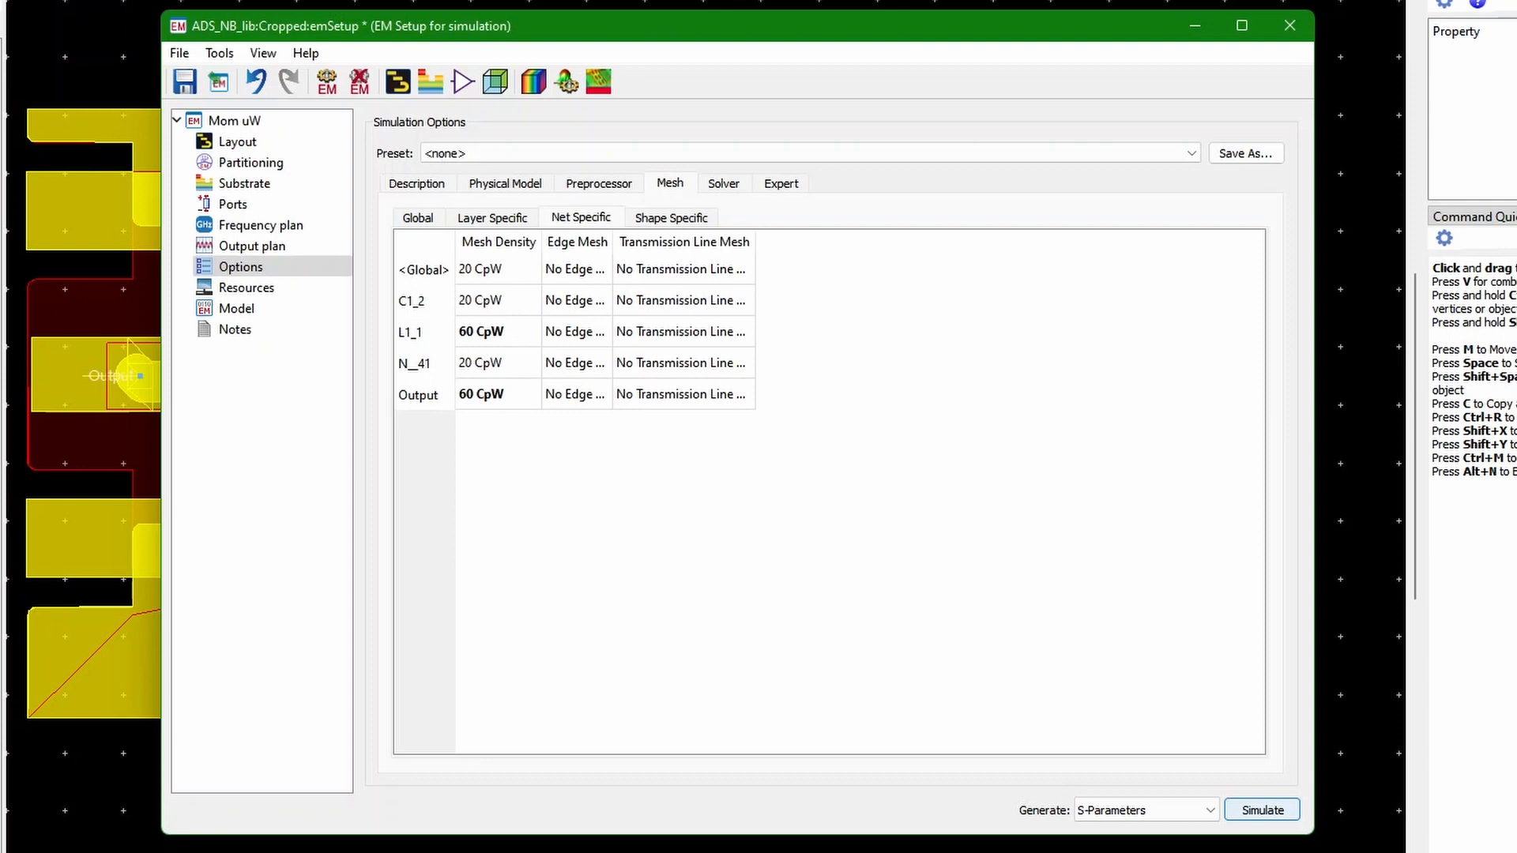
left_click(1262, 810)
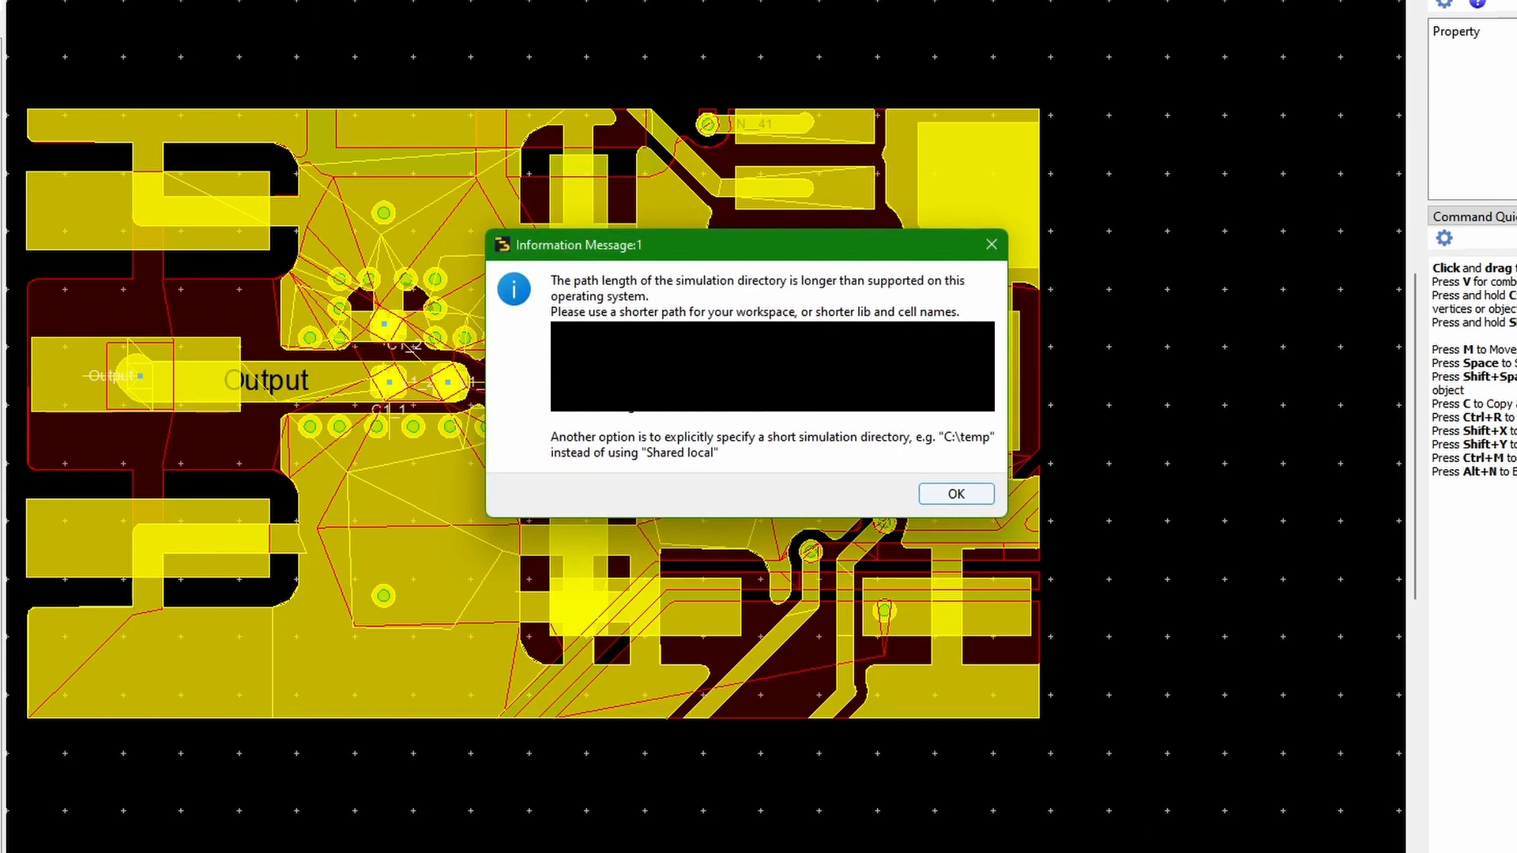
key("Return")
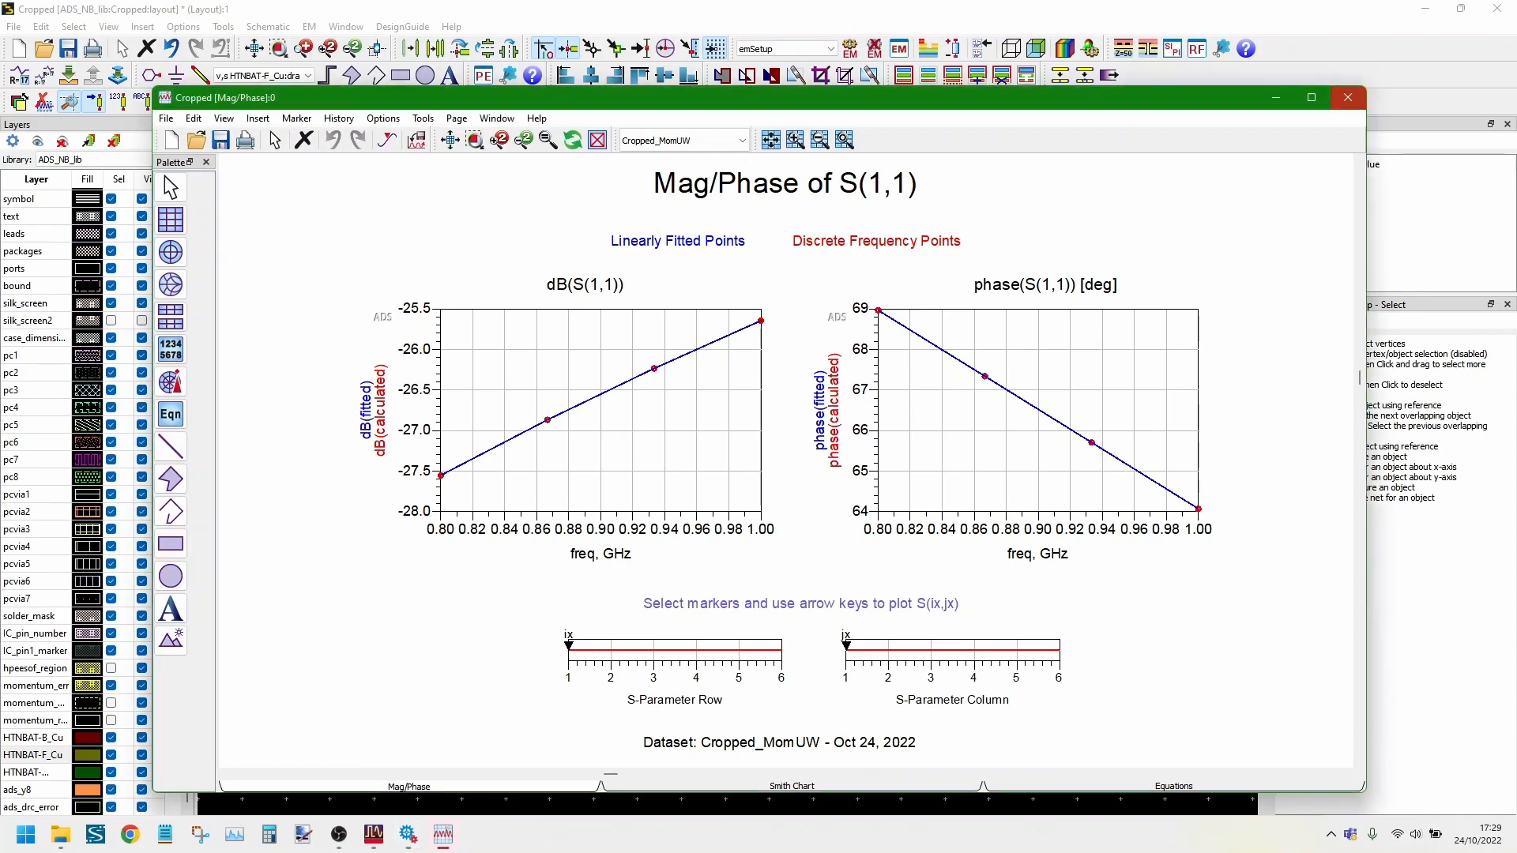
- Close the S-parameter results display, the design save notice, the EM setup and the Cropped layout
left_click(1347, 98)
left_click(1035, 174)
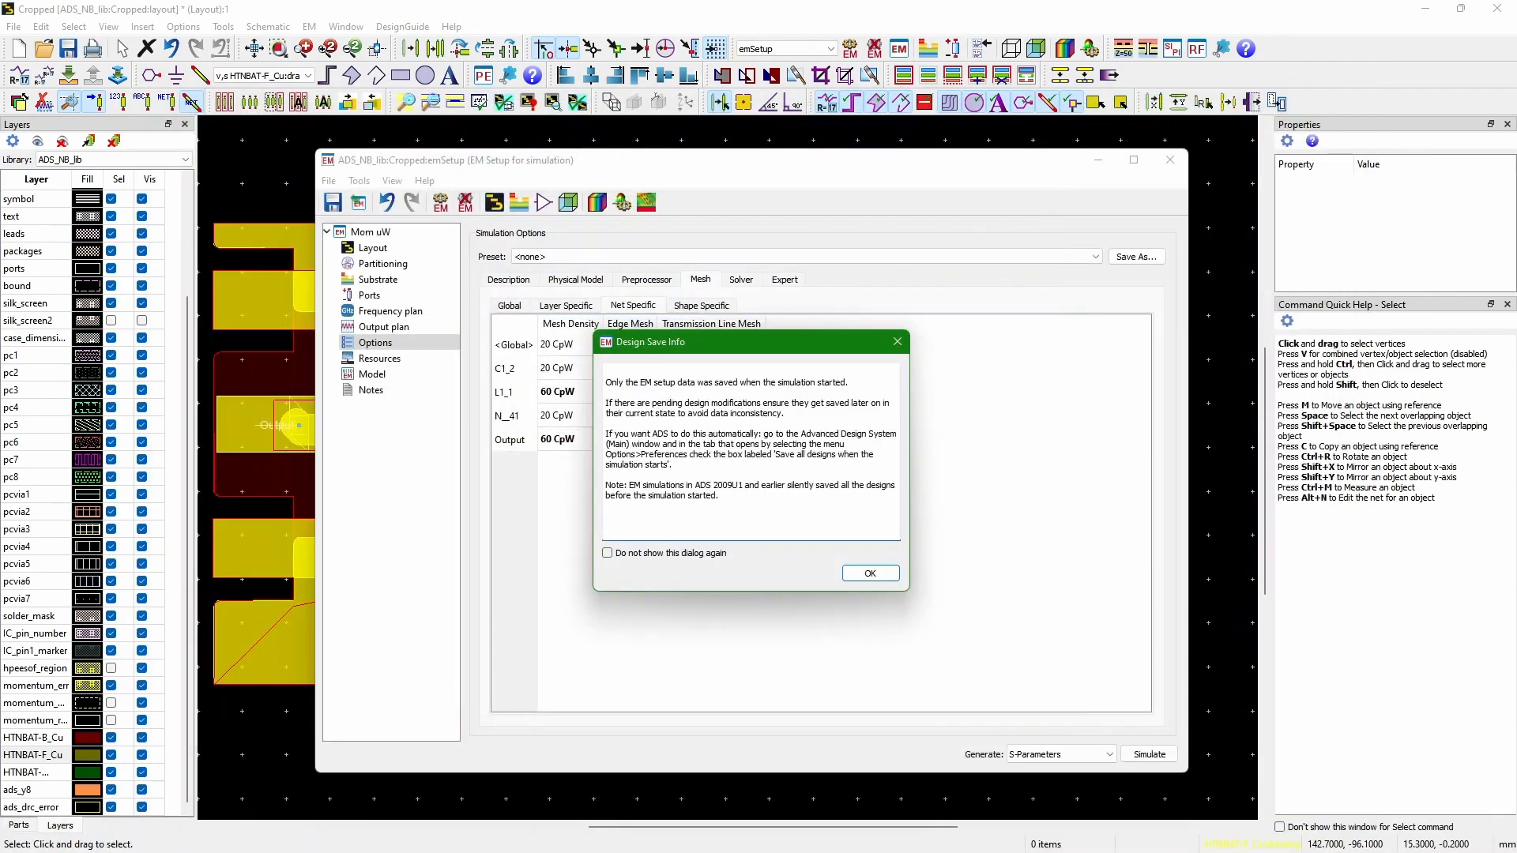
key("Return")
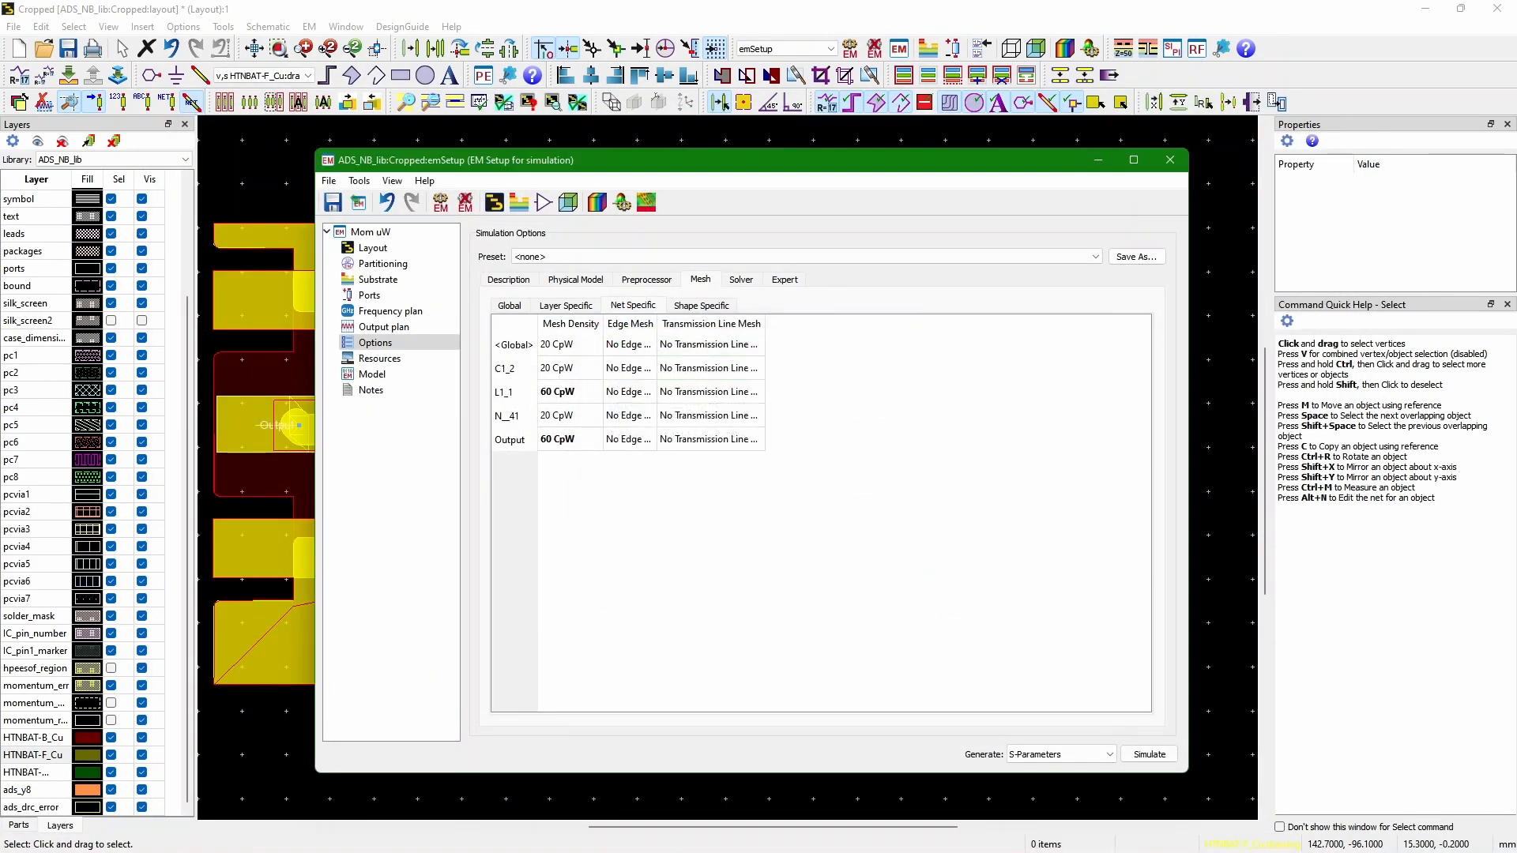
left_click(1170, 160)
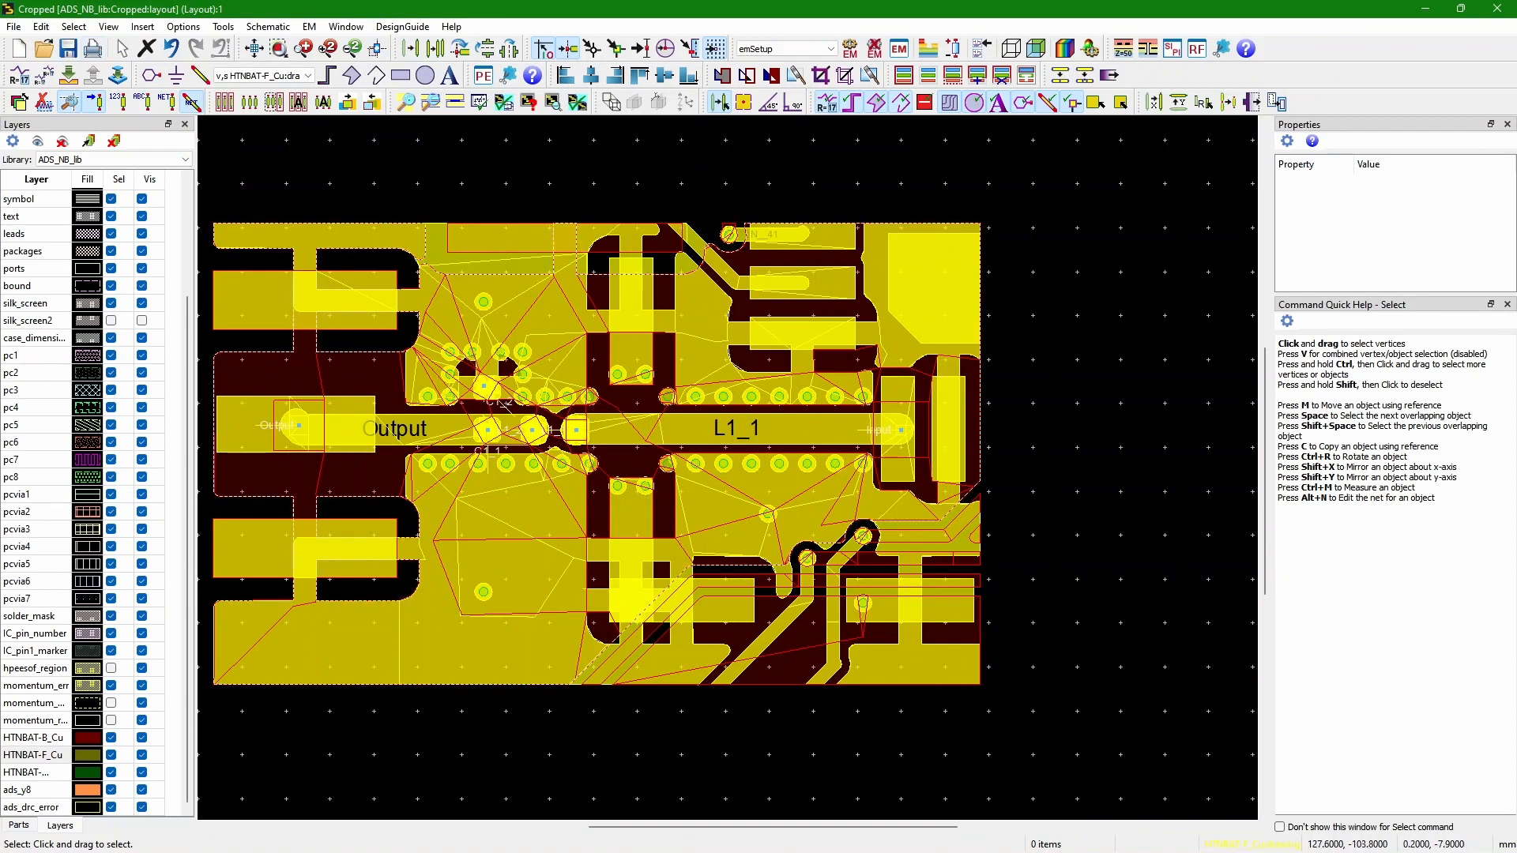
left_click(1496, 8)
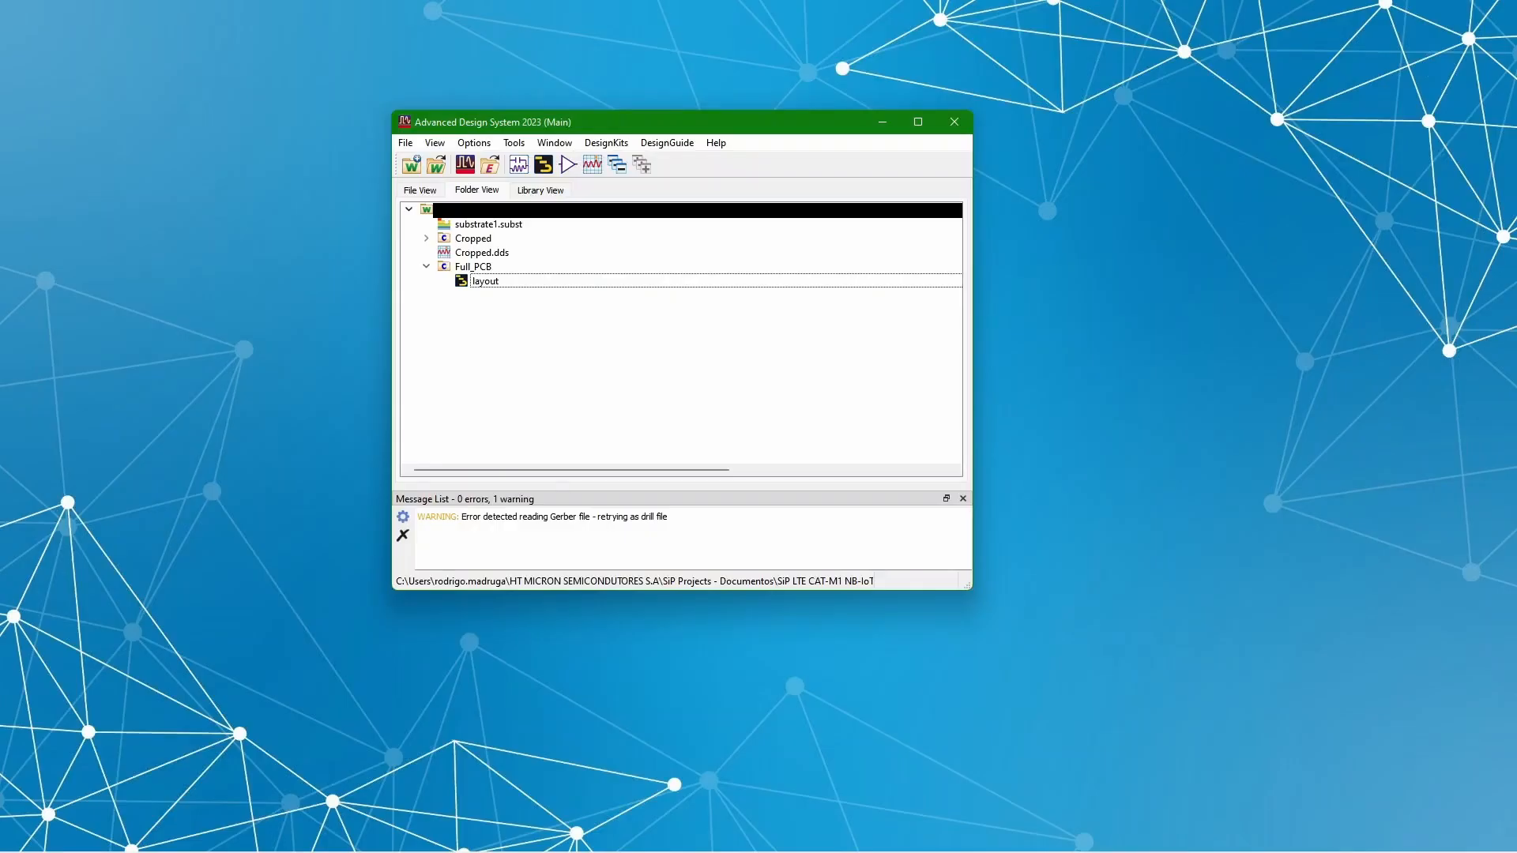
- Create a new symbol view in the existing Cropped cell of the ADS_NB_lib library
left_click(426, 238)
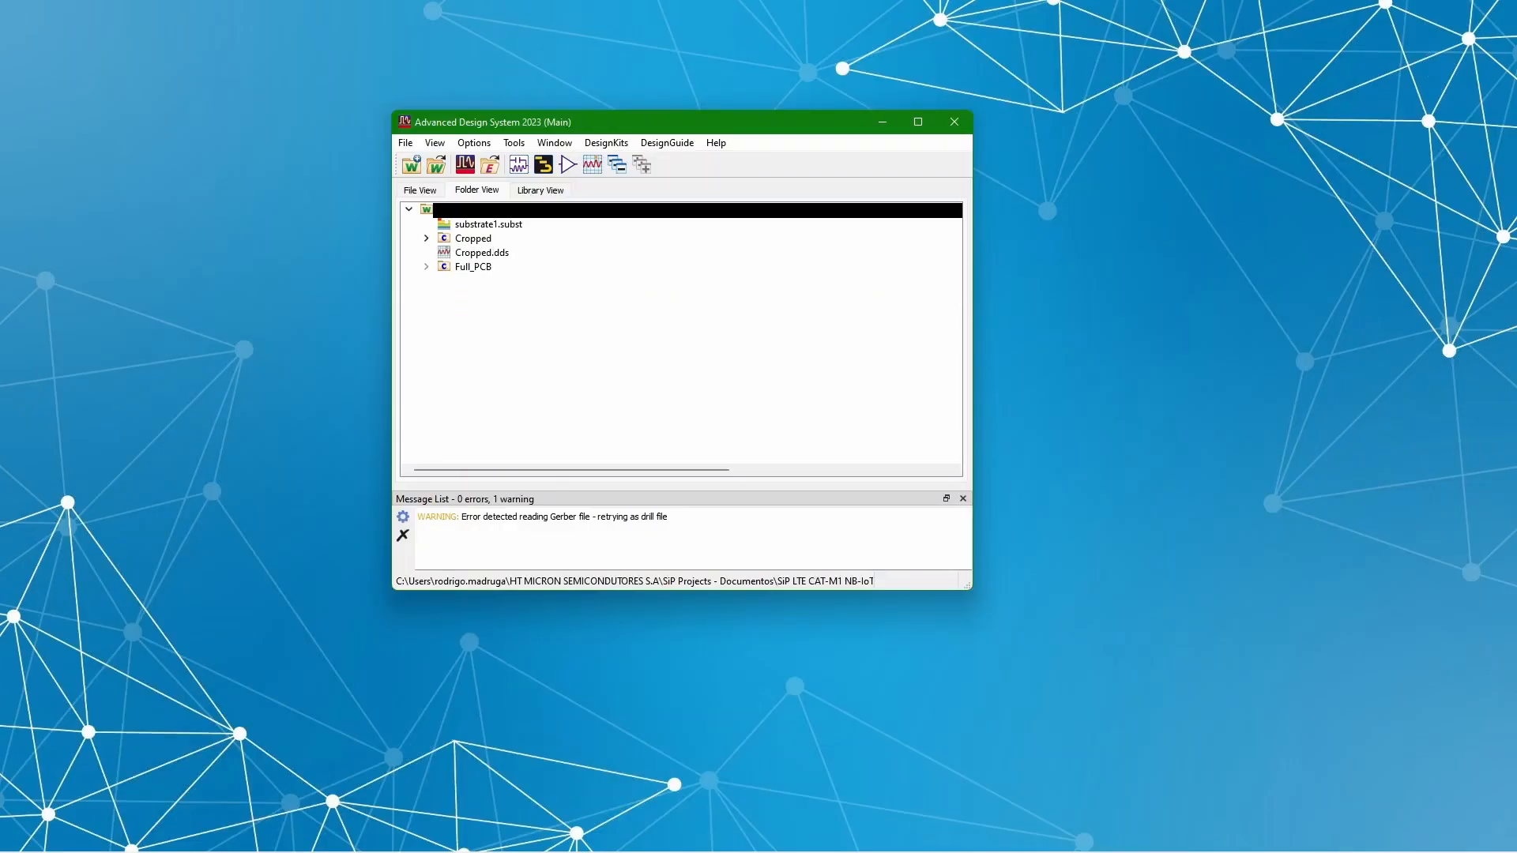
left_click(427, 238)
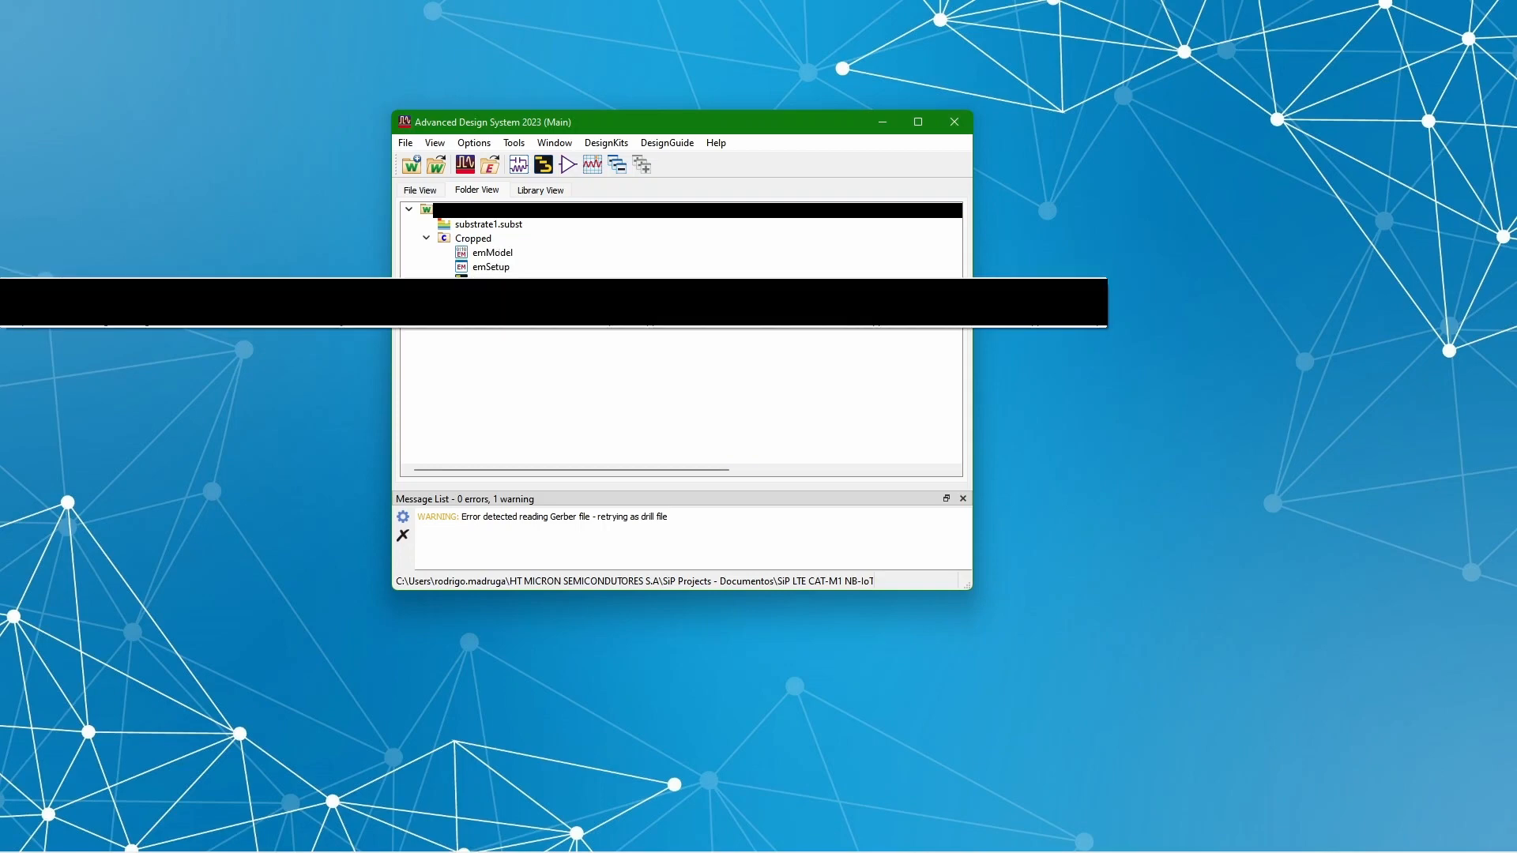
left_click(568, 165)
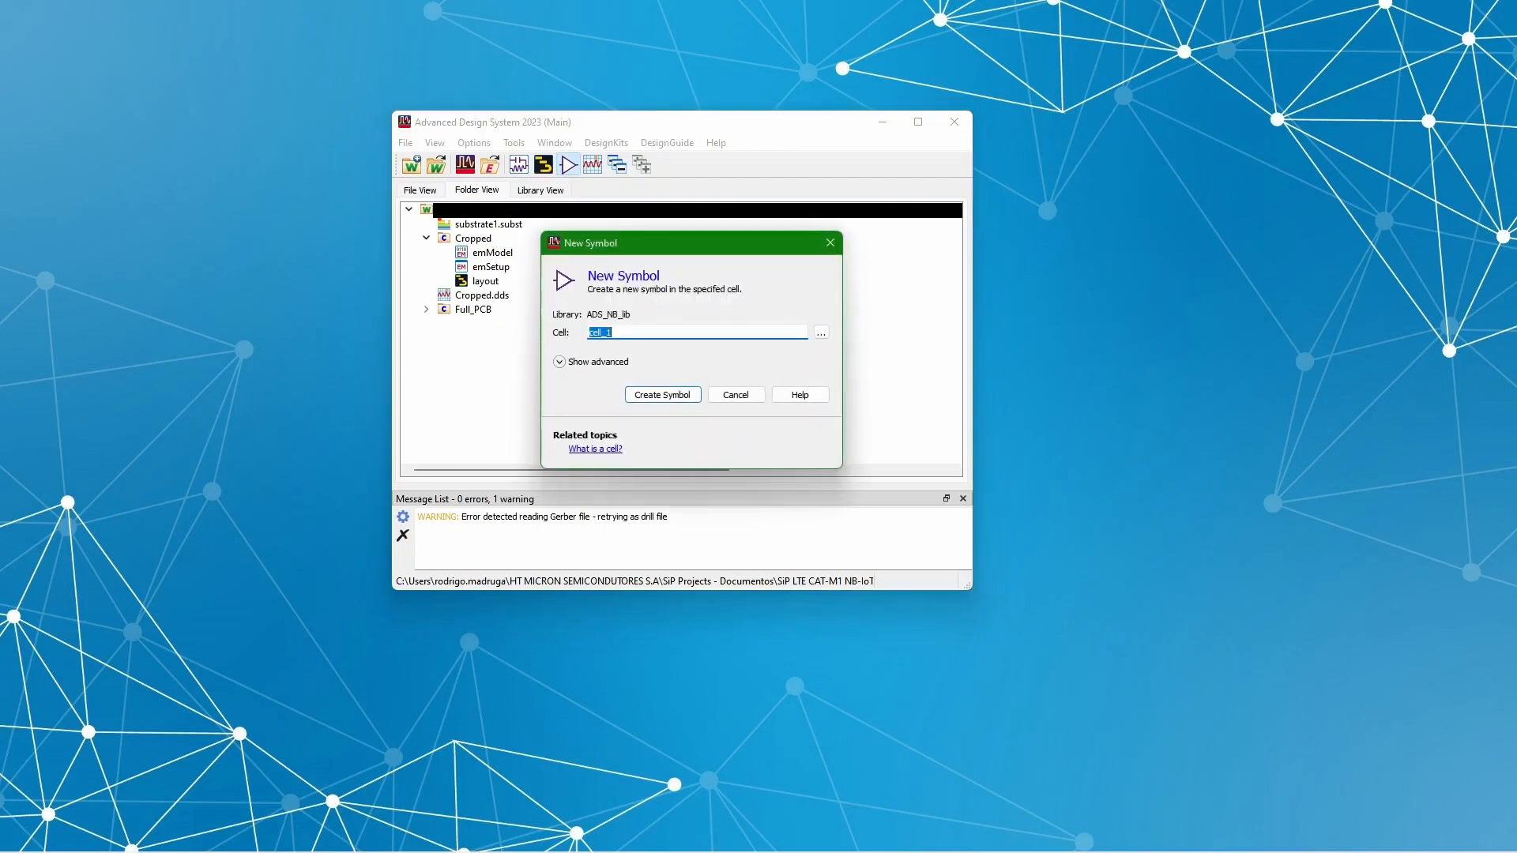
left_click(820, 332)
left_click(545, 303)
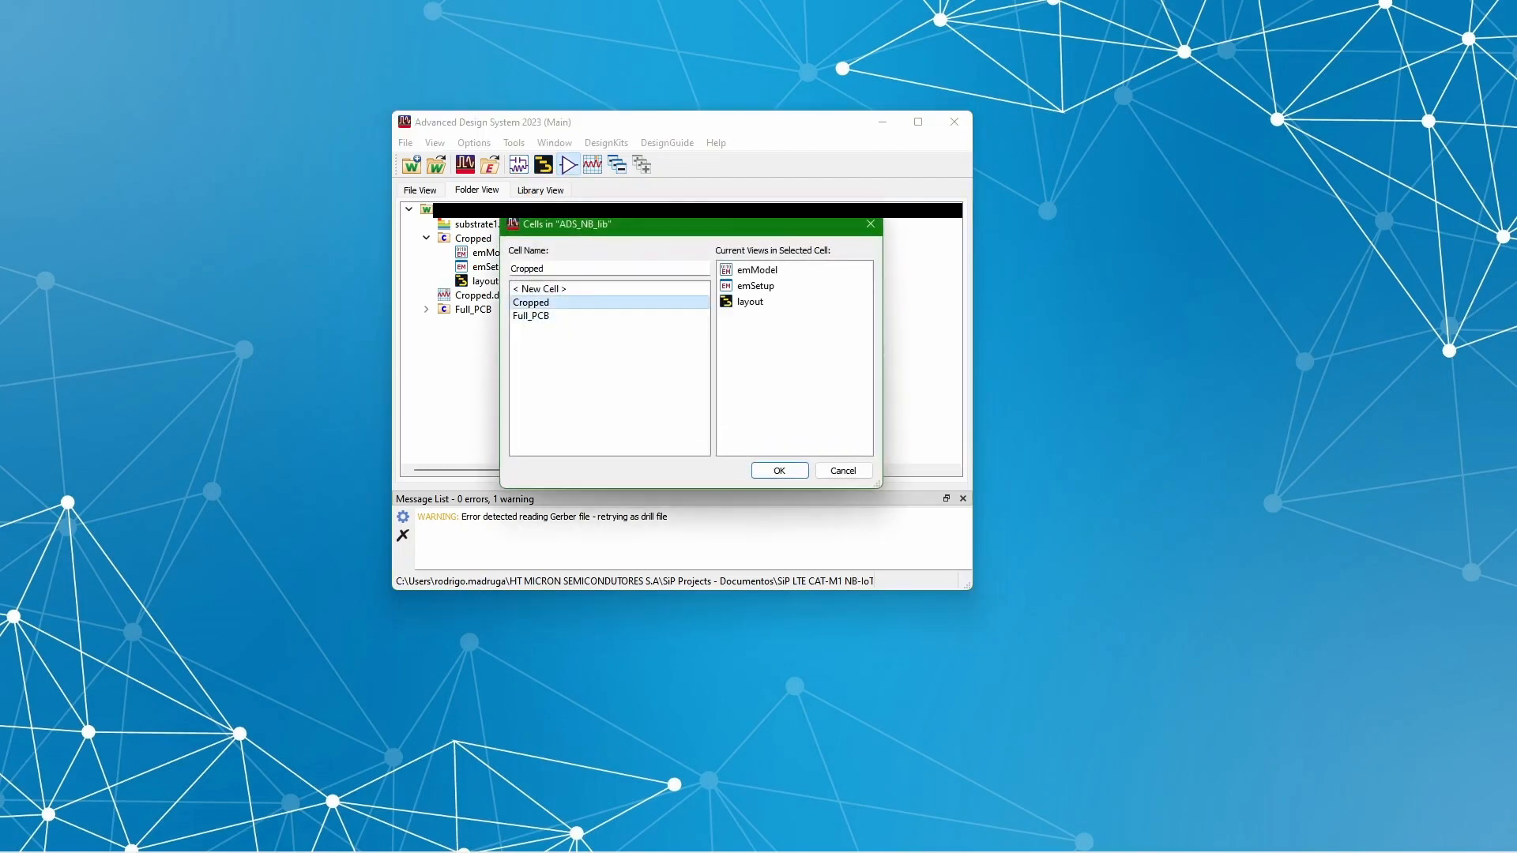
left_click(779, 471)
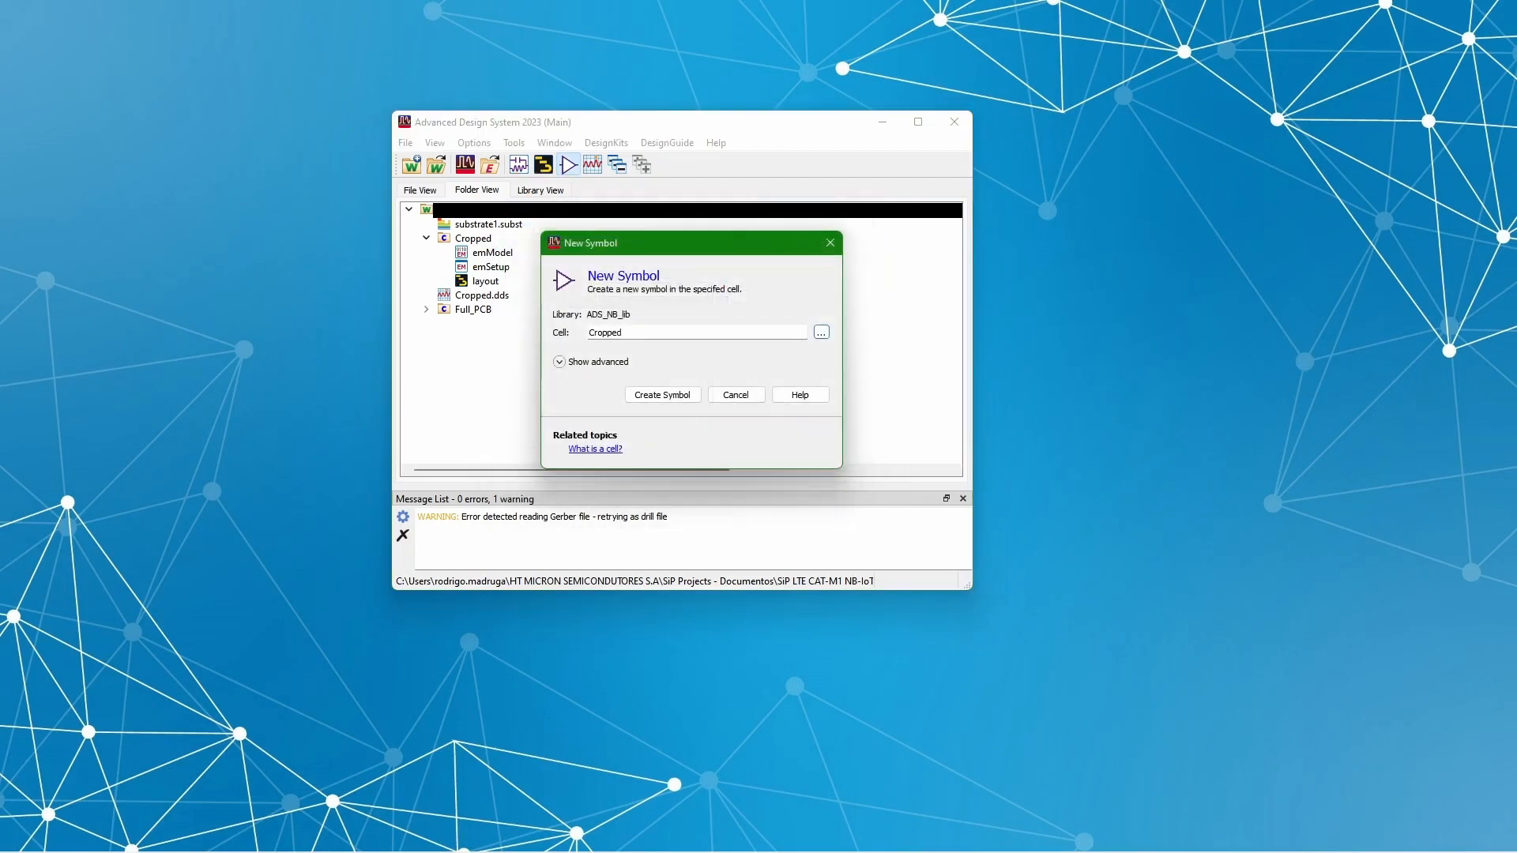
left_click(662, 394)
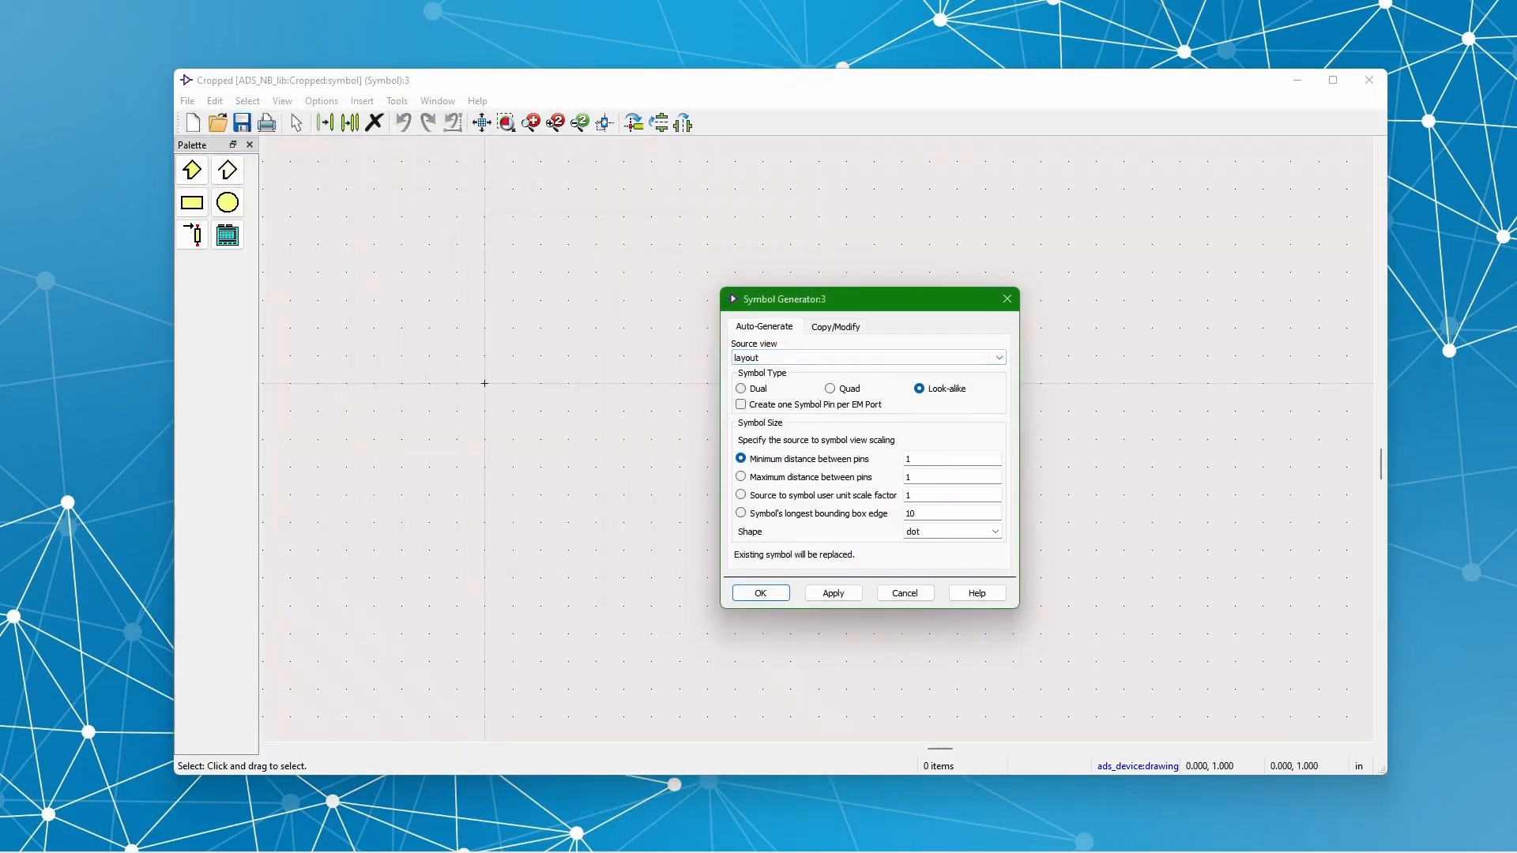
- Generate a Dual symbol from the layout with pins numbered down each side (1|5, 2|6, 3|7, 4|8), then save and close it
left_click(741, 388)
left_click(828, 469)
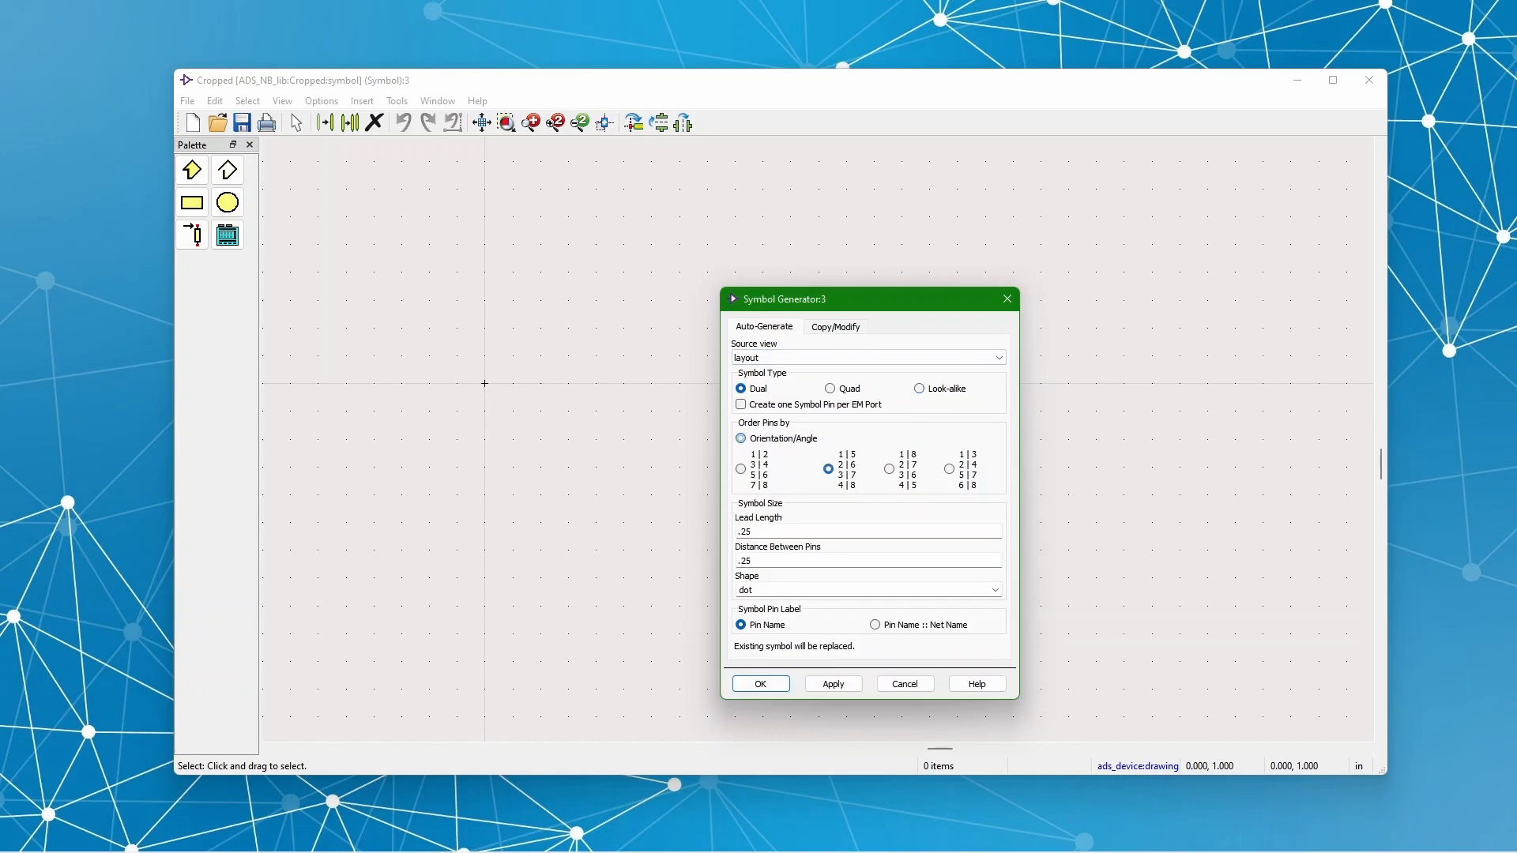
left_click(760, 684)
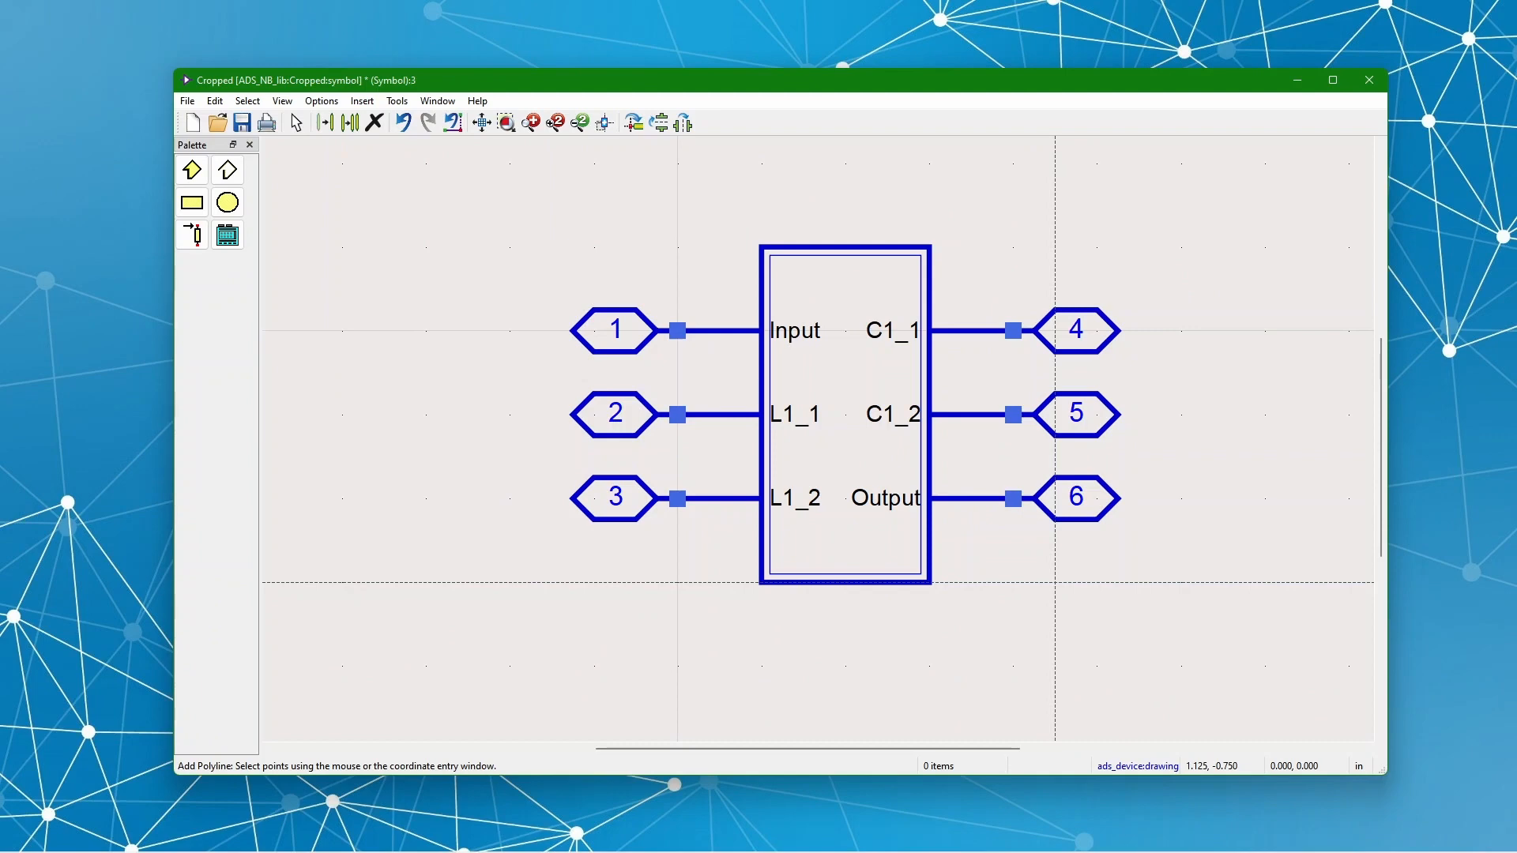
key("Escape")
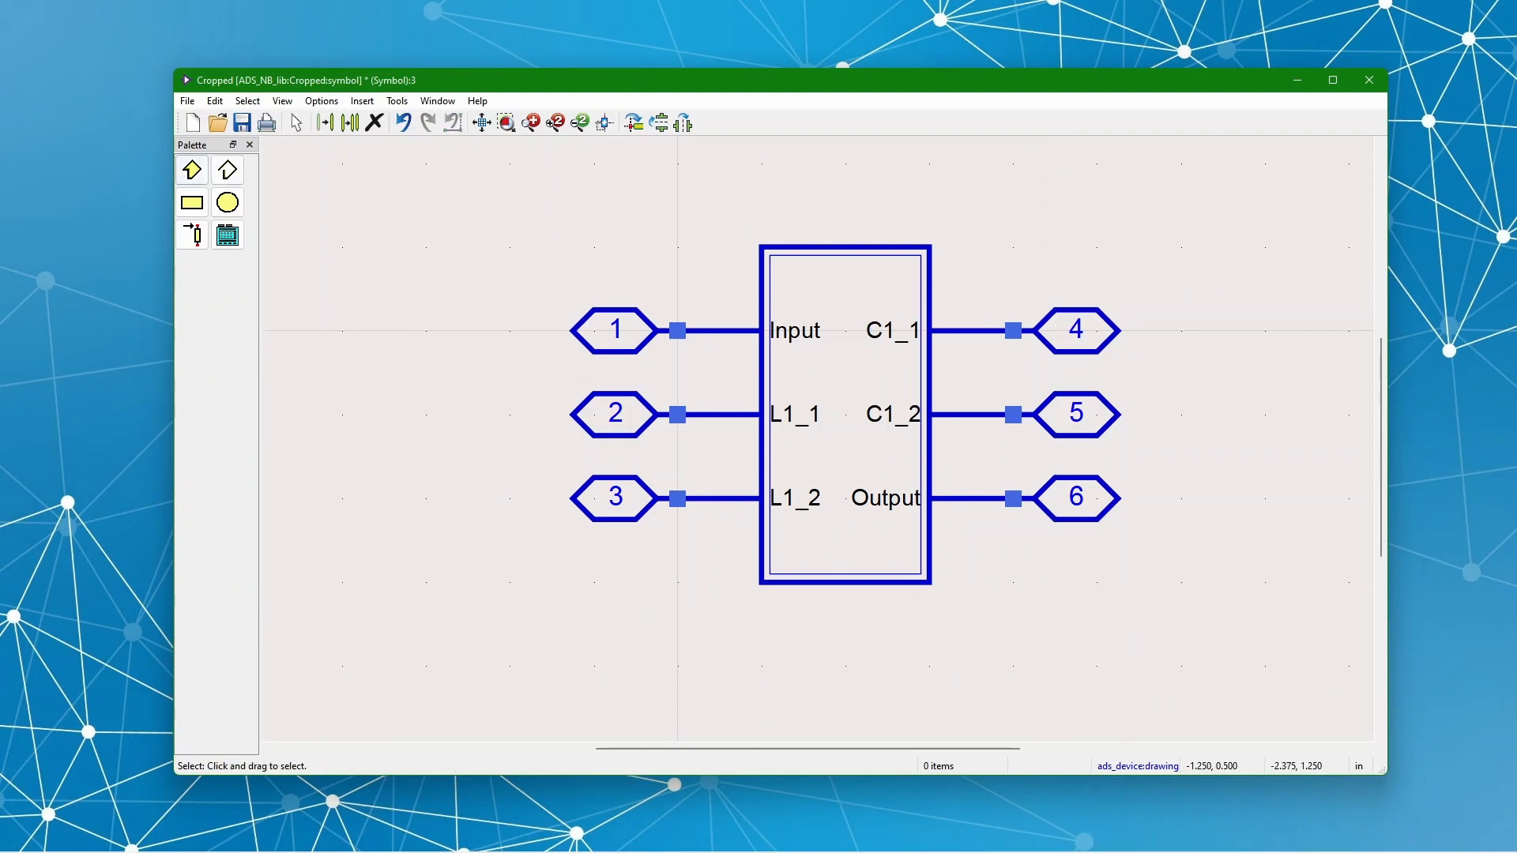
key("ctrl+s")
left_click(1368, 80)
- Create a new schematic in a cell named sch
left_click_drag(782, 125, 598, 101)
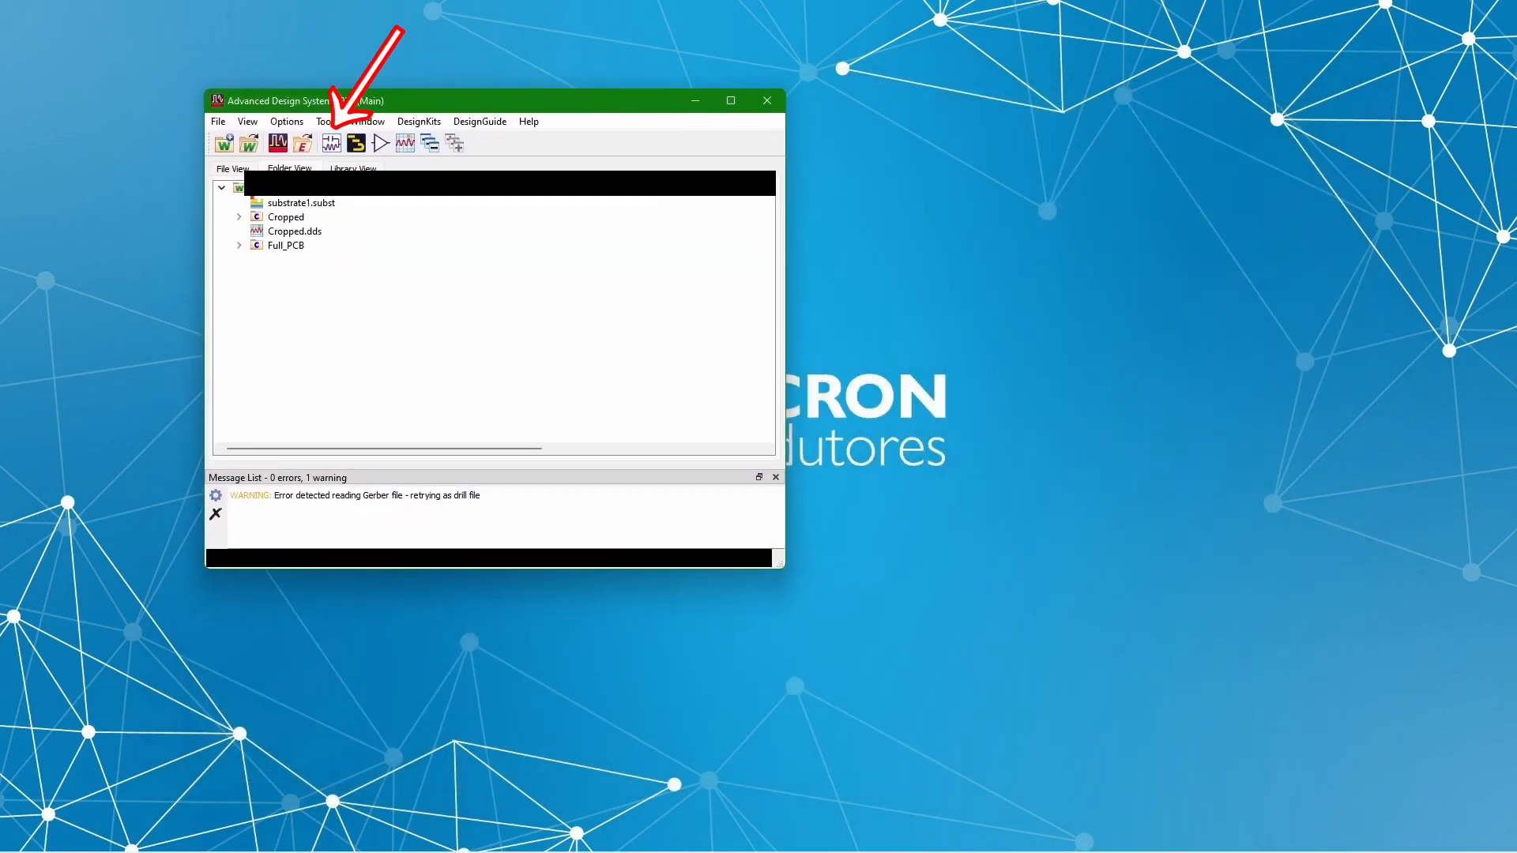
left_click(332, 143)
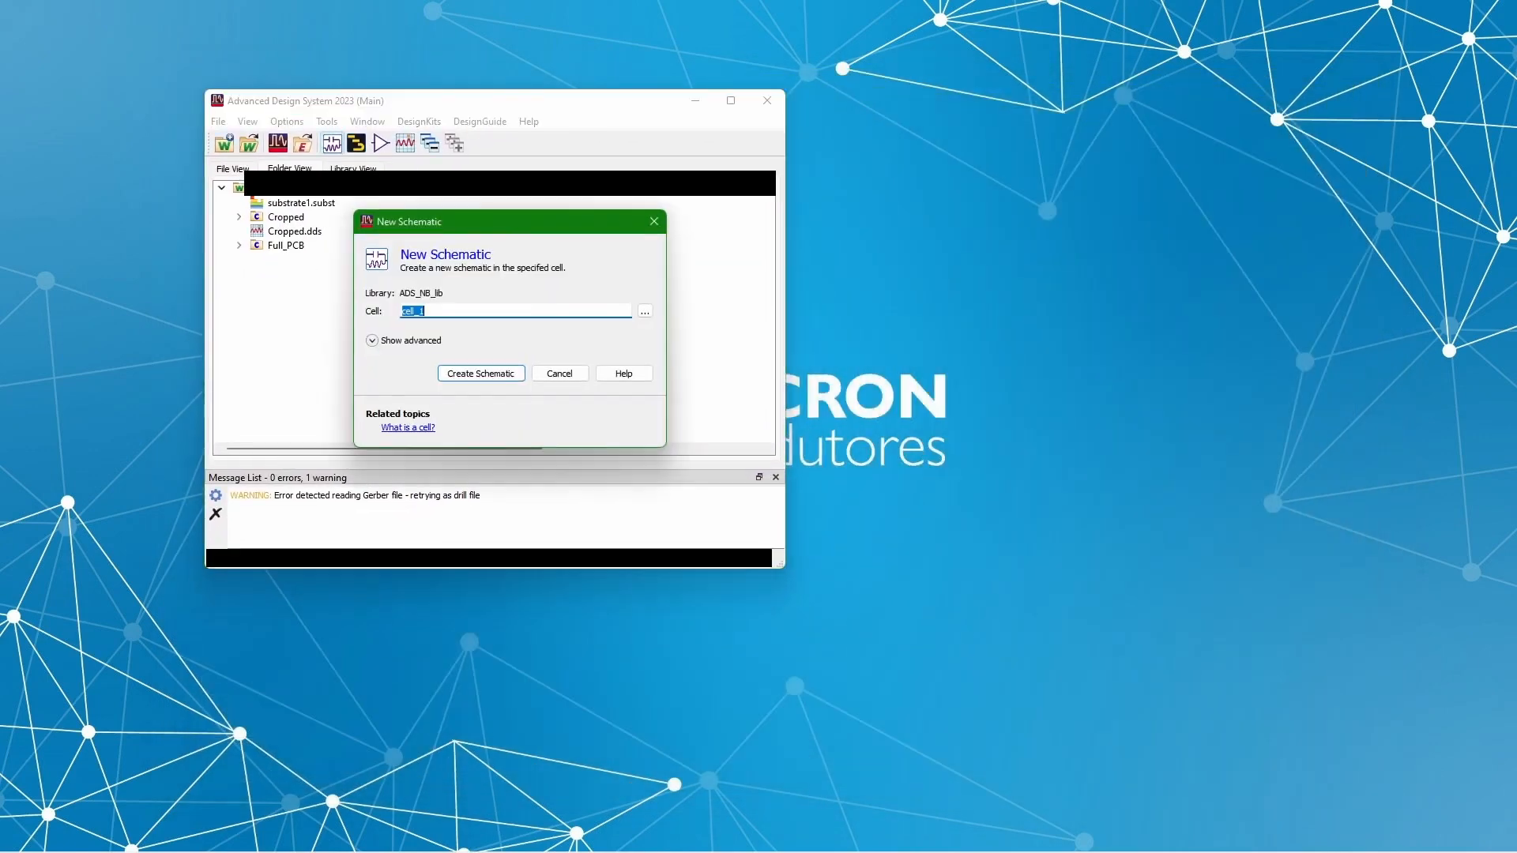
type("sch")
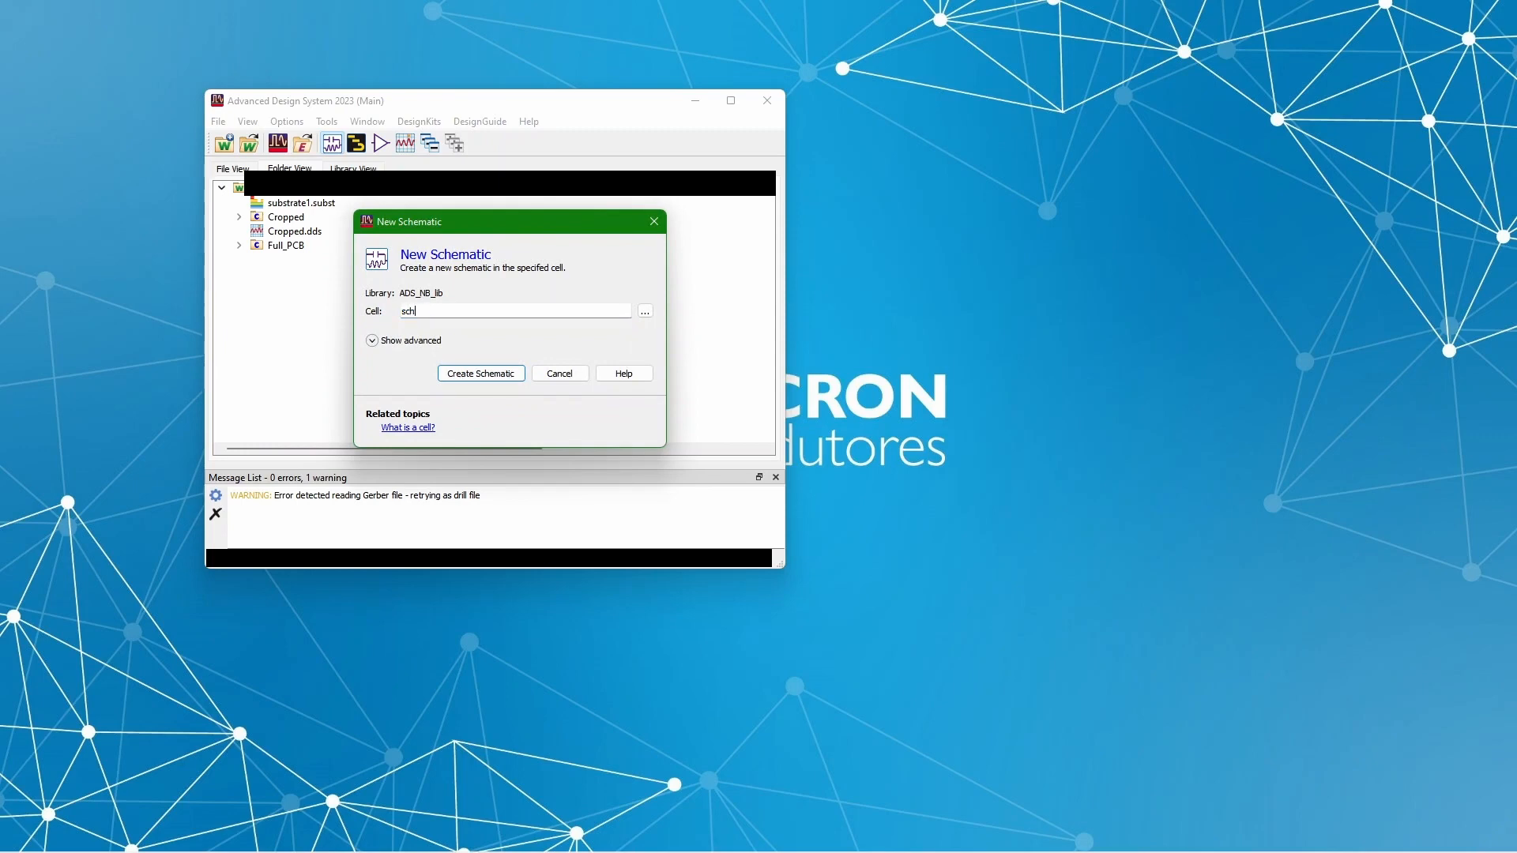
key("Return")
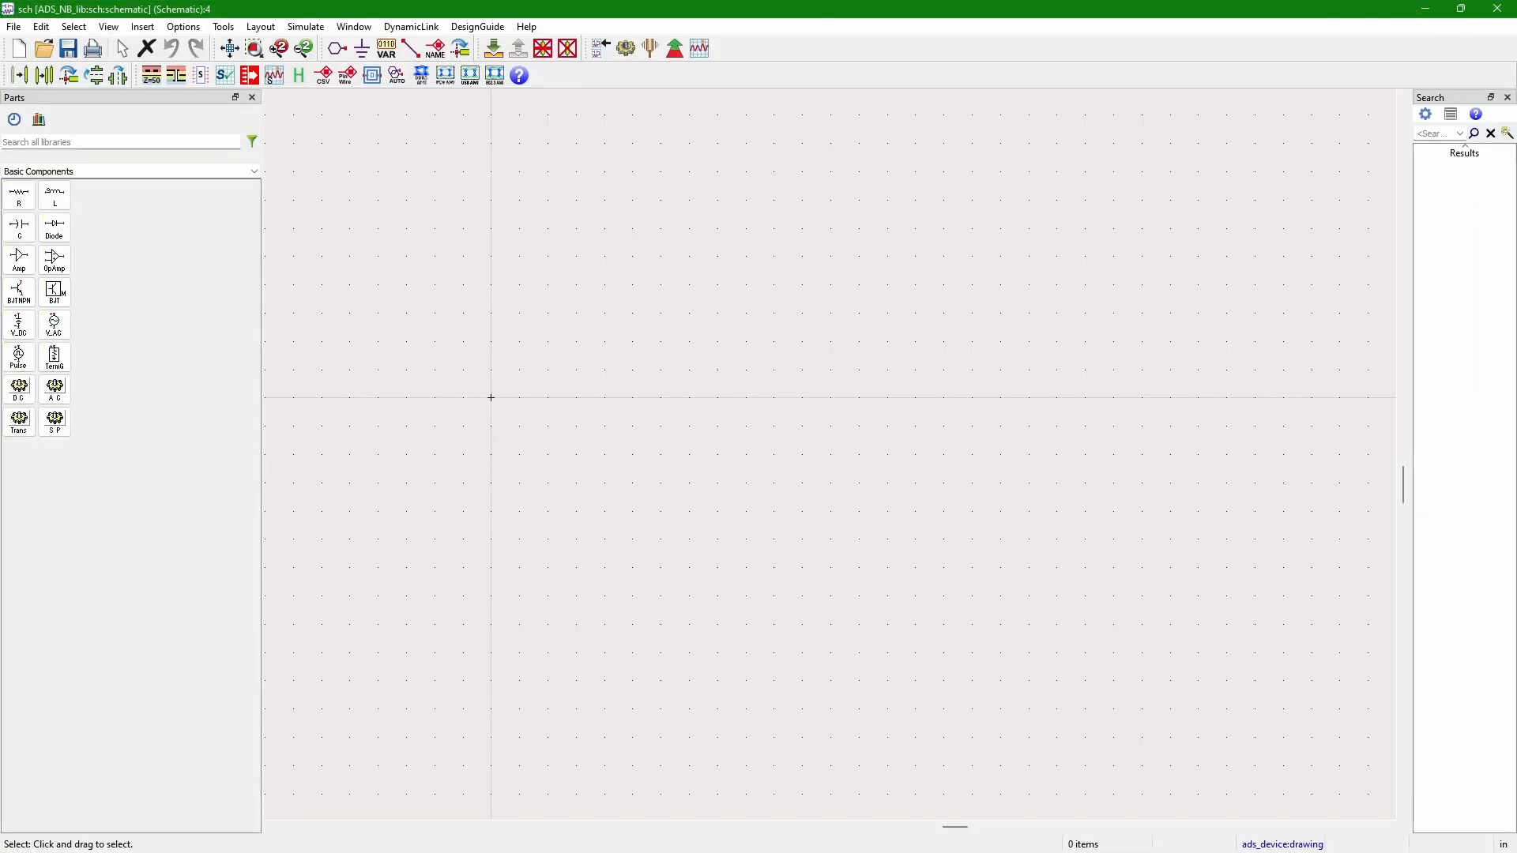
- Place the Cropped cell's symbol at the origin of the sch schematic
left_click_drag(584, 8, 1143, 90)
left_click(238, 217)
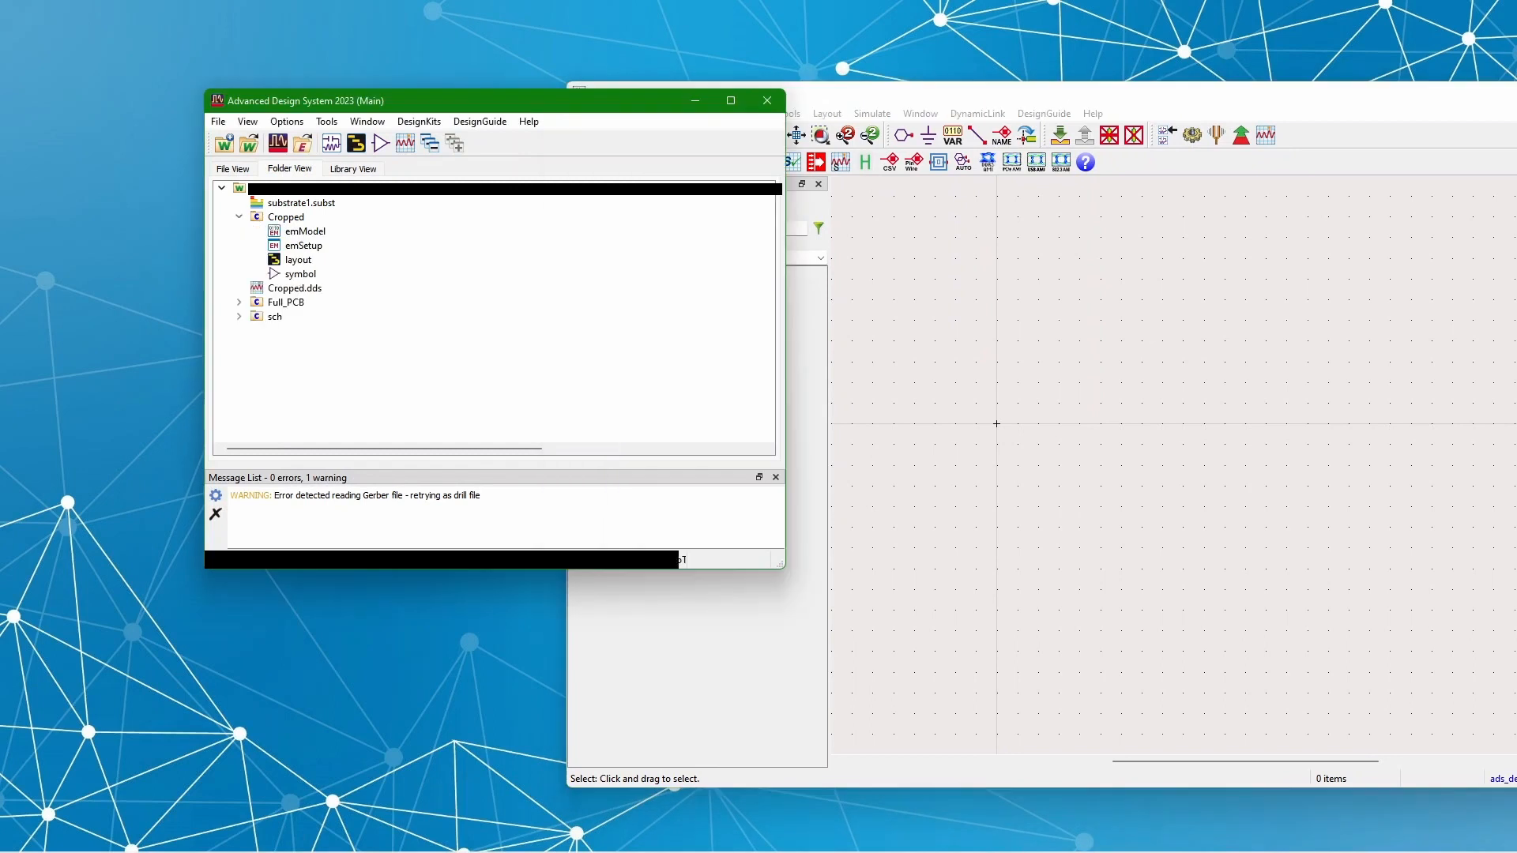
left_click_drag(300, 275, 996, 424)
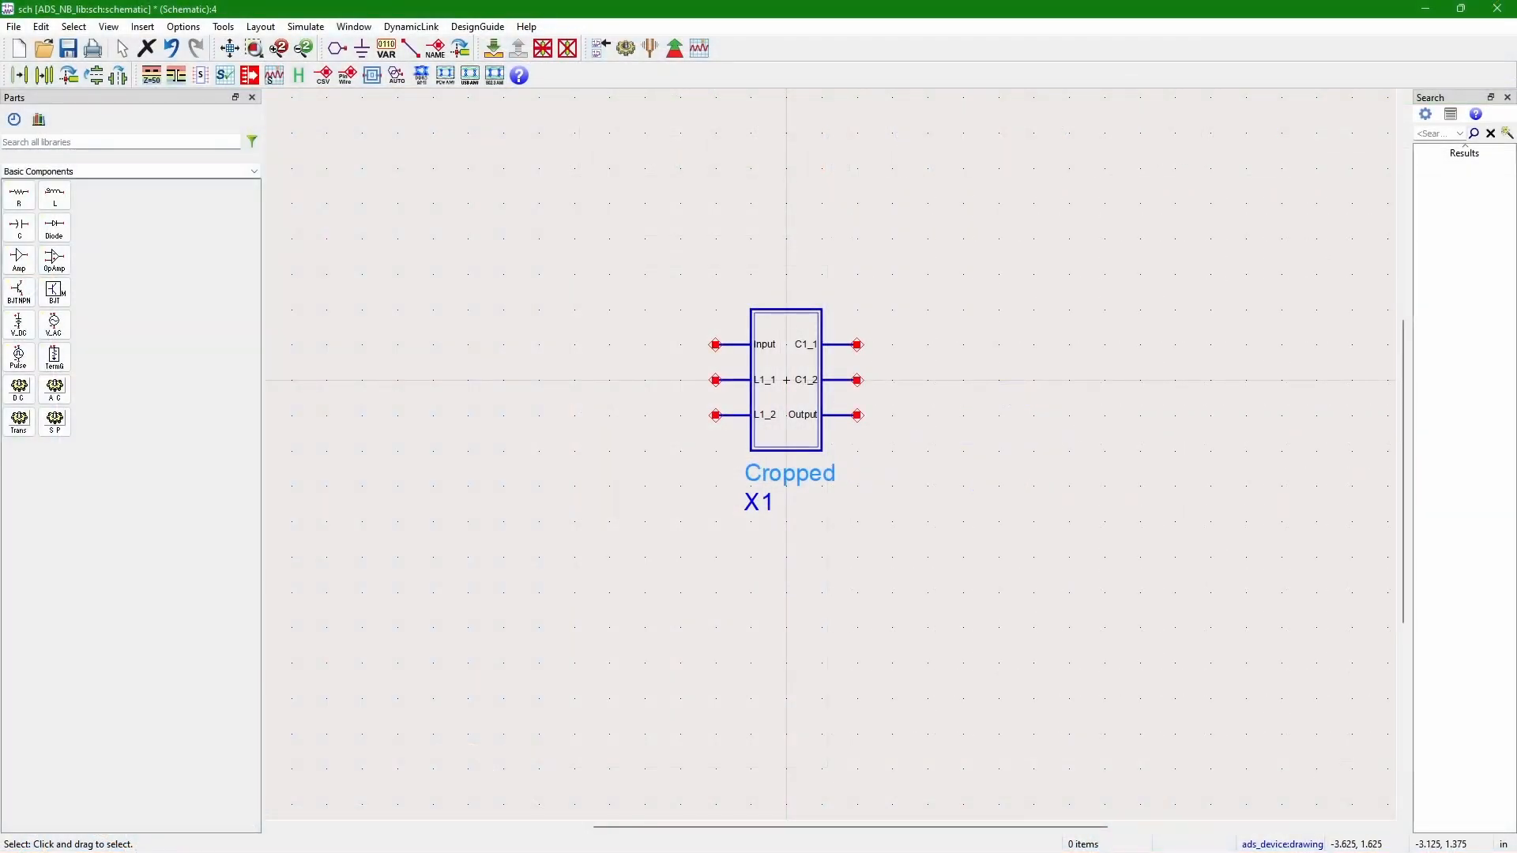
- Place two TermG terminations, one above and to the left of the Cropped block and one below its Output pin
type("ter")
left_click(31, 215)
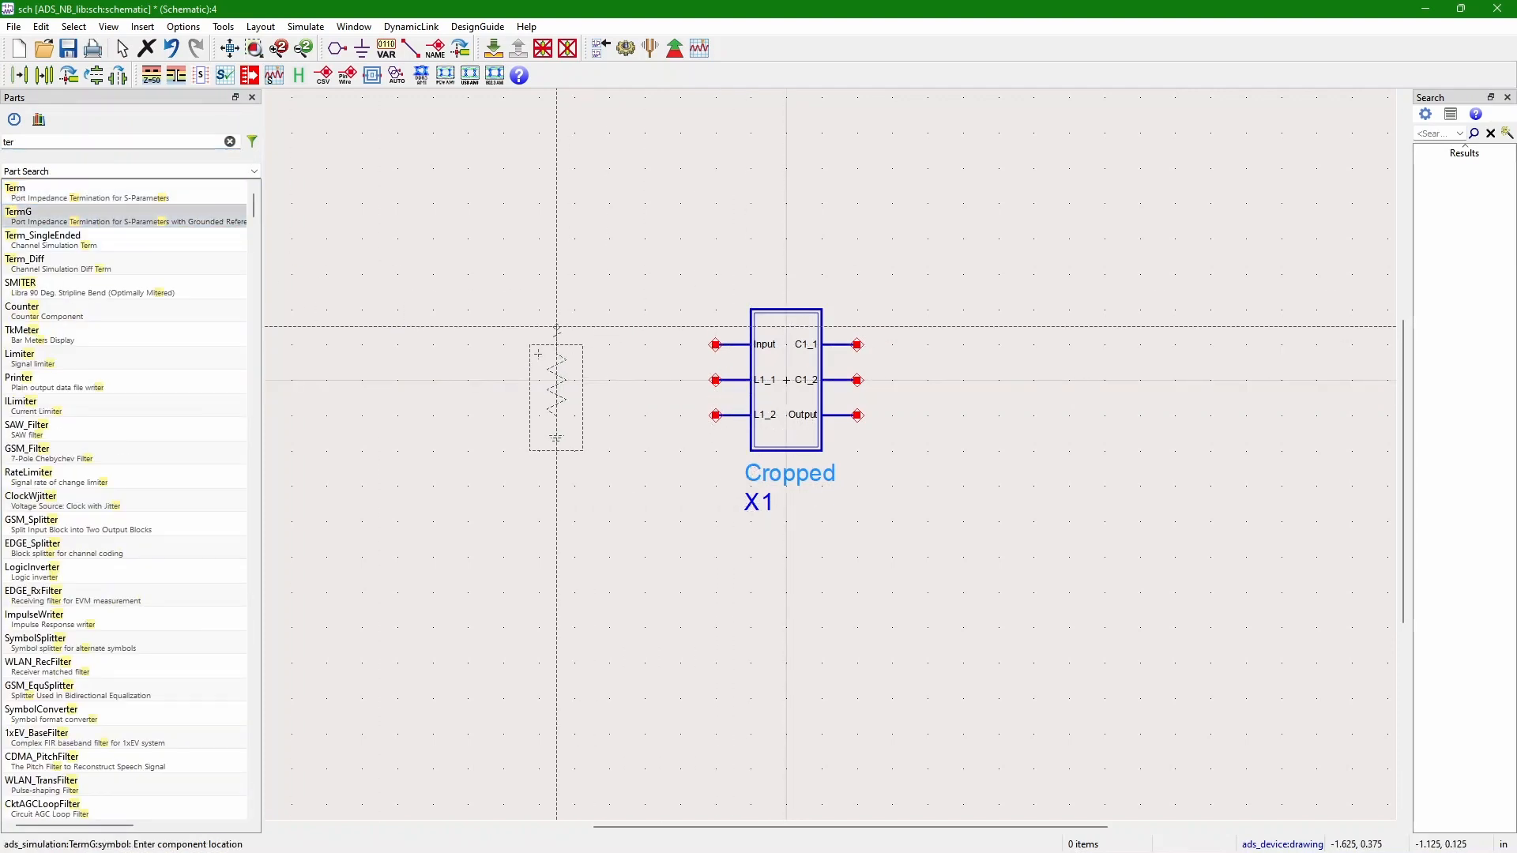
left_click(520, 345)
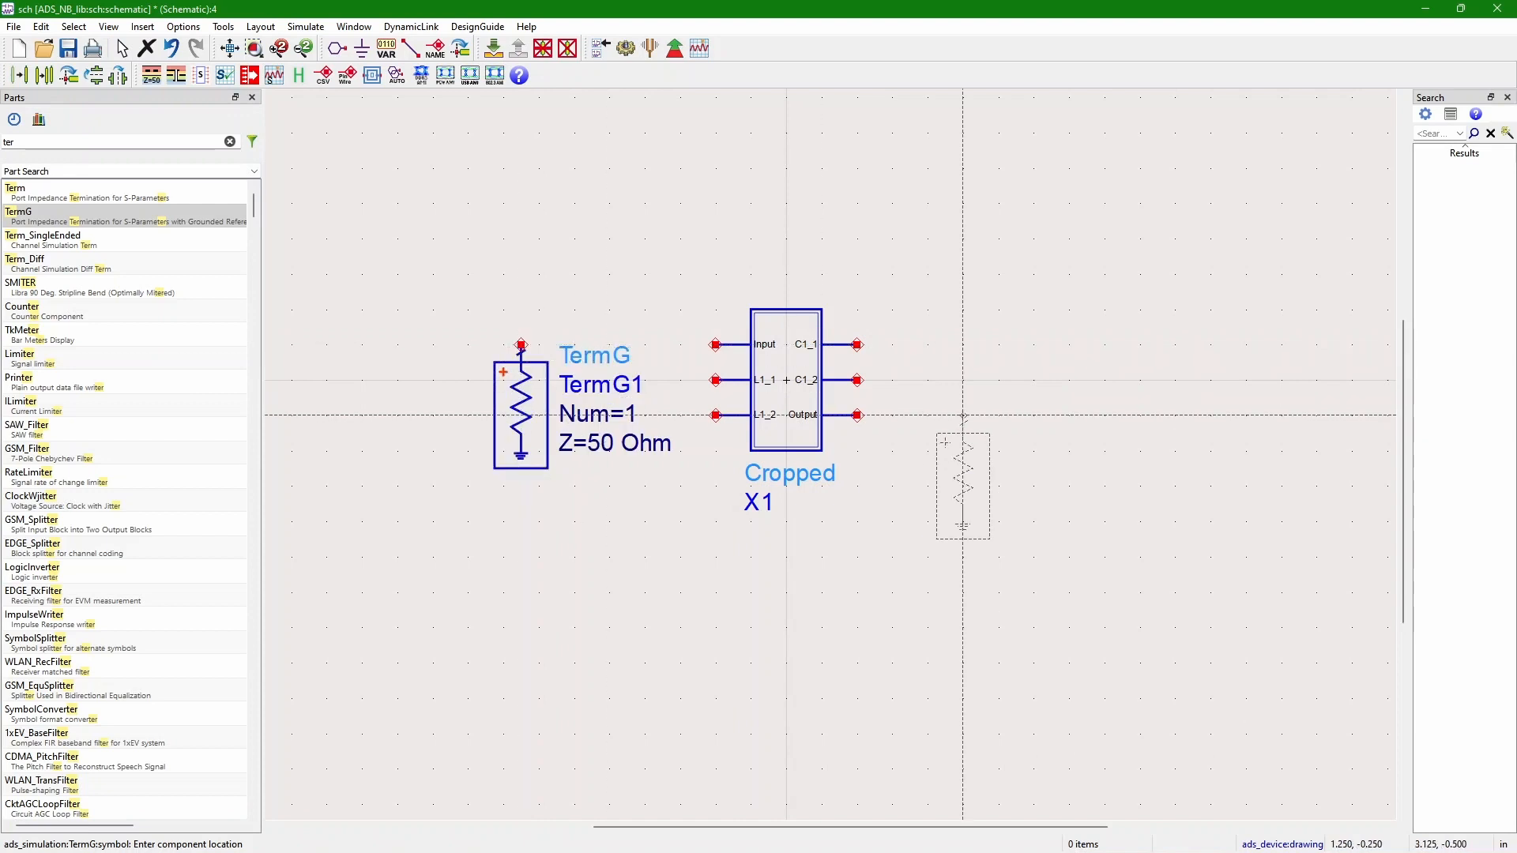
left_click(1087, 415)
key("Escape")
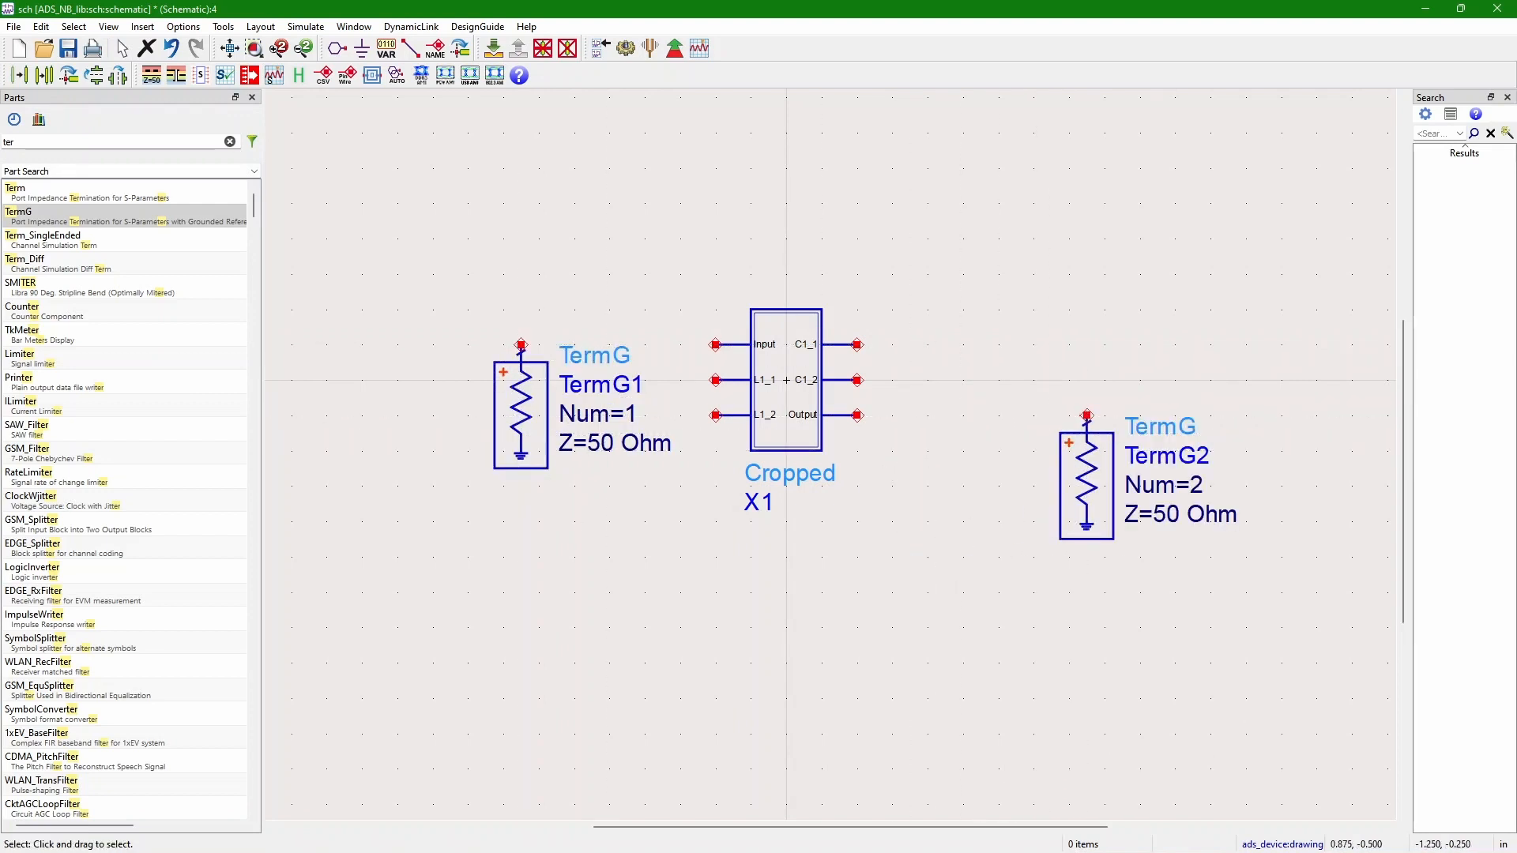
left_click_drag(521, 398, 539, 221)
left_click_drag(1088, 468, 857, 522)
- Wire the first TermG to the Cropped block's Input pin and the second TermG to its Output pin
left_click(411, 49)
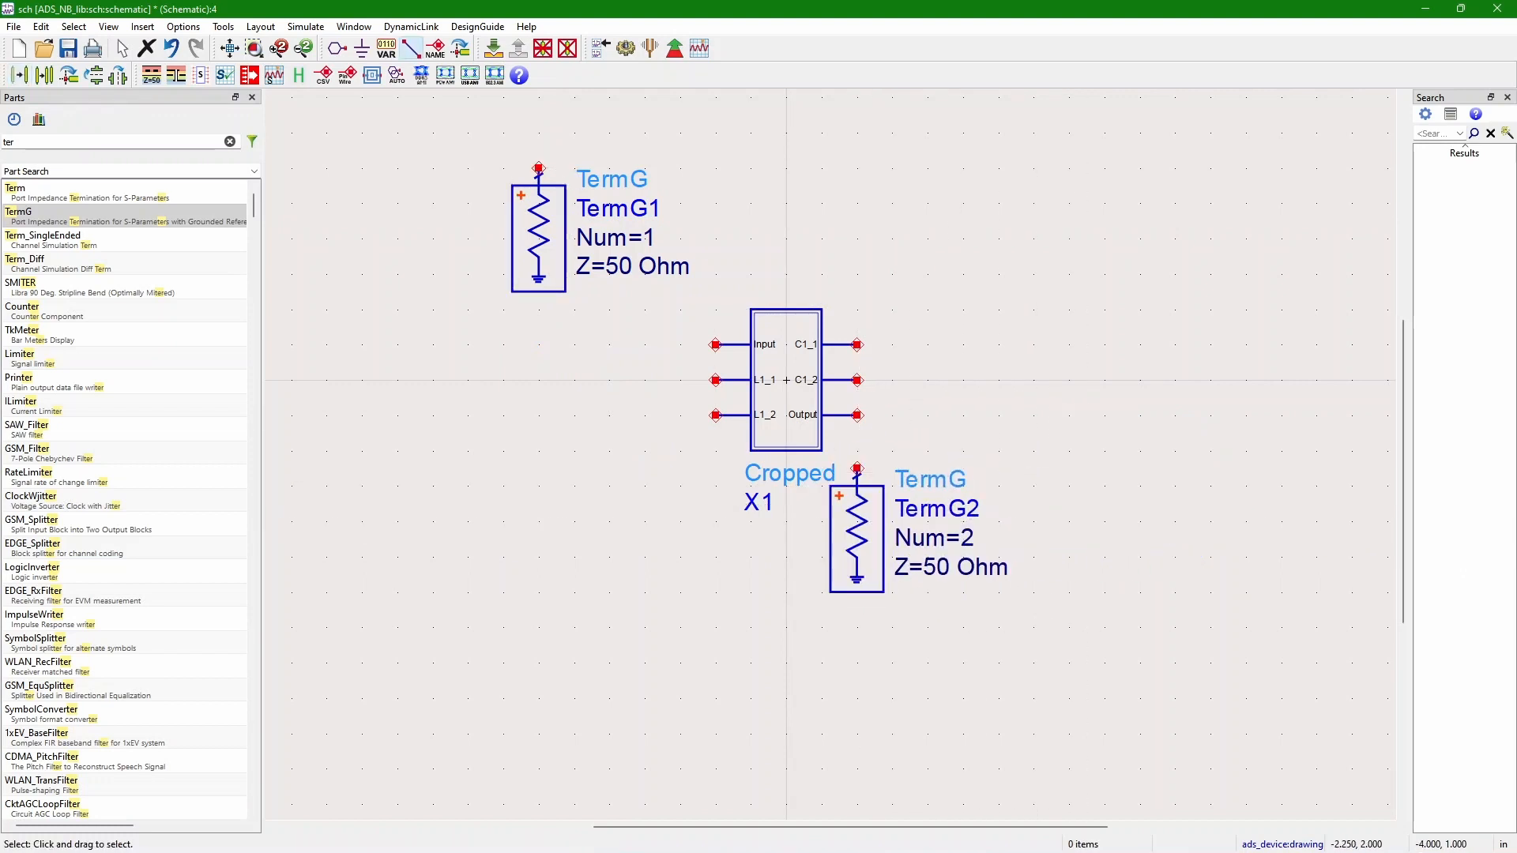
left_click(538, 168)
left_click(716, 345)
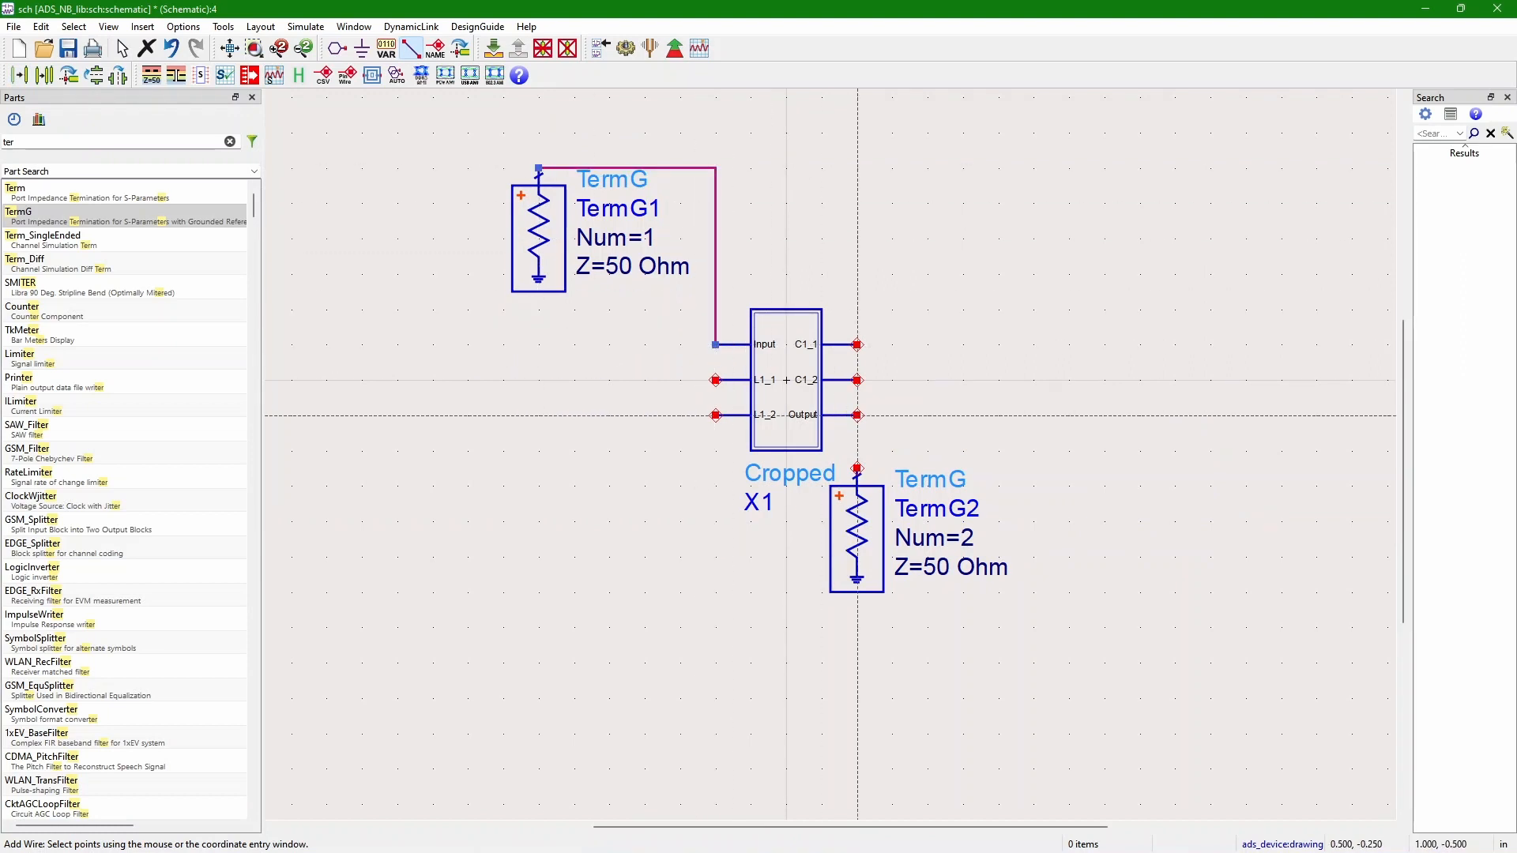
left_click(857, 415)
left_click(857, 468)
key("Escape")
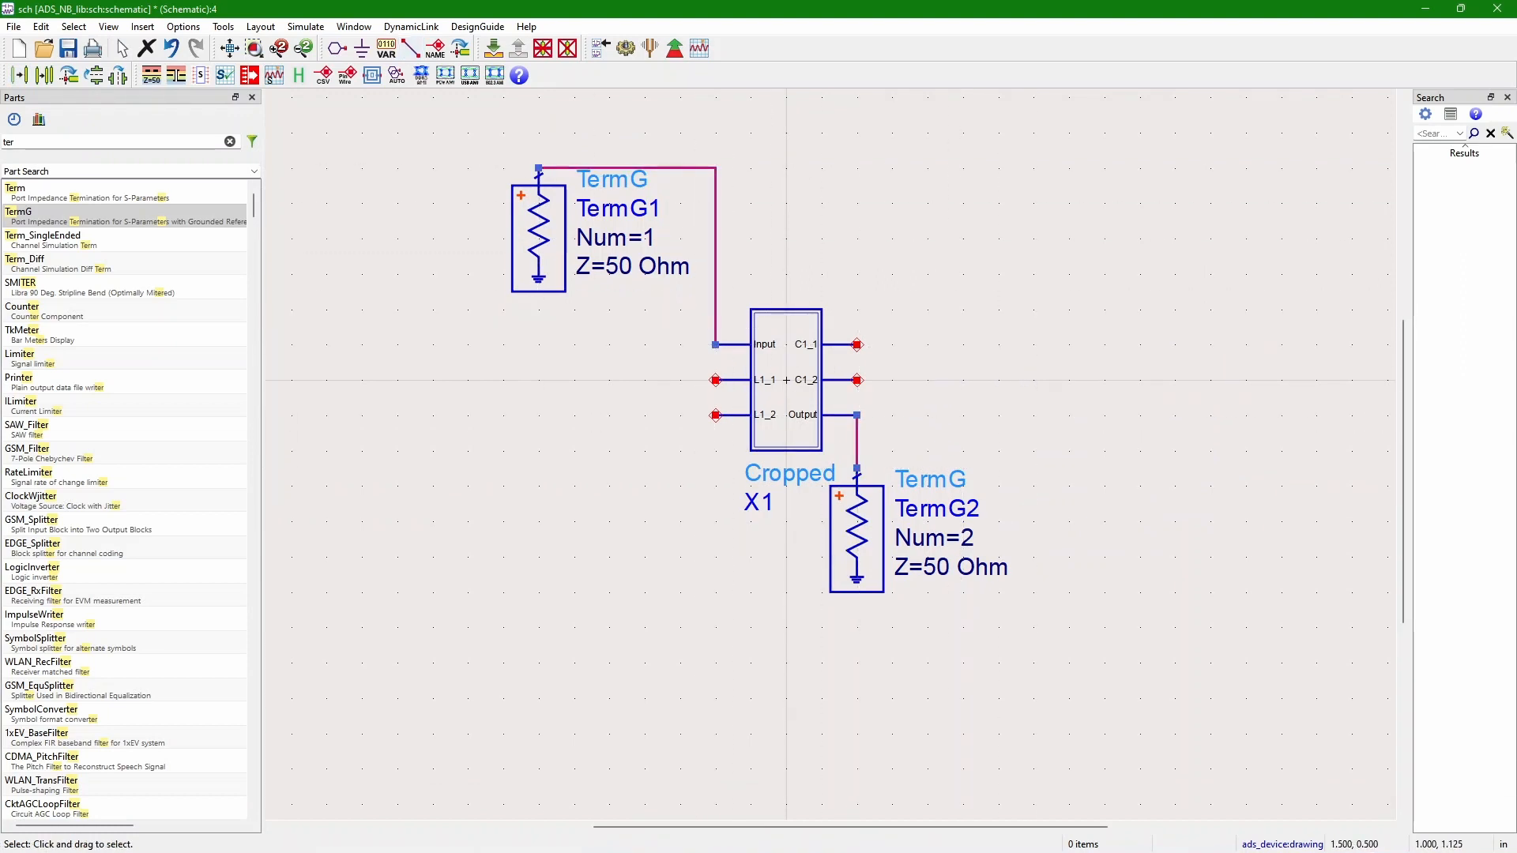
- Place an S_Param simulation controller above and to the right of the Cropped block
double_click(118, 142)
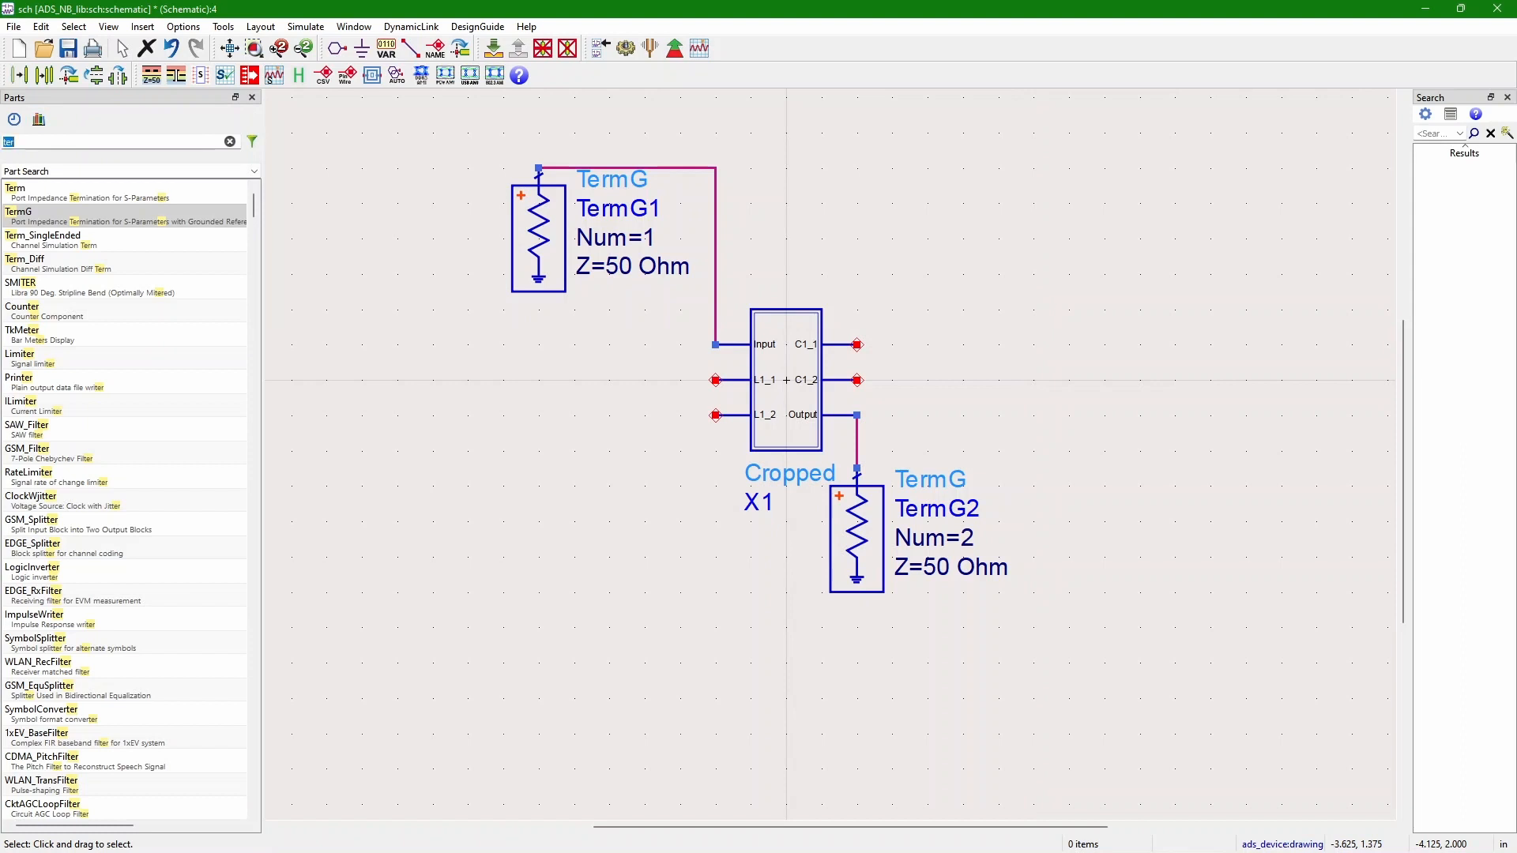
type("s-pa")
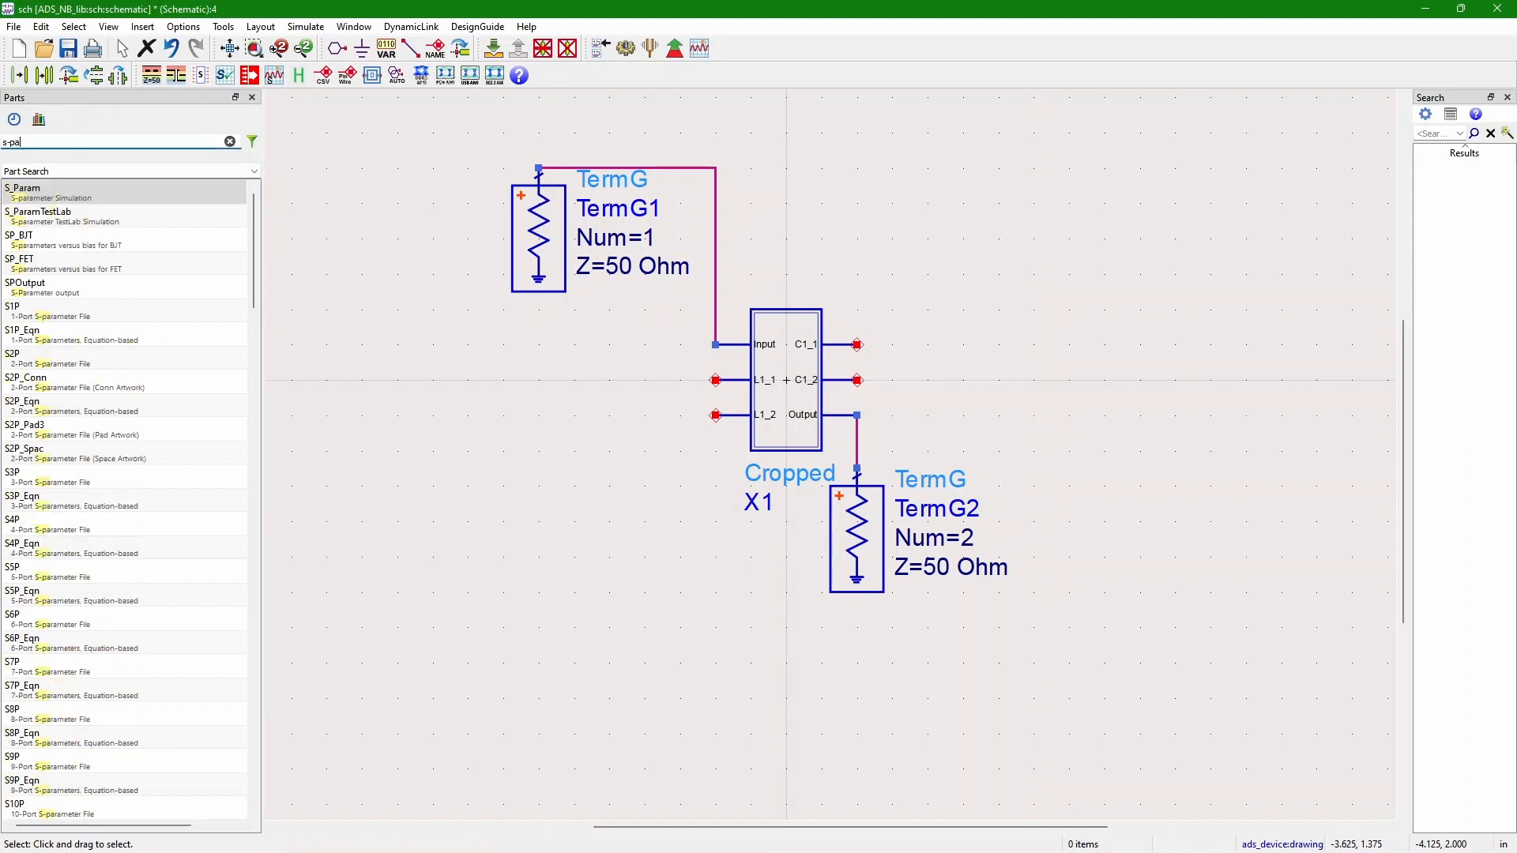
left_click(23, 191)
left_click(992, 113)
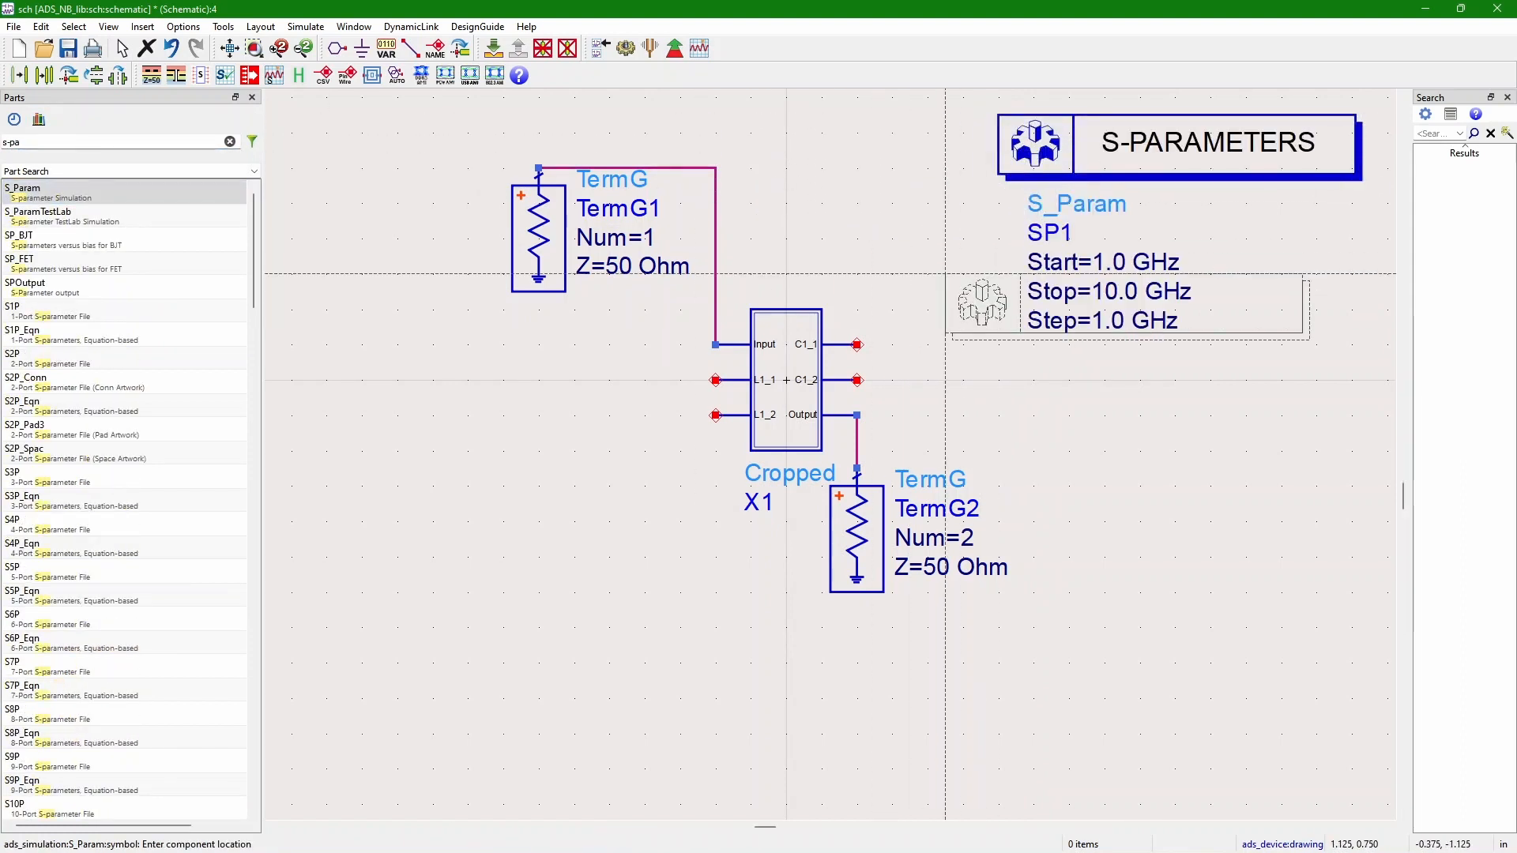
key("Escape")
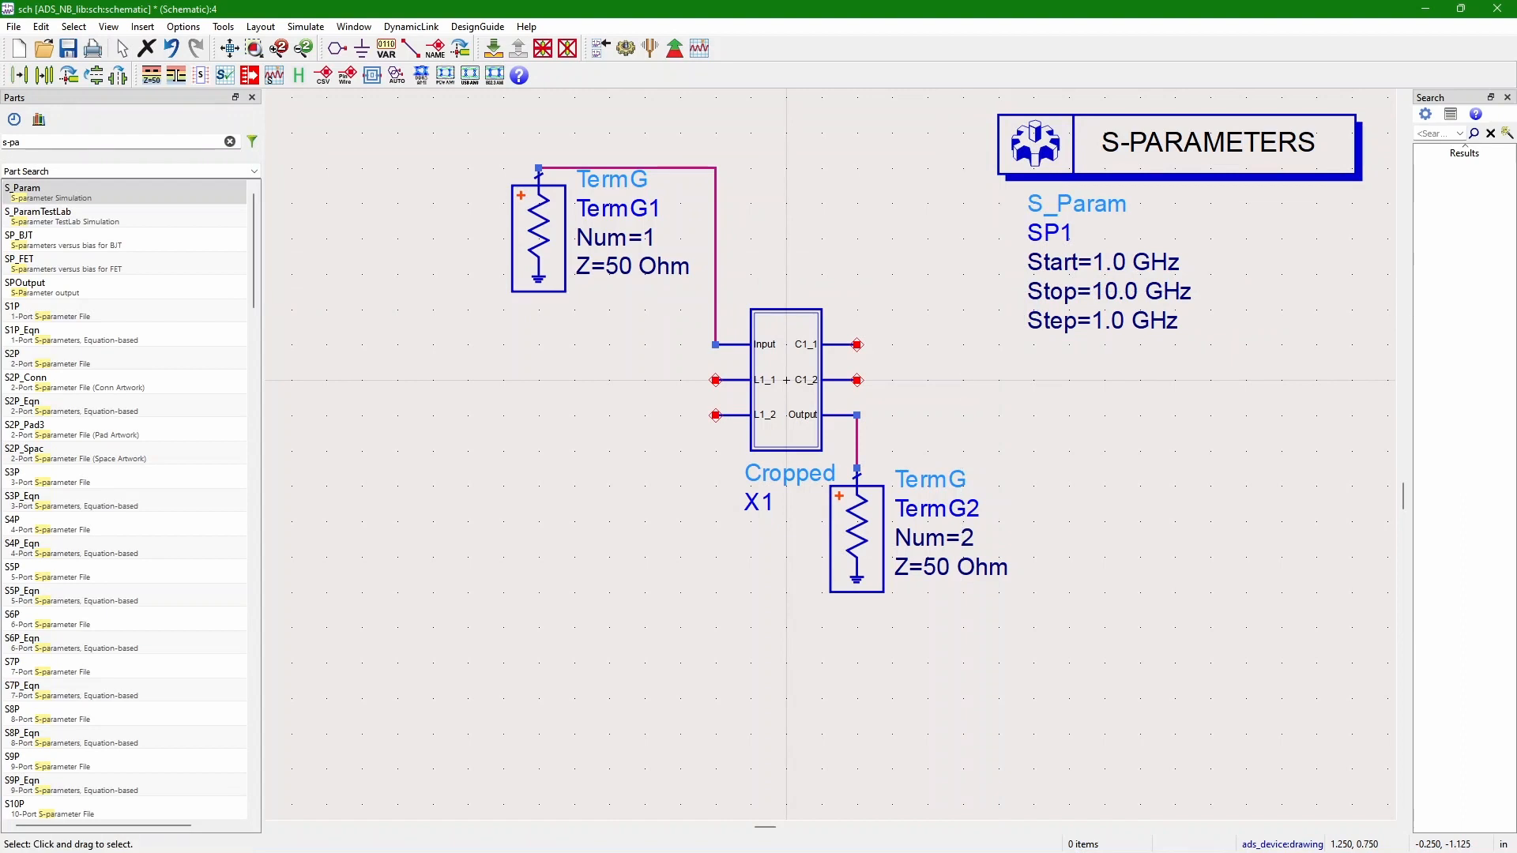
- Set the S-parameter sweep to start at 0.8 GHz, stop at 1 GHz and step by 1.0 MHz
left_click(1119, 267)
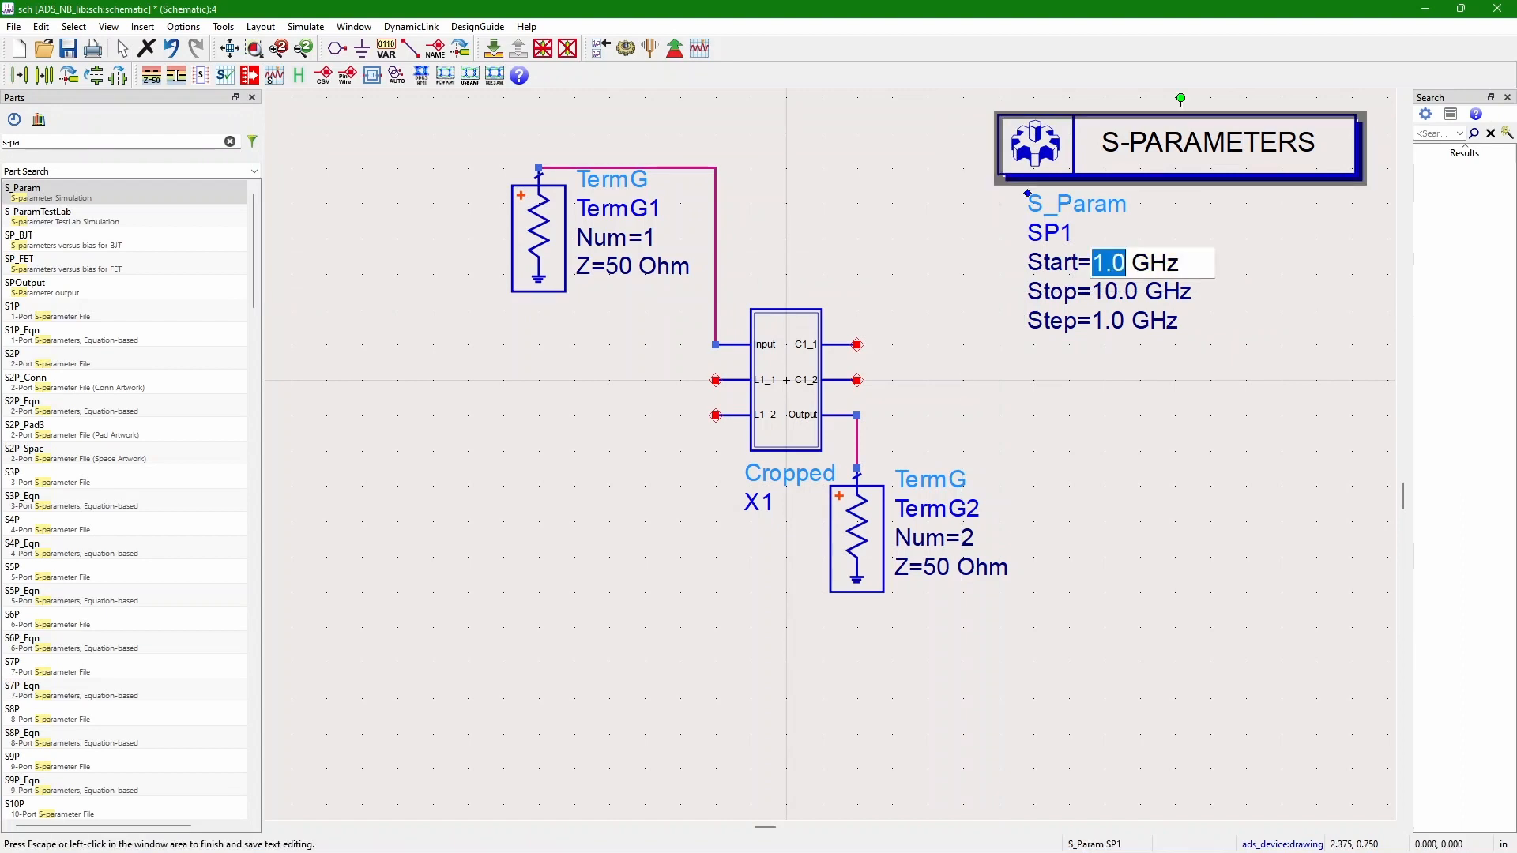
type("08")
key("BackSpace")
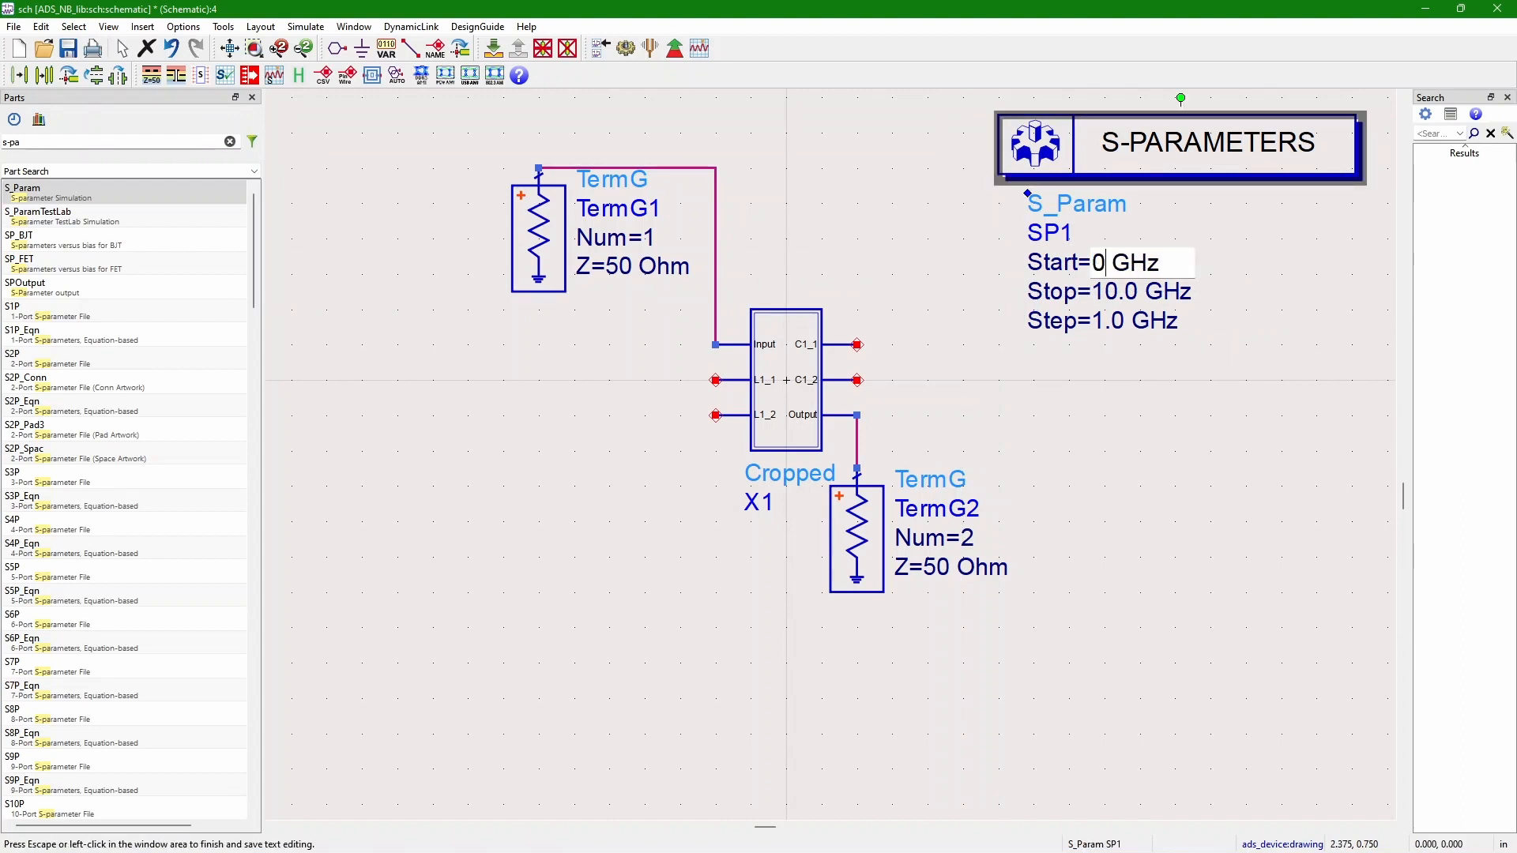
type(".8")
left_click(1122, 292)
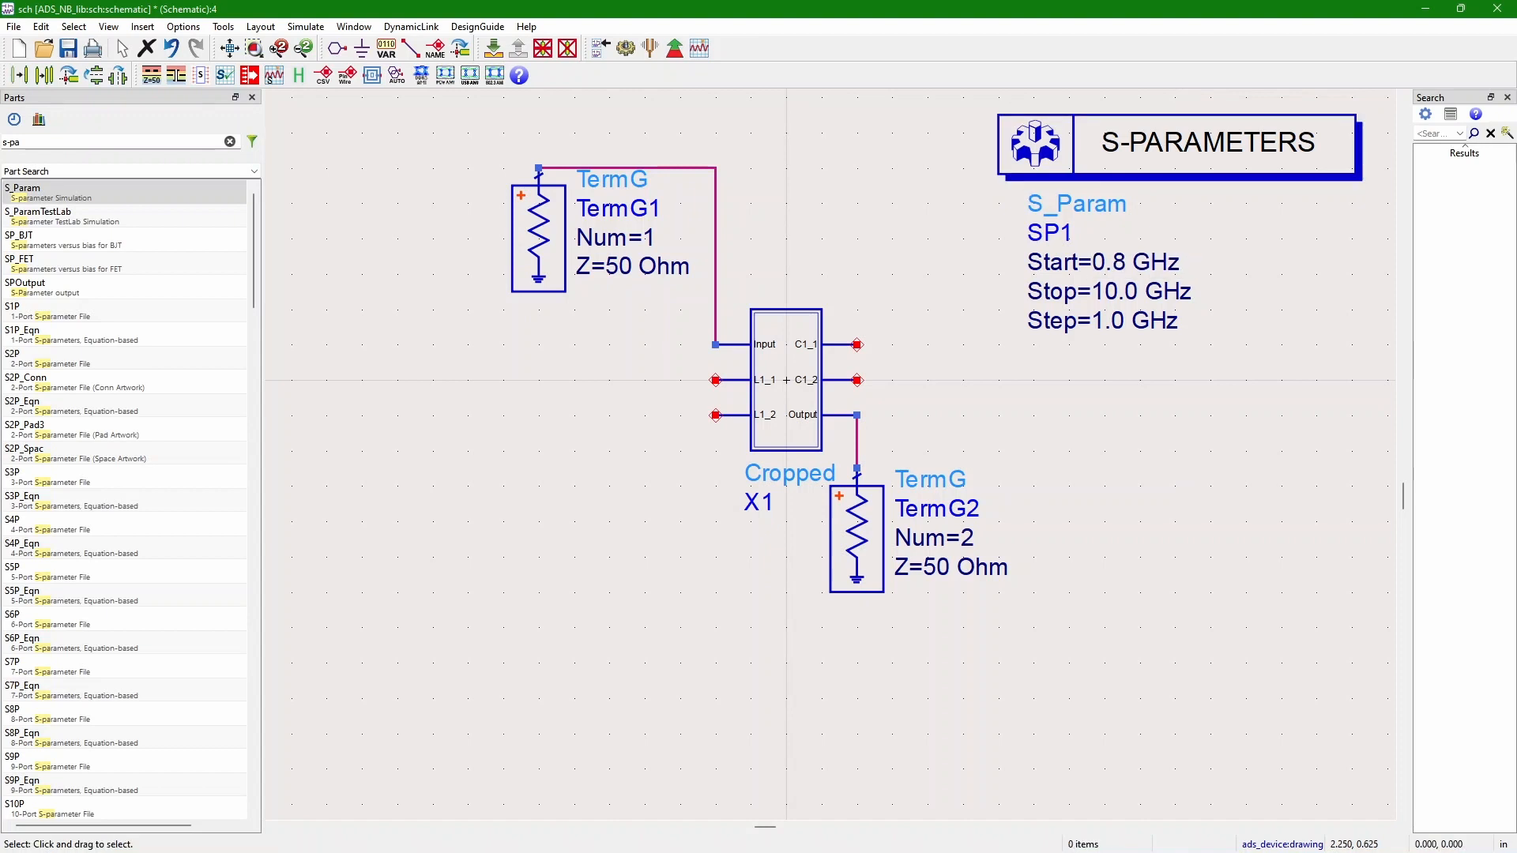
left_click(1123, 292)
type("1")
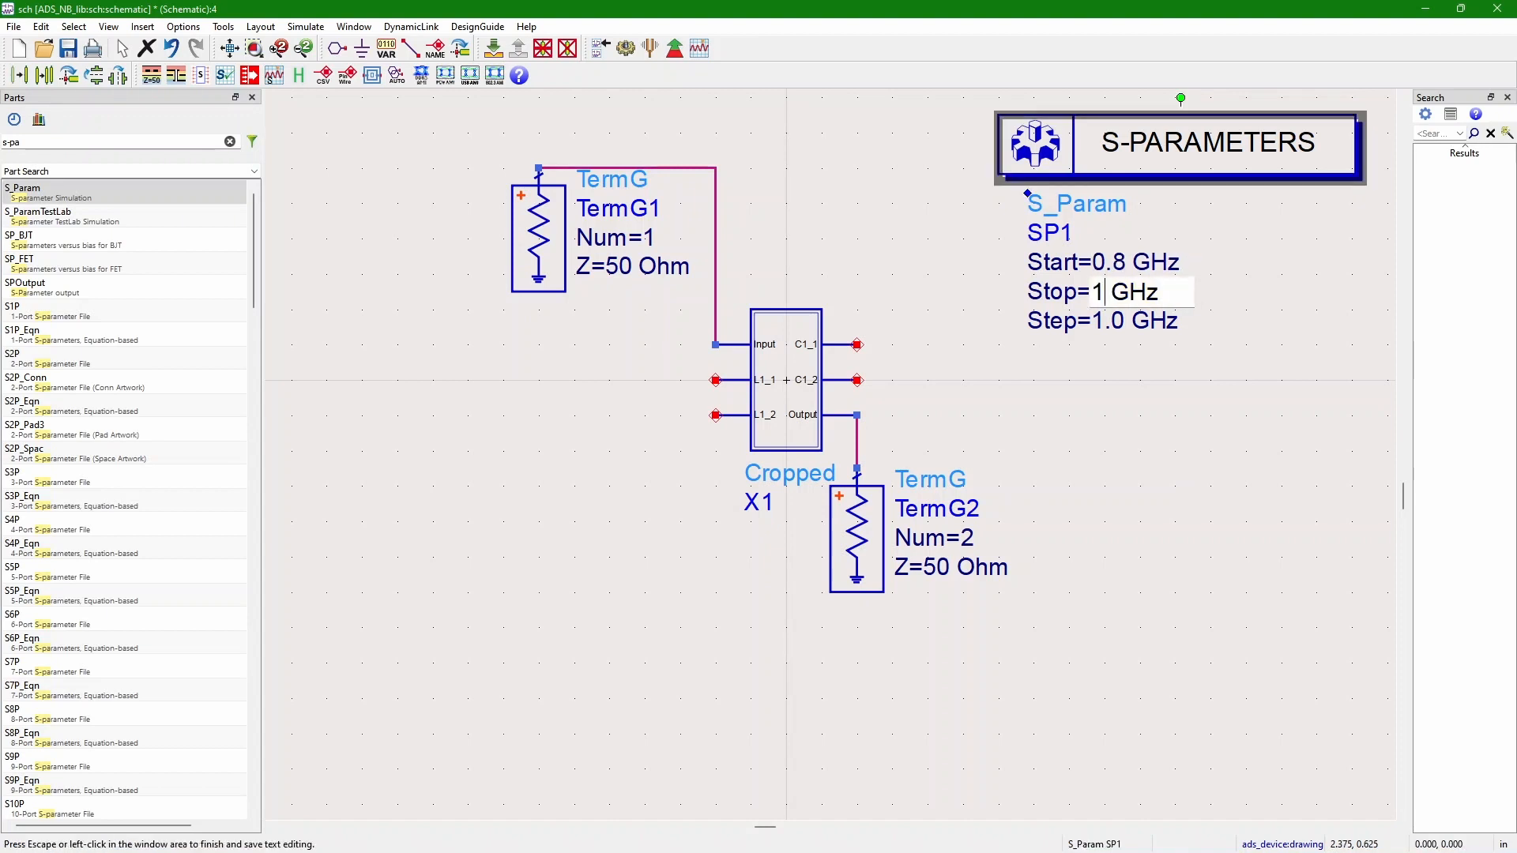
left_click(1107, 321)
left_click(1108, 321)
left_click(1131, 322)
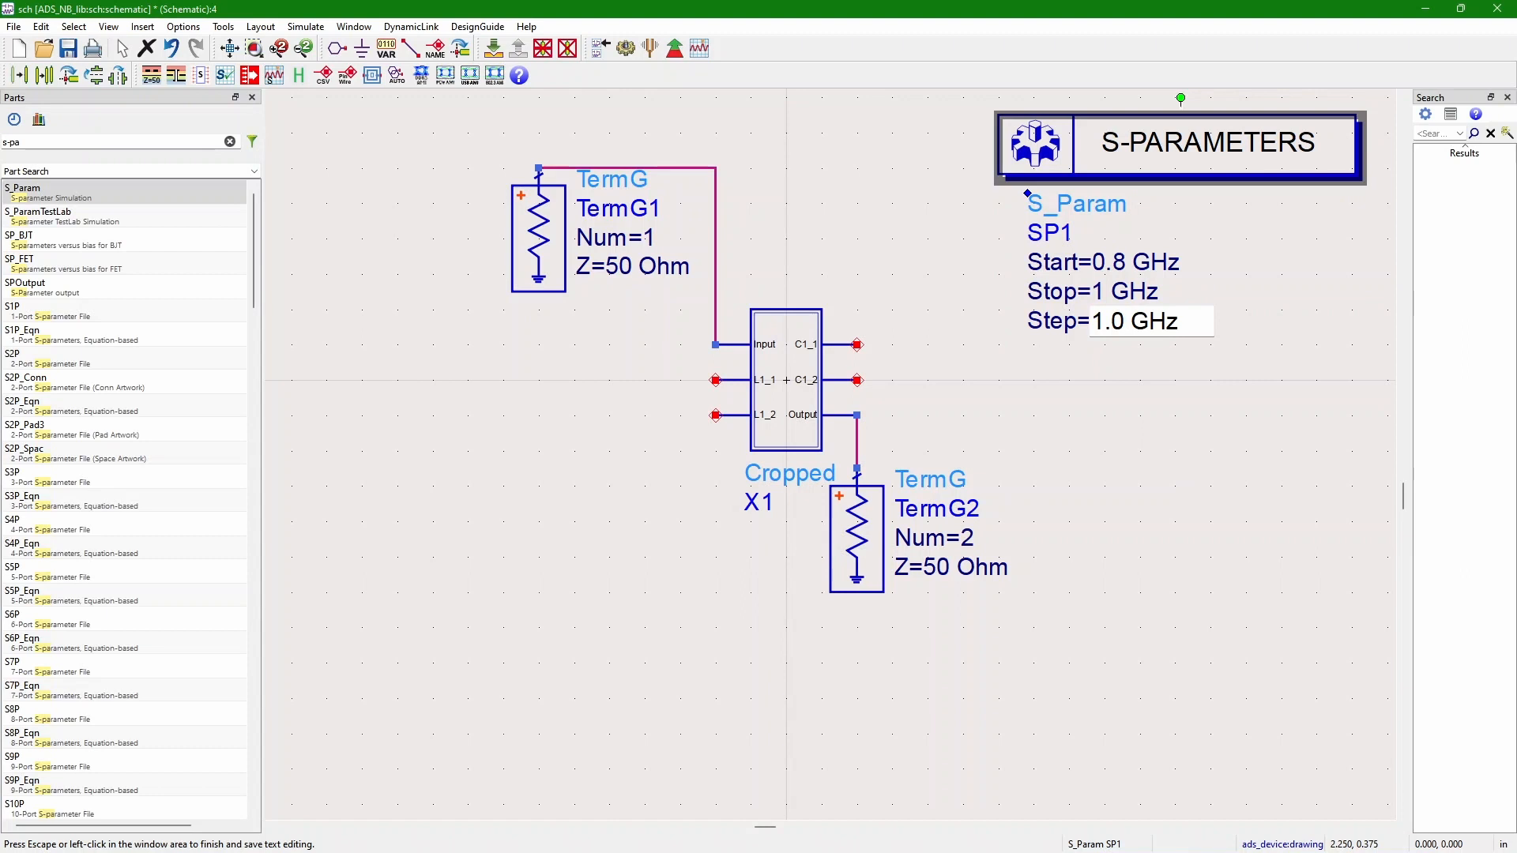
key("Delete")
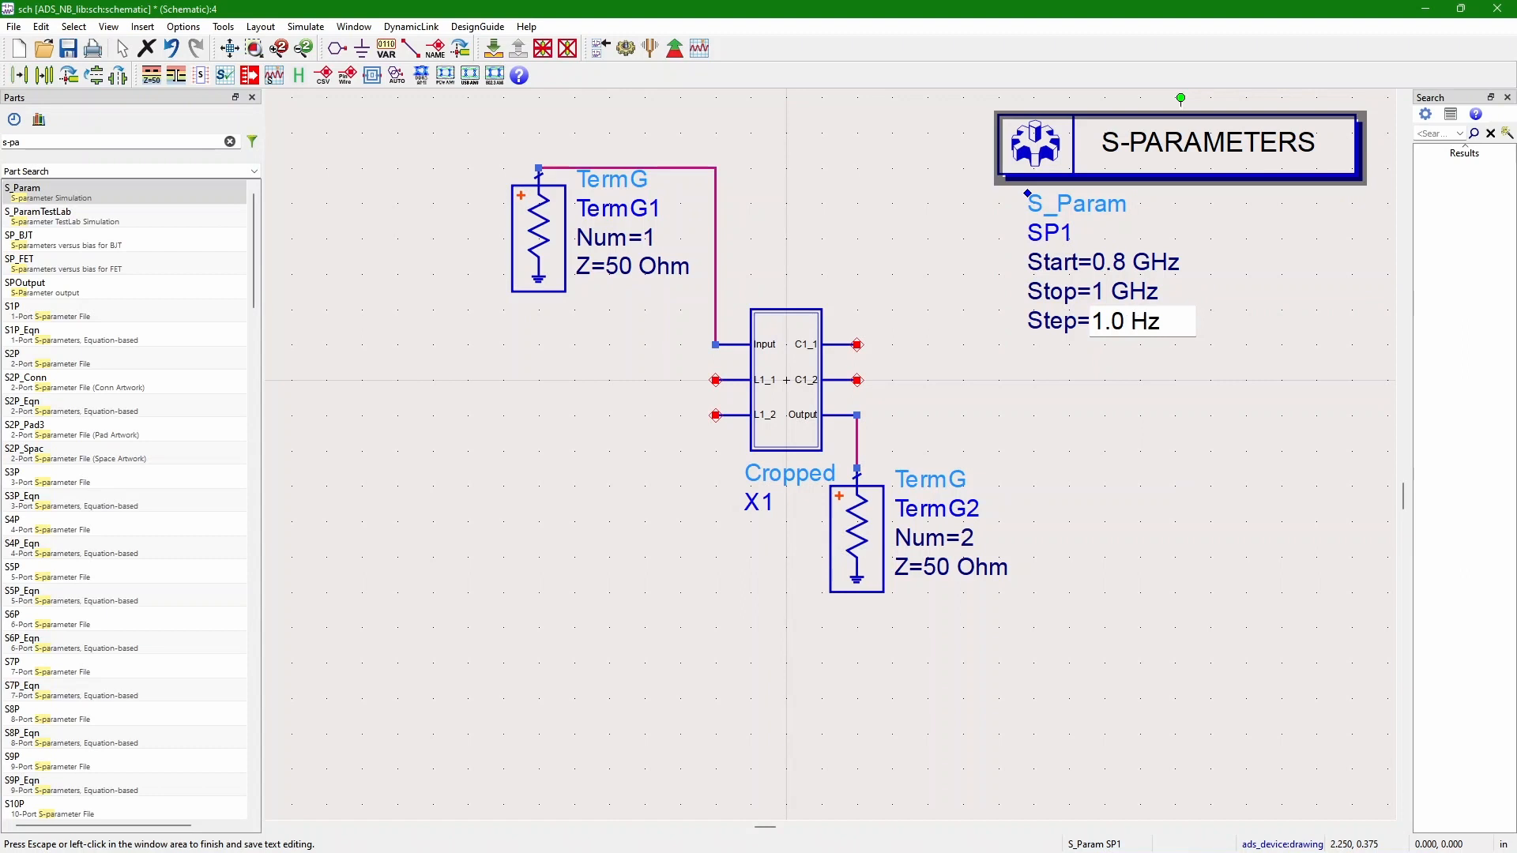
type("M")
key("Escape")
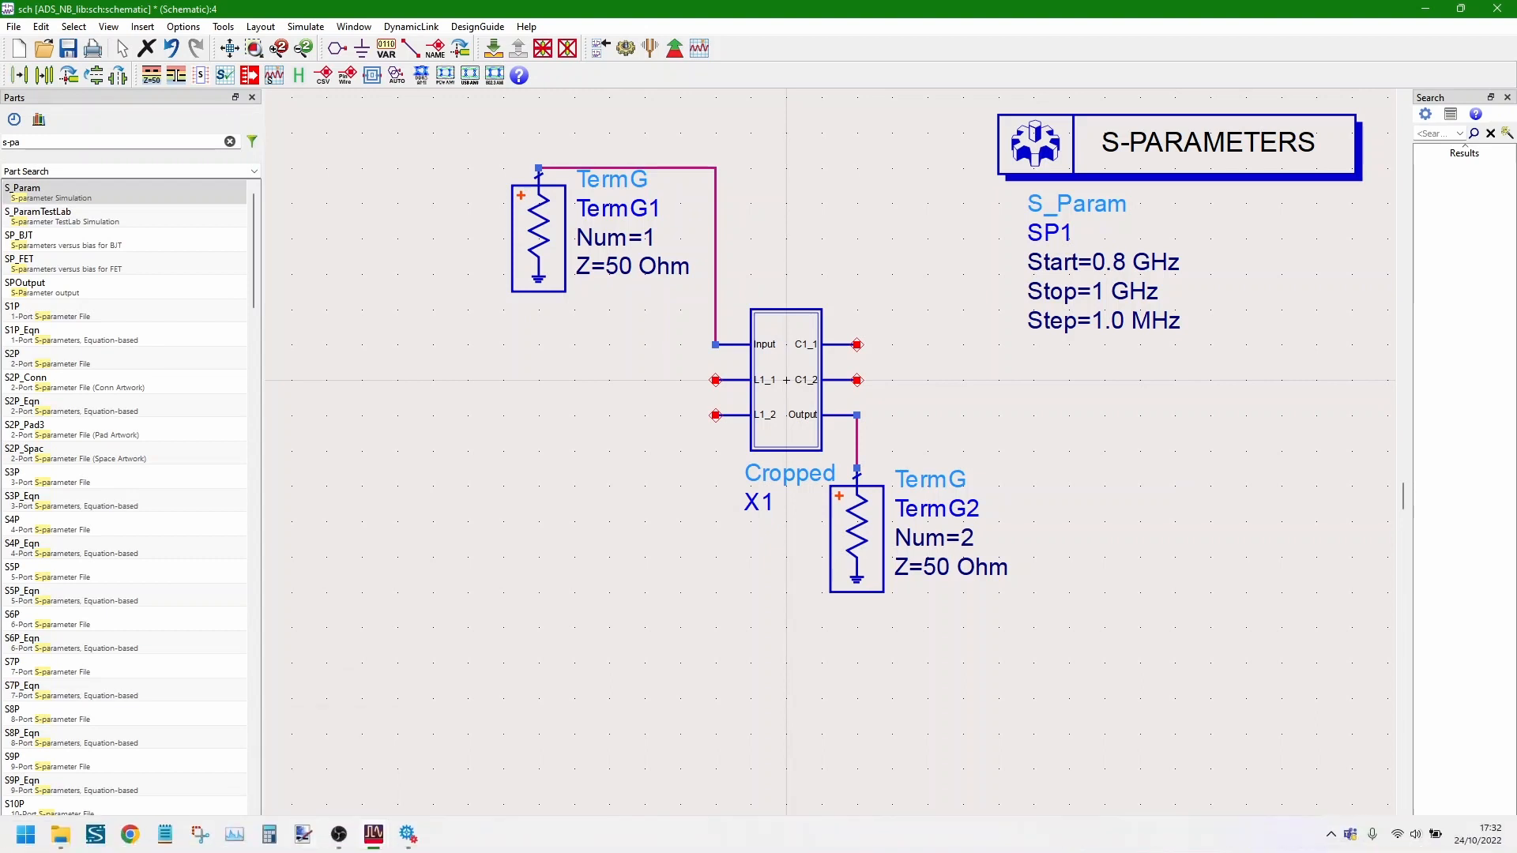
- Install the Murata.zip design kit in the ADS documents folder, overwriting the existing kit, and add muRataLibWeb to the workspace
left_click(373, 834)
left_click(287, 746)
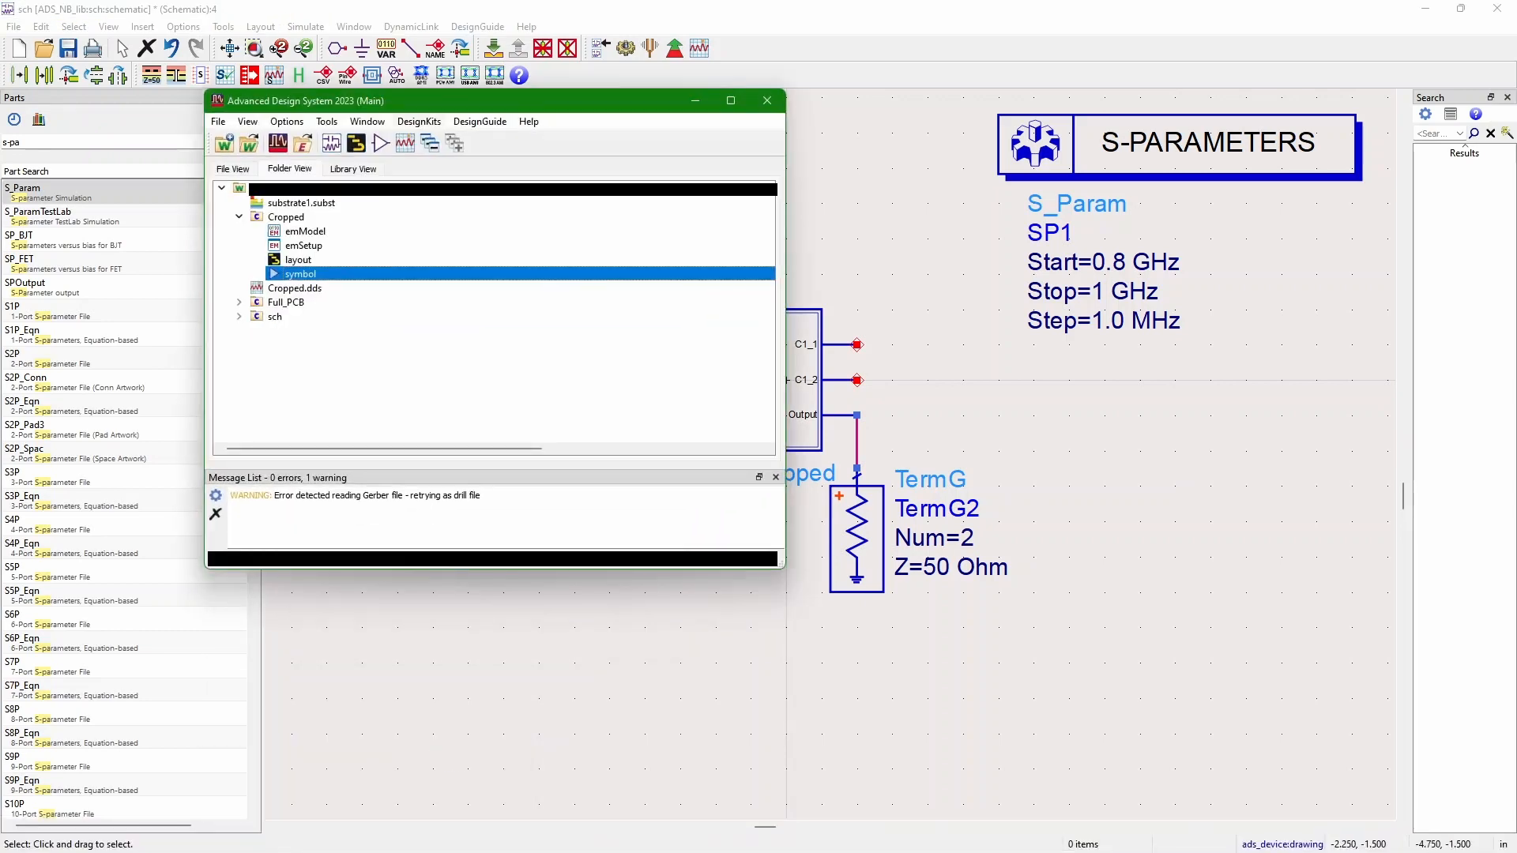
left_click(418, 121)
left_click(456, 140)
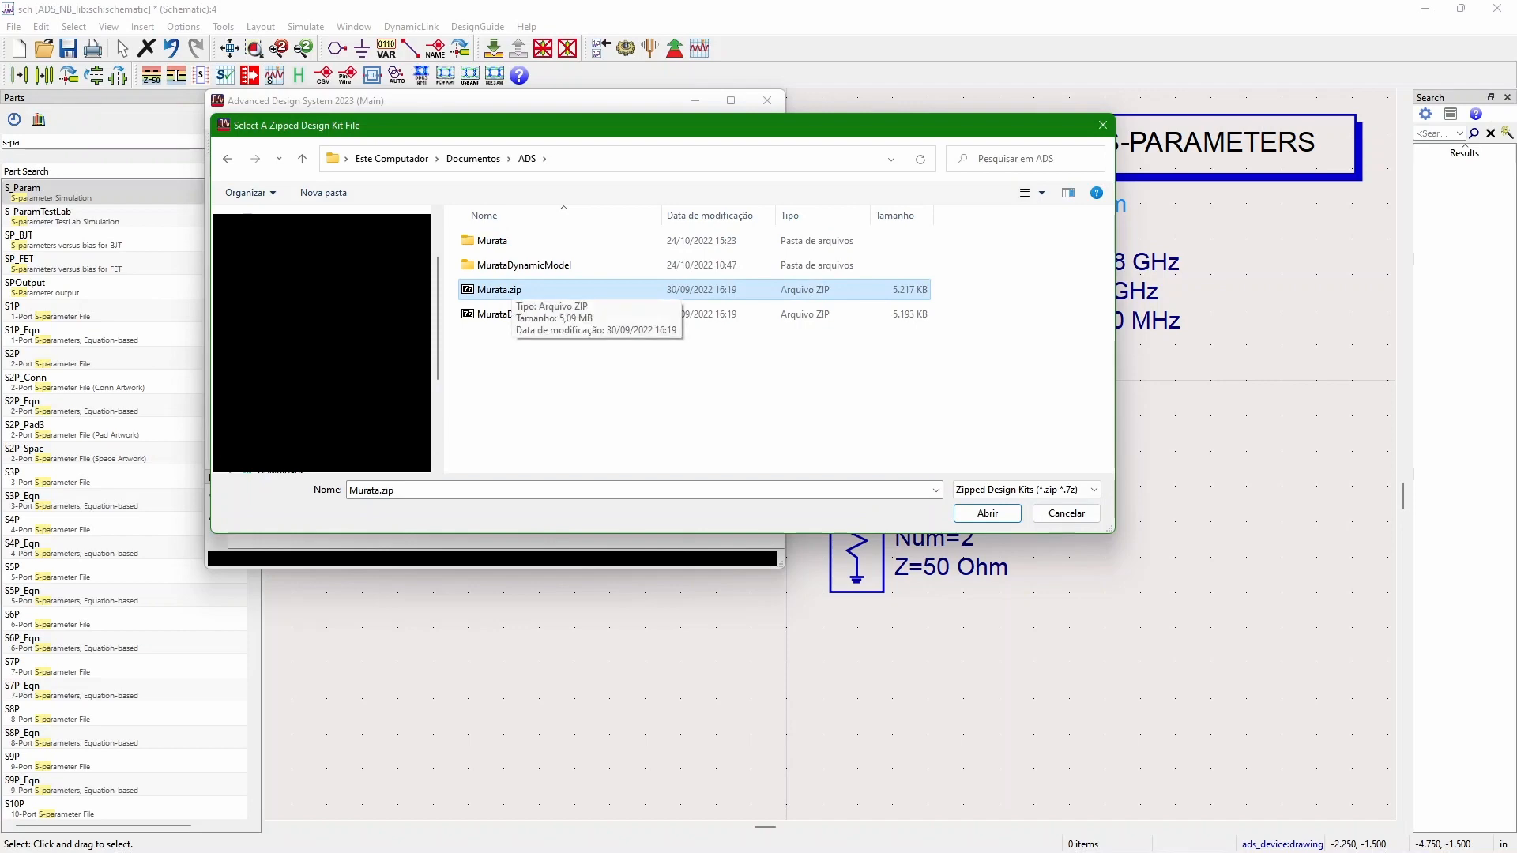
left_click(987, 513)
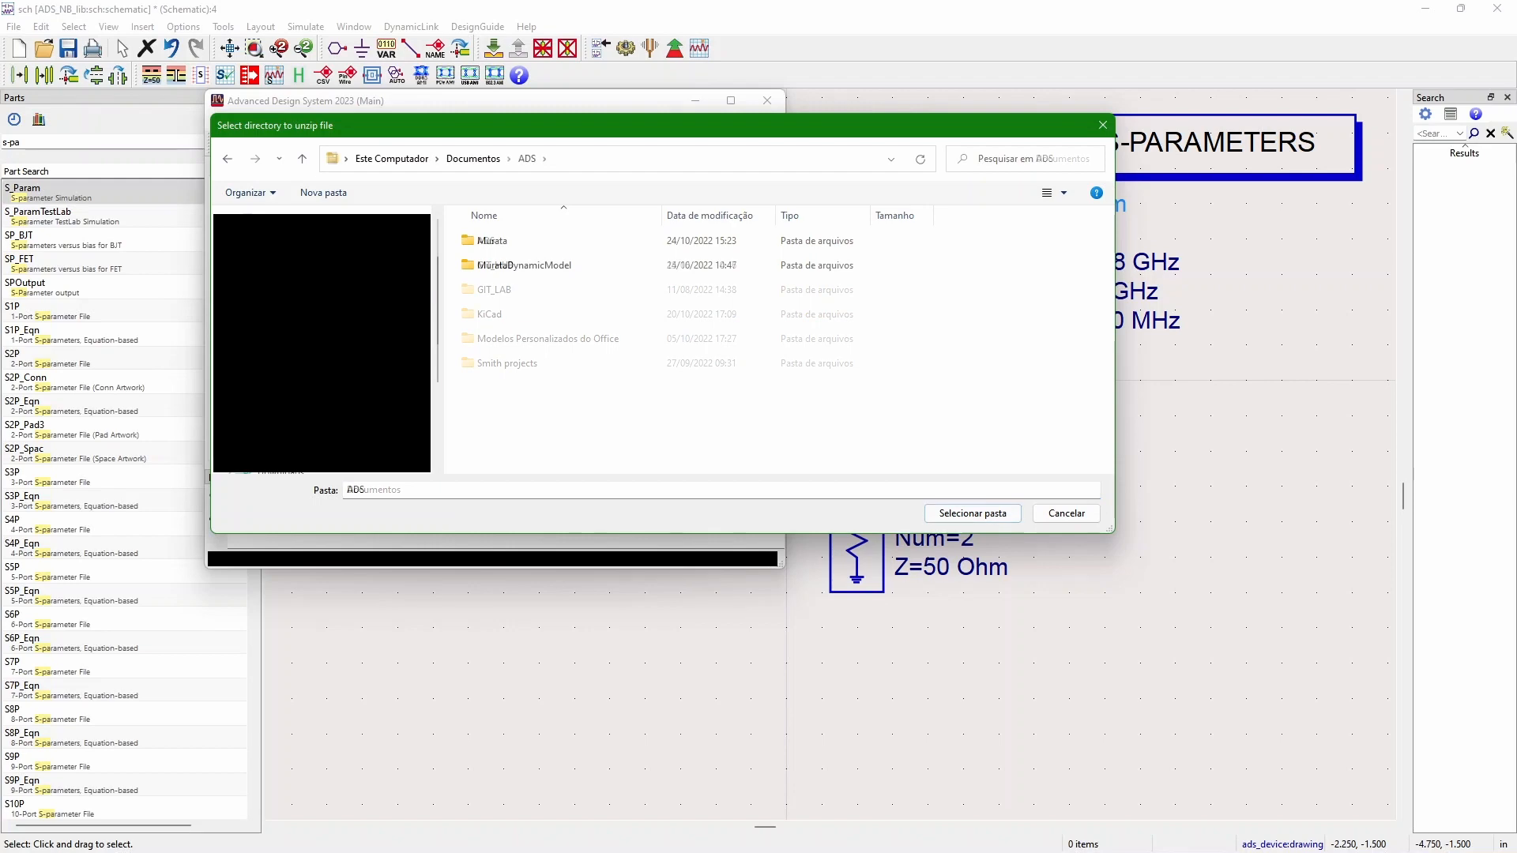
left_click(972, 514)
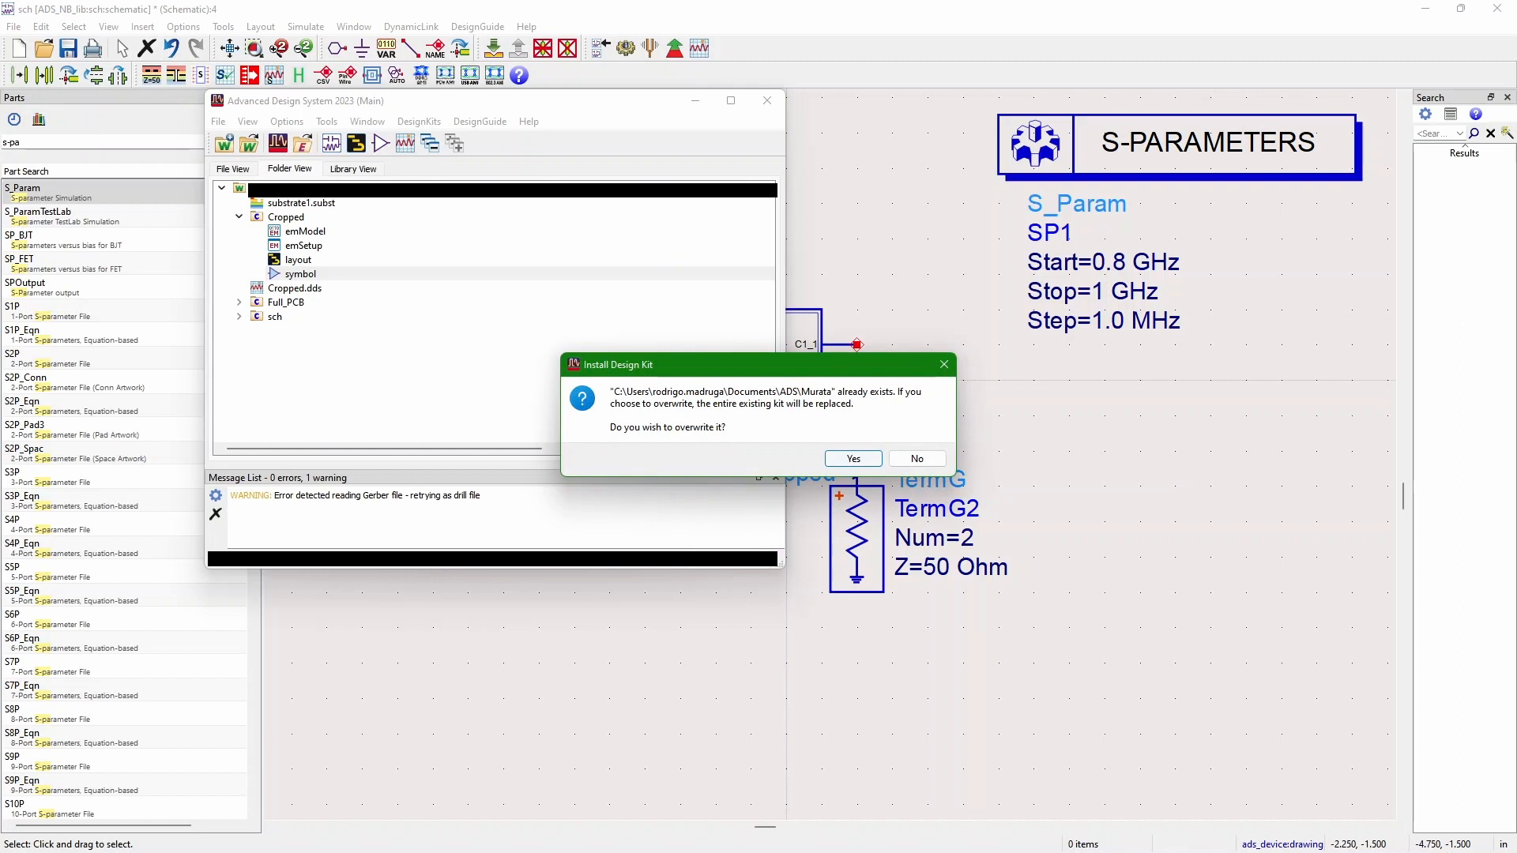
left_click(854, 459)
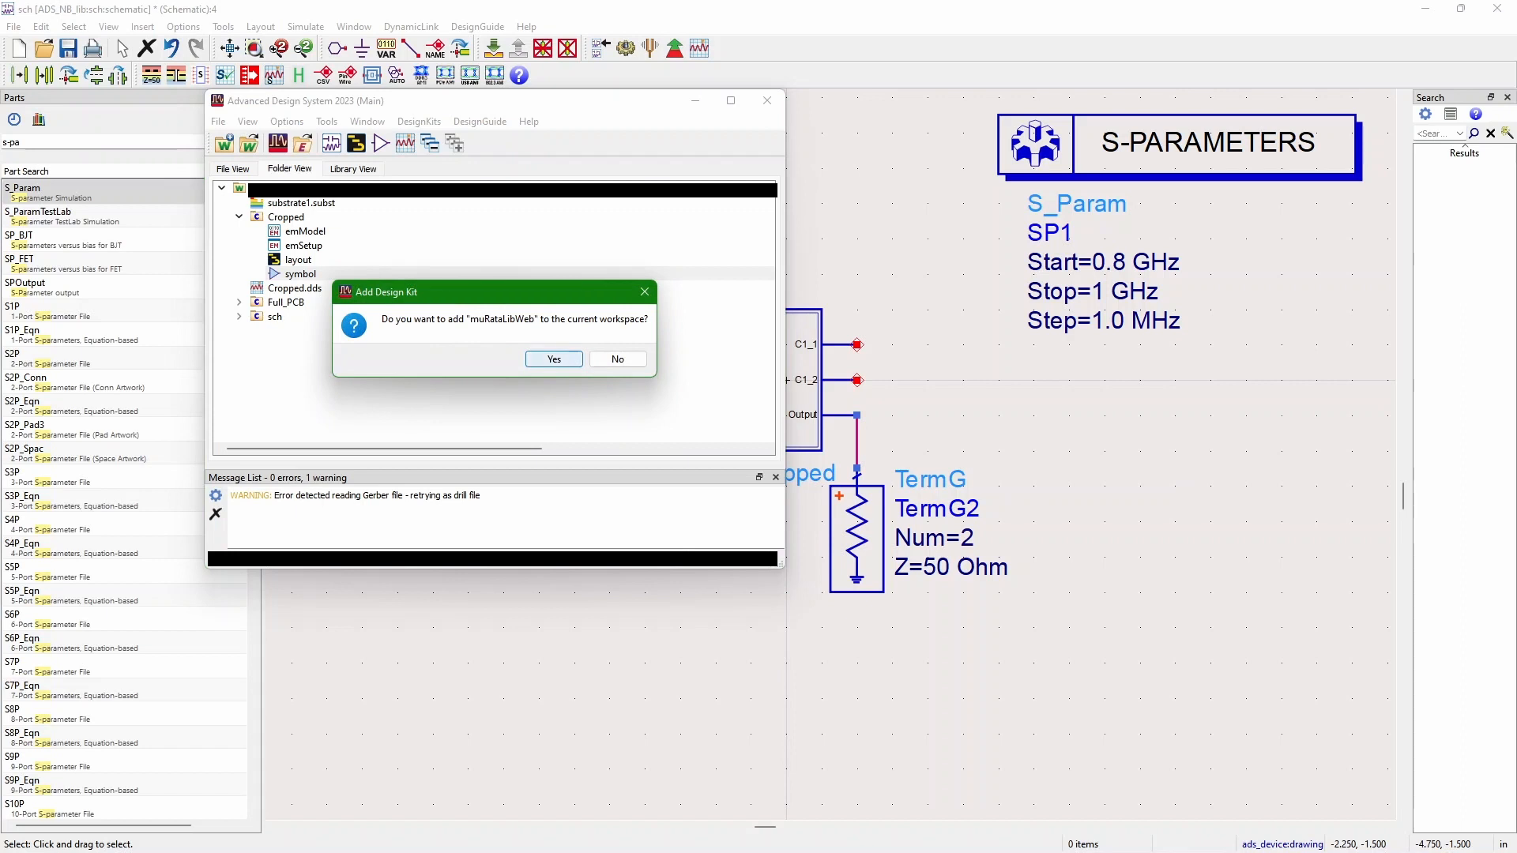
left_click(554, 359)
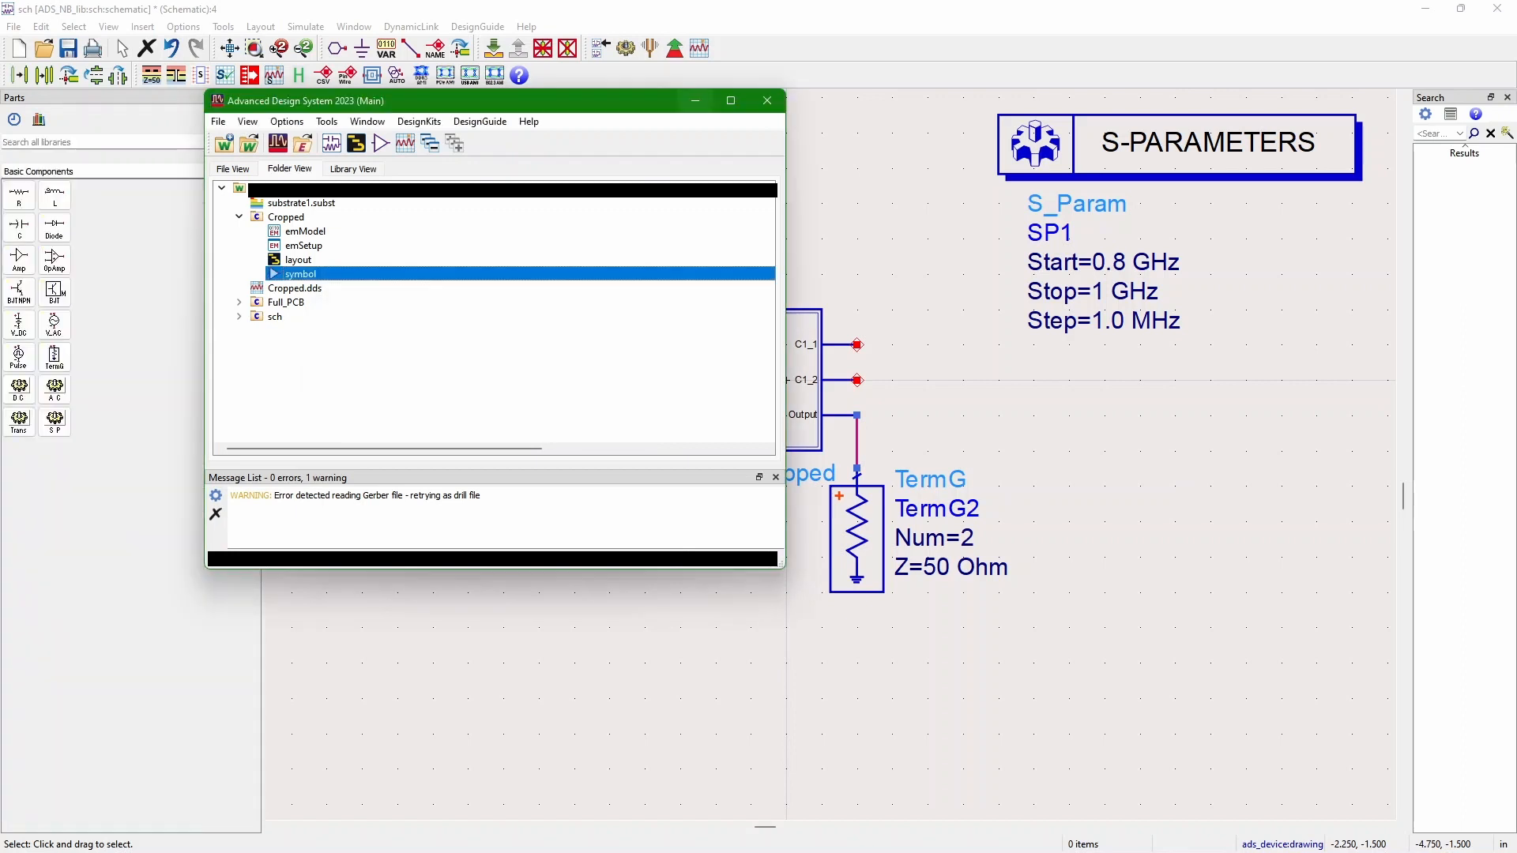
left_click(695, 101)
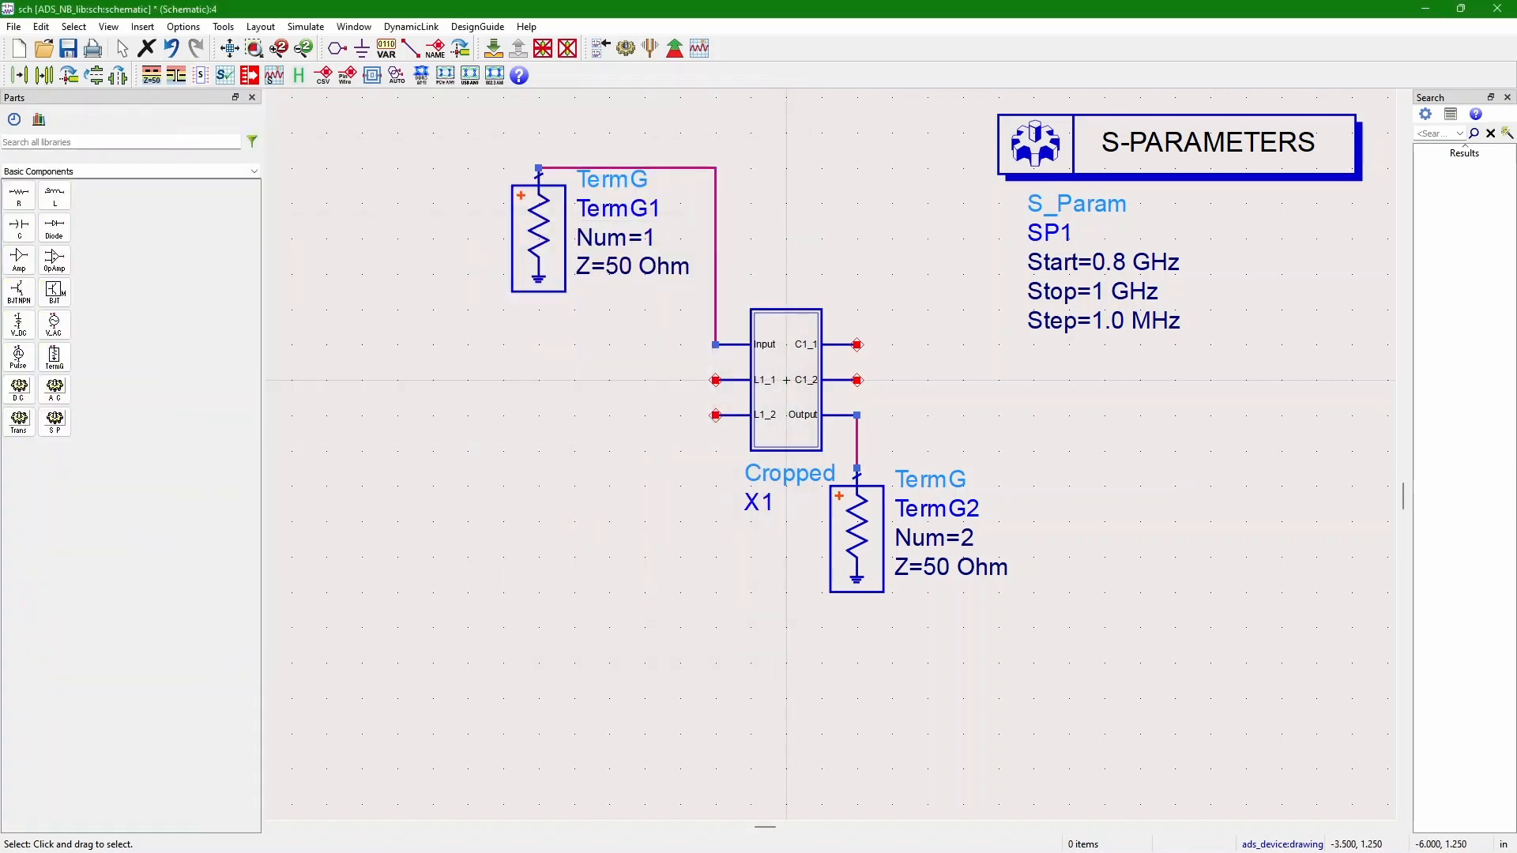
- Place a muRata LQP03TN_Z2 inductor left of the Cropped block and a GRM03 capacitor right of it, with their part numbers hidden
left_click(254, 171)
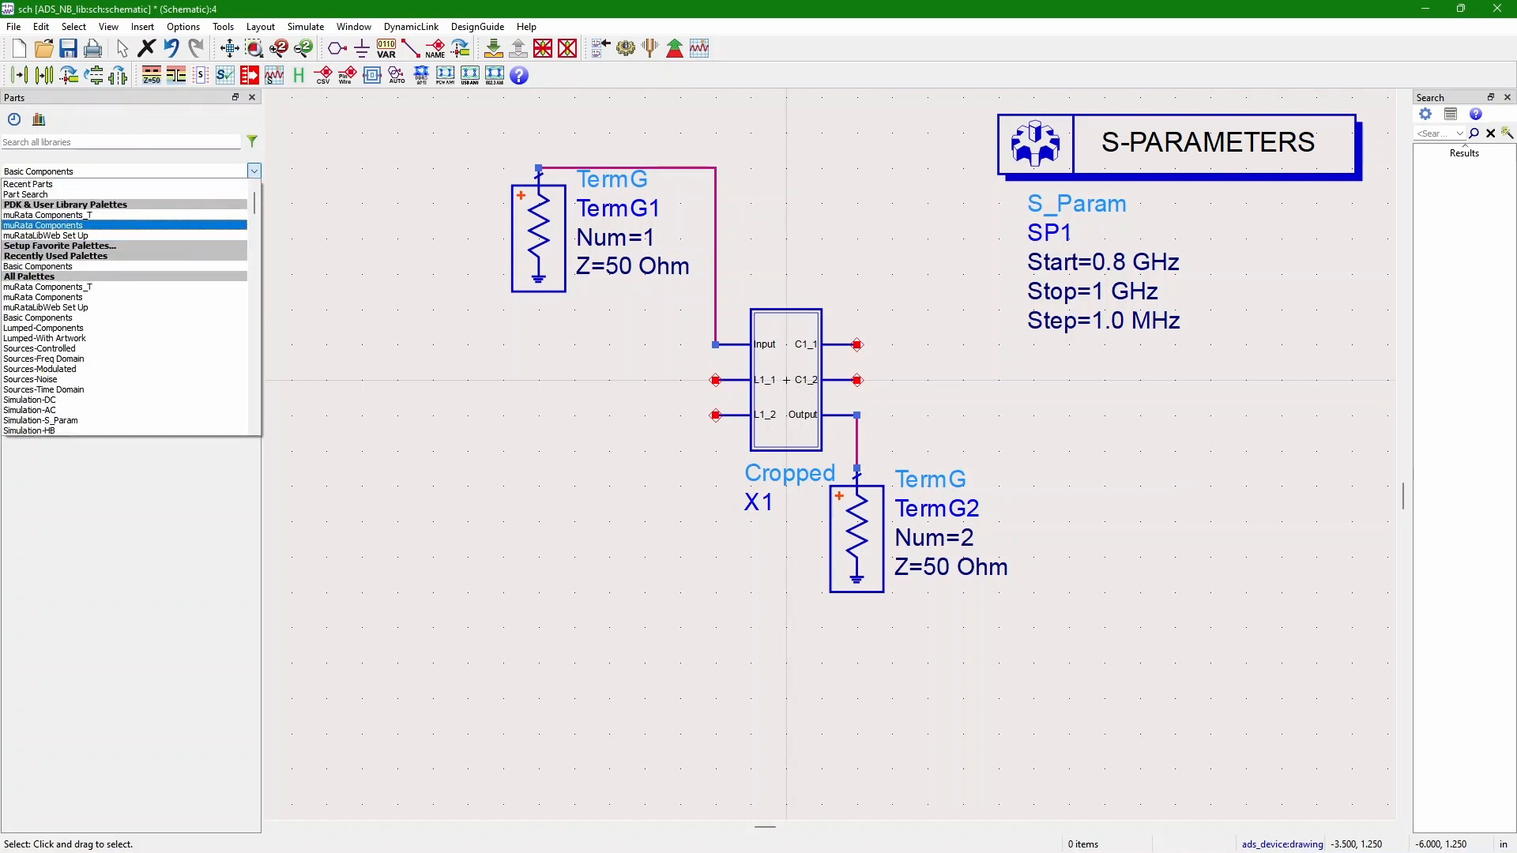
left_click(44, 225)
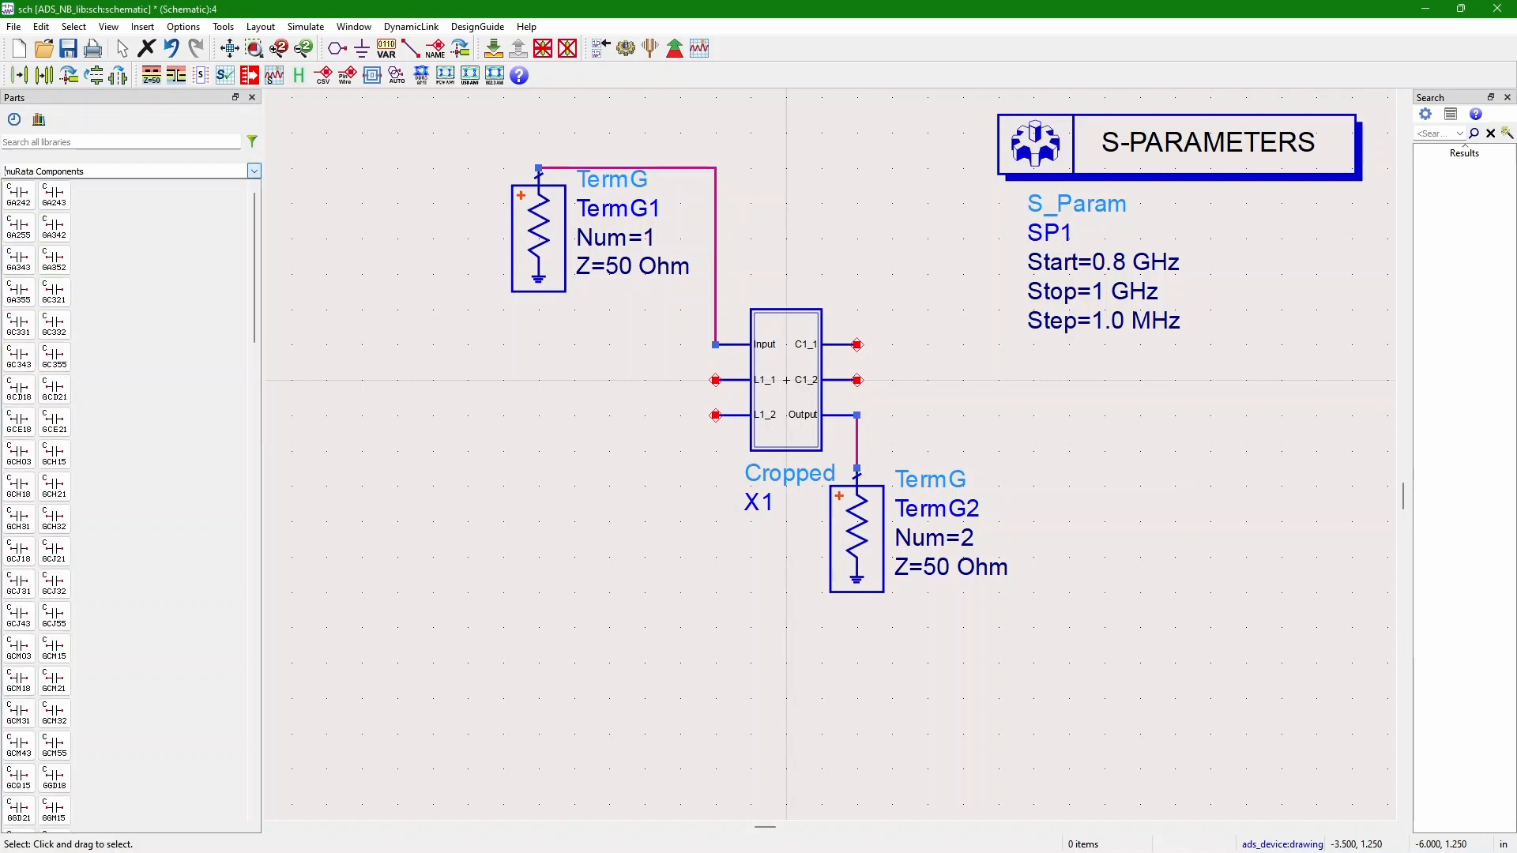
scroll(37, 506, "down", 20)
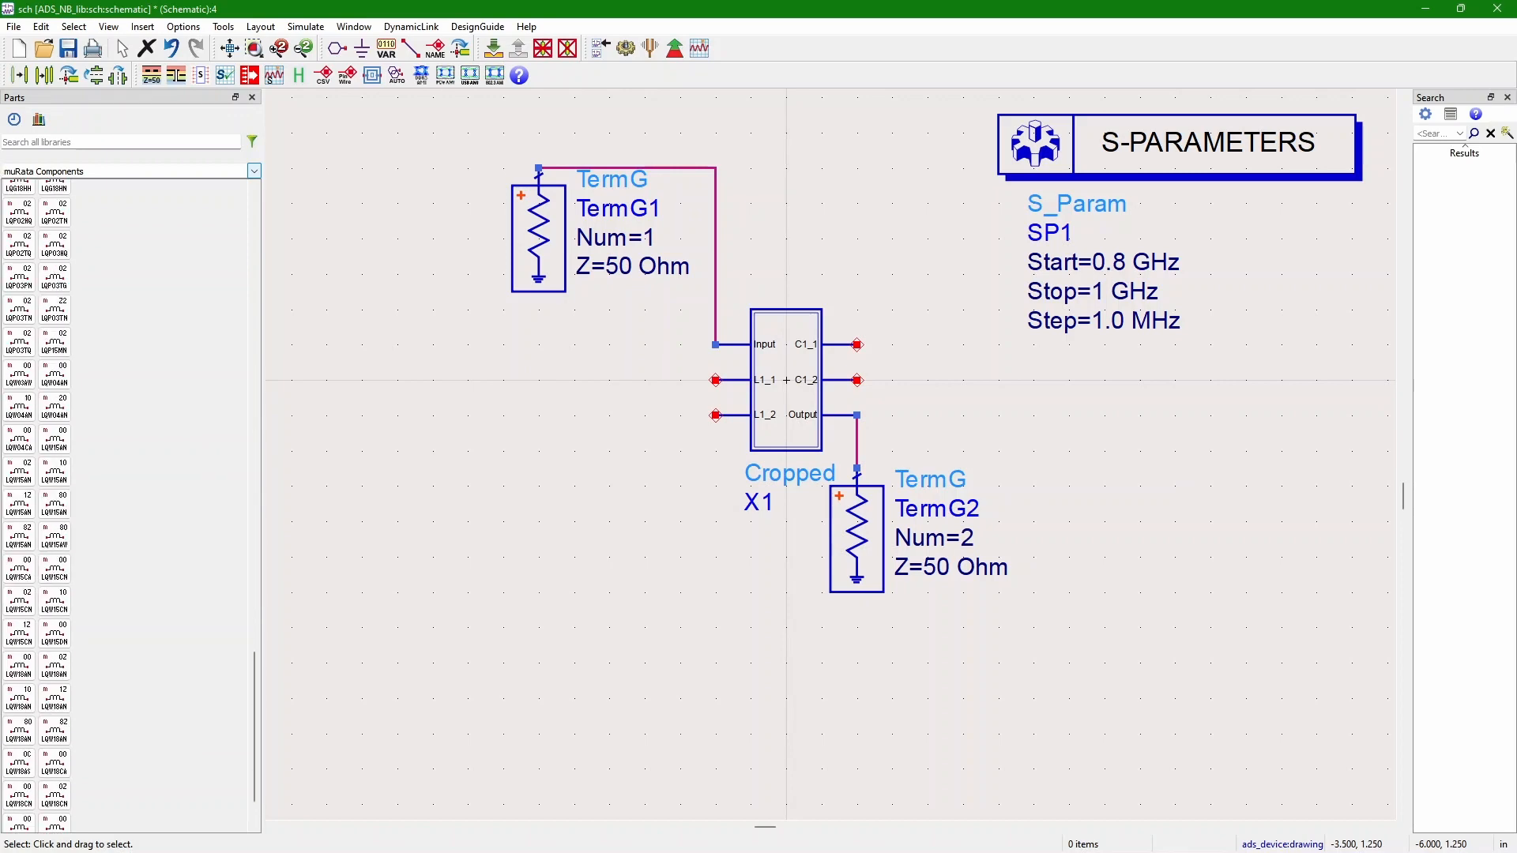
scroll(37, 505, "up", 5)
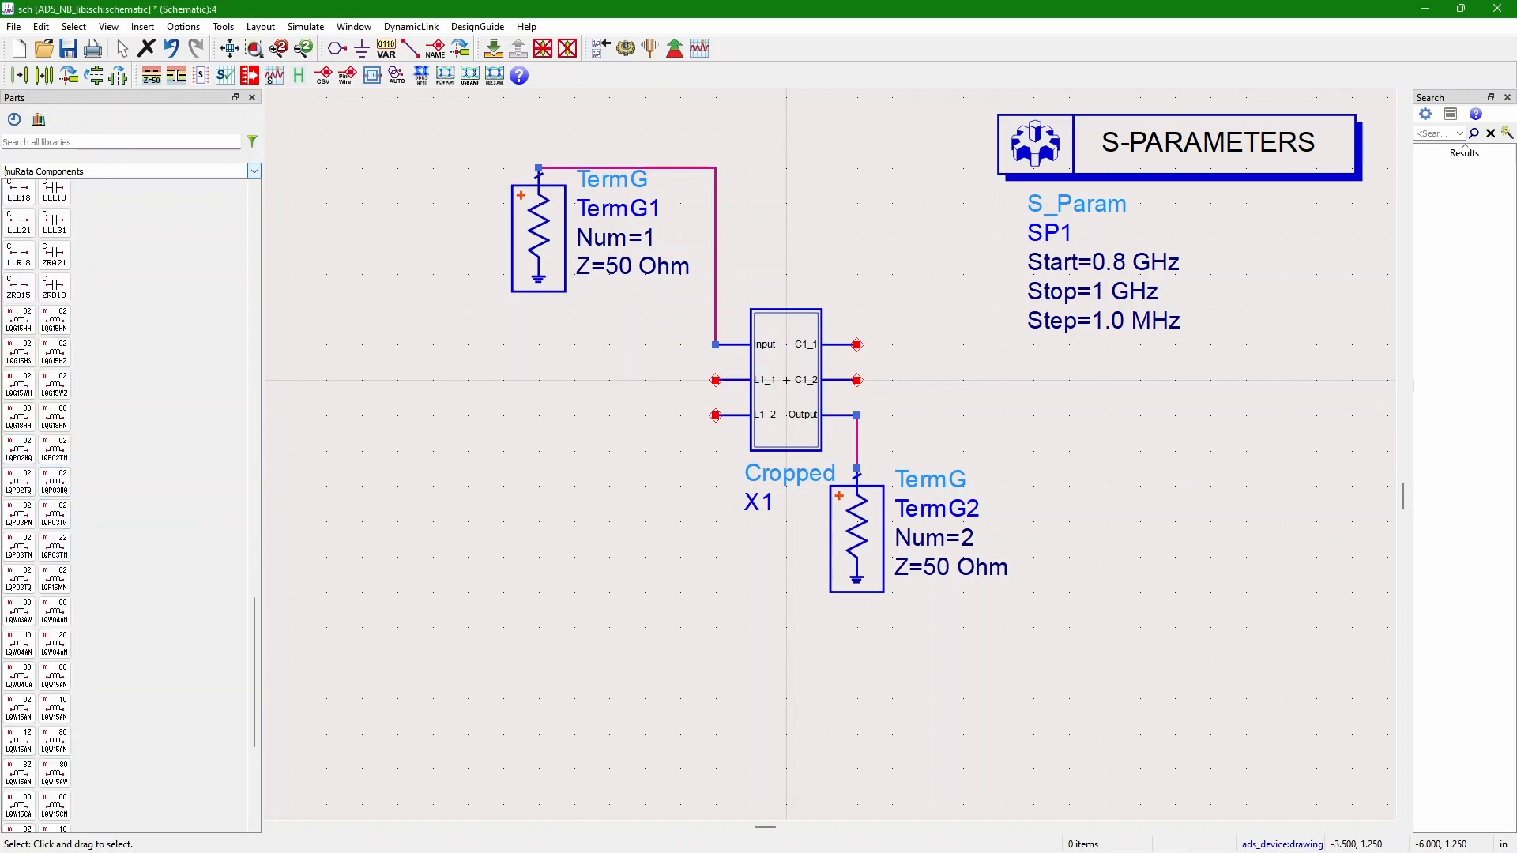
left_click(19, 549)
left_click(521, 380)
left_click_drag(574, 397, 485, 450)
double_click(486, 451)
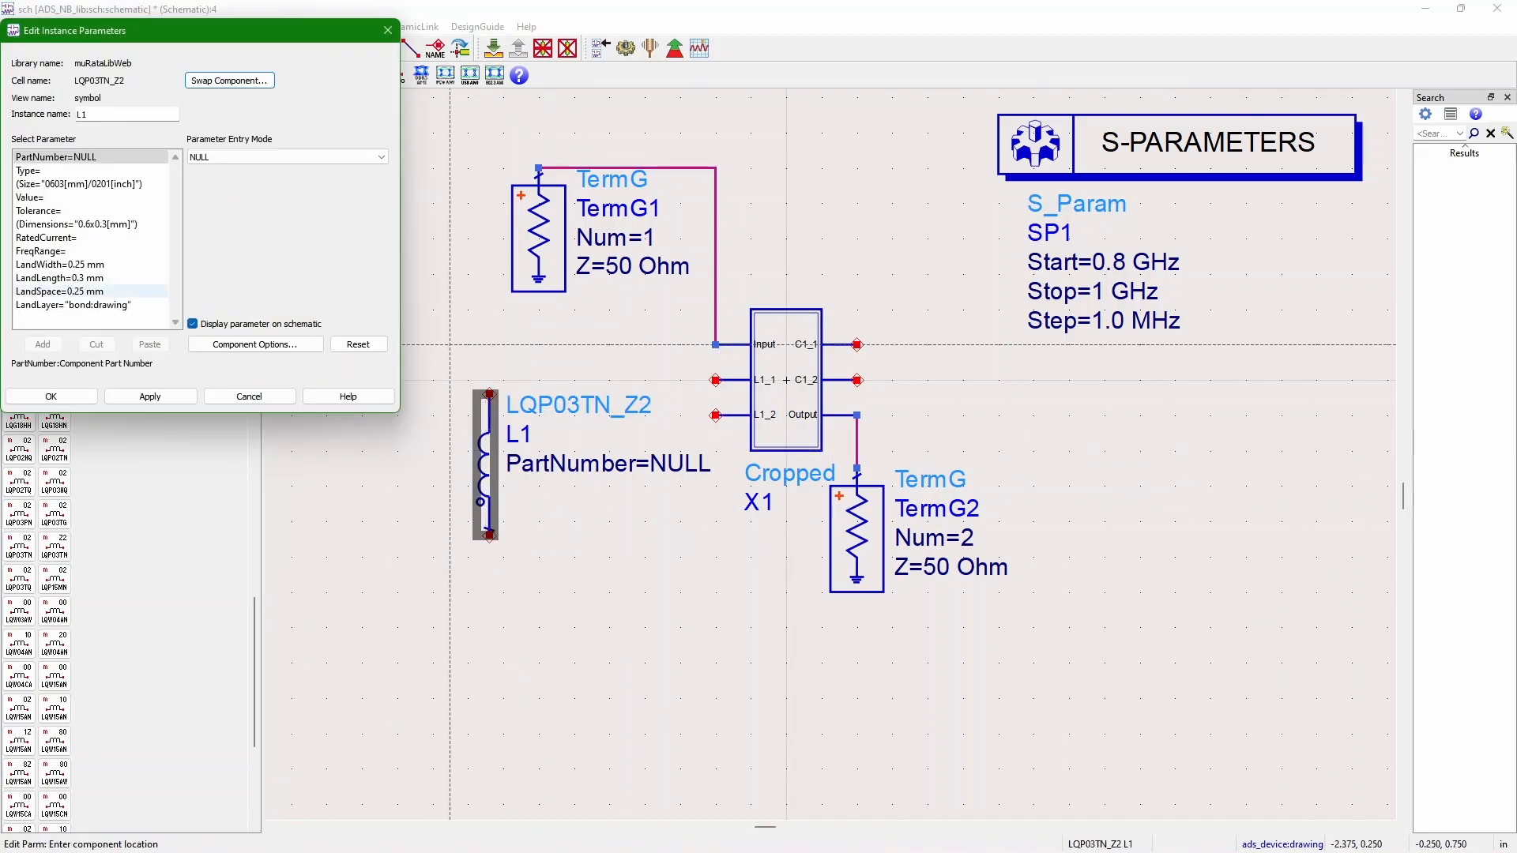
left_click(50, 395)
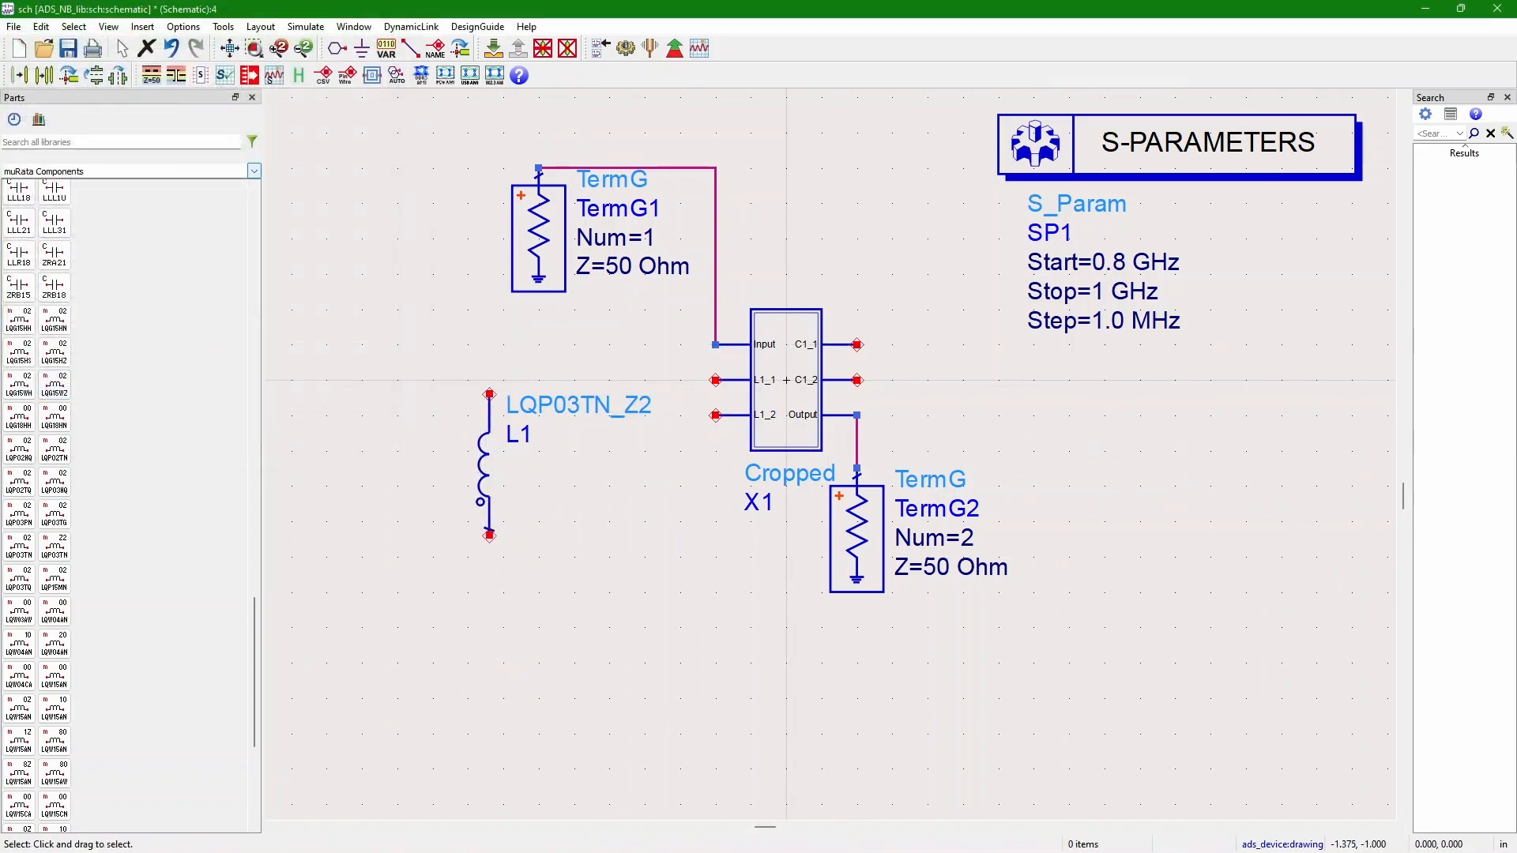
scroll(36, 506, "up", 10)
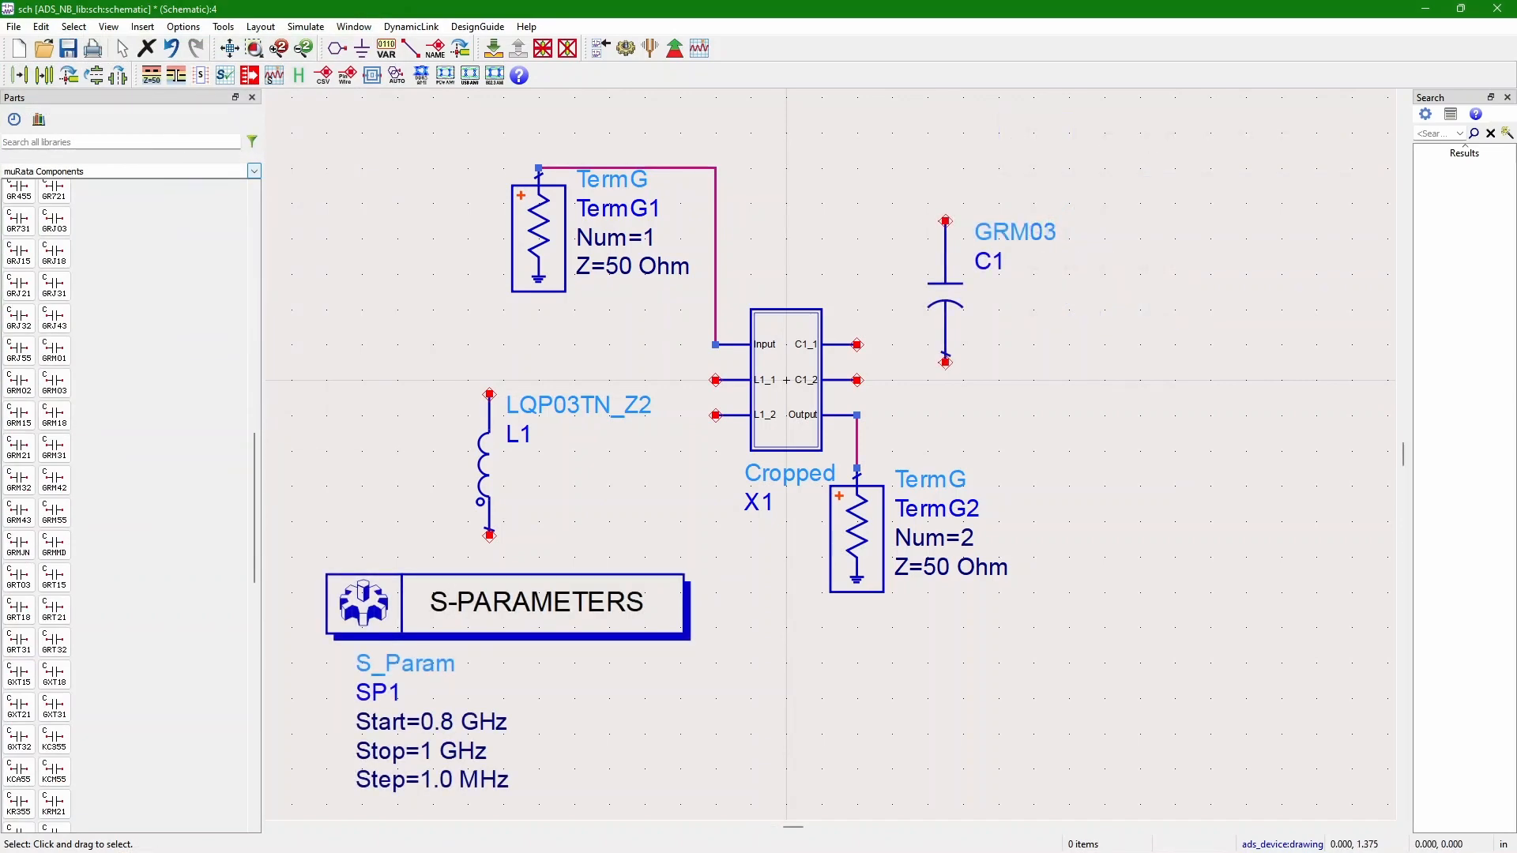
- Wire the inductor's upper end to the Cropped block's L1_1 pin and its lower end to L1_2
key("ctrl+w")
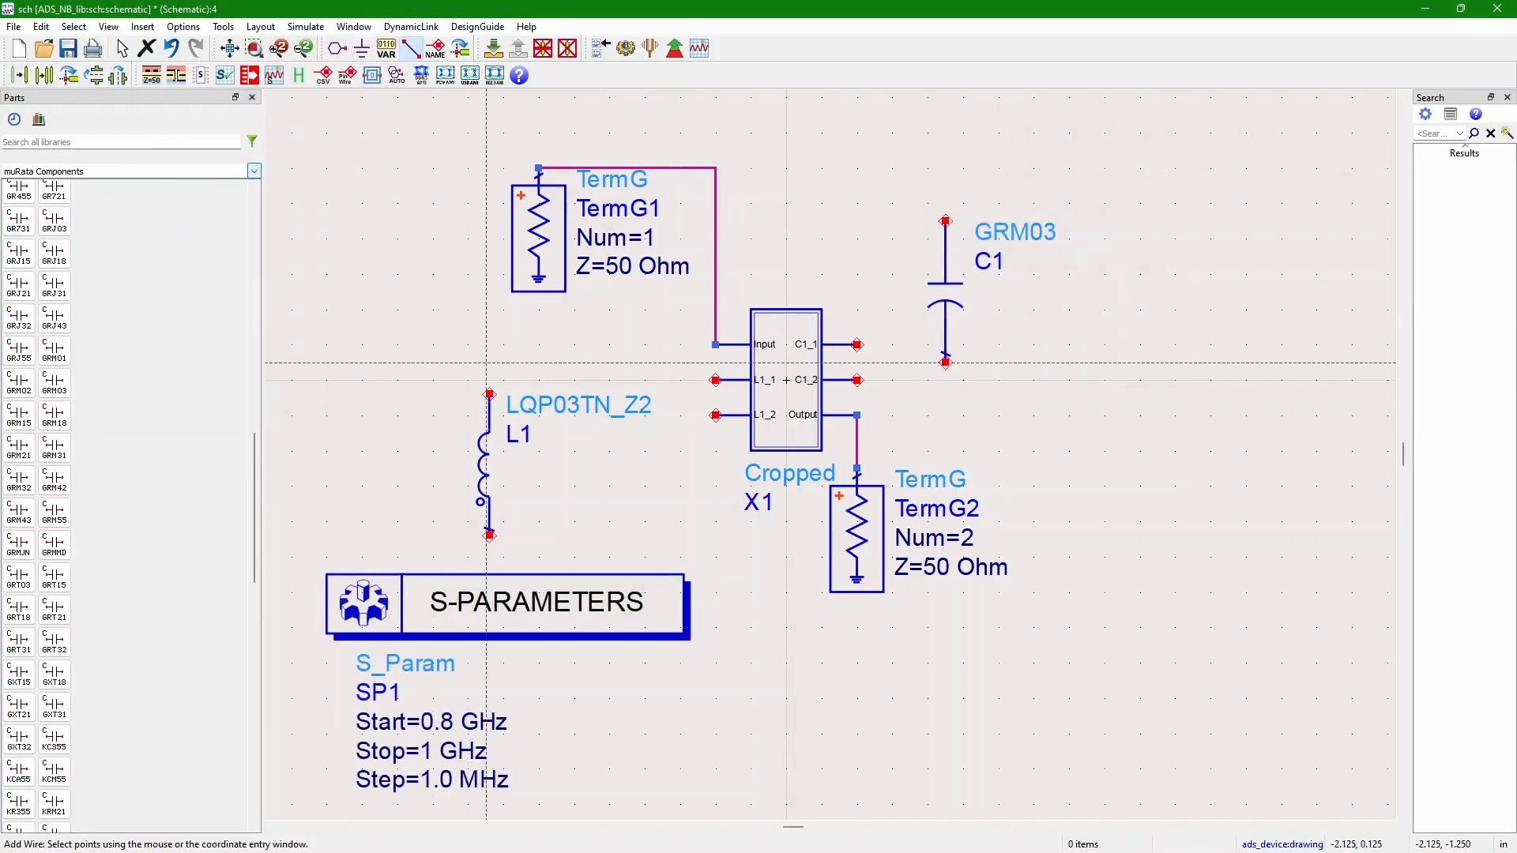
left_click(489, 393)
left_click(715, 380)
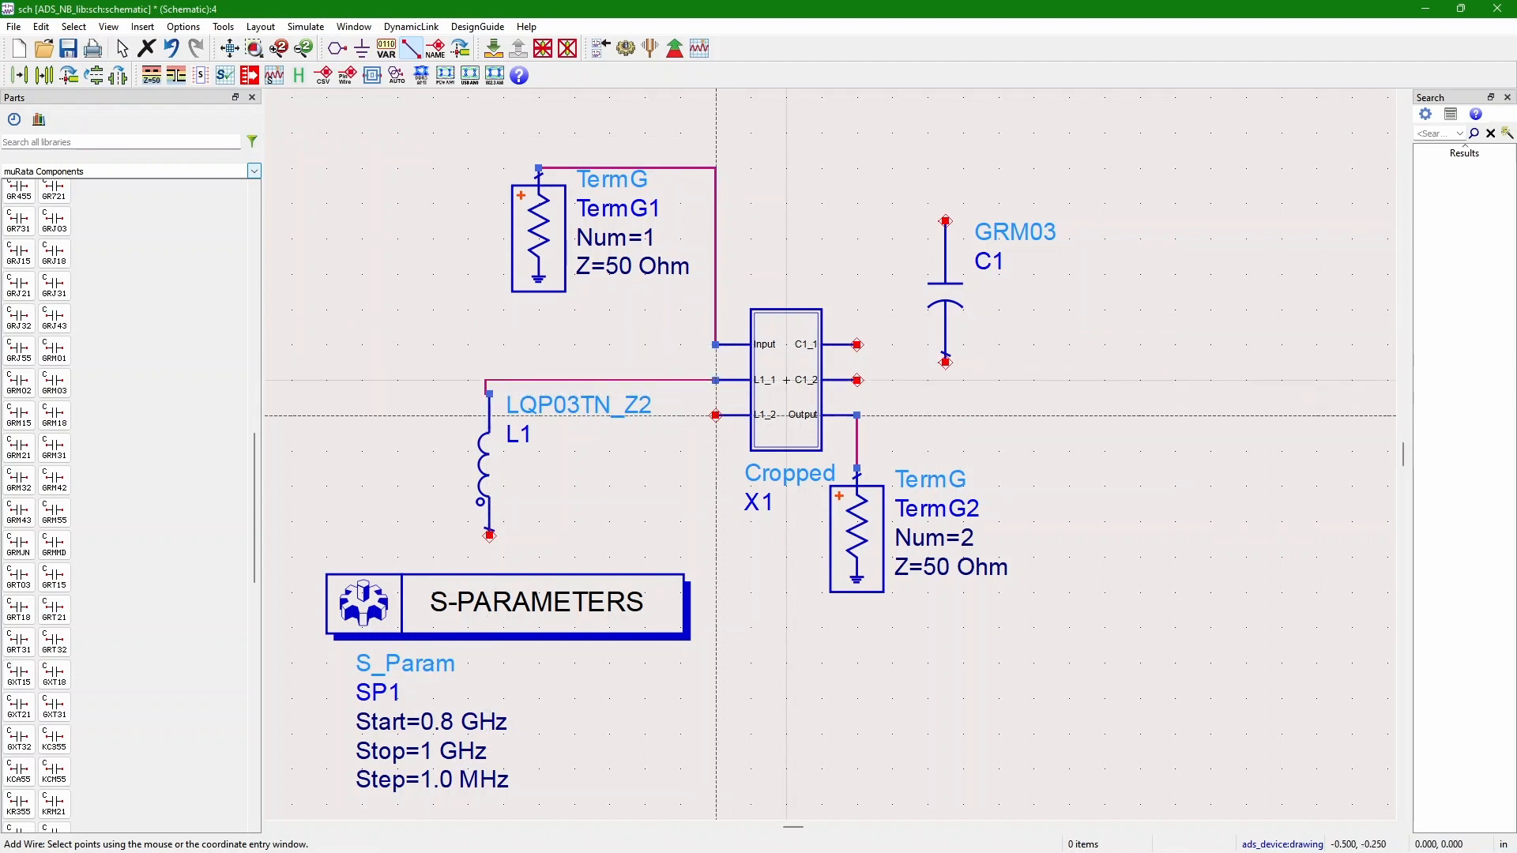
left_click(489, 535)
left_click(662, 539)
left_click(716, 415)
- Wire the capacitor's upper end to the Cropped block's C1_1 pin and its lower end to C1_2
left_click(875, 203)
left_click(945, 221)
left_click(946, 361)
left_click(857, 380)
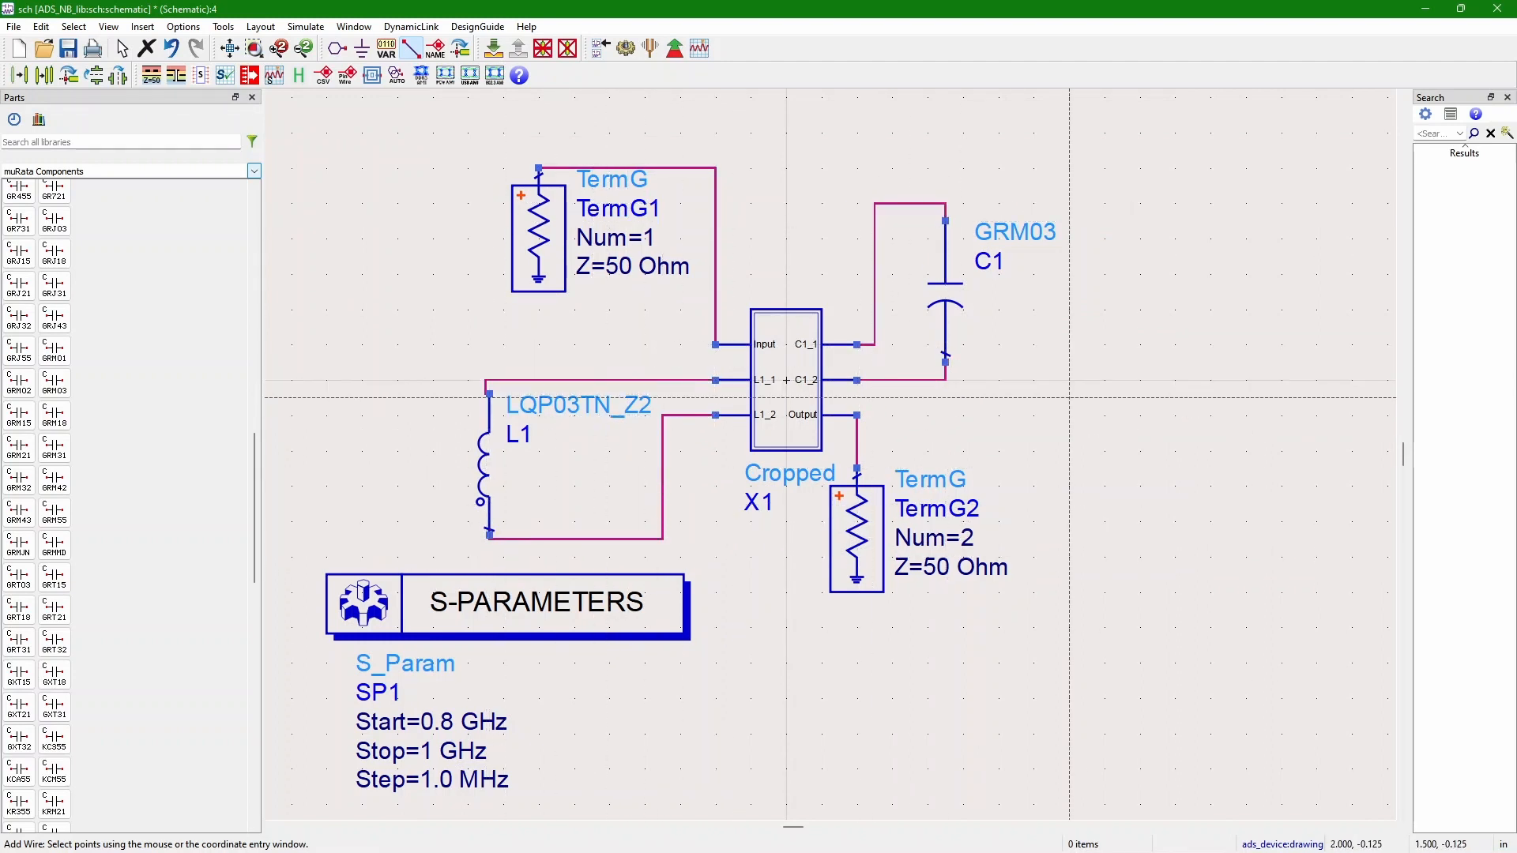
key("Escape")
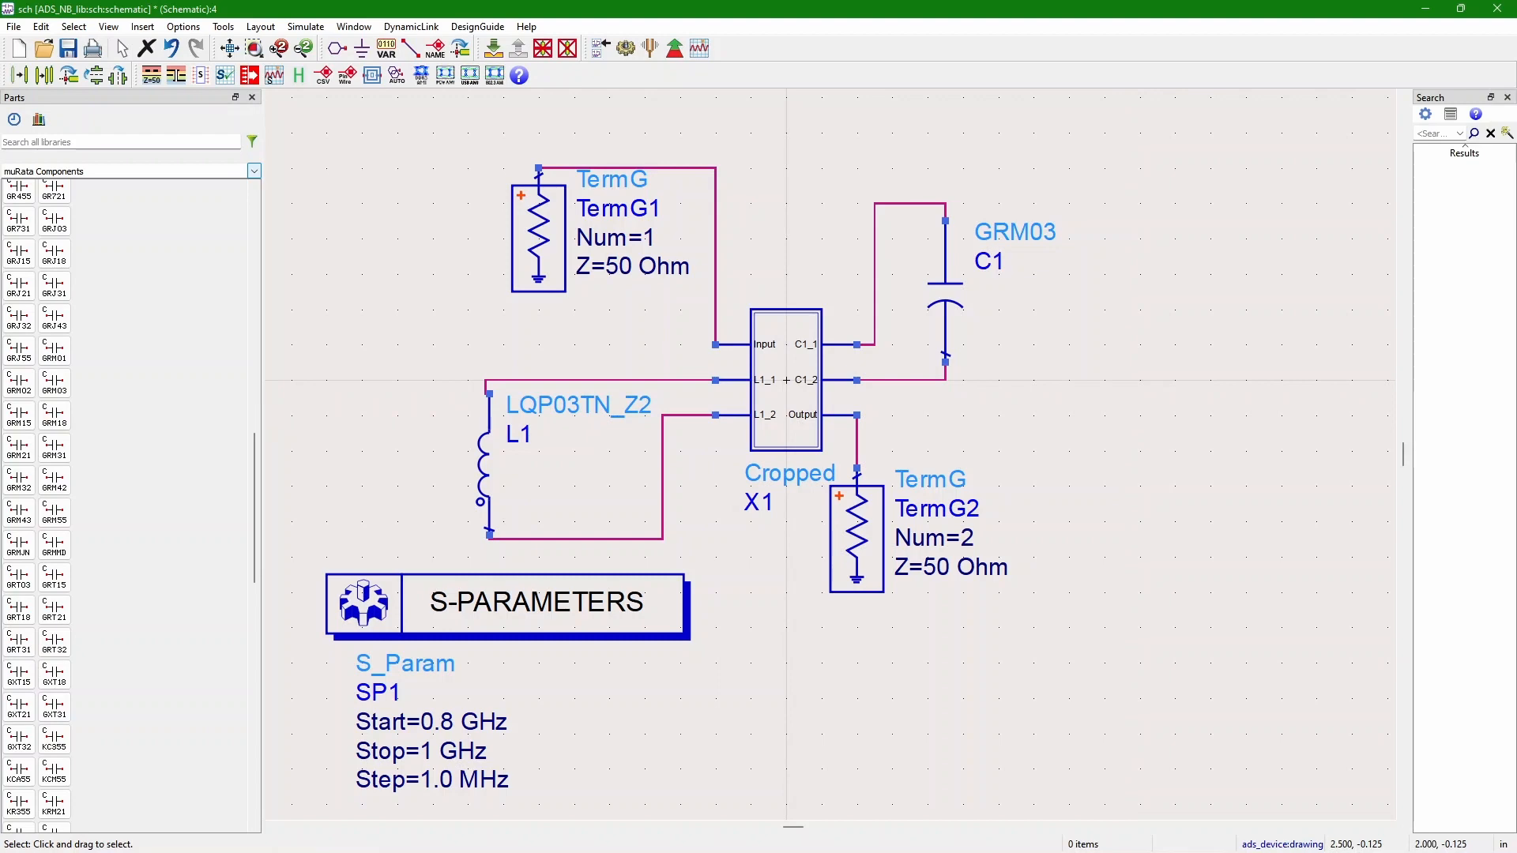
- Place the muRataLibWeb_Include netlist include component below the circuit, to the right of the S-parameter settings
mouse_move(1086, 416)
left_mouse_down()
mouse_move(1062, 401)
mouse_move(1079, 388)
left_mouse_up()
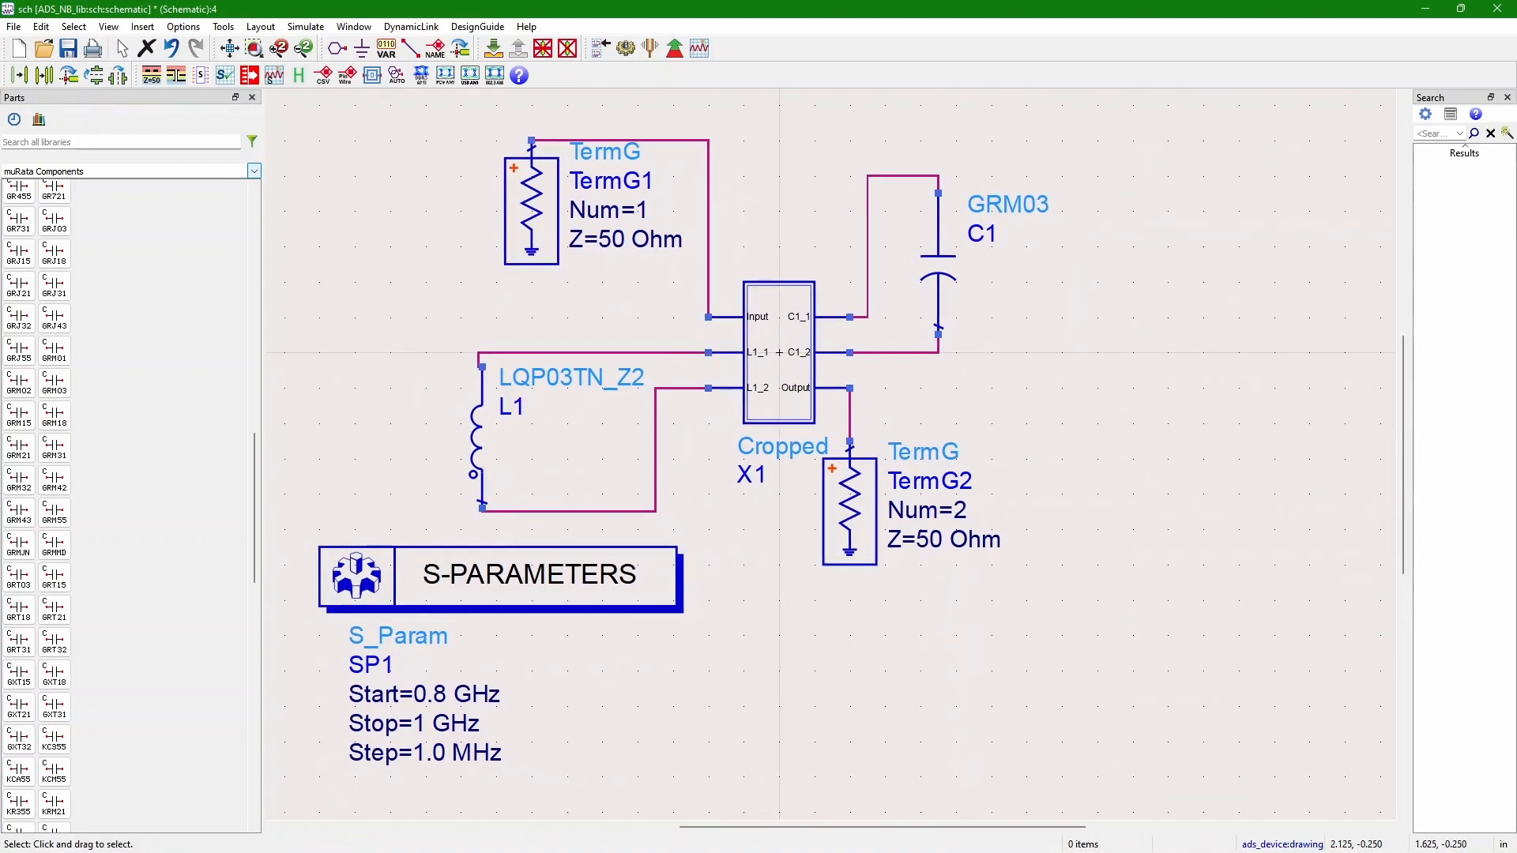
left_click(120, 142)
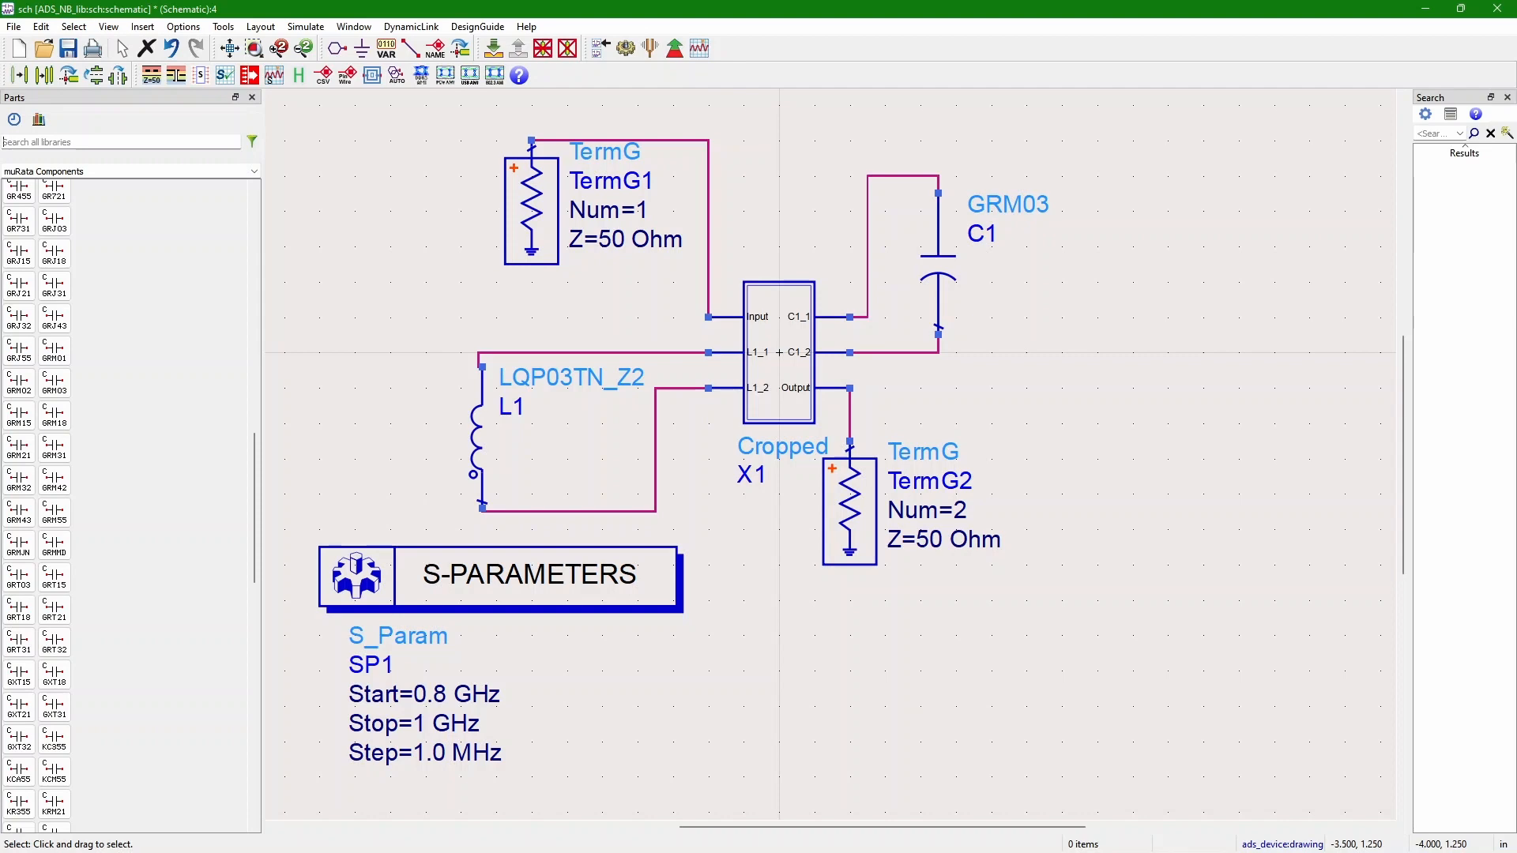
type("murata")
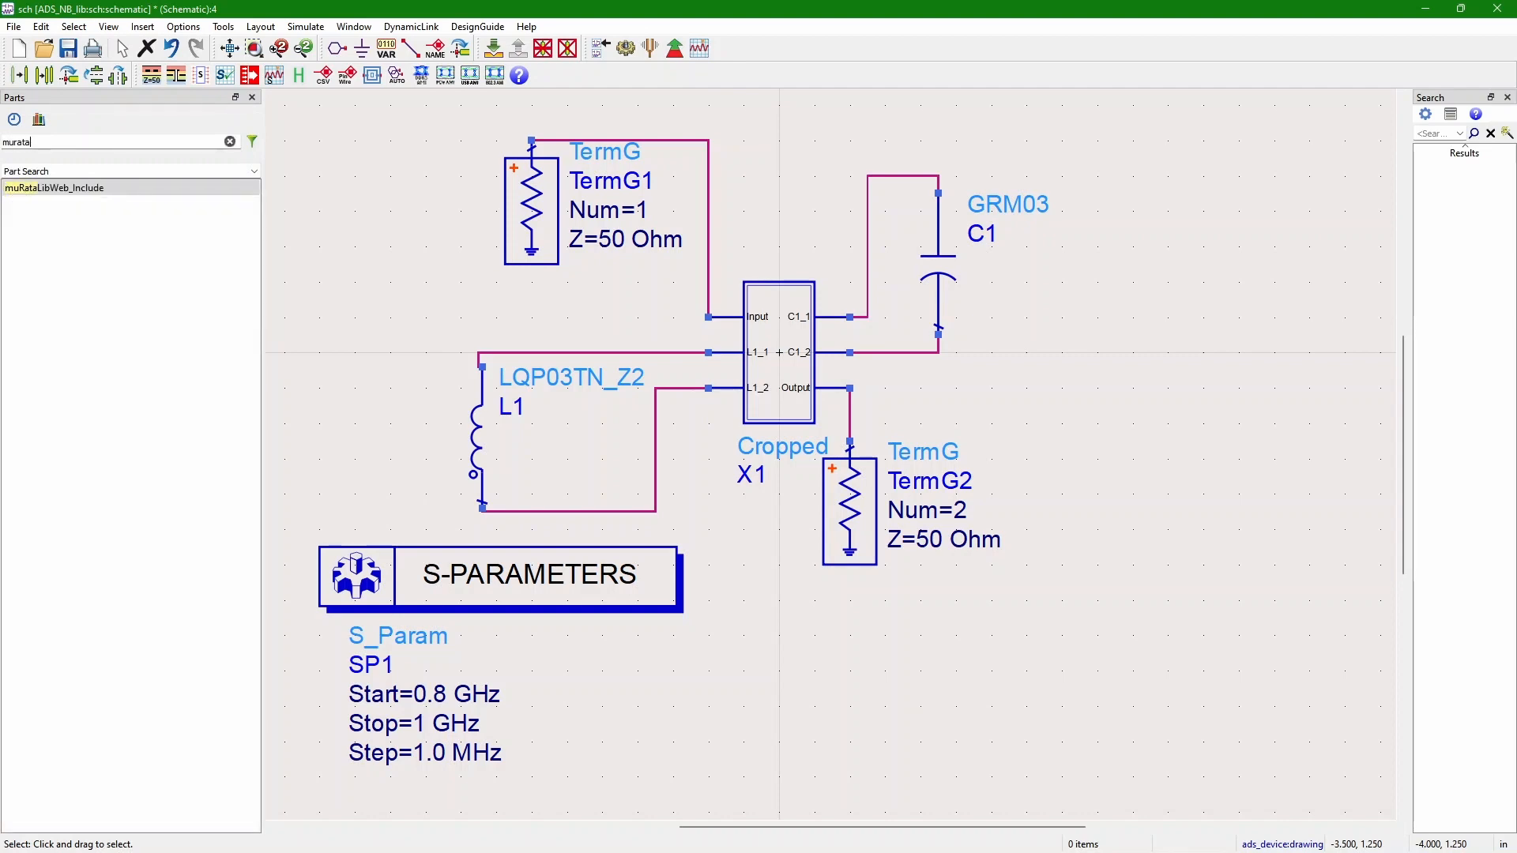
left_click(56, 188)
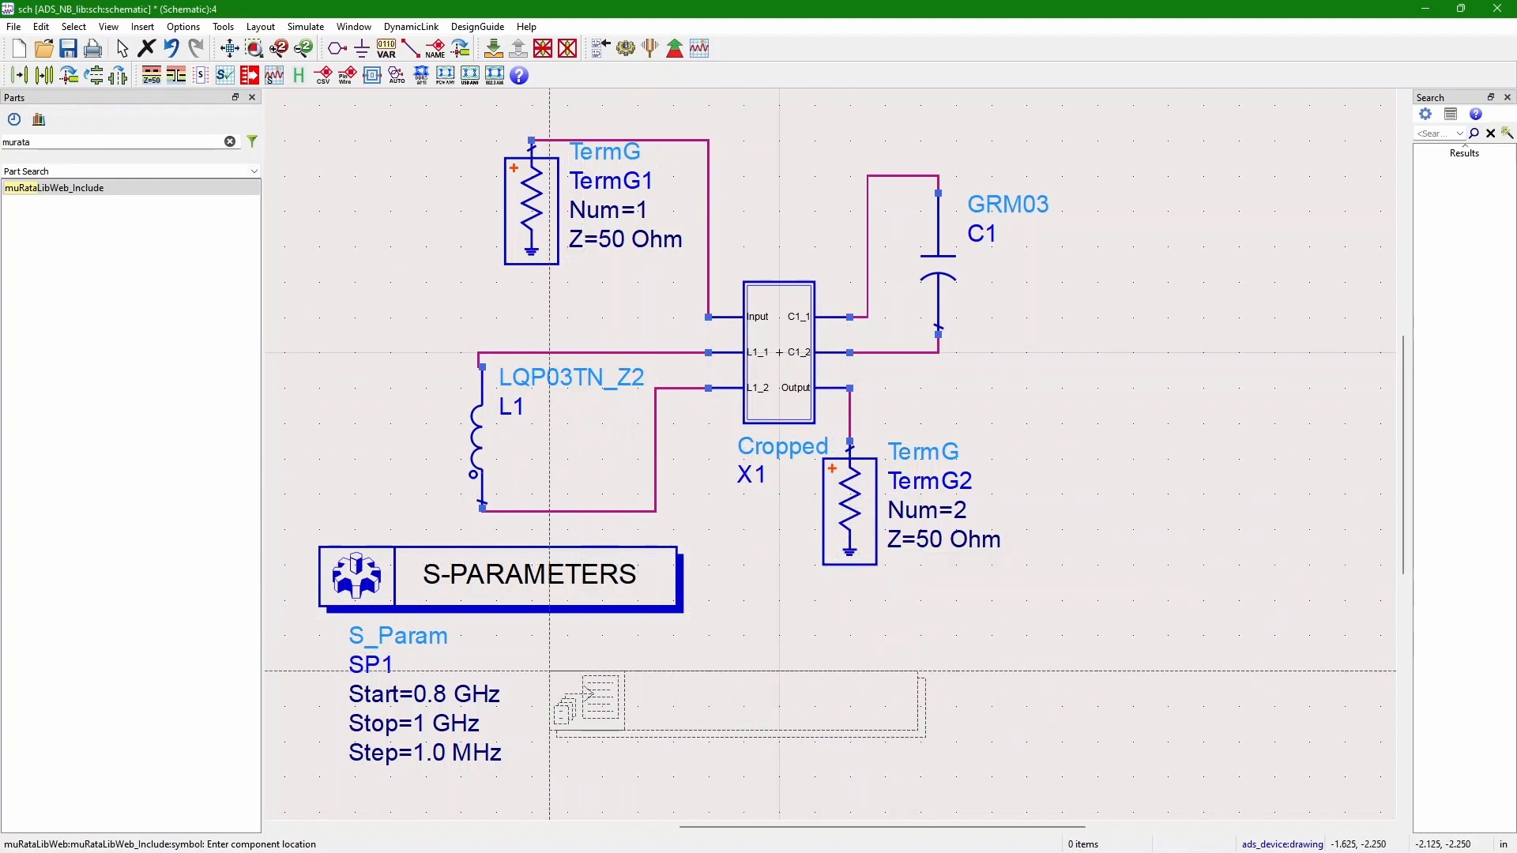
left_click(550, 671)
left_click_drag(638, 706, 638, 688)
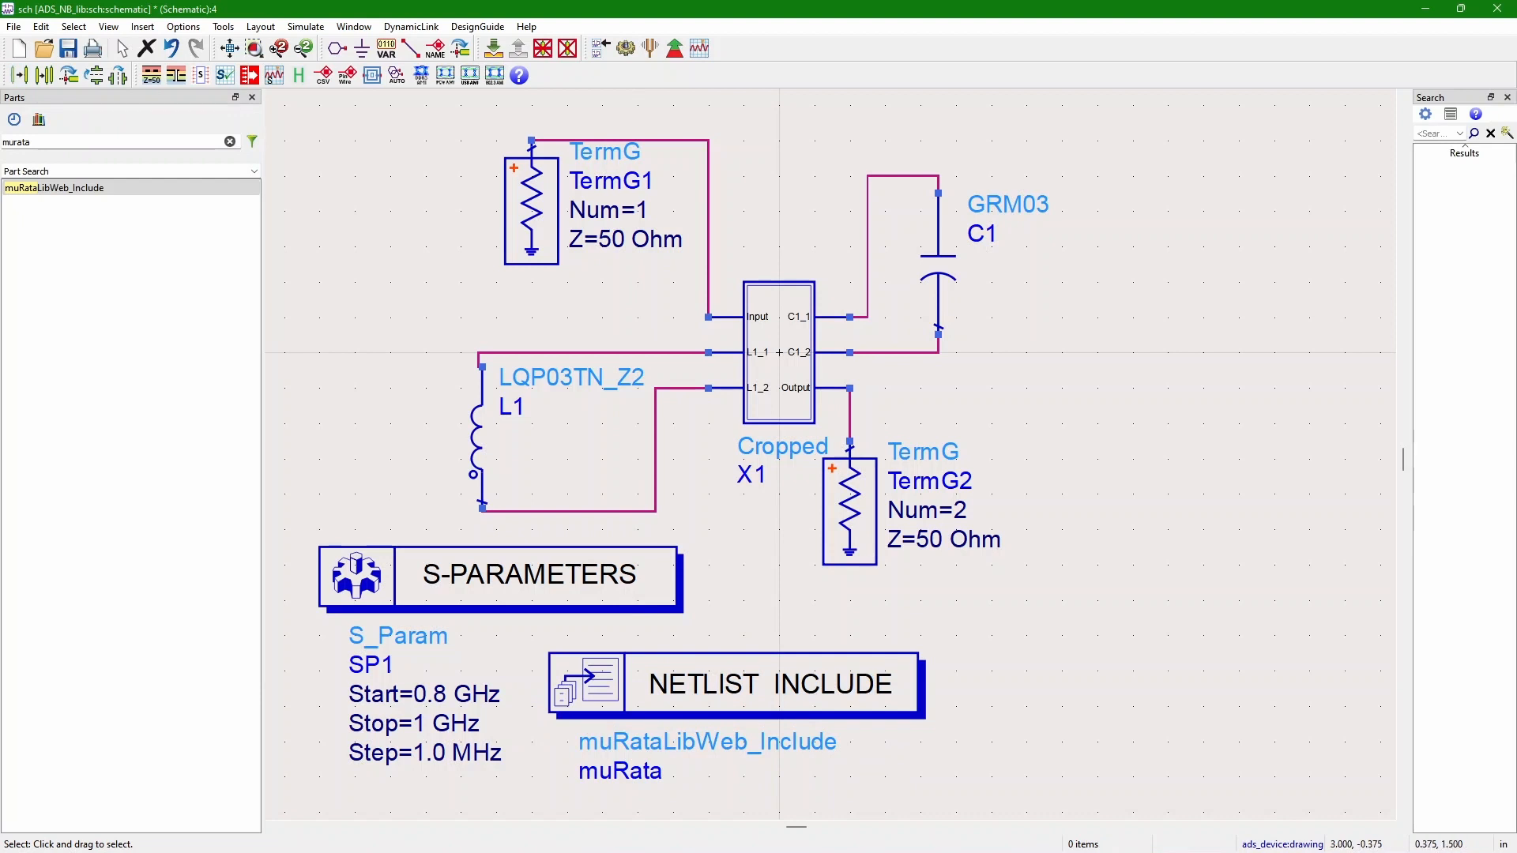
- Assign part number GRM0335C1E1R0WA01 (1 pF, 25 V) to the GRM03 capacitor C1
double_click(956, 264)
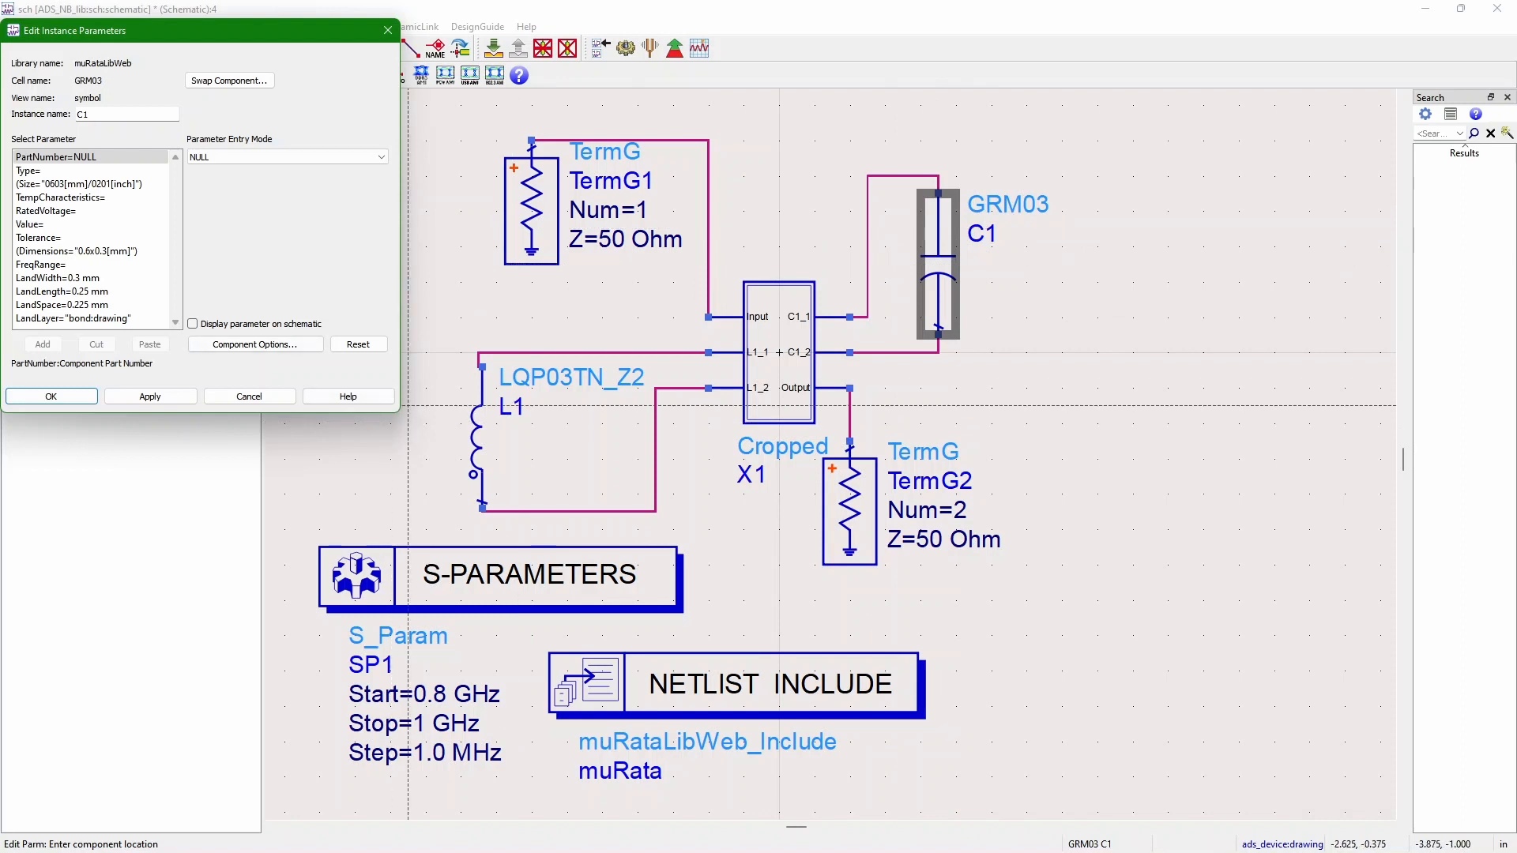
left_click_drag(400, 410, 760, 562)
left_click(545, 156)
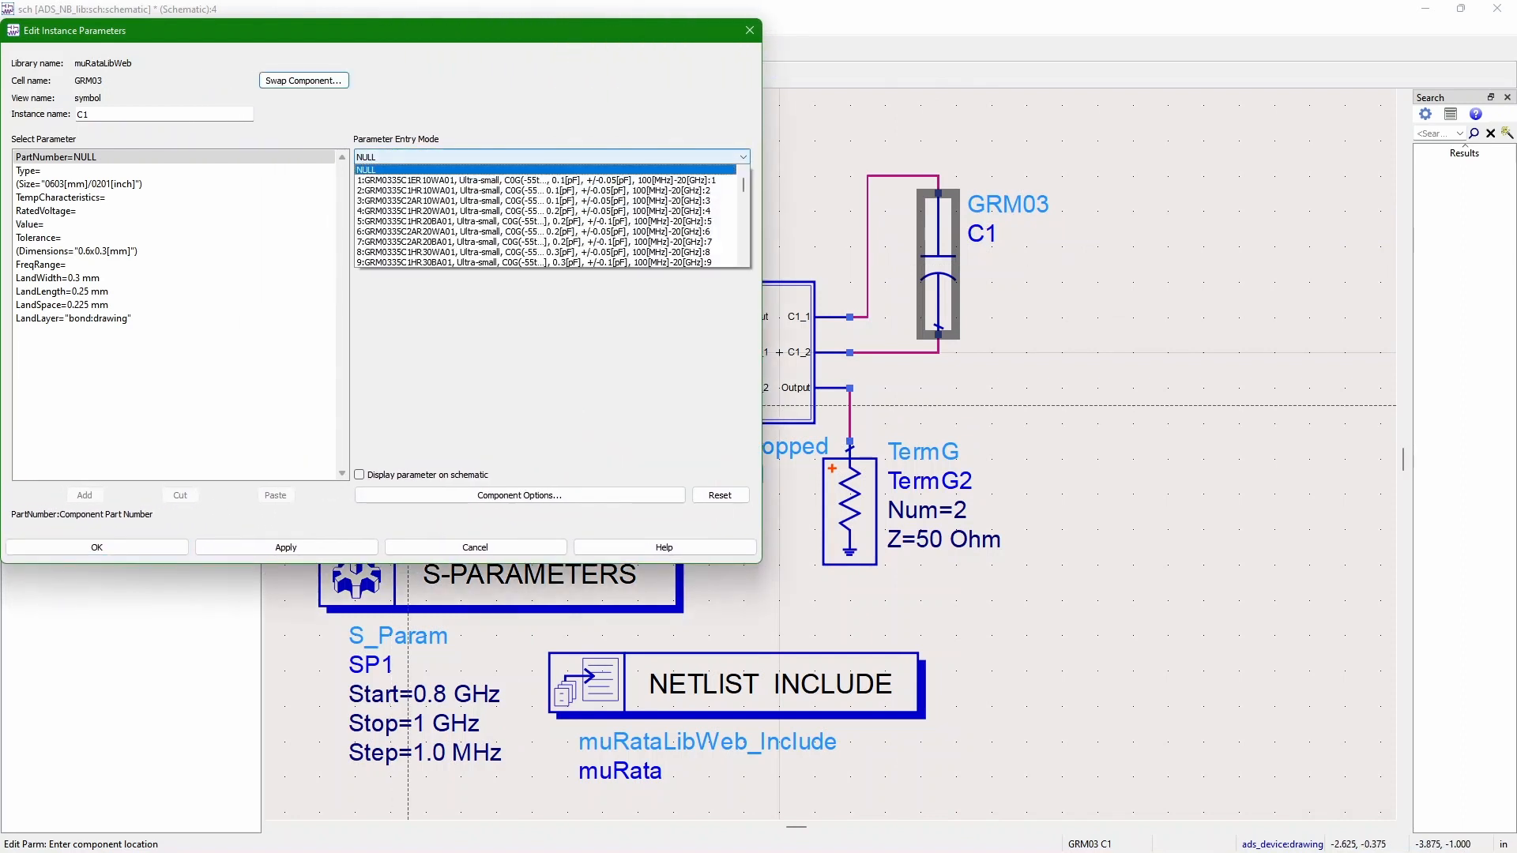
scroll(545, 221, "down", 4)
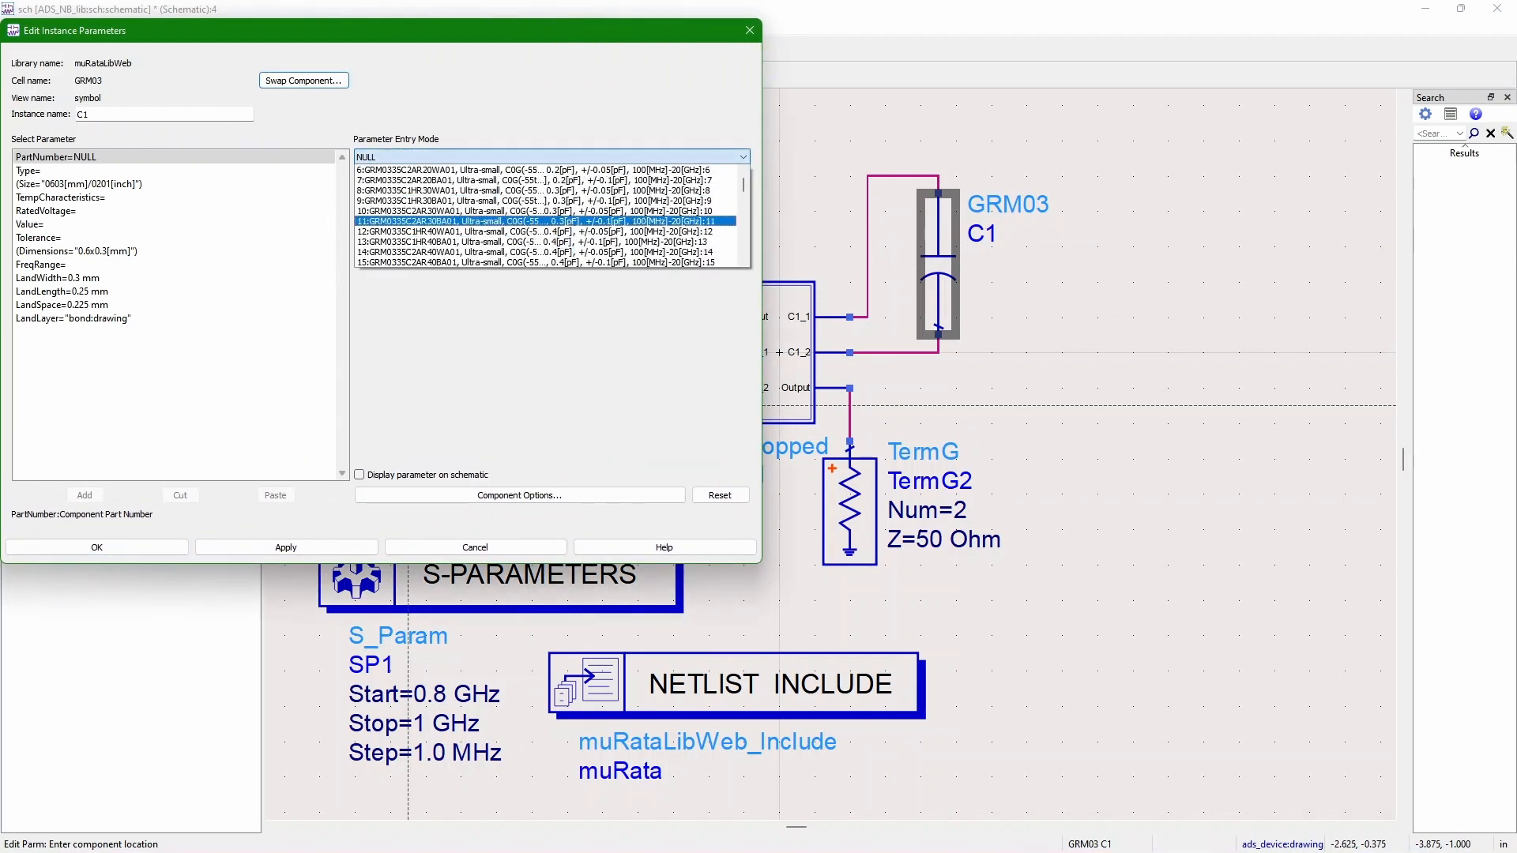
scroll(545, 217, "down", 8)
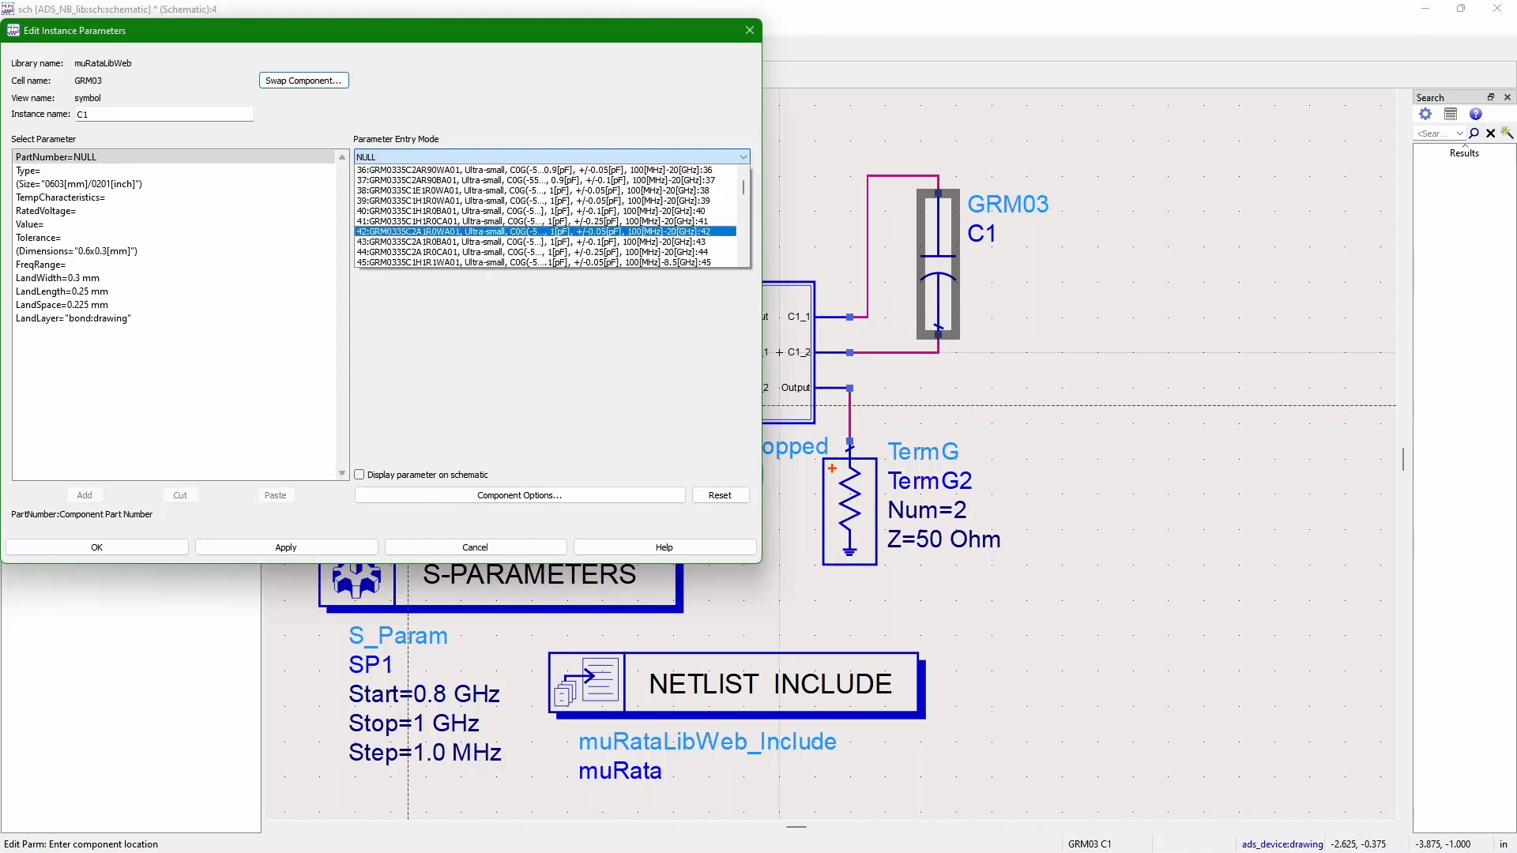
left_click(545, 189)
left_click(97, 546)
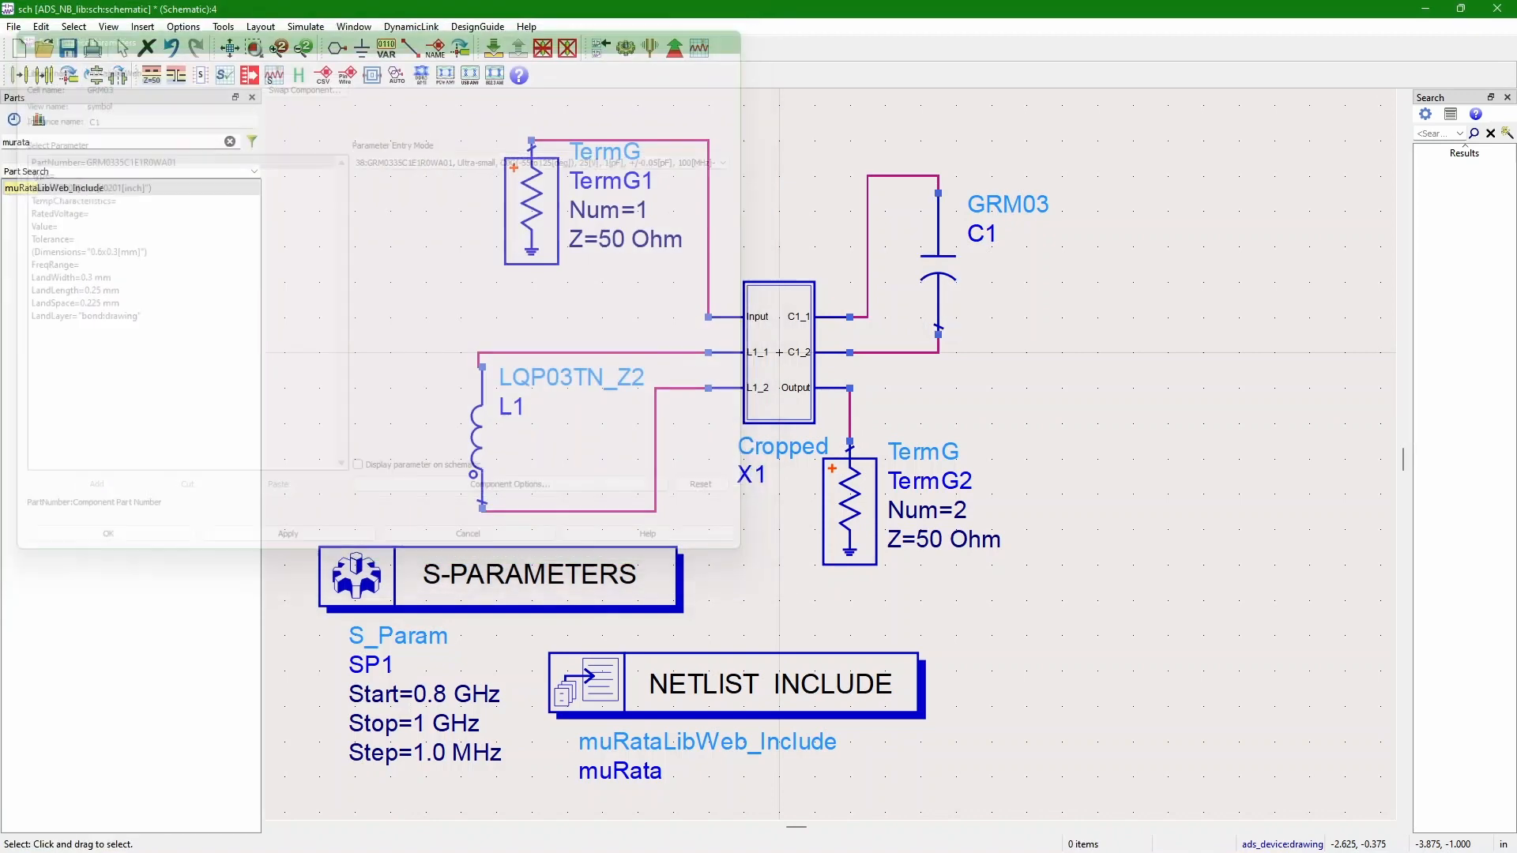
- Assign part number LQP03TN1N0BZ2 (1 nH, +/-0.1 nH) to the LQP03TN_Z2 inductor L1
double_click(478, 441)
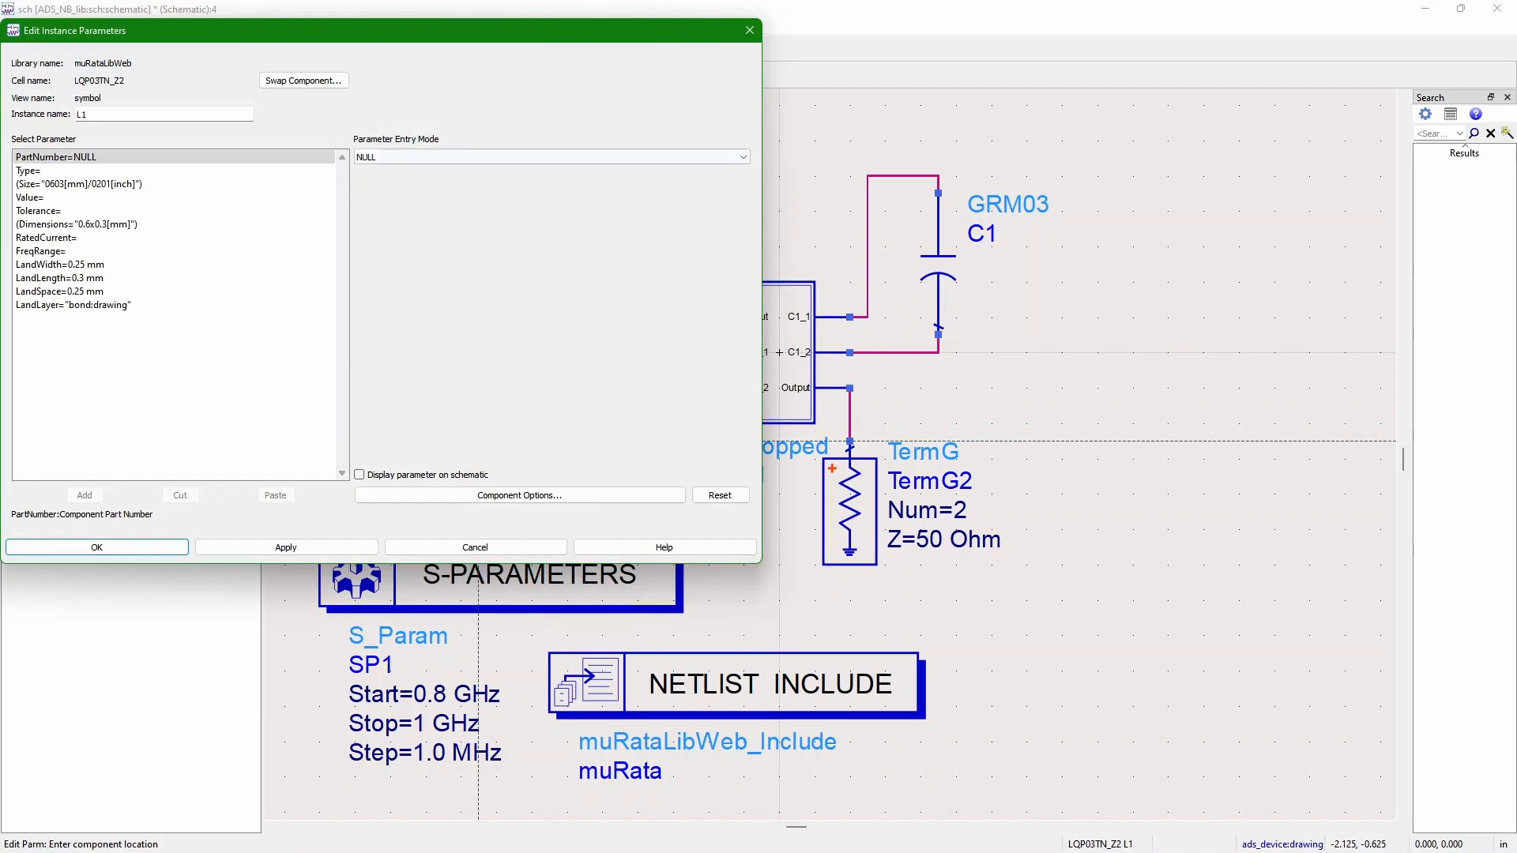
left_click(545, 157)
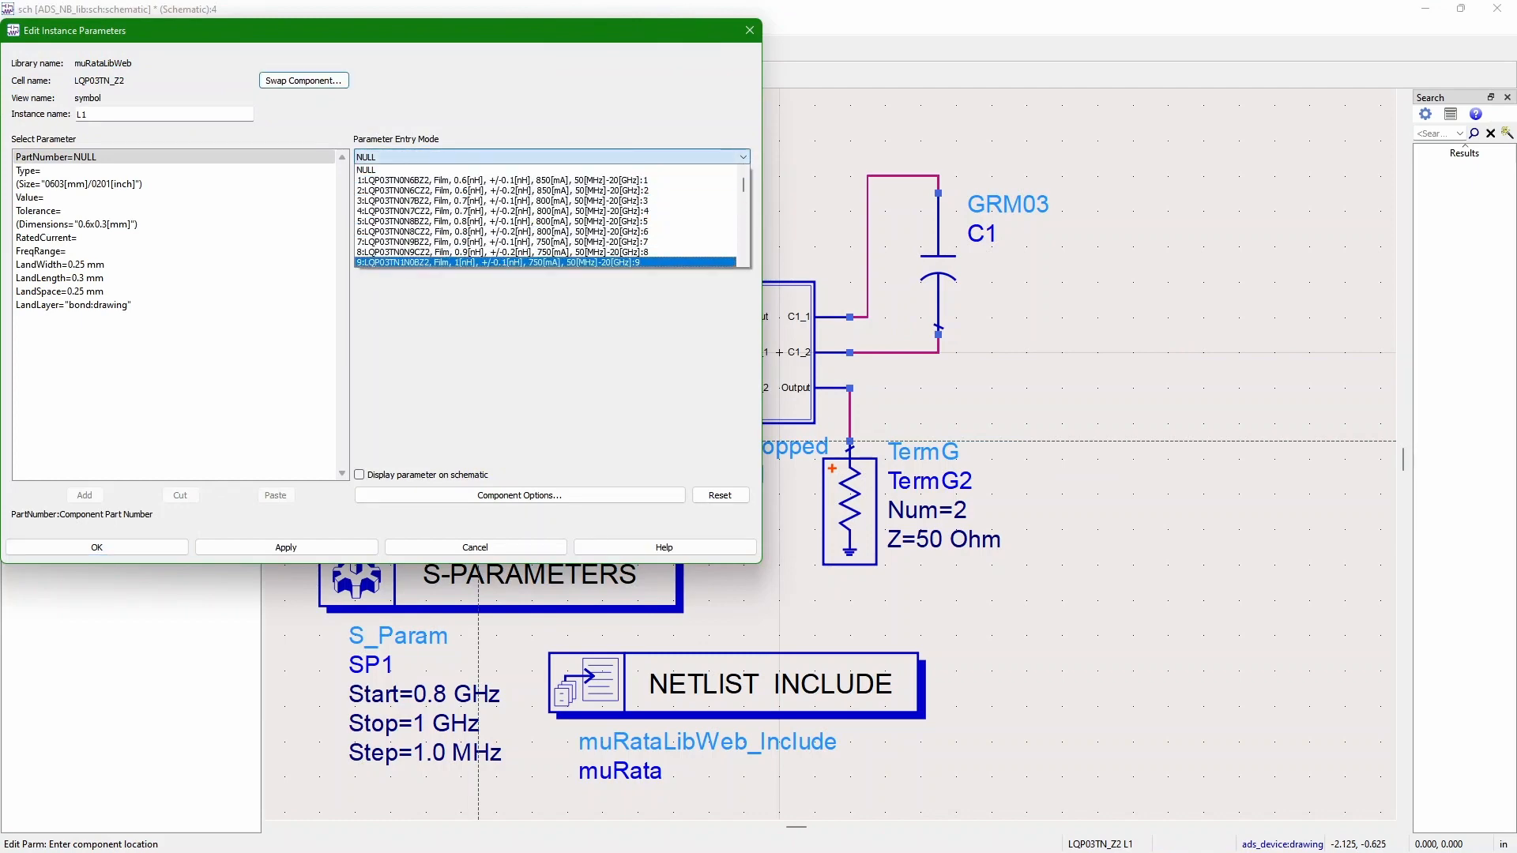
left_click(545, 262)
left_click(97, 546)
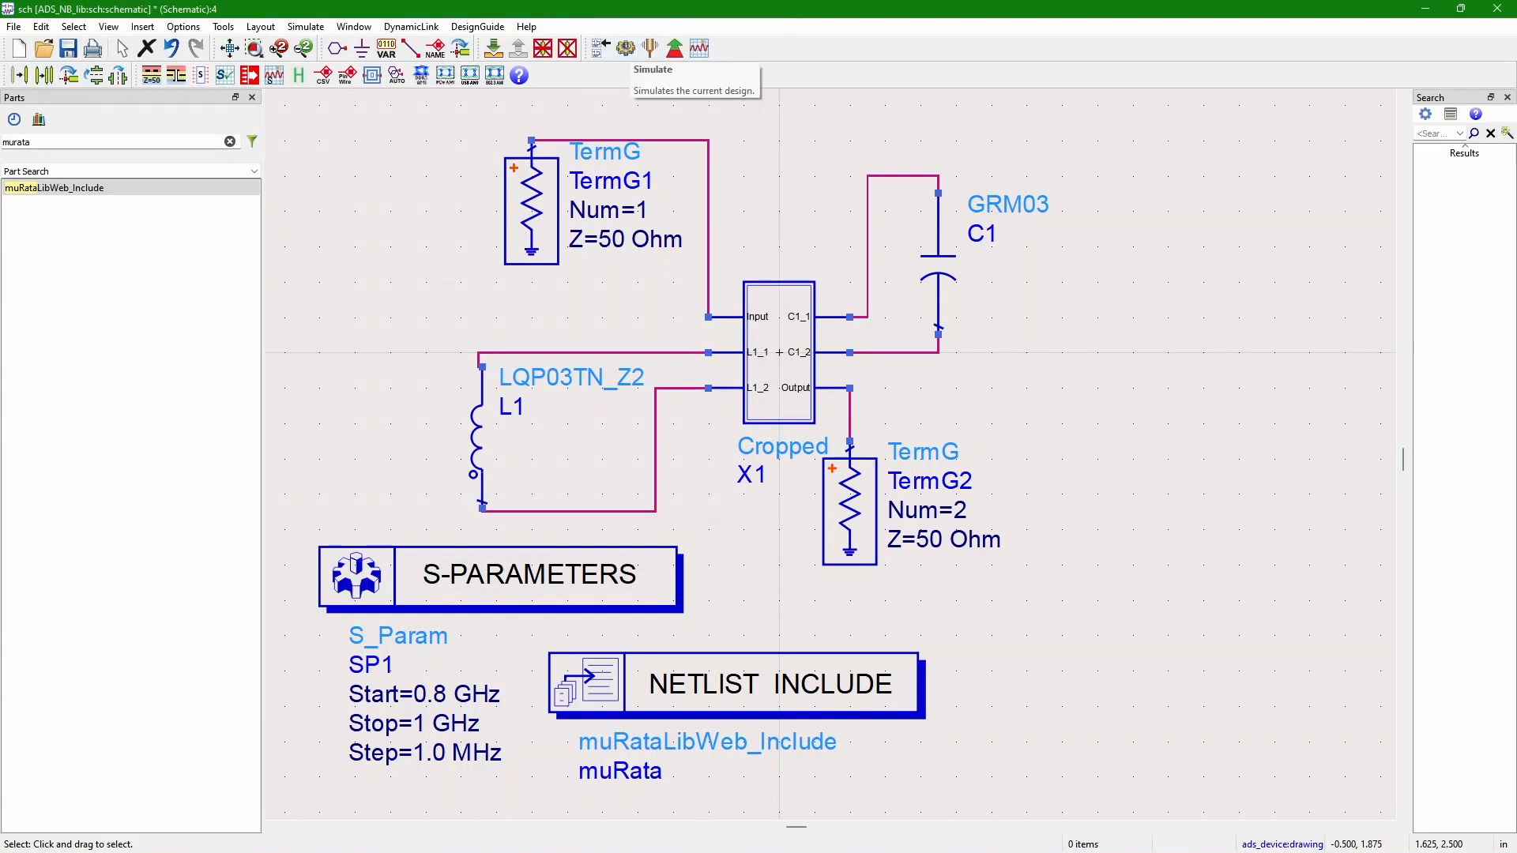
- Simulate the schematic and add a rectangular plot of dB(S(1,1)) near the upper-left of the data display page
left_click(626, 47)
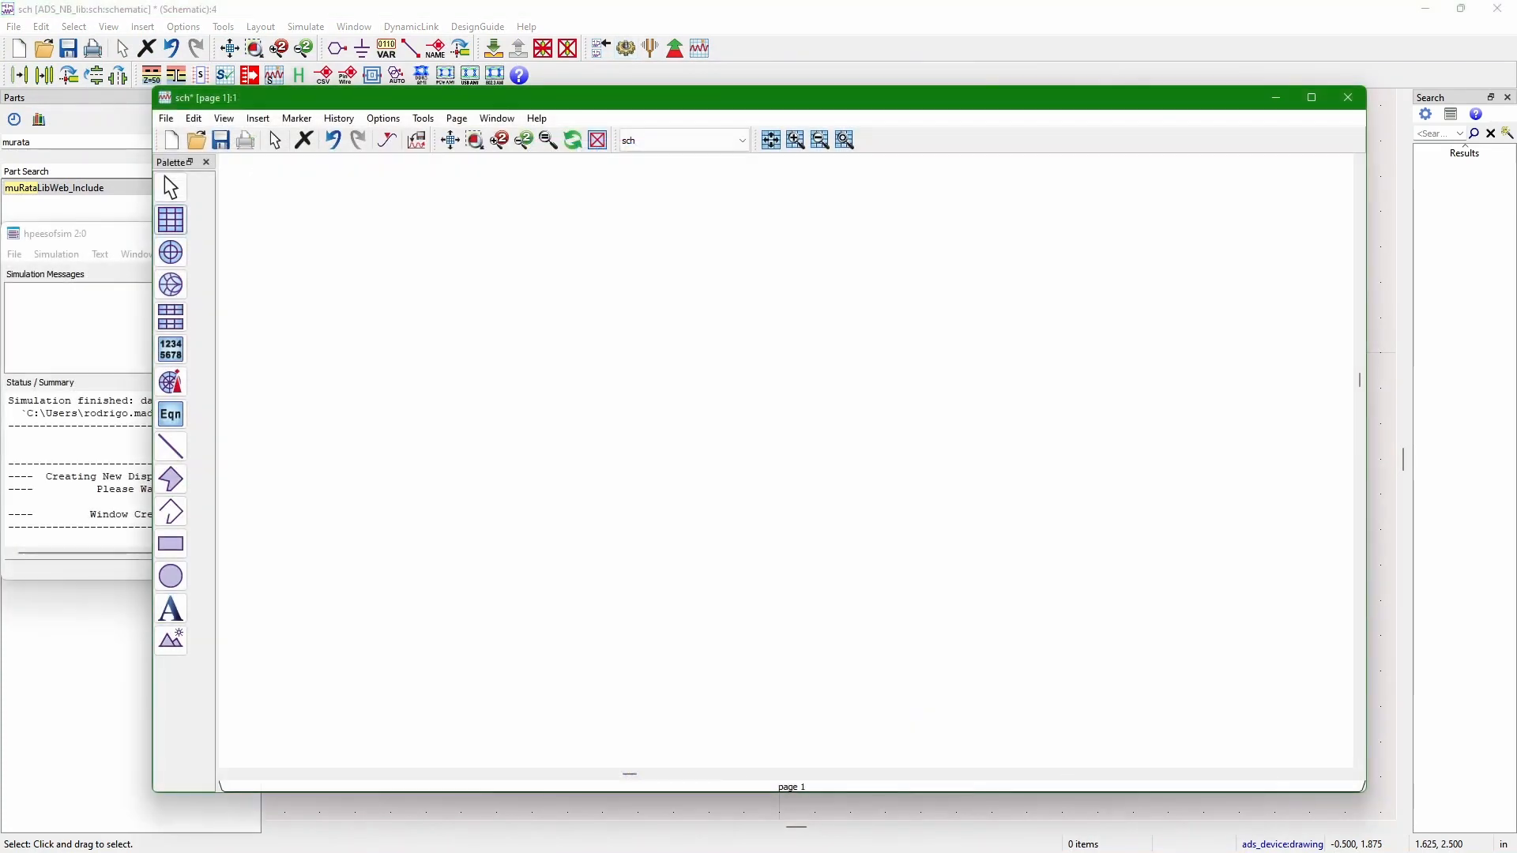
left_click(298, 225)
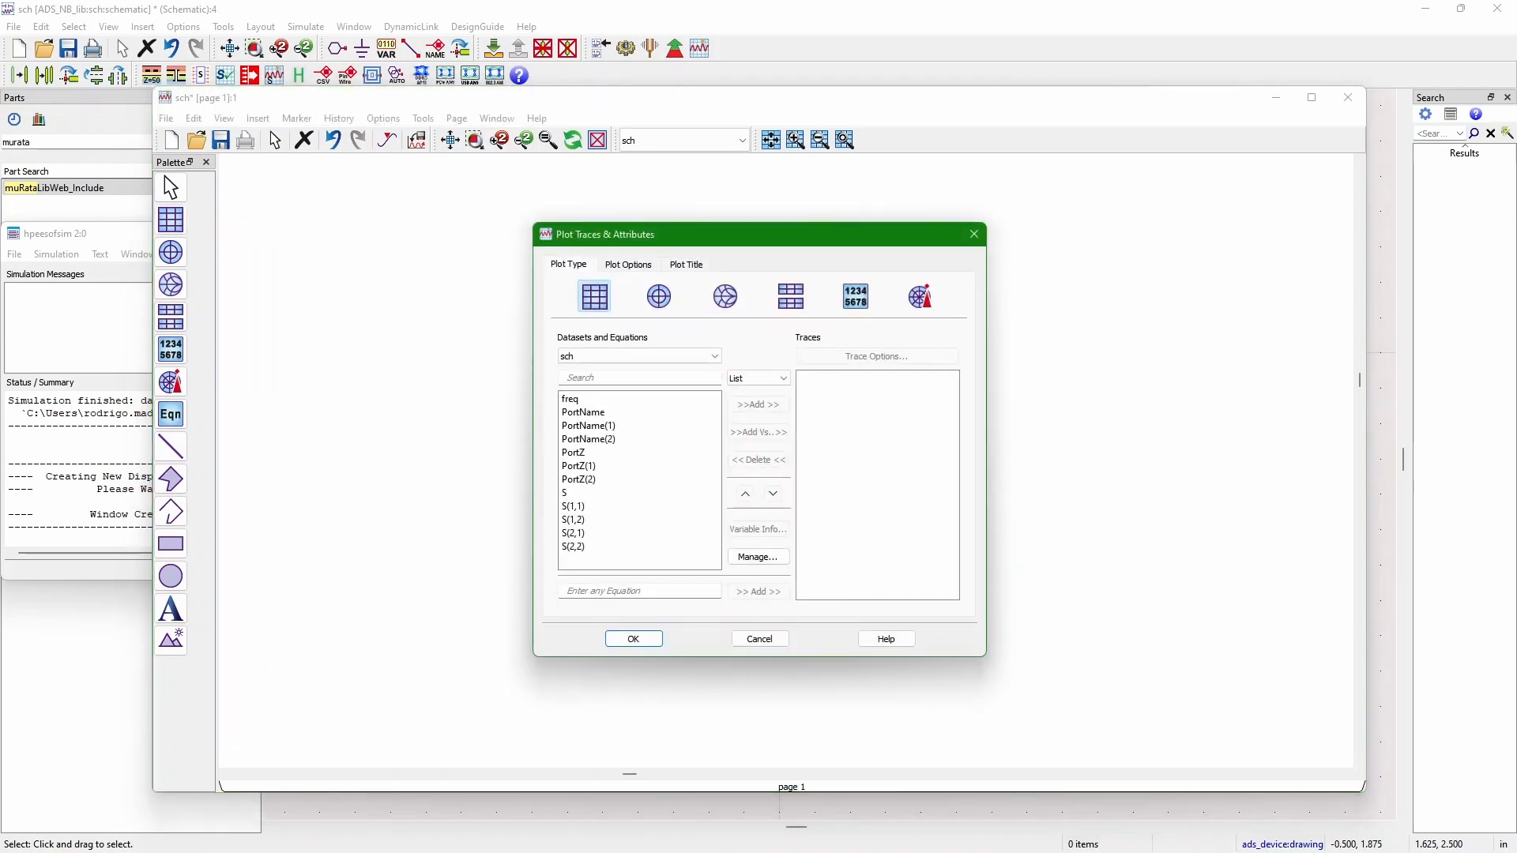
left_click(624, 591)
type("dB(S(1,1")
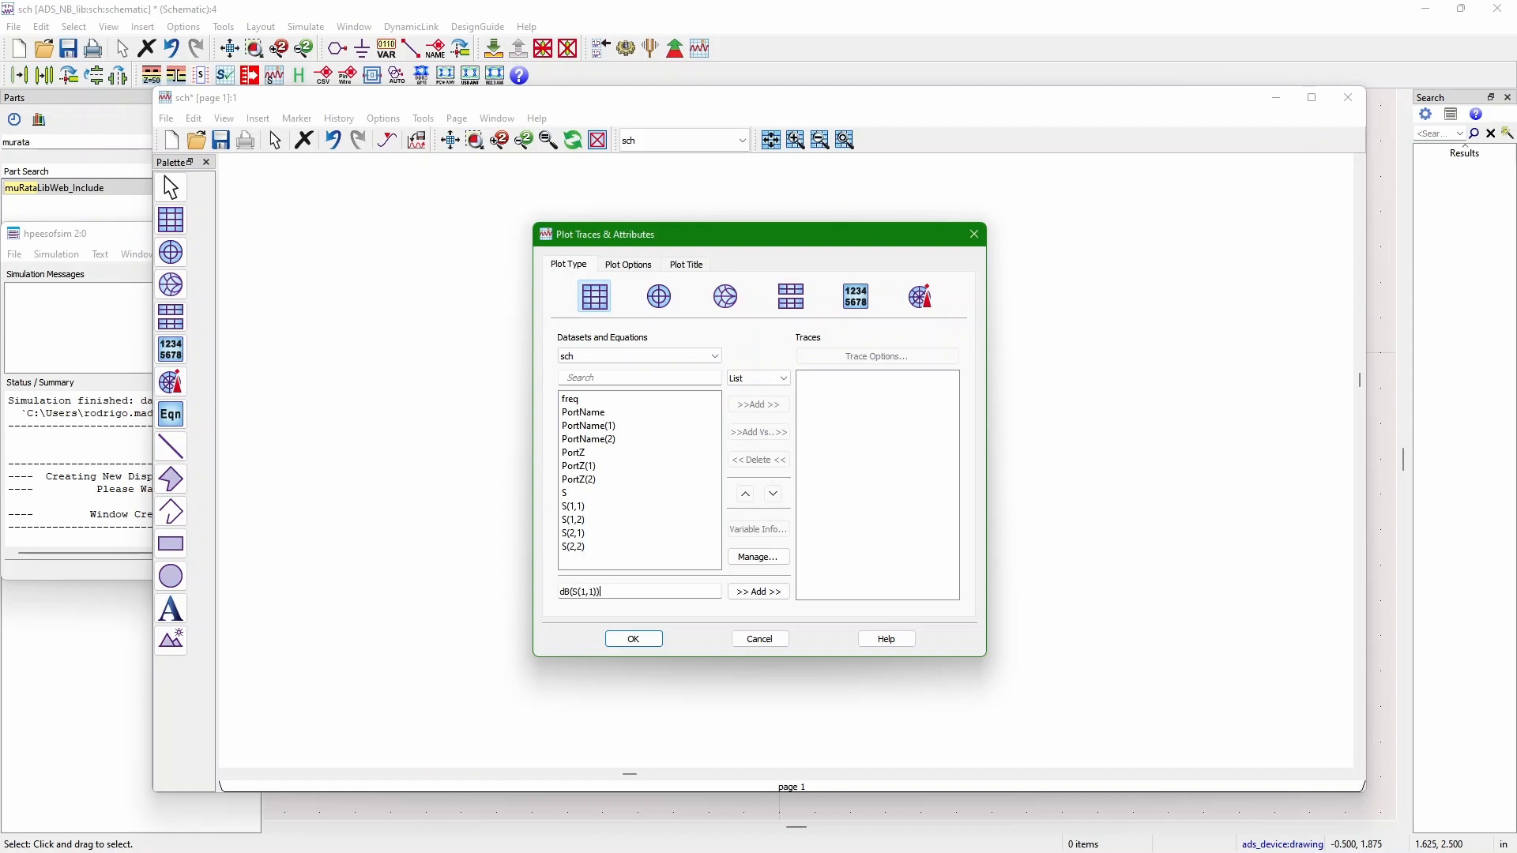
key("Return")
key("Return")
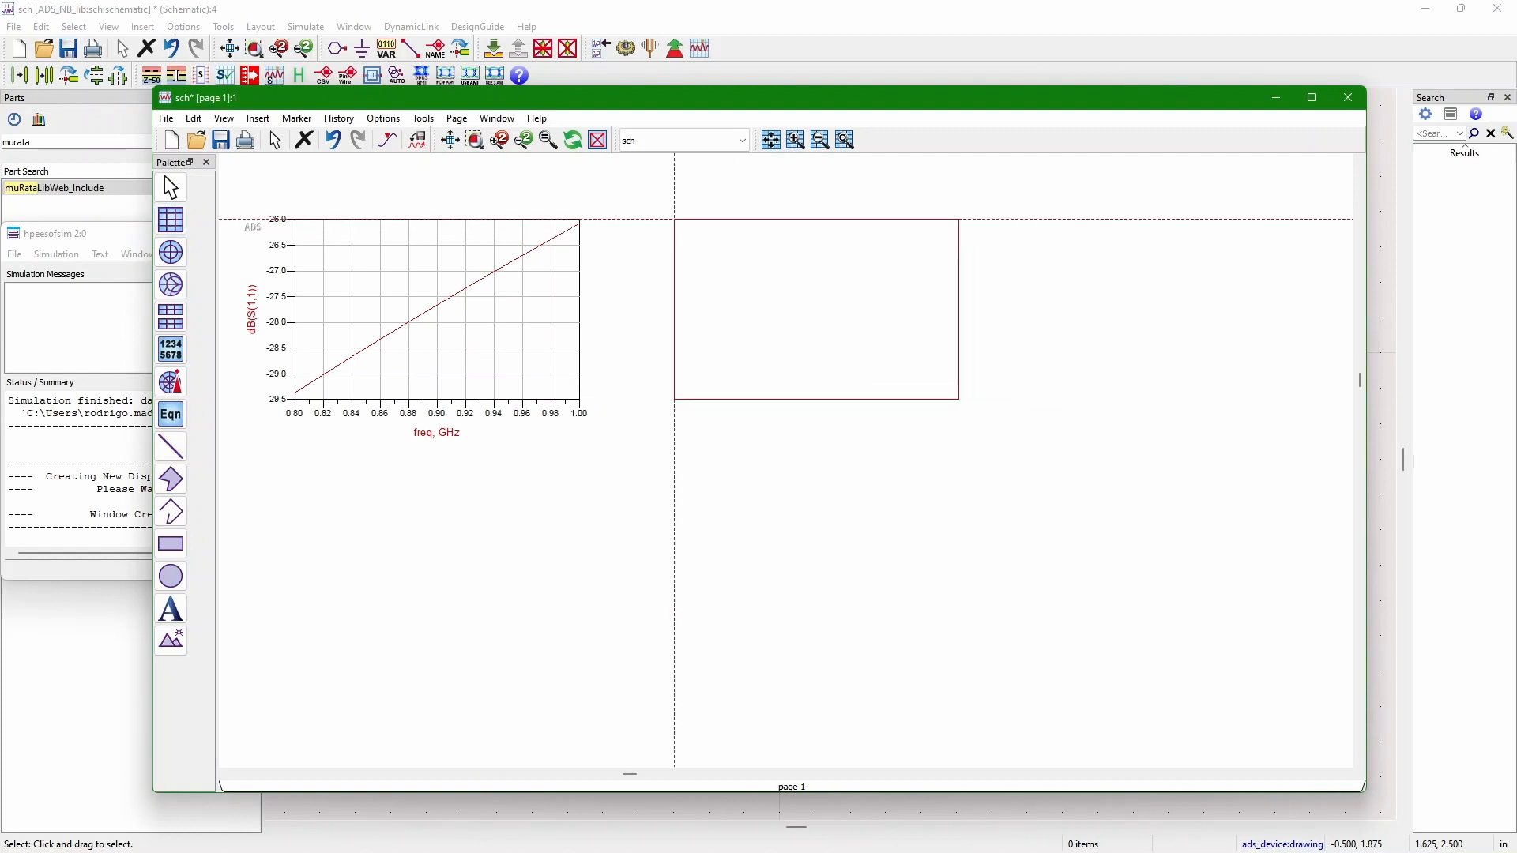
- Add a second rectangular plot of dB(S(2,1)) beside the first, and close the simulation status window in the schematic
left_click(677, 237)
left_click(638, 591)
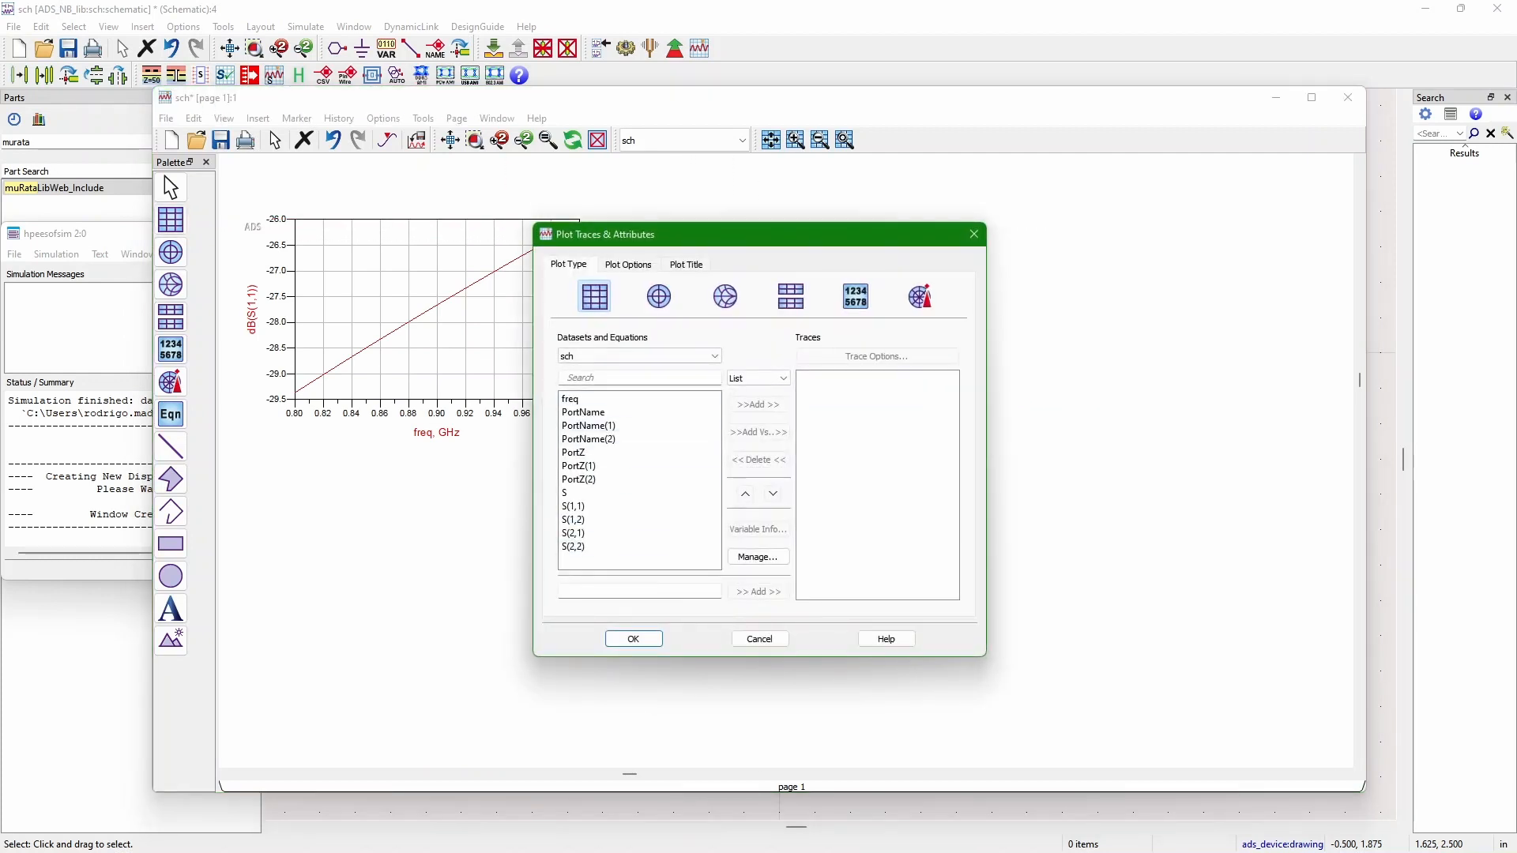
type("dB(S(2,1")
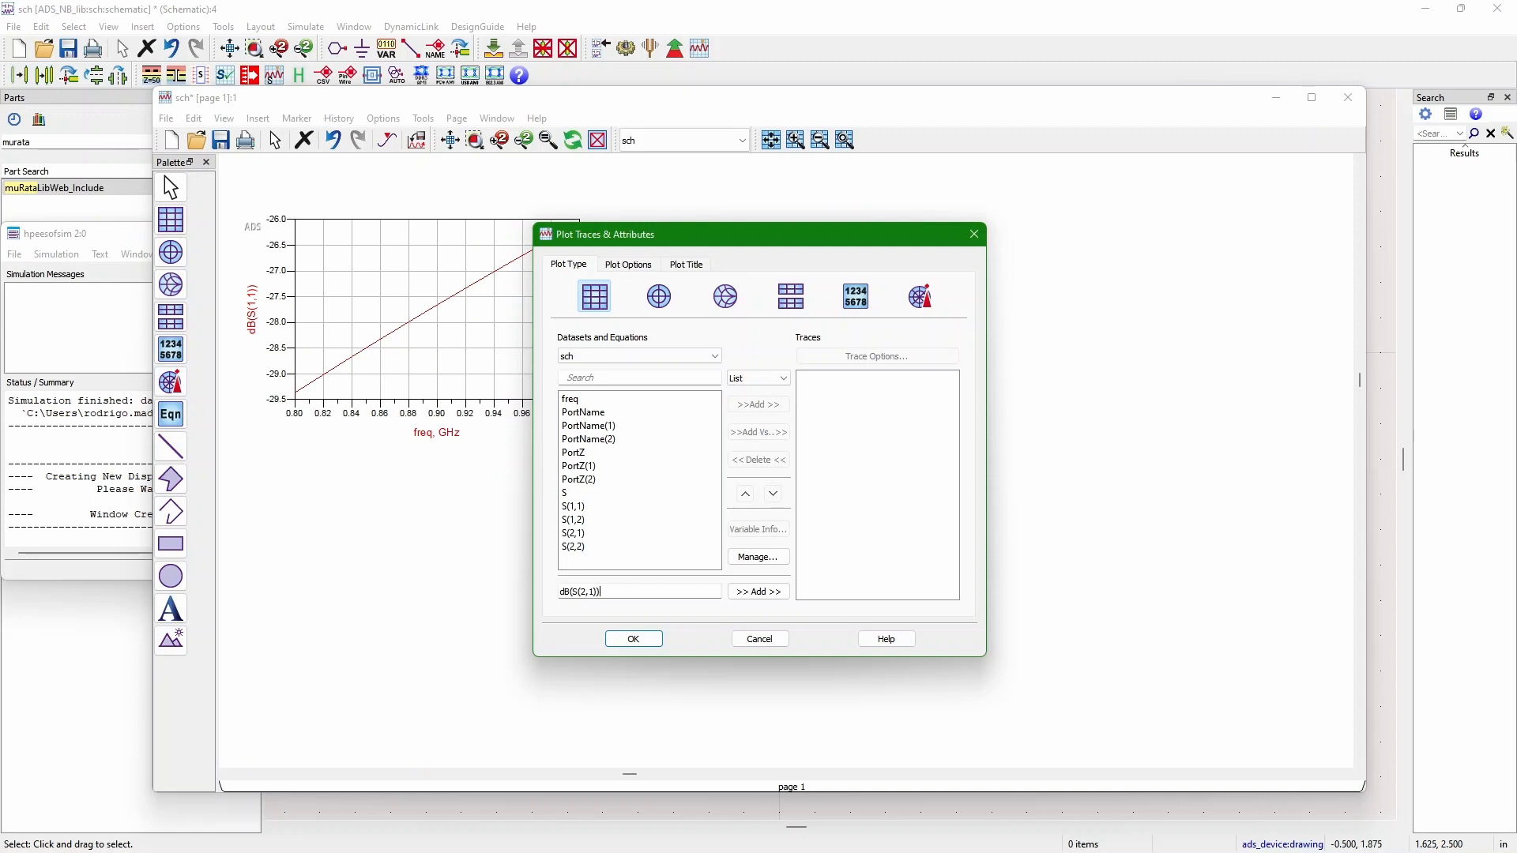
key("Return")
key("Return")
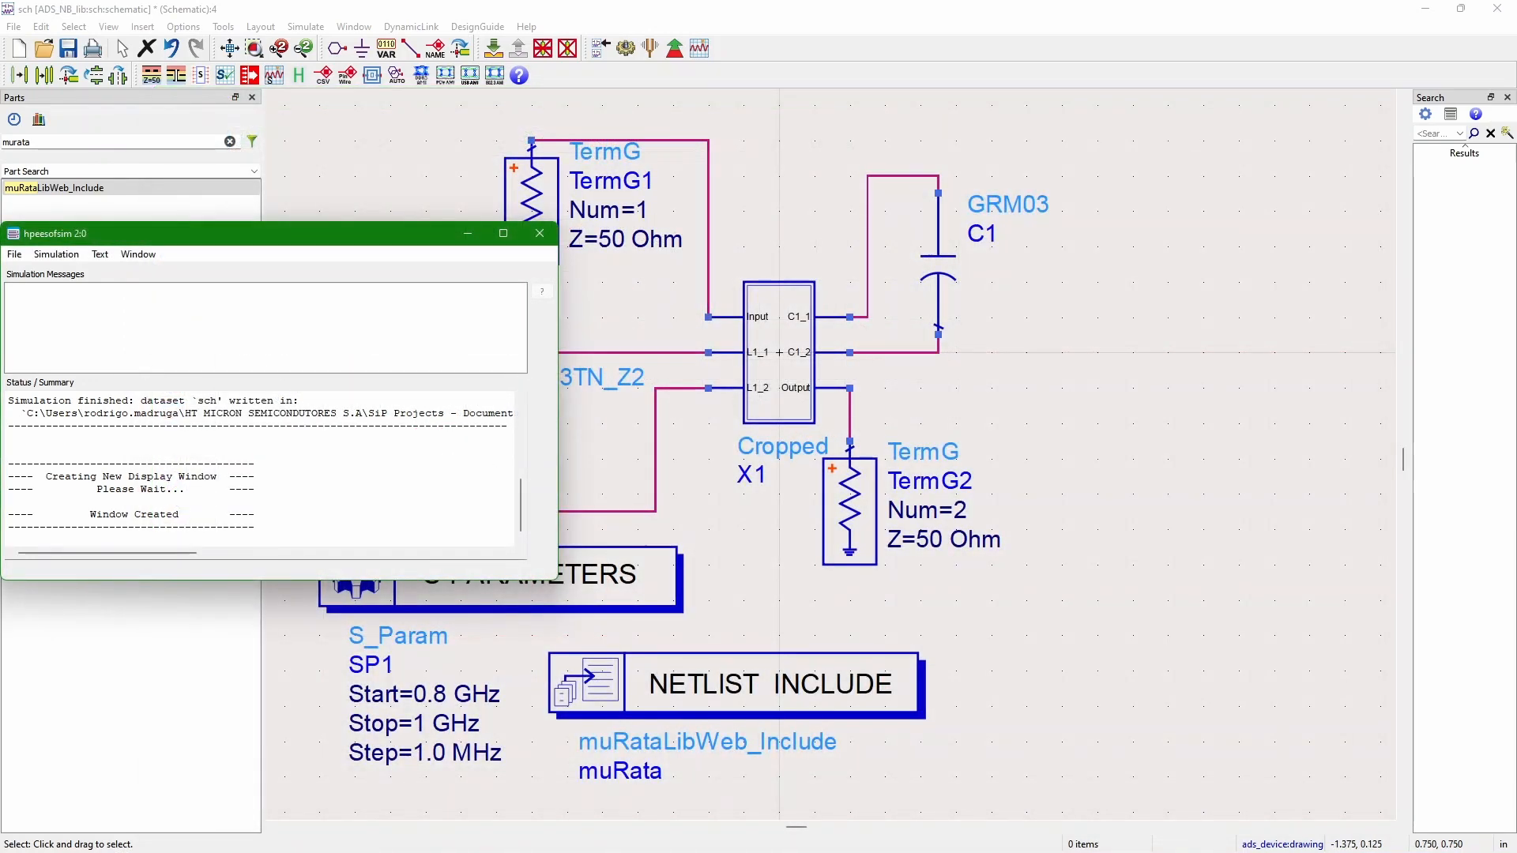
left_click_drag(316, 233, 339, 246)
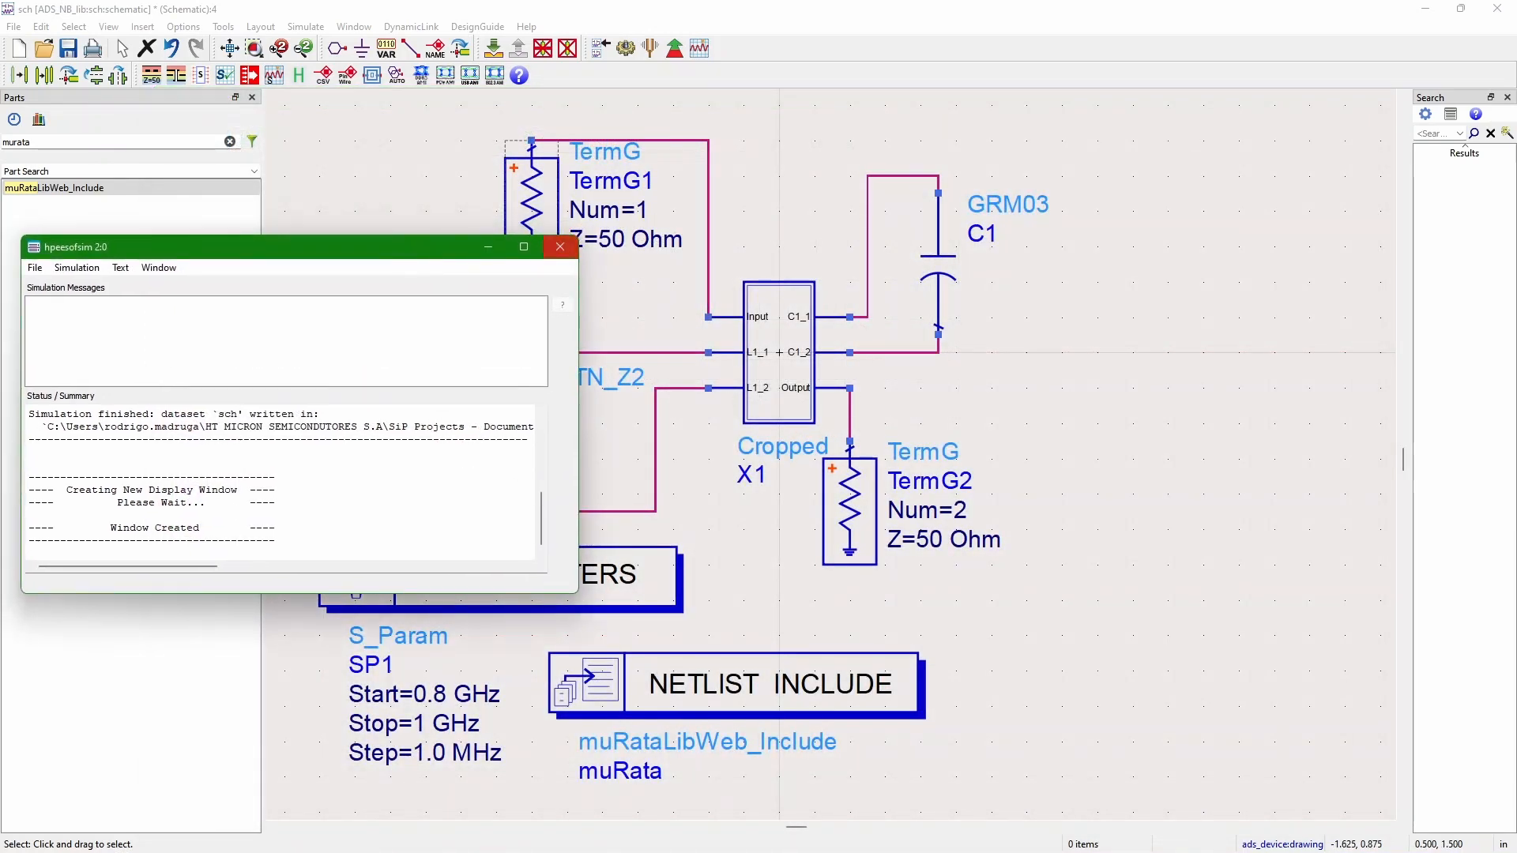
left_click(562, 246)
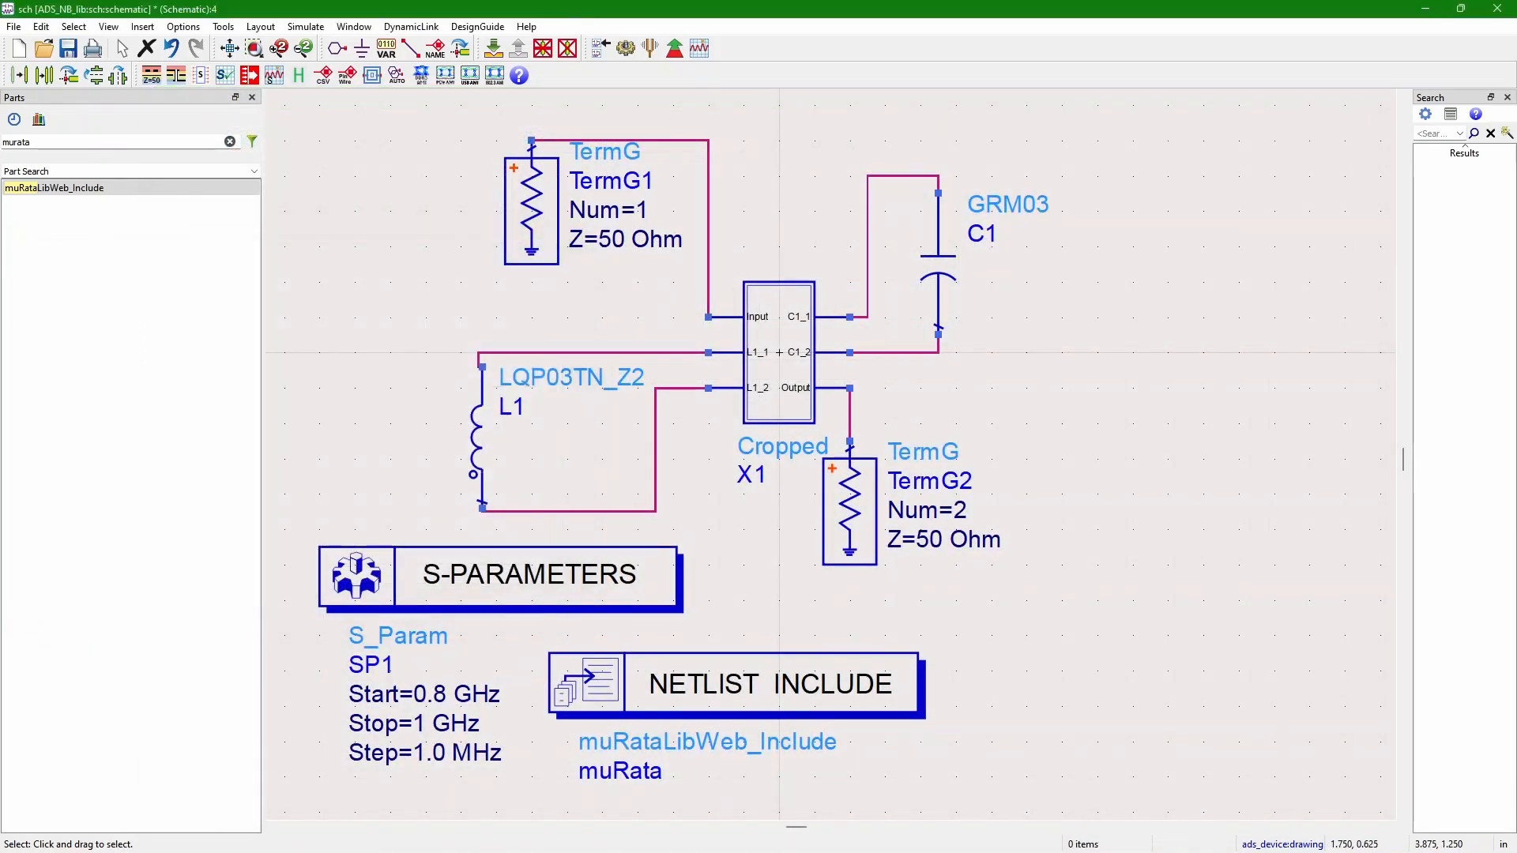
- Set capacitor C1's part number to discrete optimization with GRM0335C1E120GA01 (12 pF) as the maximum value
double_click(937, 264)
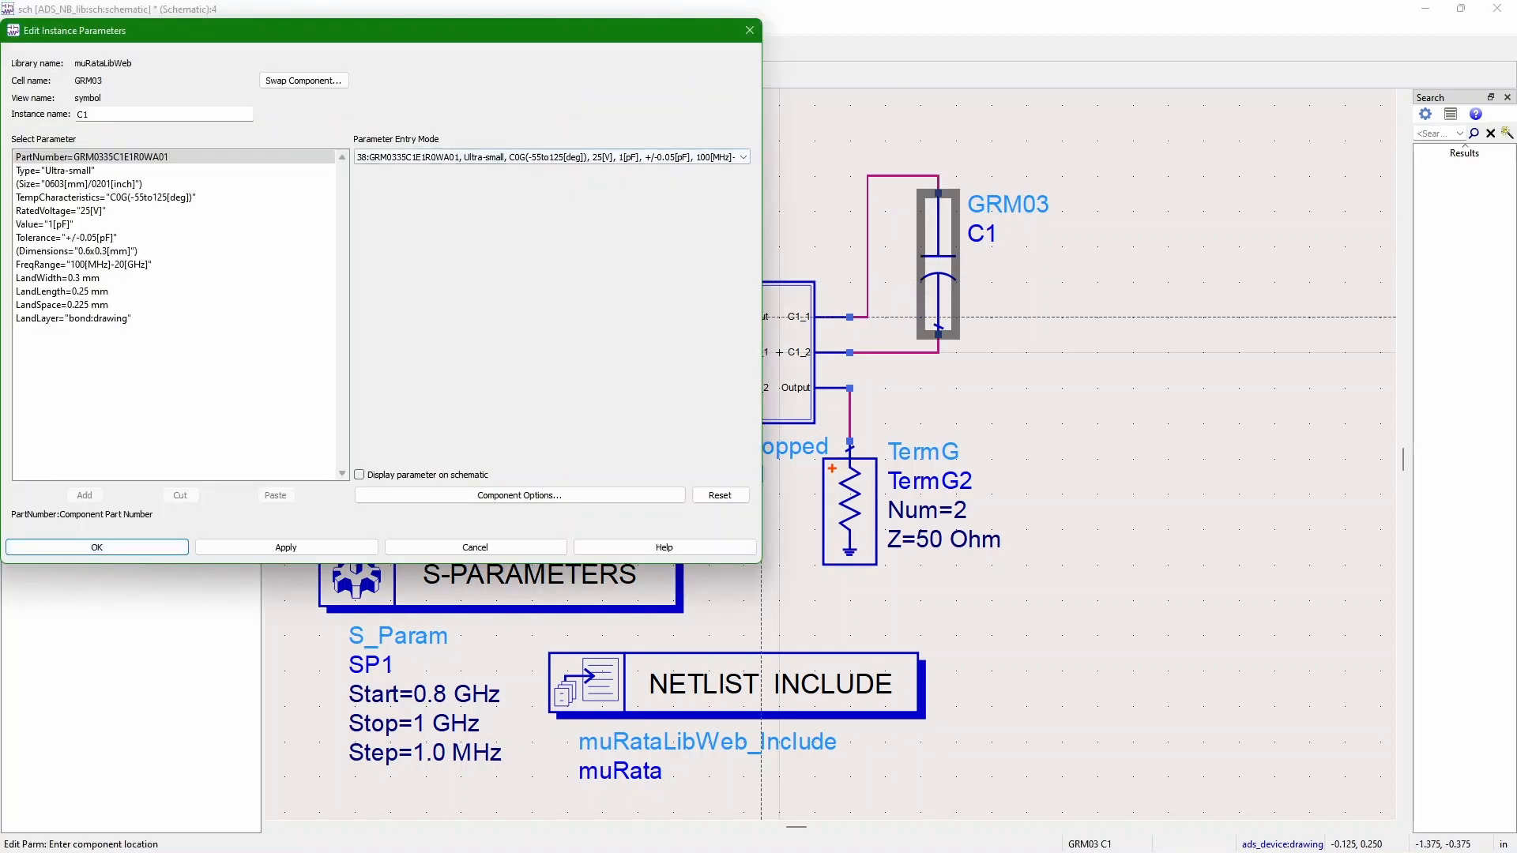
left_click(696, 157)
left_click_drag(743, 186, 744, 249)
left_click(546, 262)
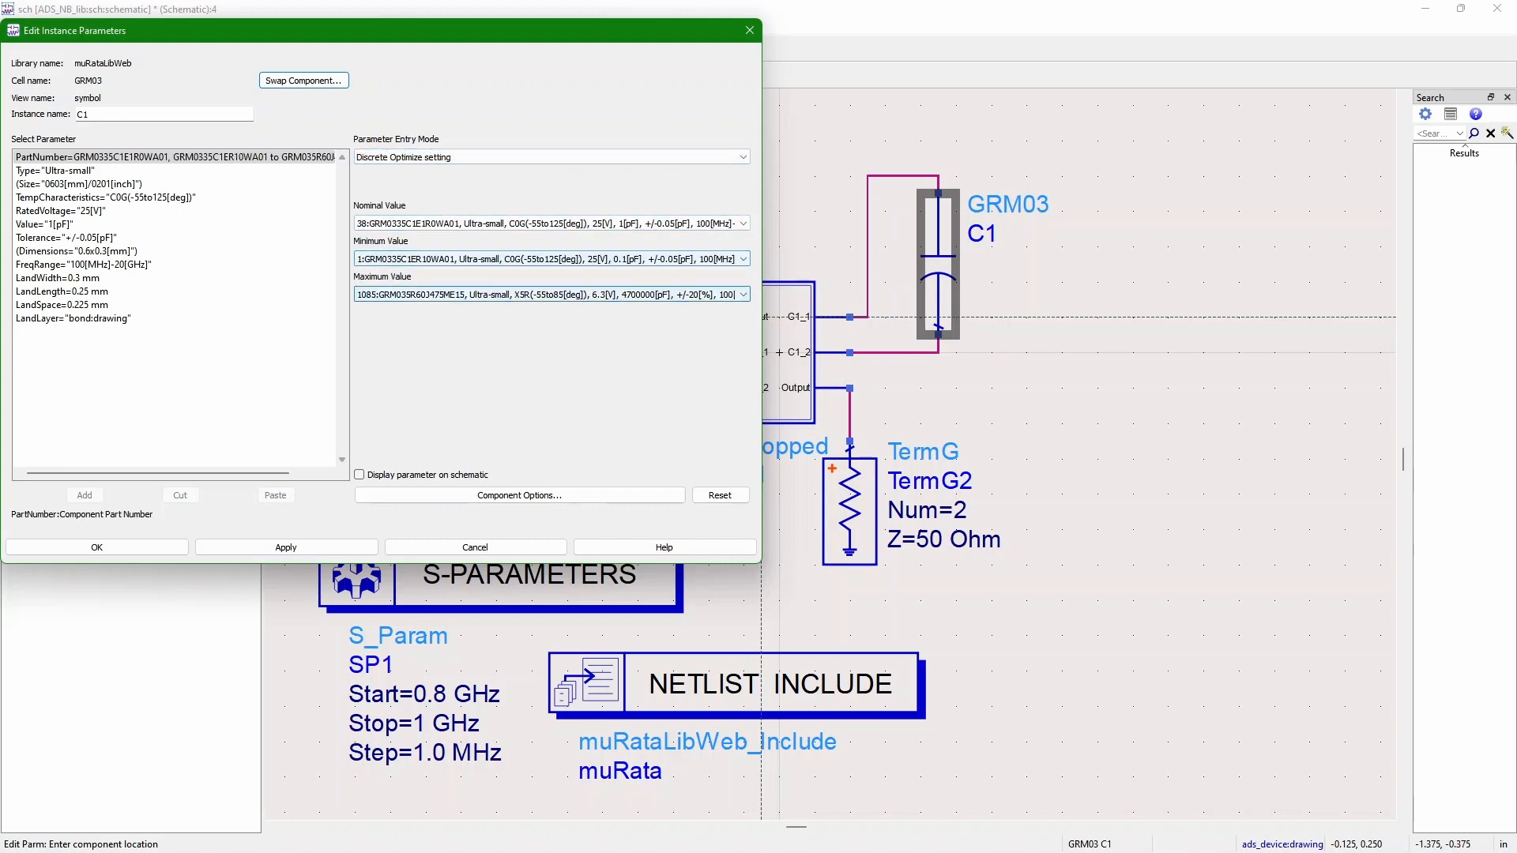
left_click(744, 293)
left_click_drag(743, 384, 743, 362)
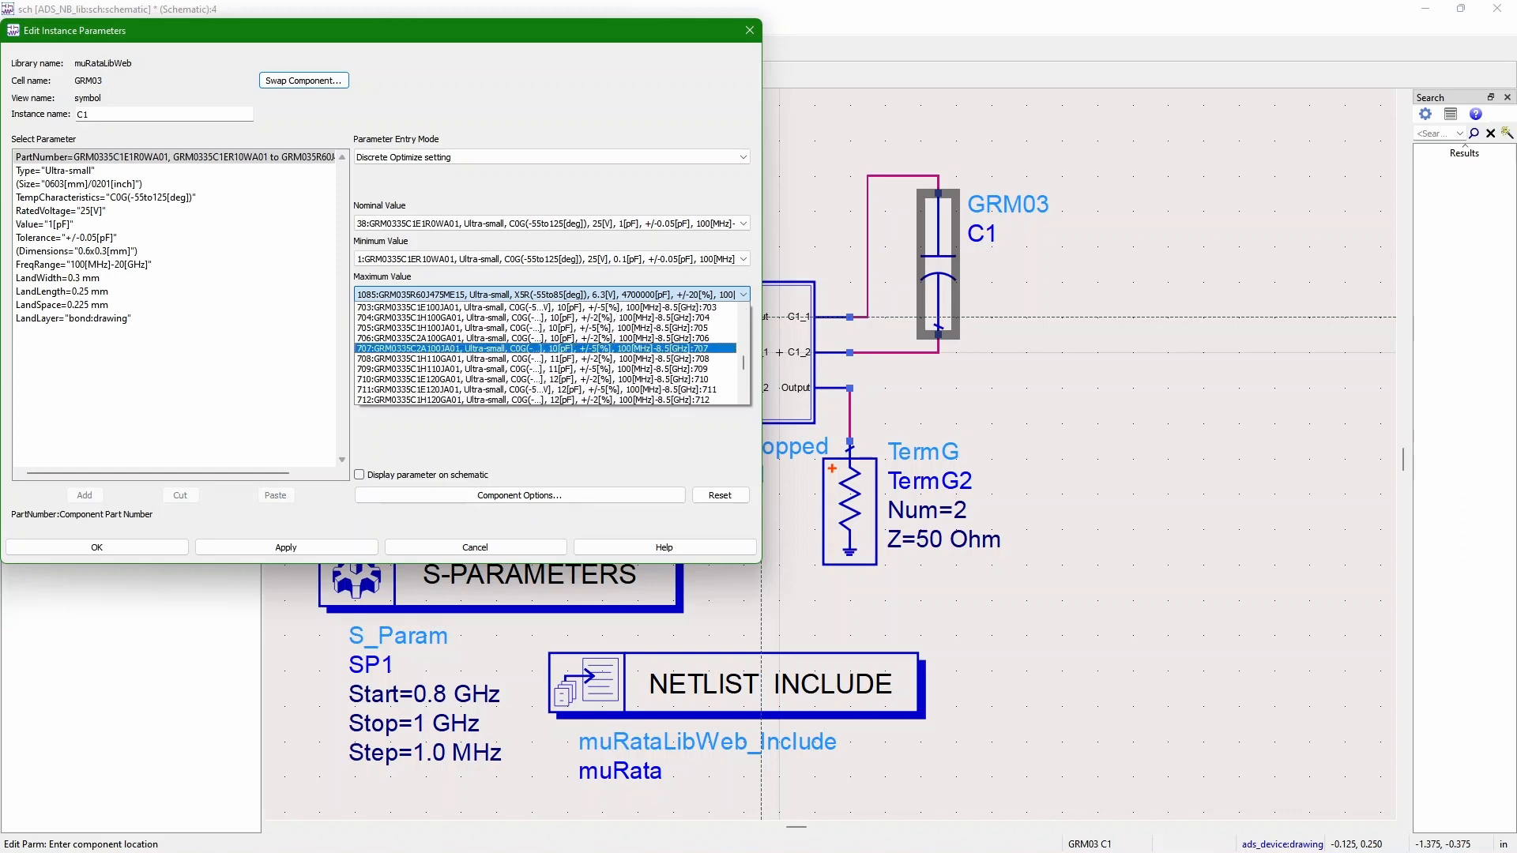
left_click(553, 369)
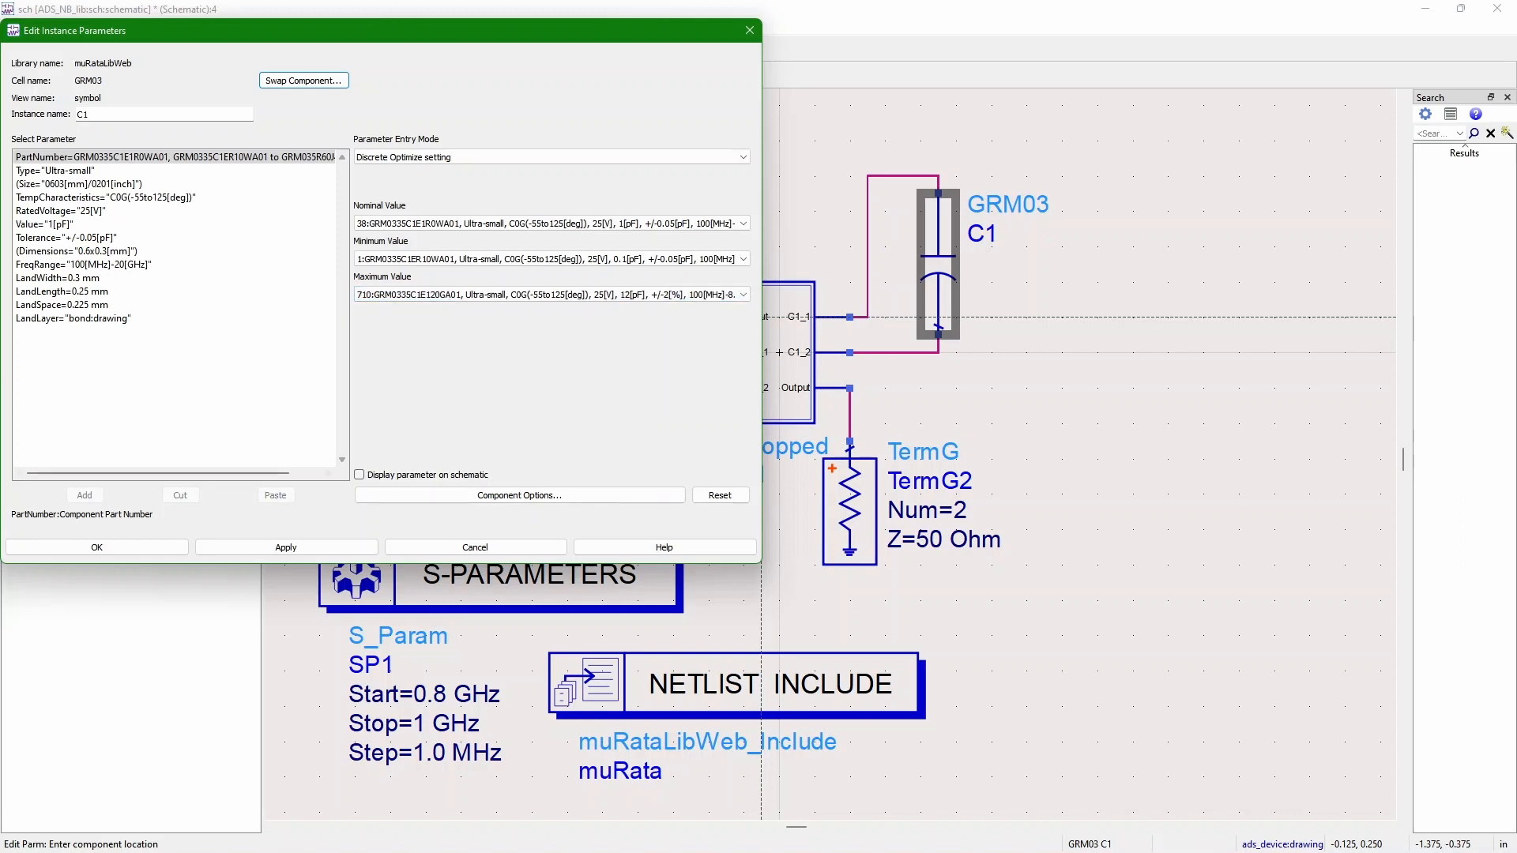
left_click(97, 546)
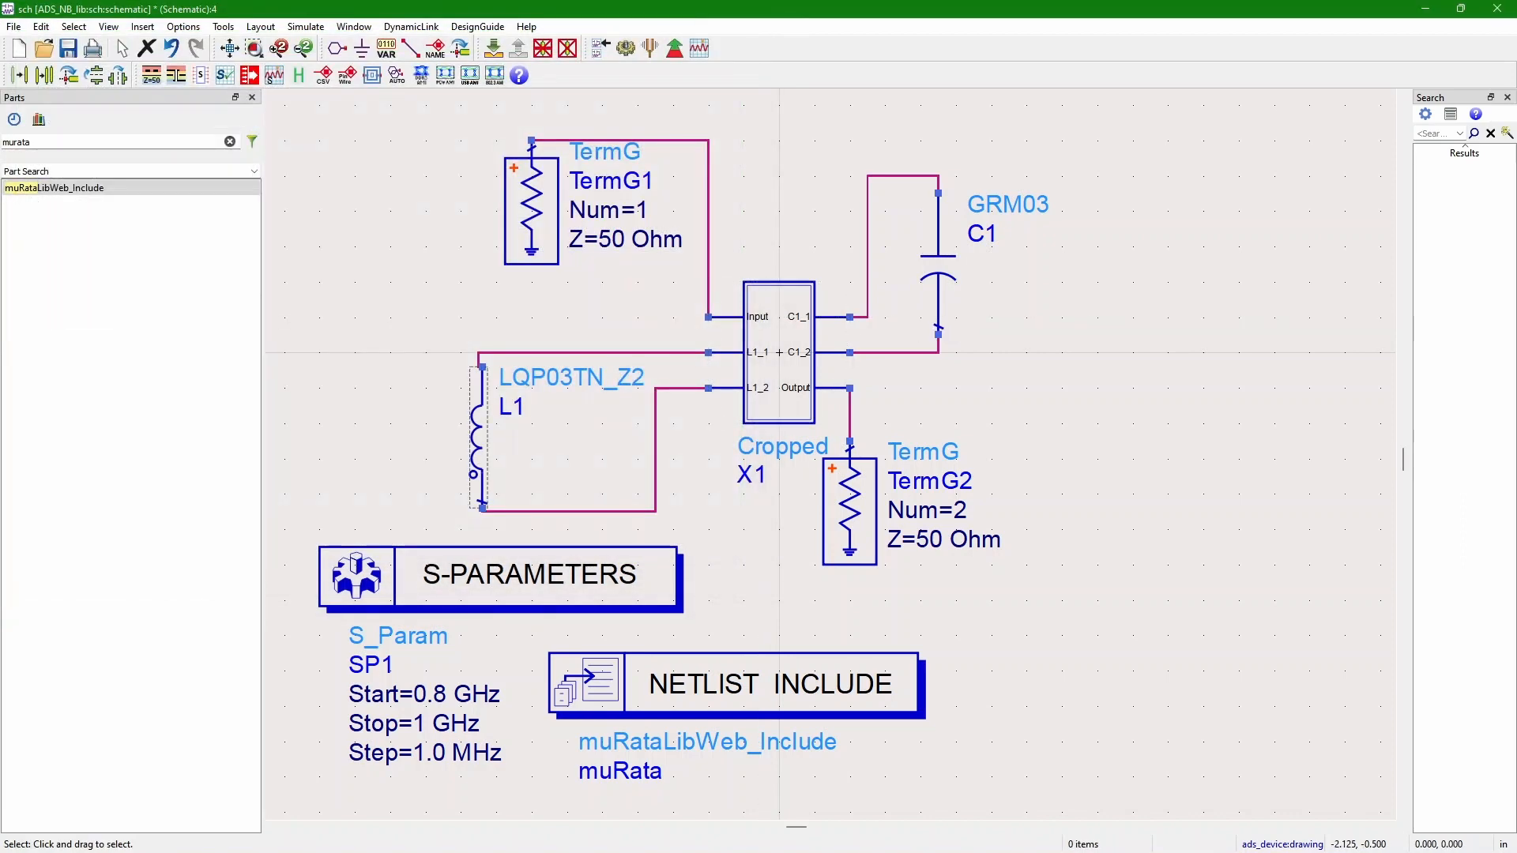
- Set inductor L1's part number to discrete optimization with LQP03TNR12JZ2 (120 nH) as the maximum value
double_click(478, 423)
left_click(552, 157)
left_click_drag(744, 189, 743, 251)
left_click(553, 262)
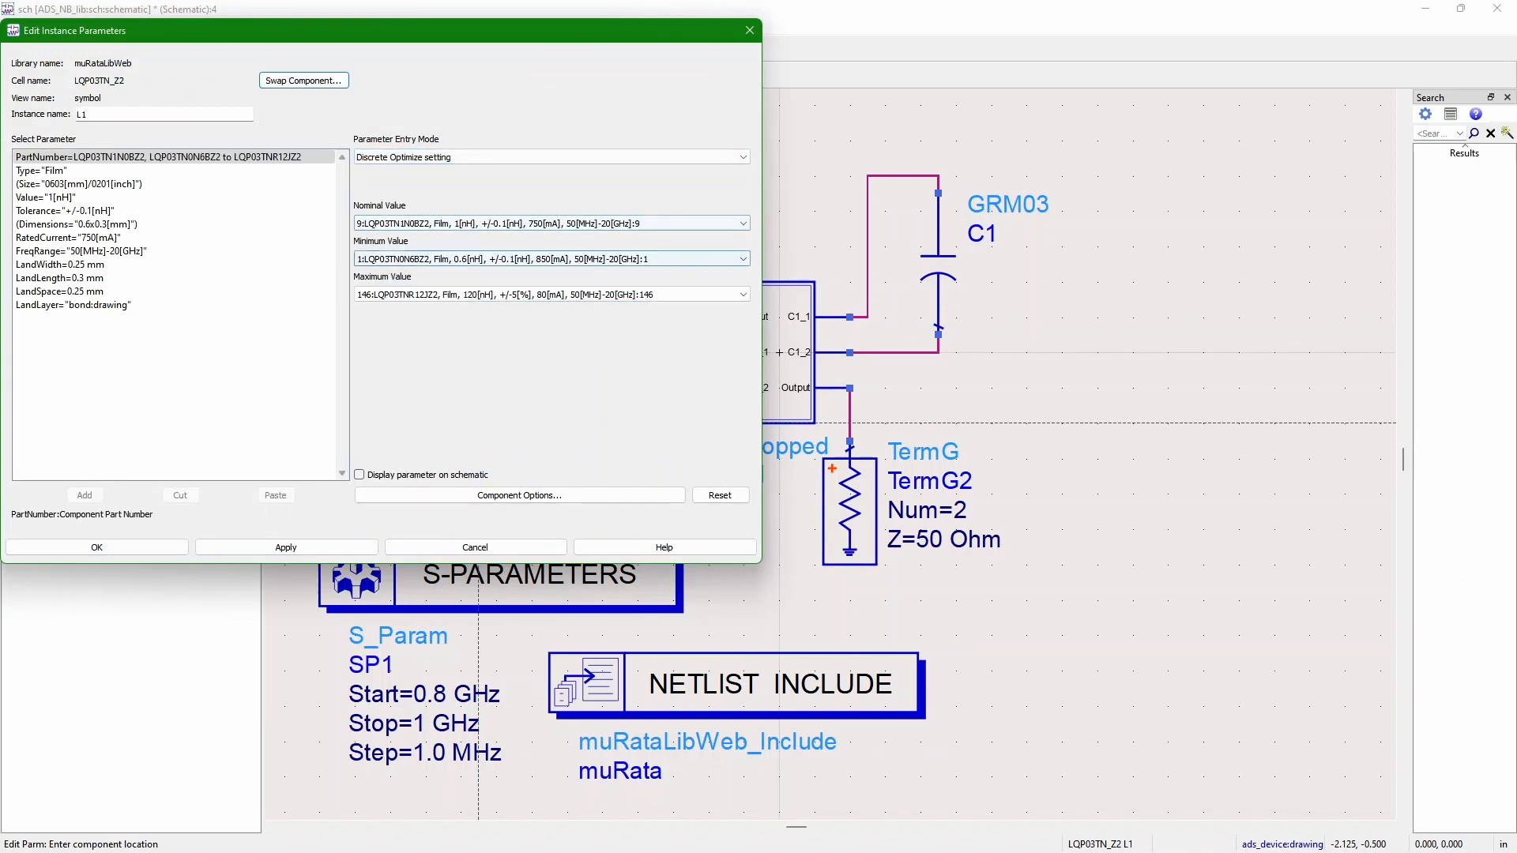
left_click(553, 260)
left_click(553, 260)
left_click(553, 294)
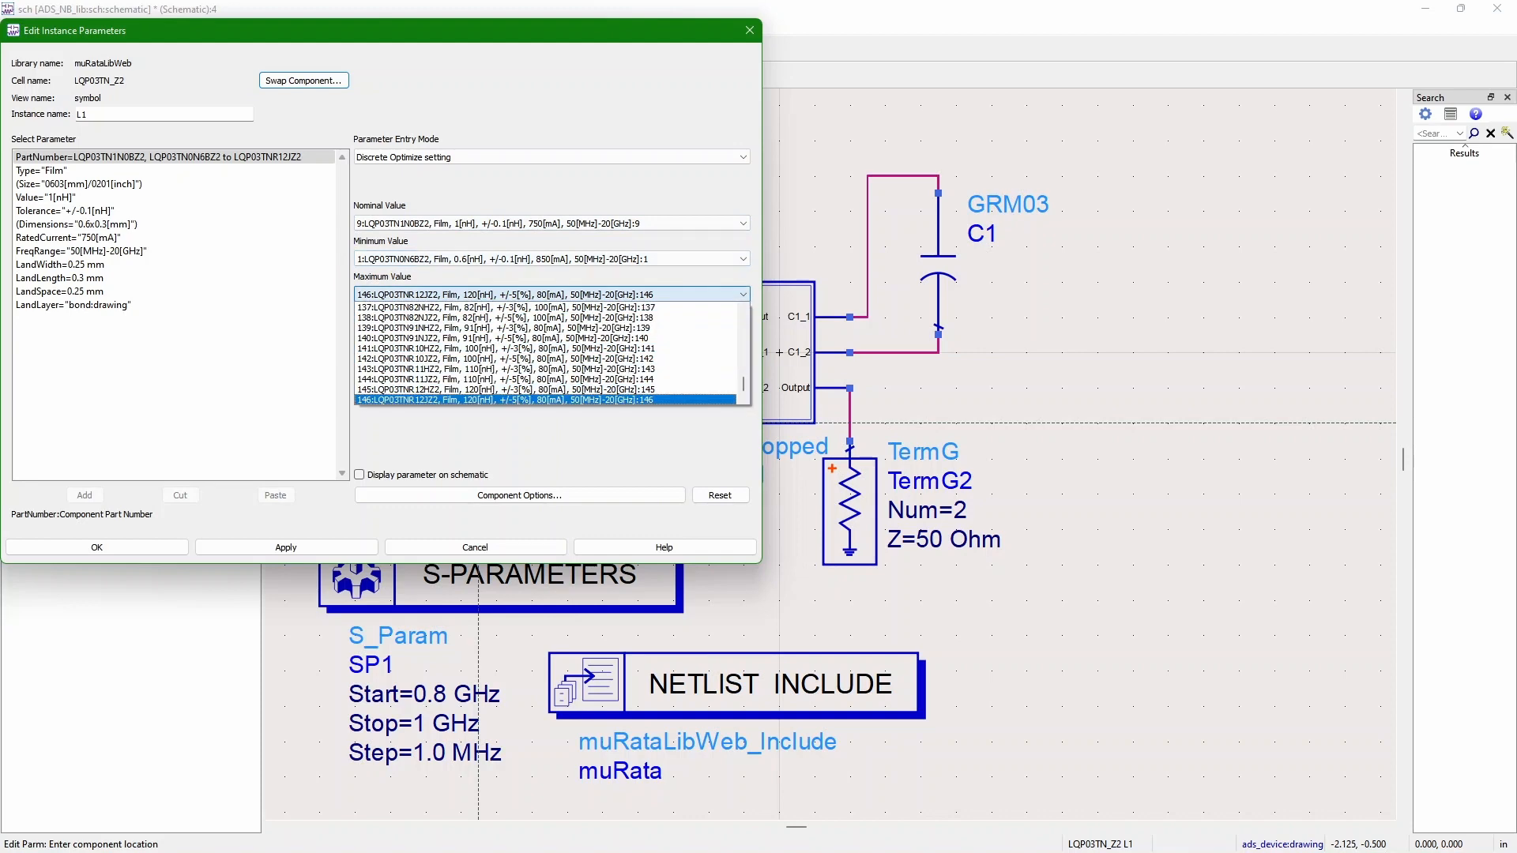
left_click(505, 400)
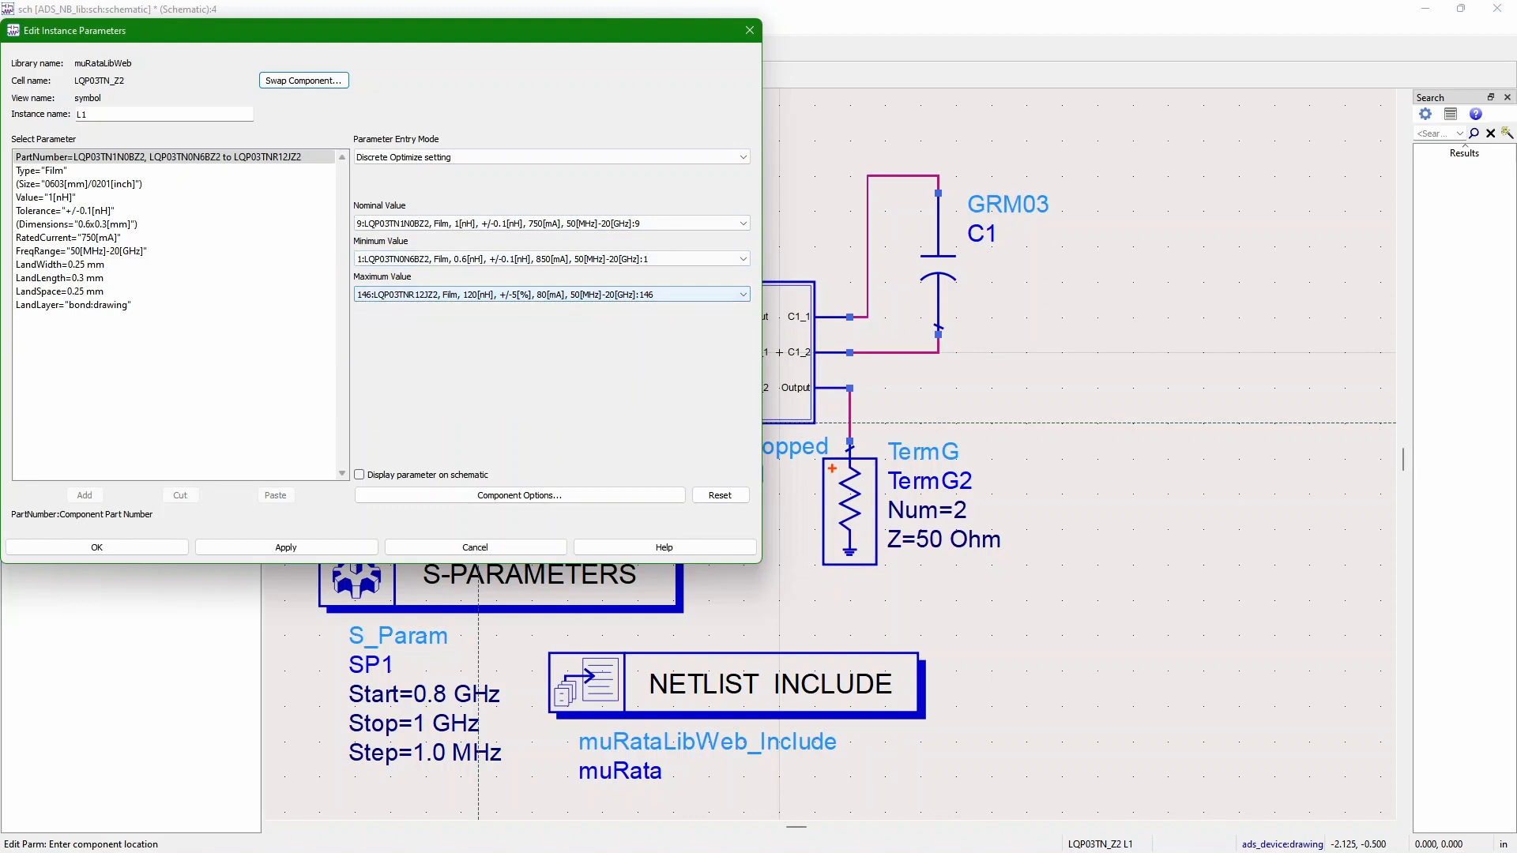
left_click(96, 548)
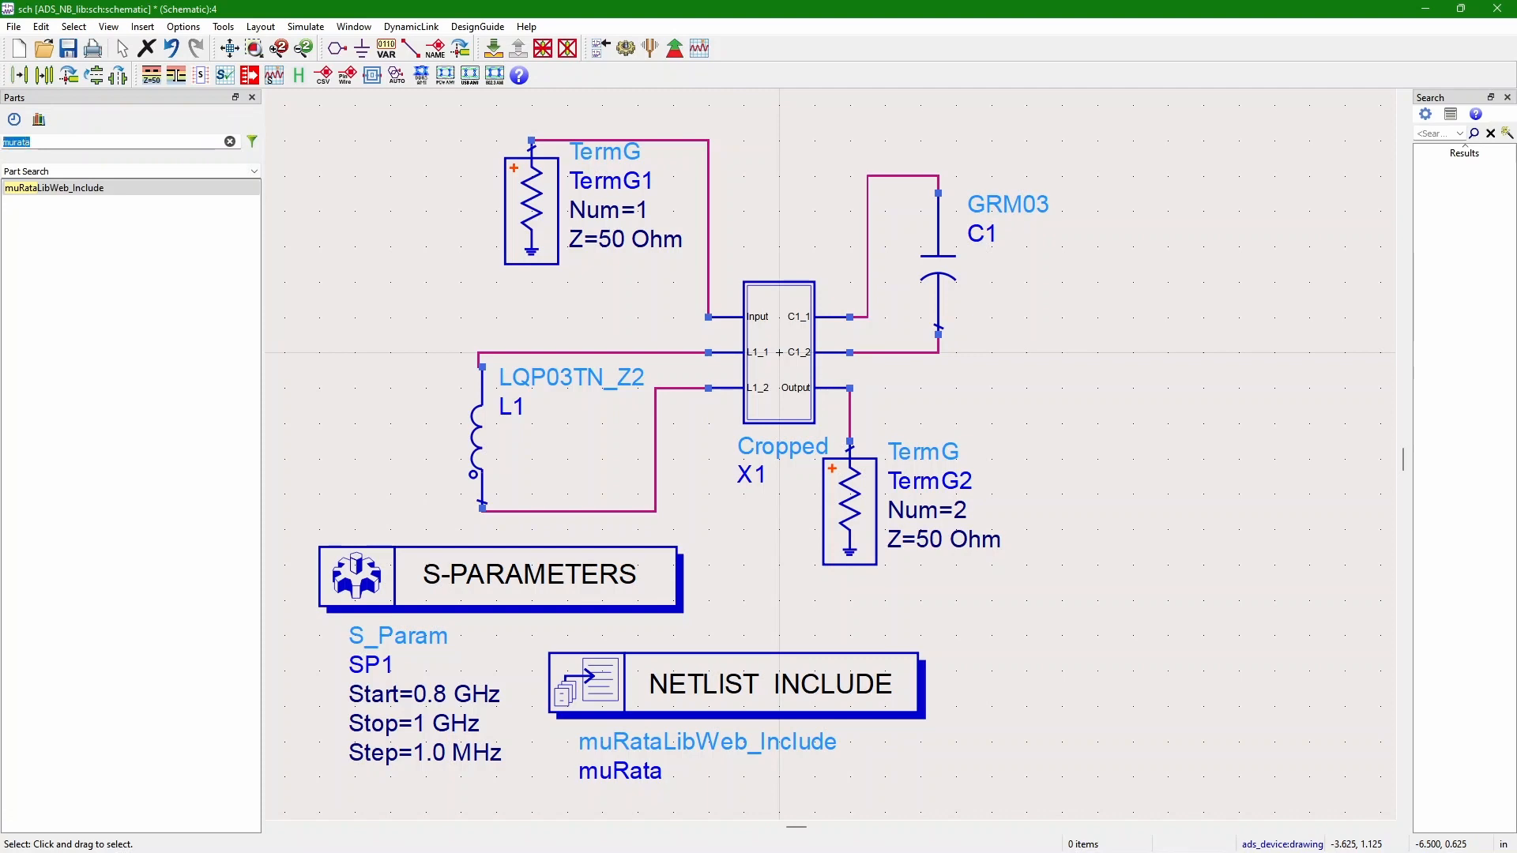
- Place an optimization Goal component right of the netlist include, with expression dB(S(1,1)) and analysis SP1
type("goal")
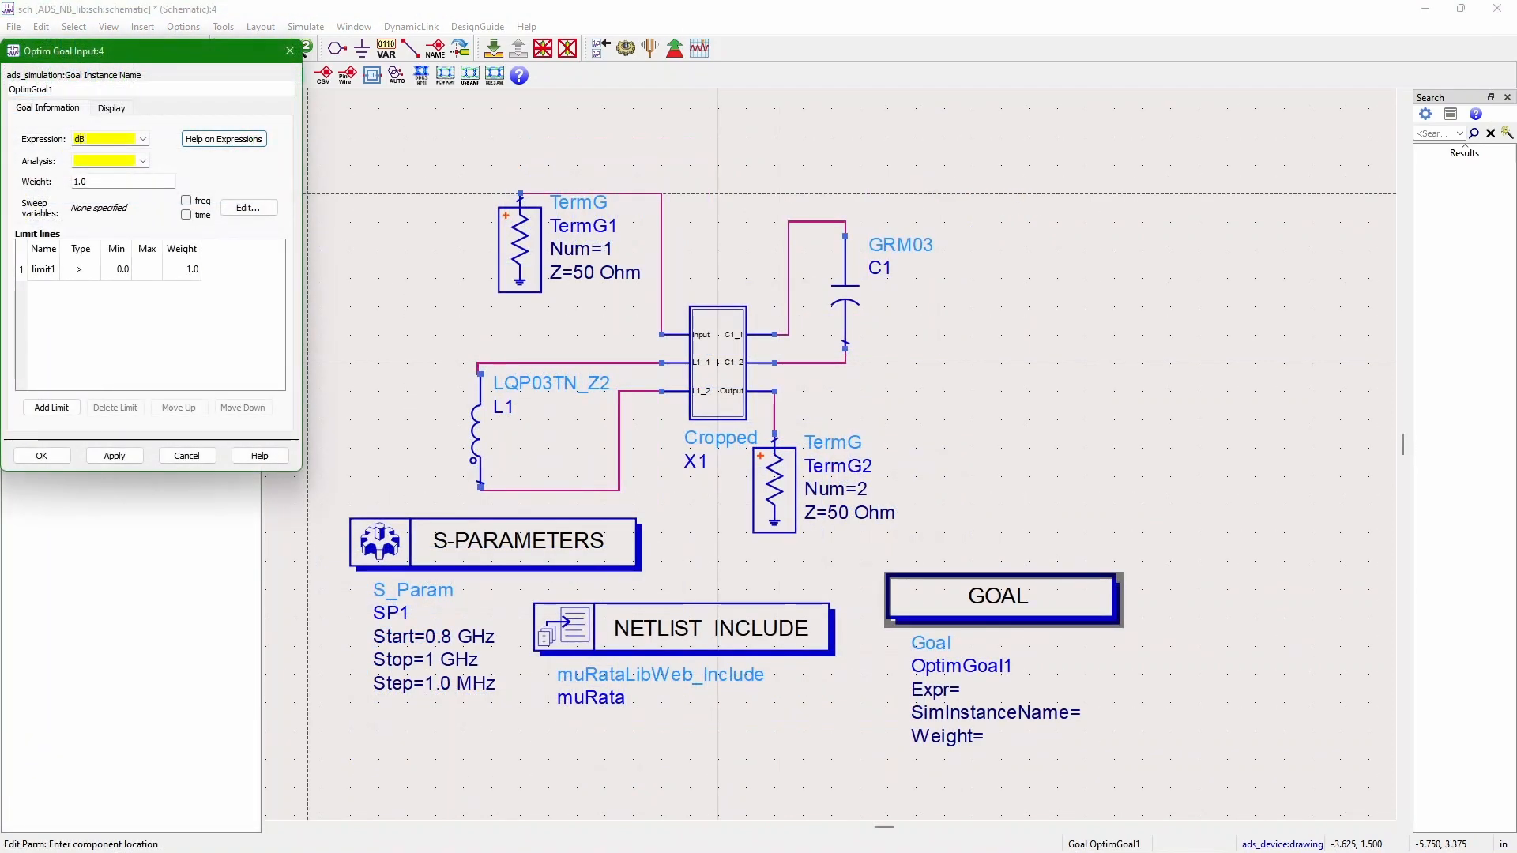
type("(S(1,1")
left_click(104, 162)
left_click(143, 161)
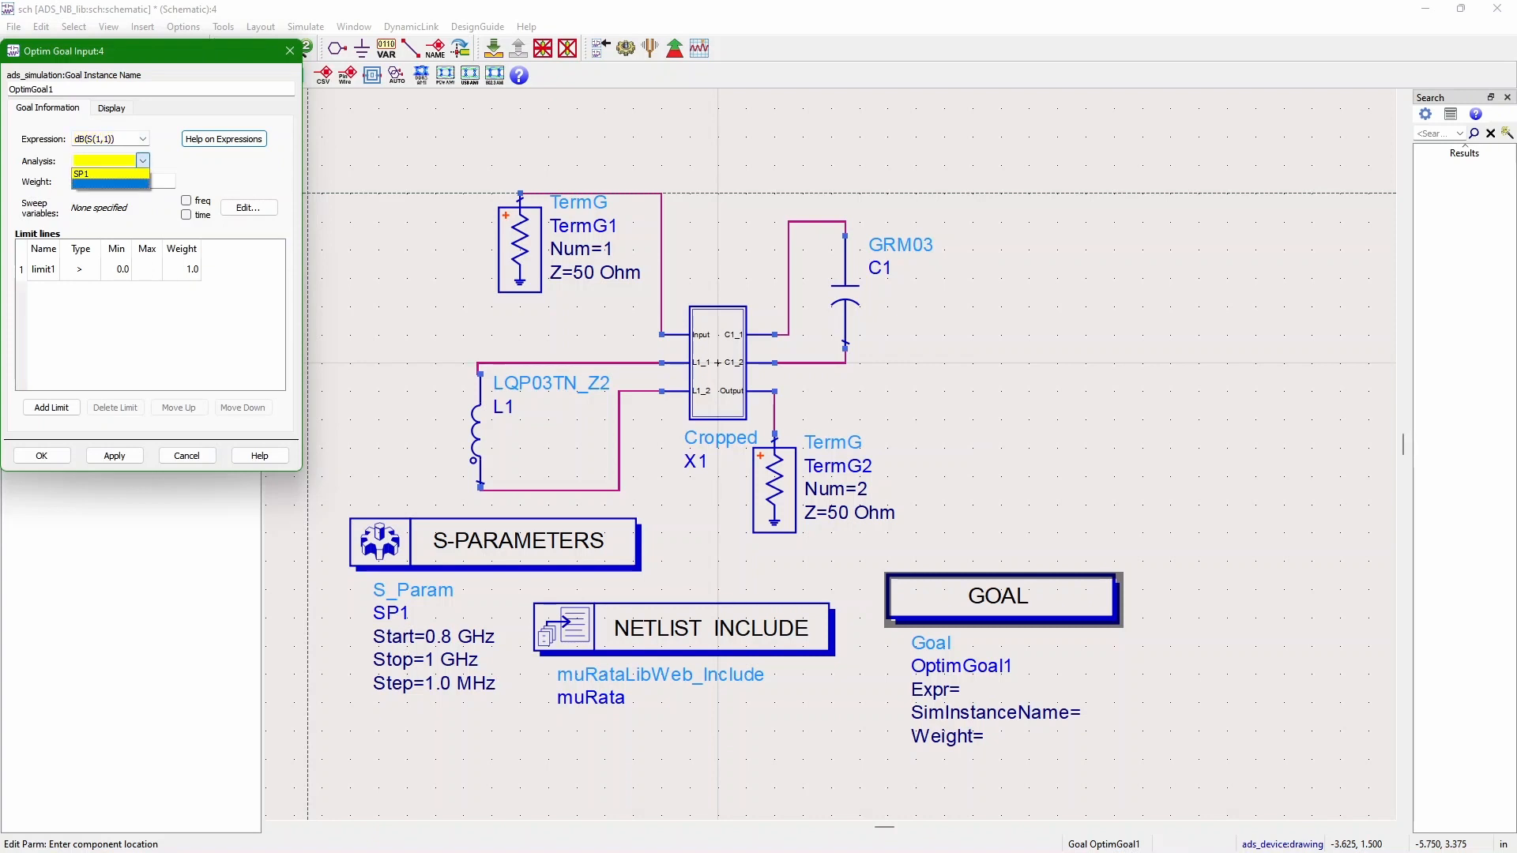
left_click(111, 183)
left_click(143, 162)
left_click(109, 174)
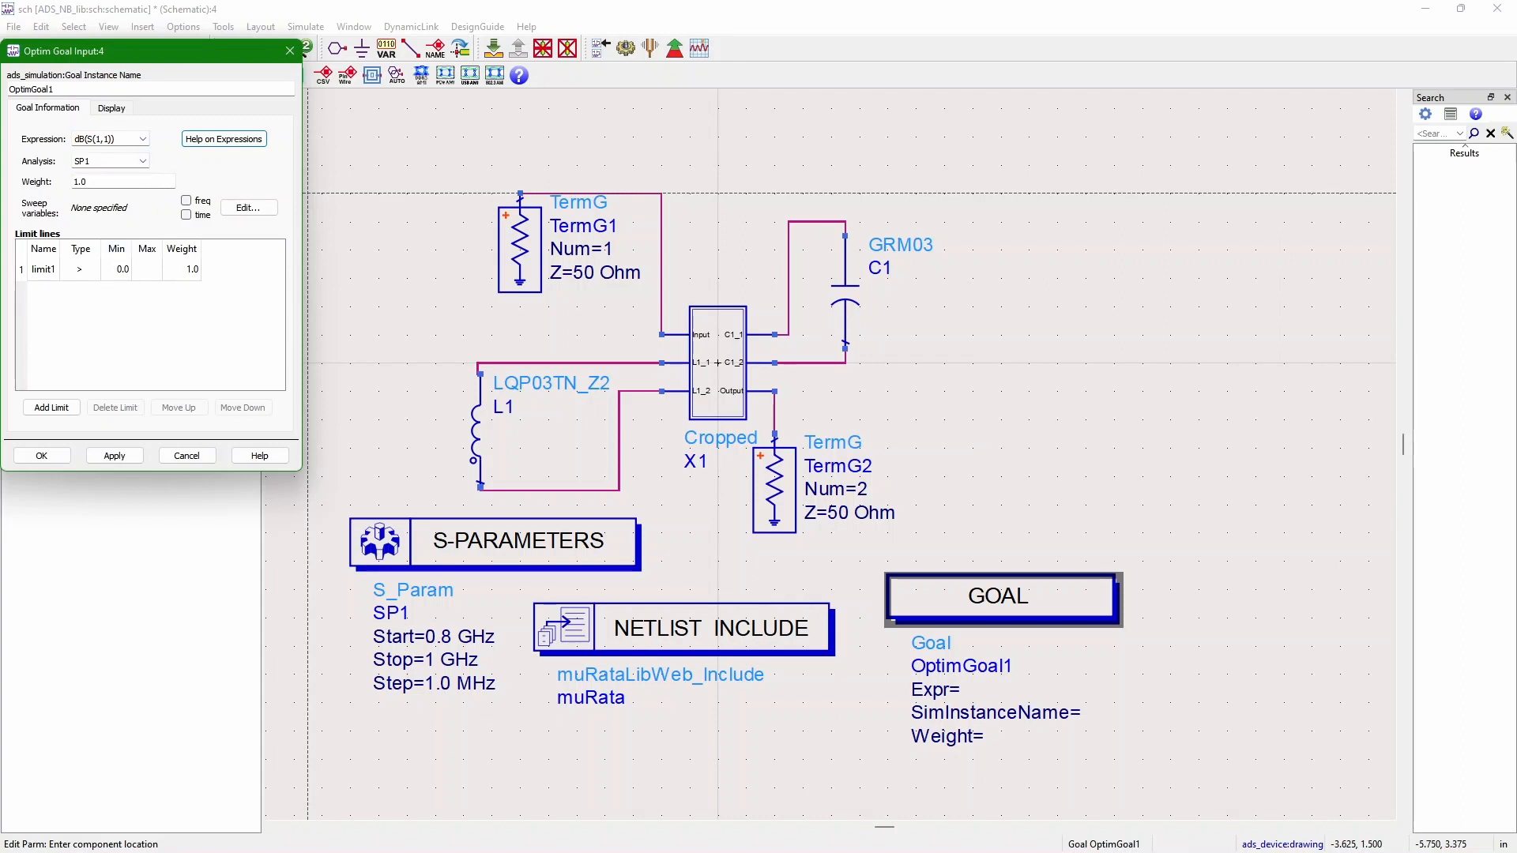
- Set the goal's limit1 to the less-than type with a maximum of -30
double_click(80, 270)
left_click(80, 298)
left_click(116, 269)
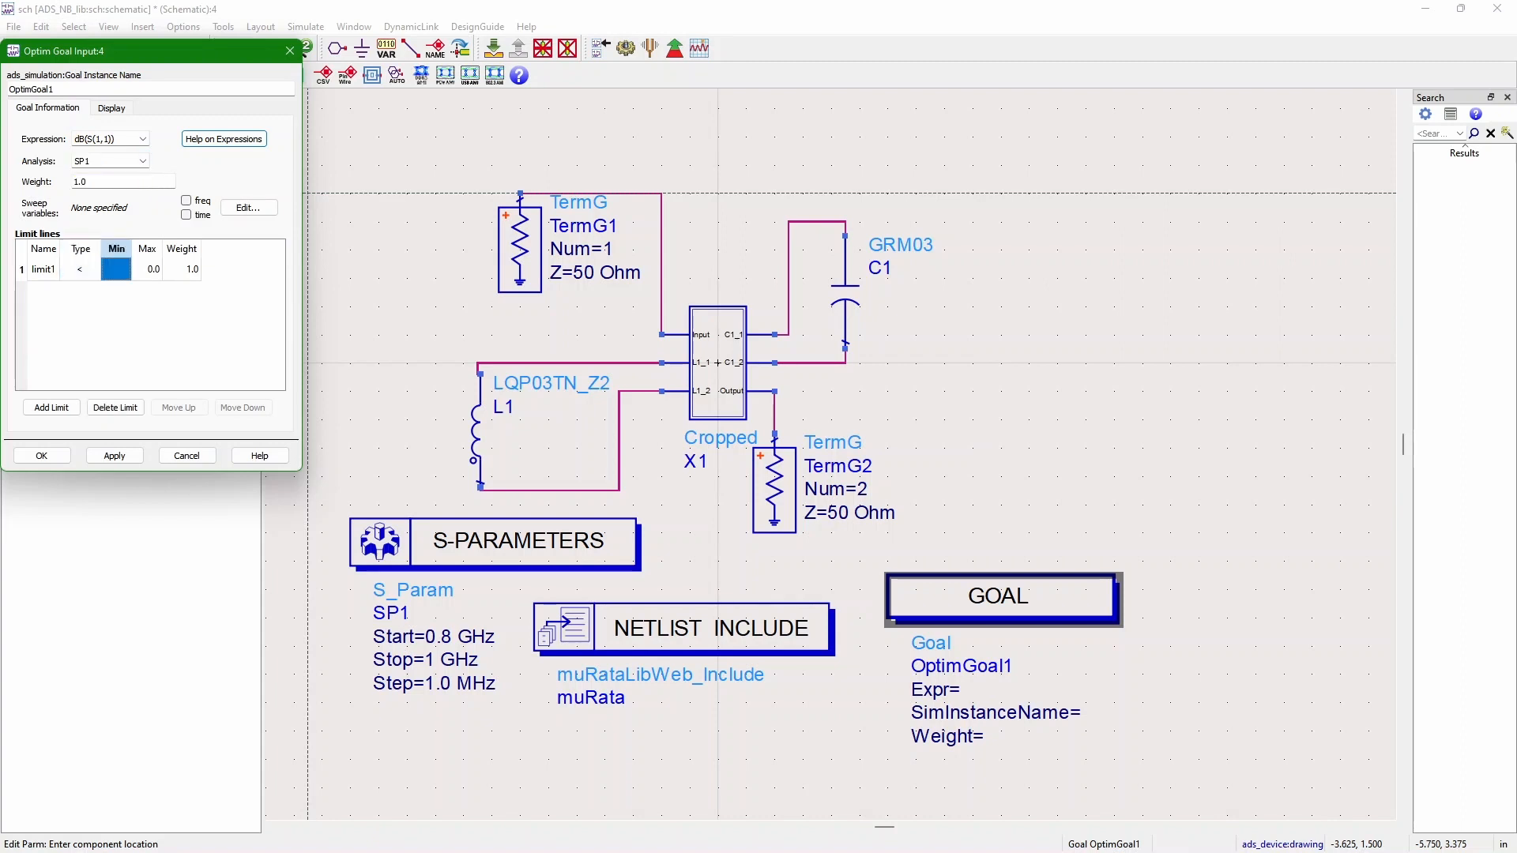
double_click(147, 270)
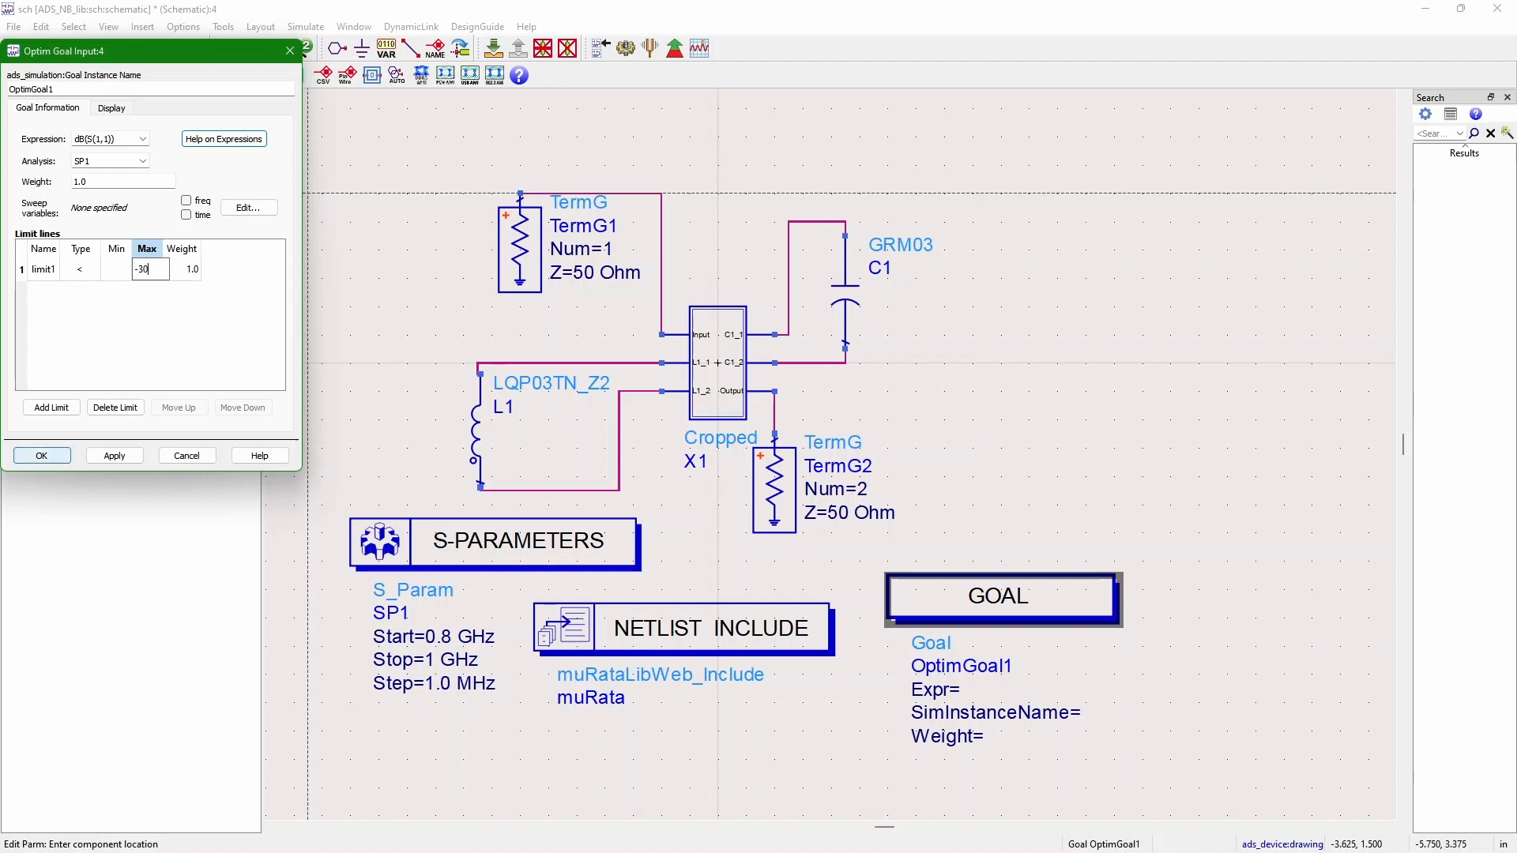
left_click(41, 456)
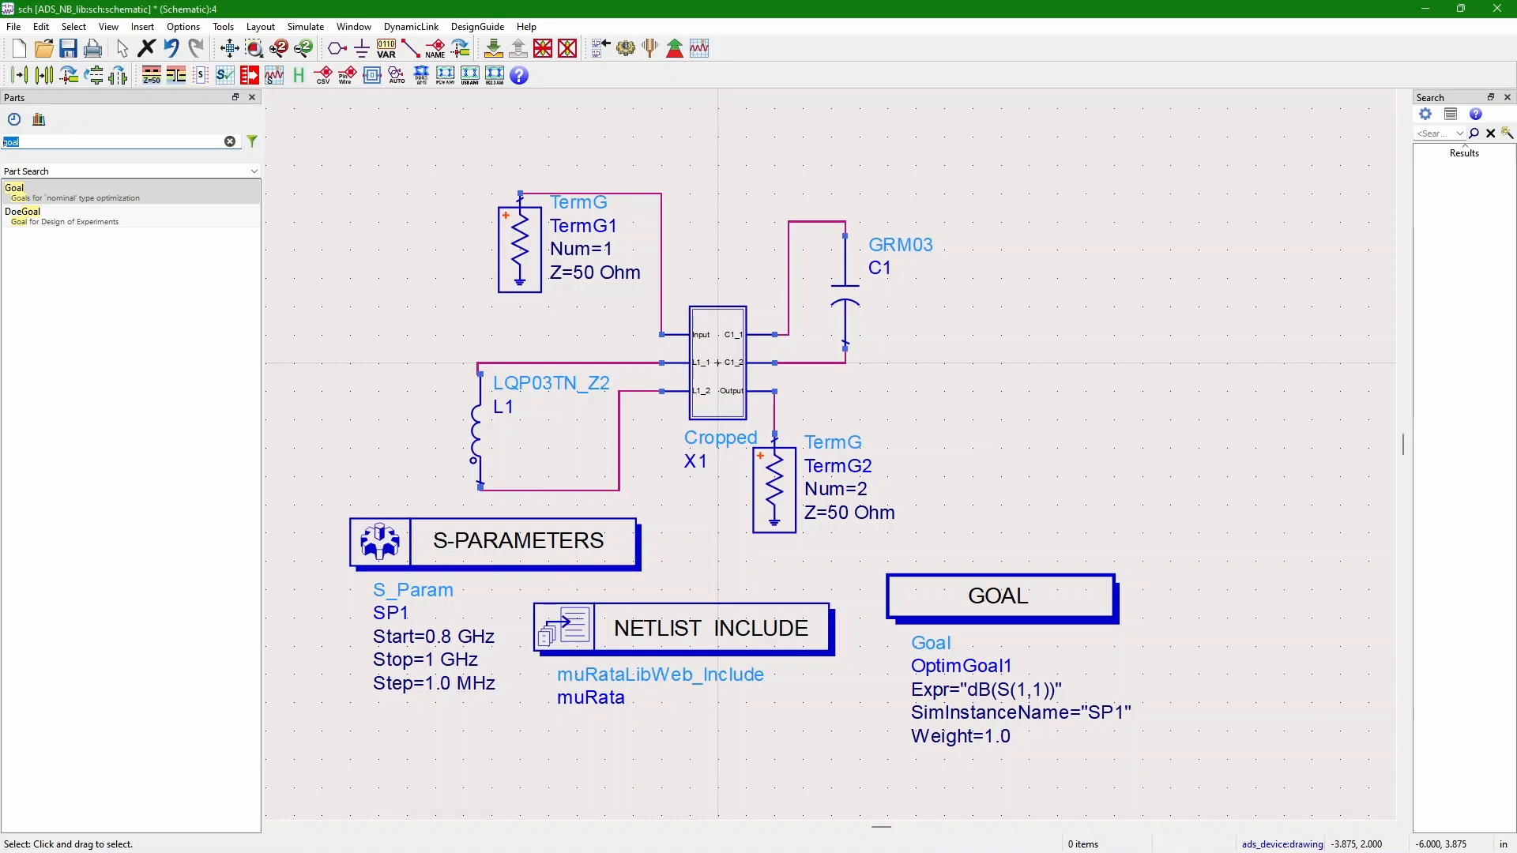
- Place an Optim nominal optimization component above the goal, right of the circuit, and open its settings
type("opt")
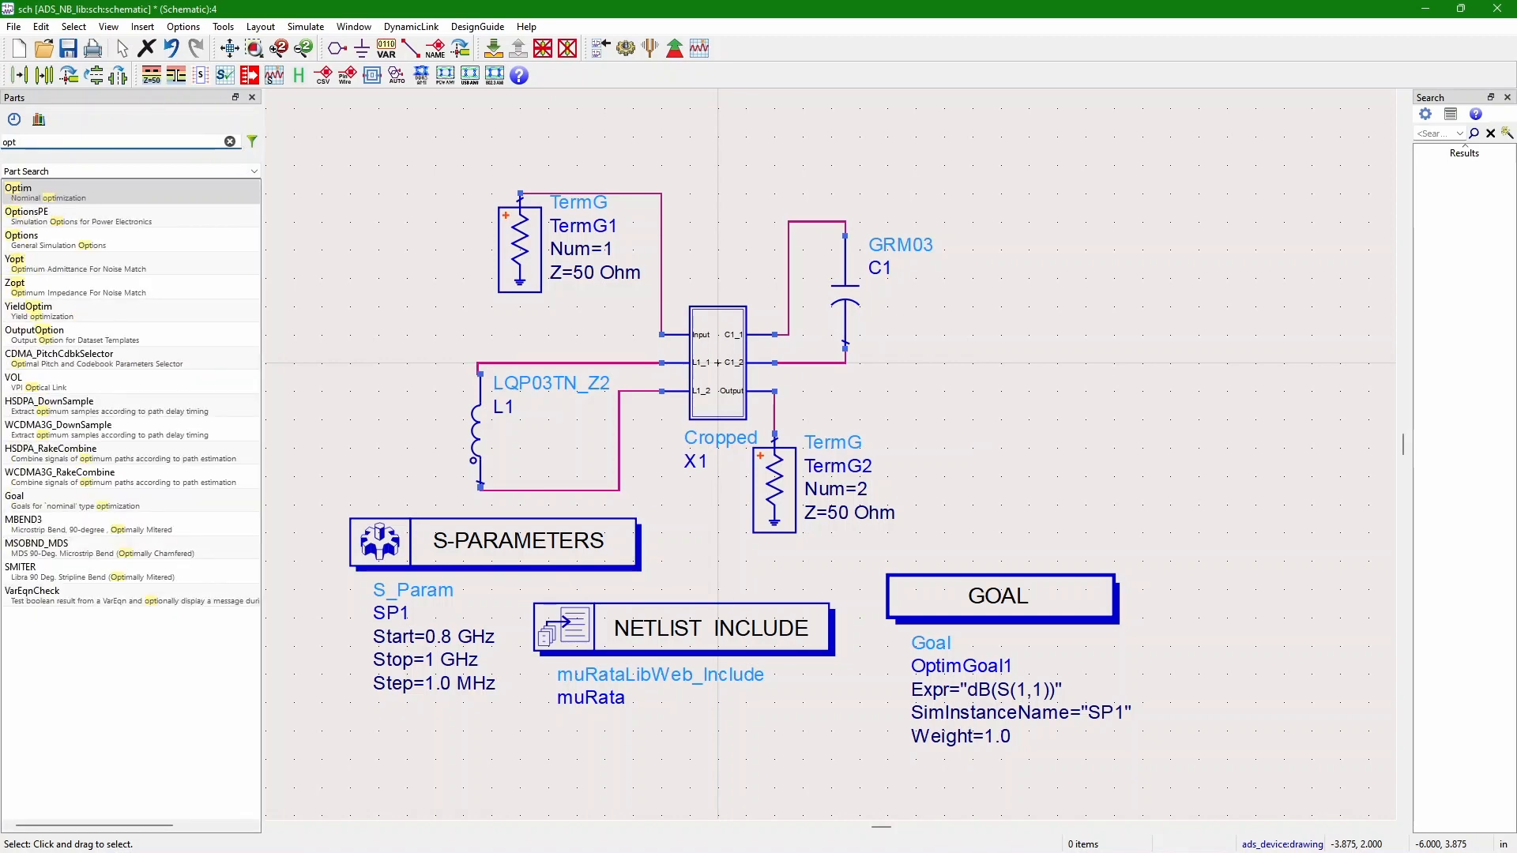
key("Return")
left_click(1127, 134)
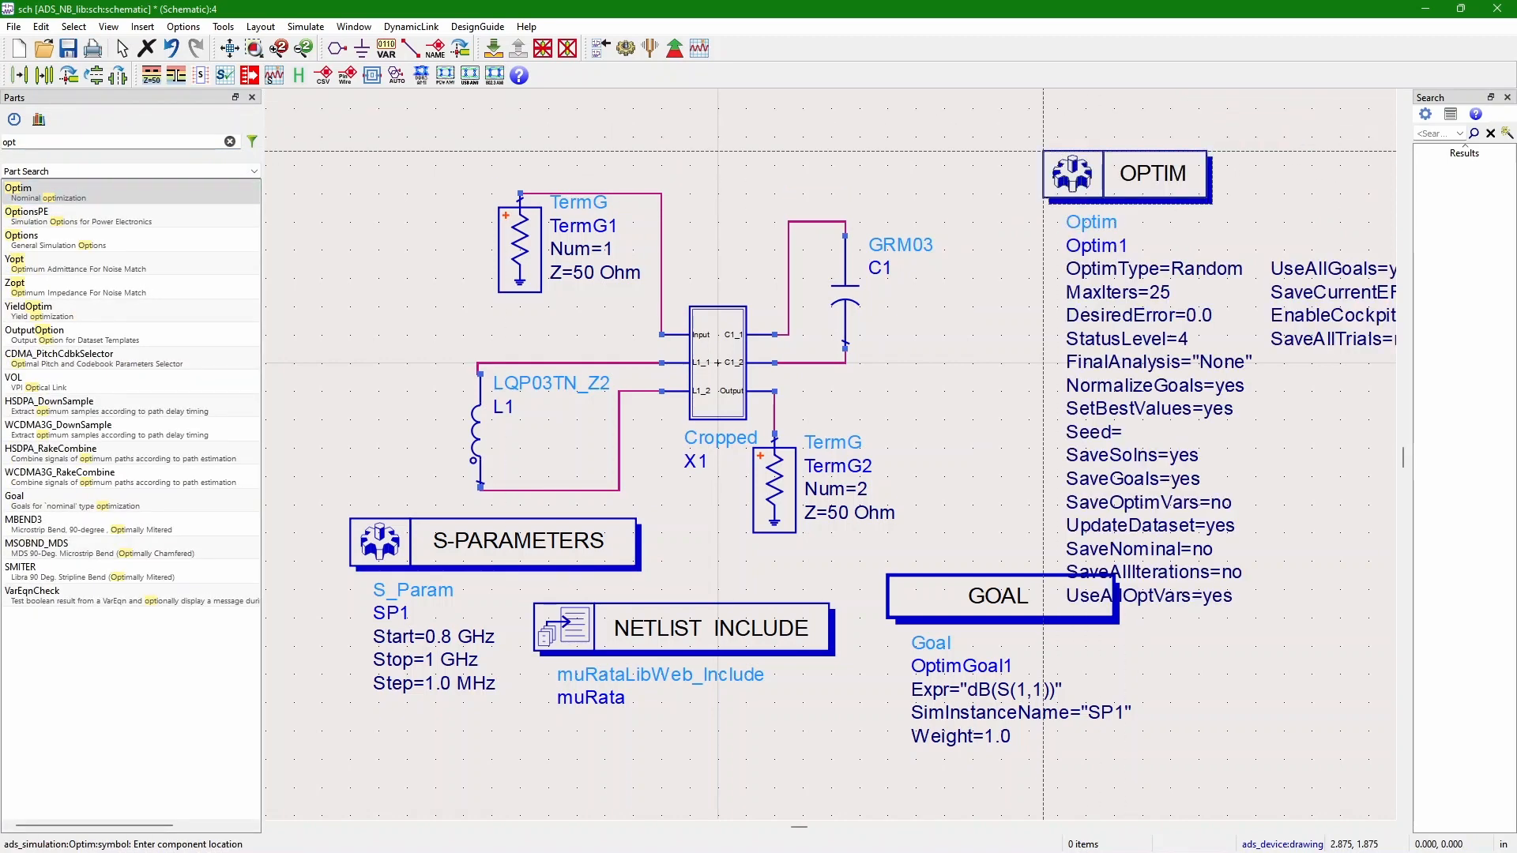
key("Escape")
double_click(1141, 154)
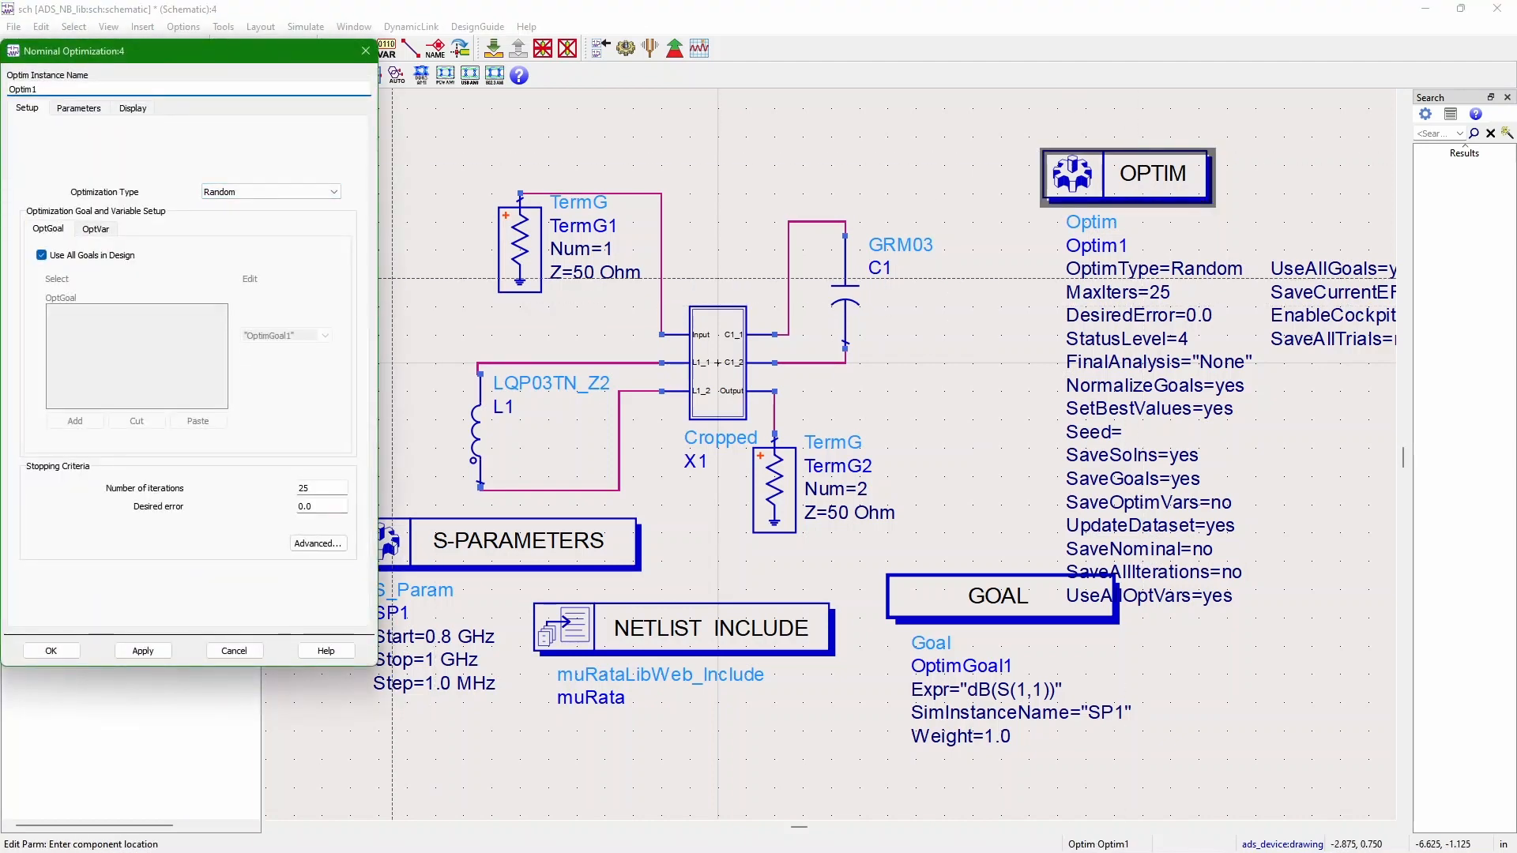
- Set the Optim component's optimization type to Discrete and run the optimization
left_click(268, 191)
left_click(253, 297)
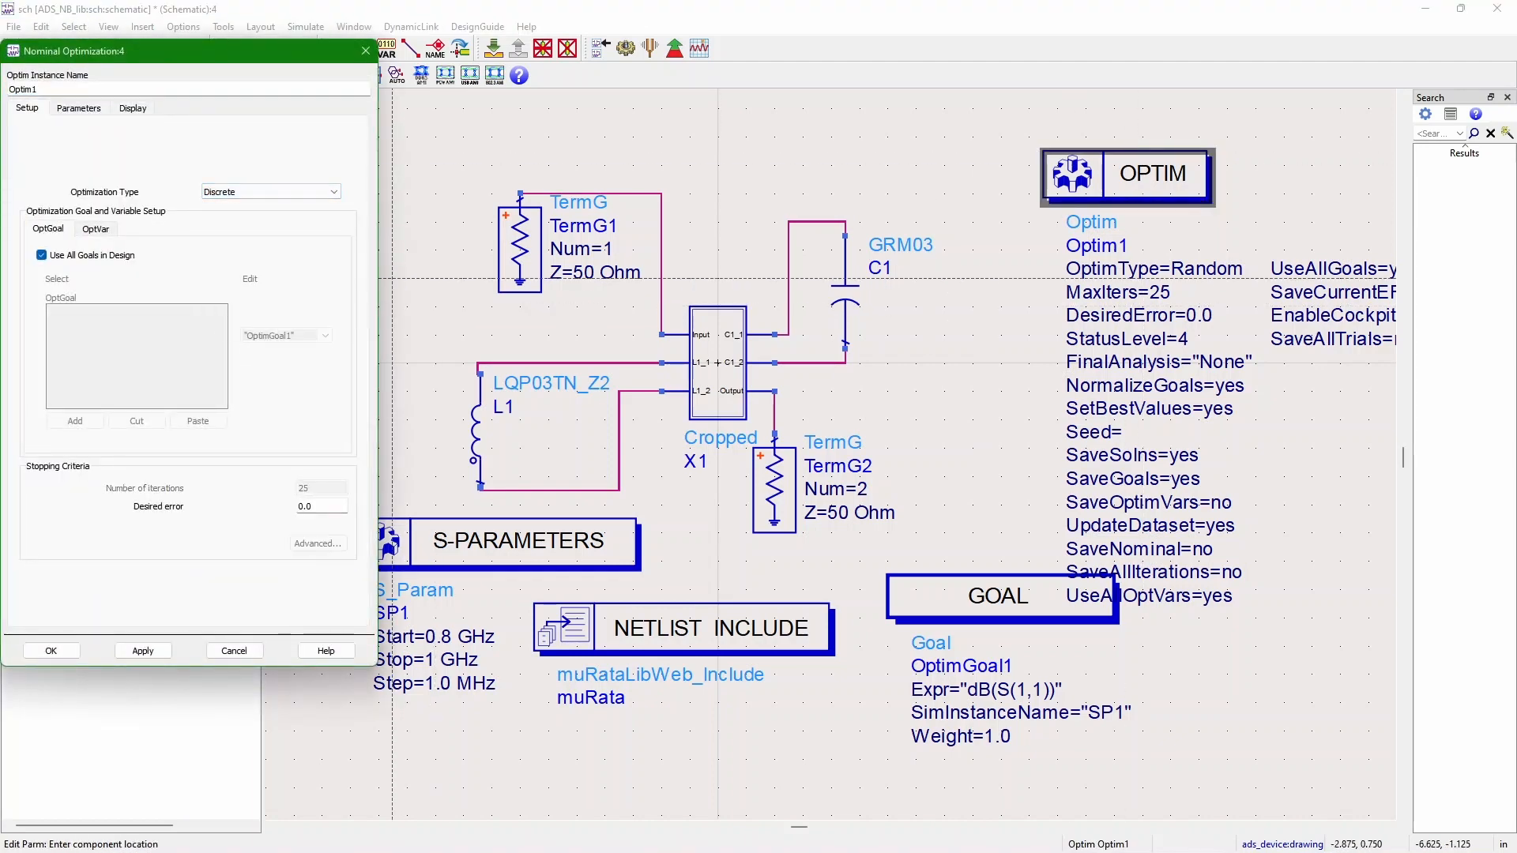
left_click(50, 650)
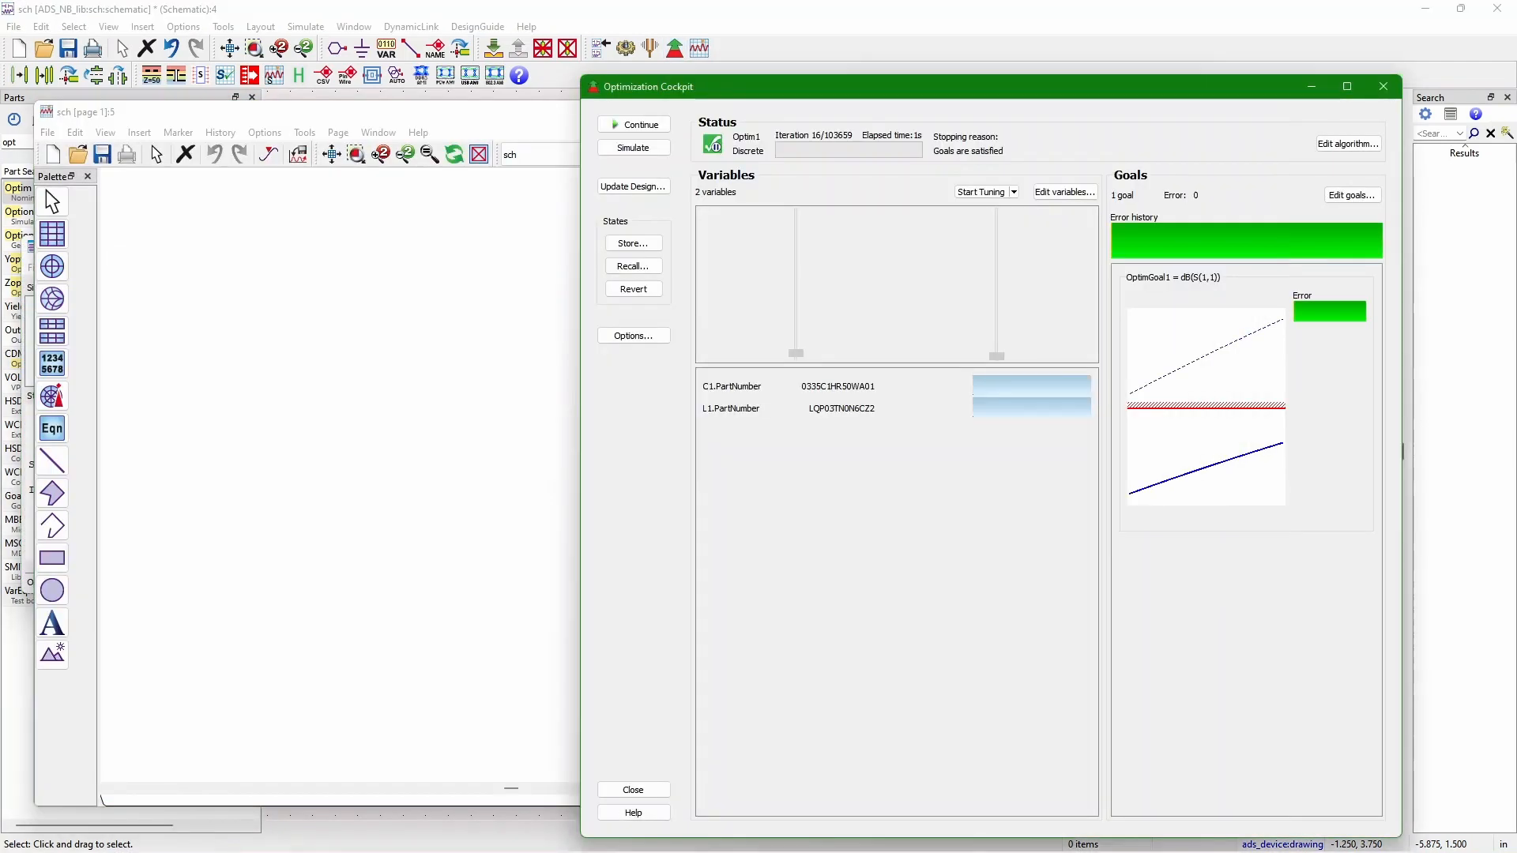
- Start tuning in the Optimization Cockpit and tune capacitor C1's part number to the one ending in C2AR70BA01, keeping the plots in view
left_click(981, 192)
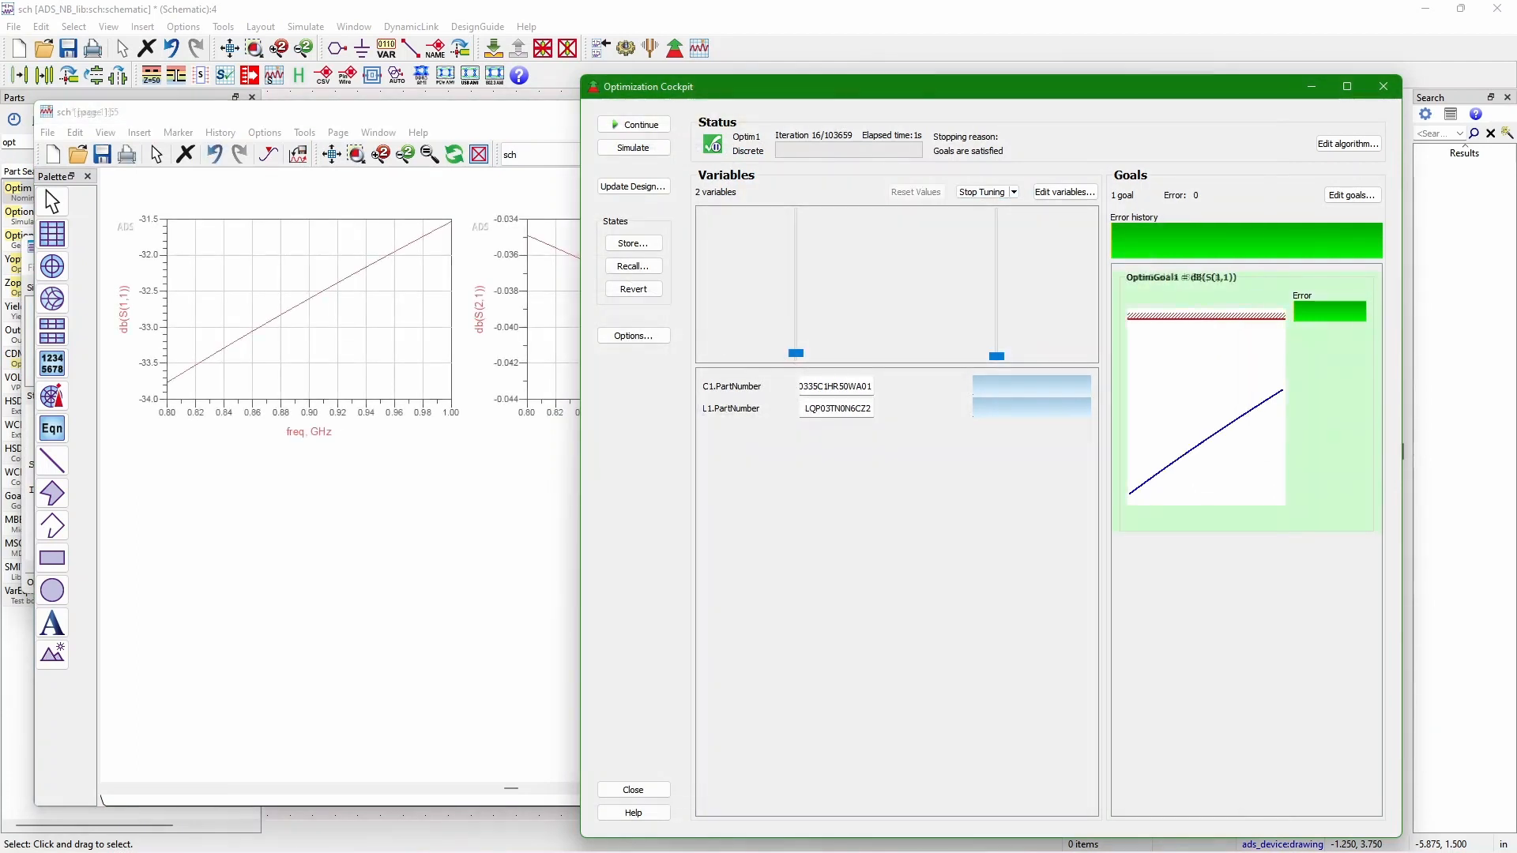
left_click_drag(985, 91, 1234, 90)
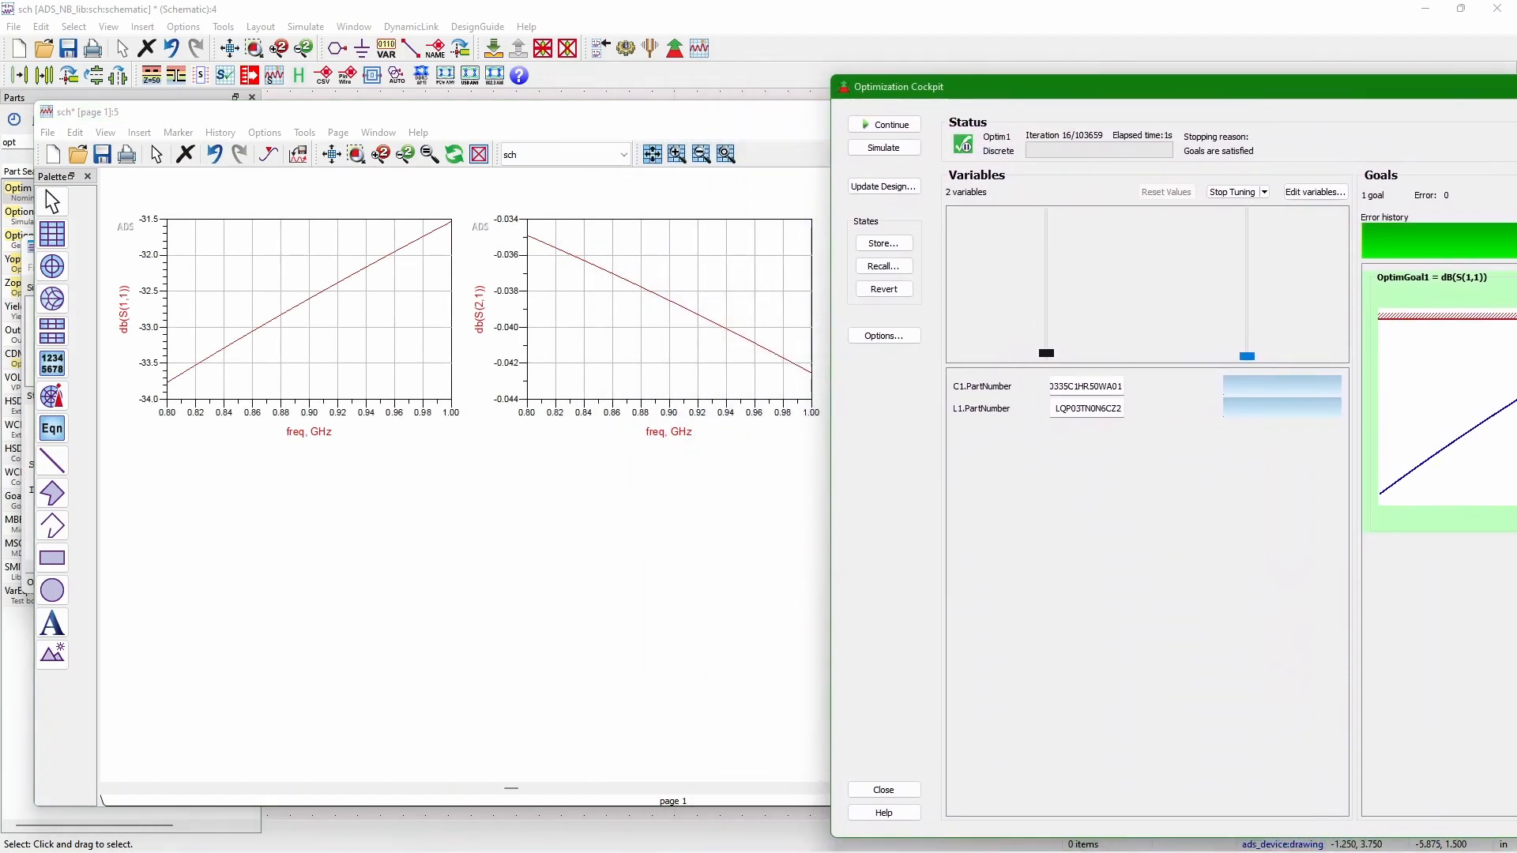
left_click_drag(1045, 353, 1045, 350)
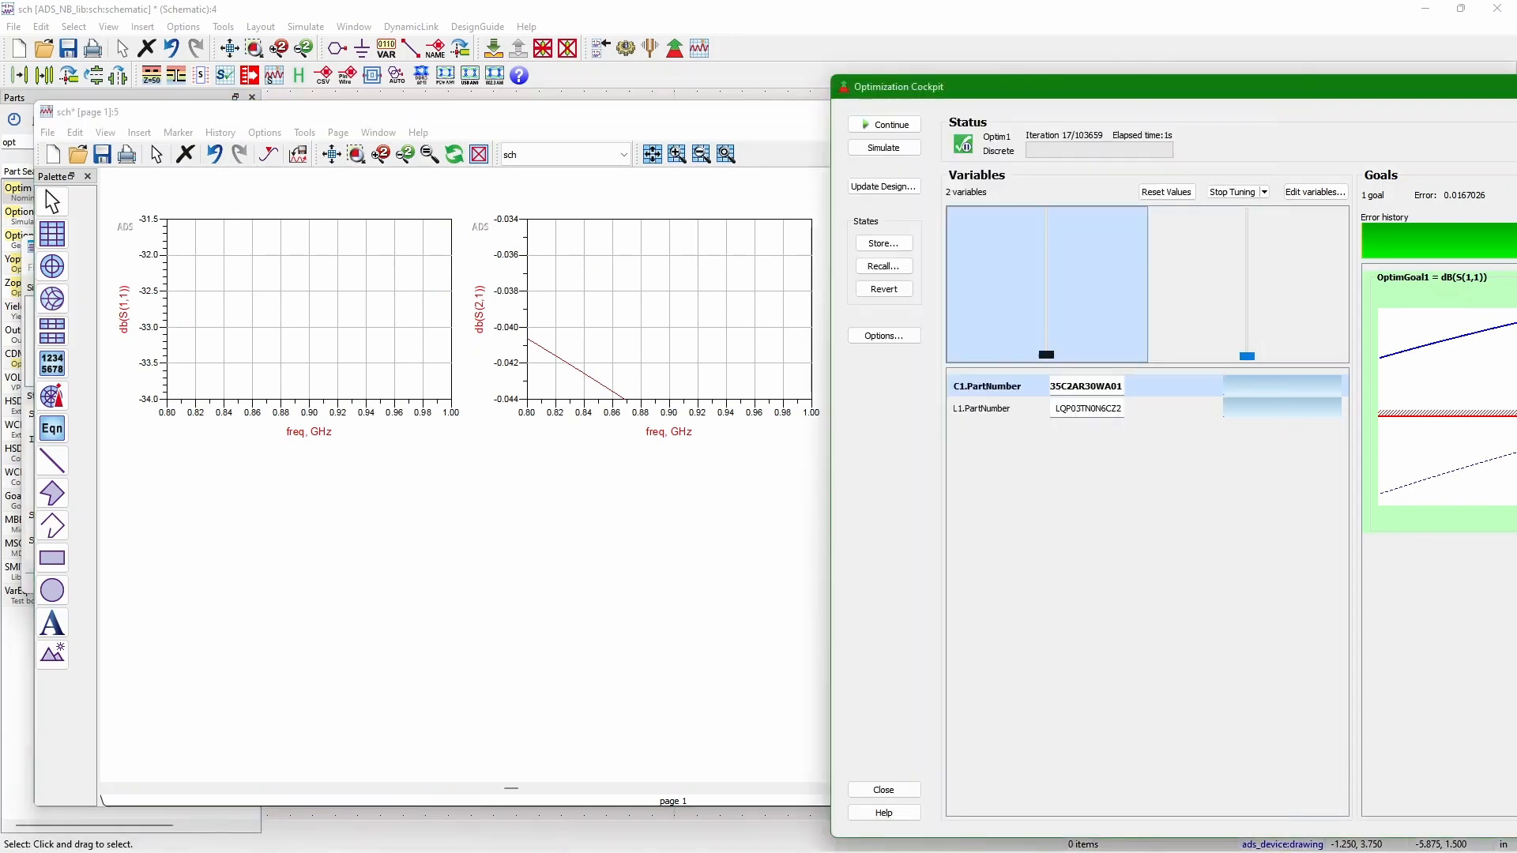
left_click_drag(1046, 354, 1045, 351)
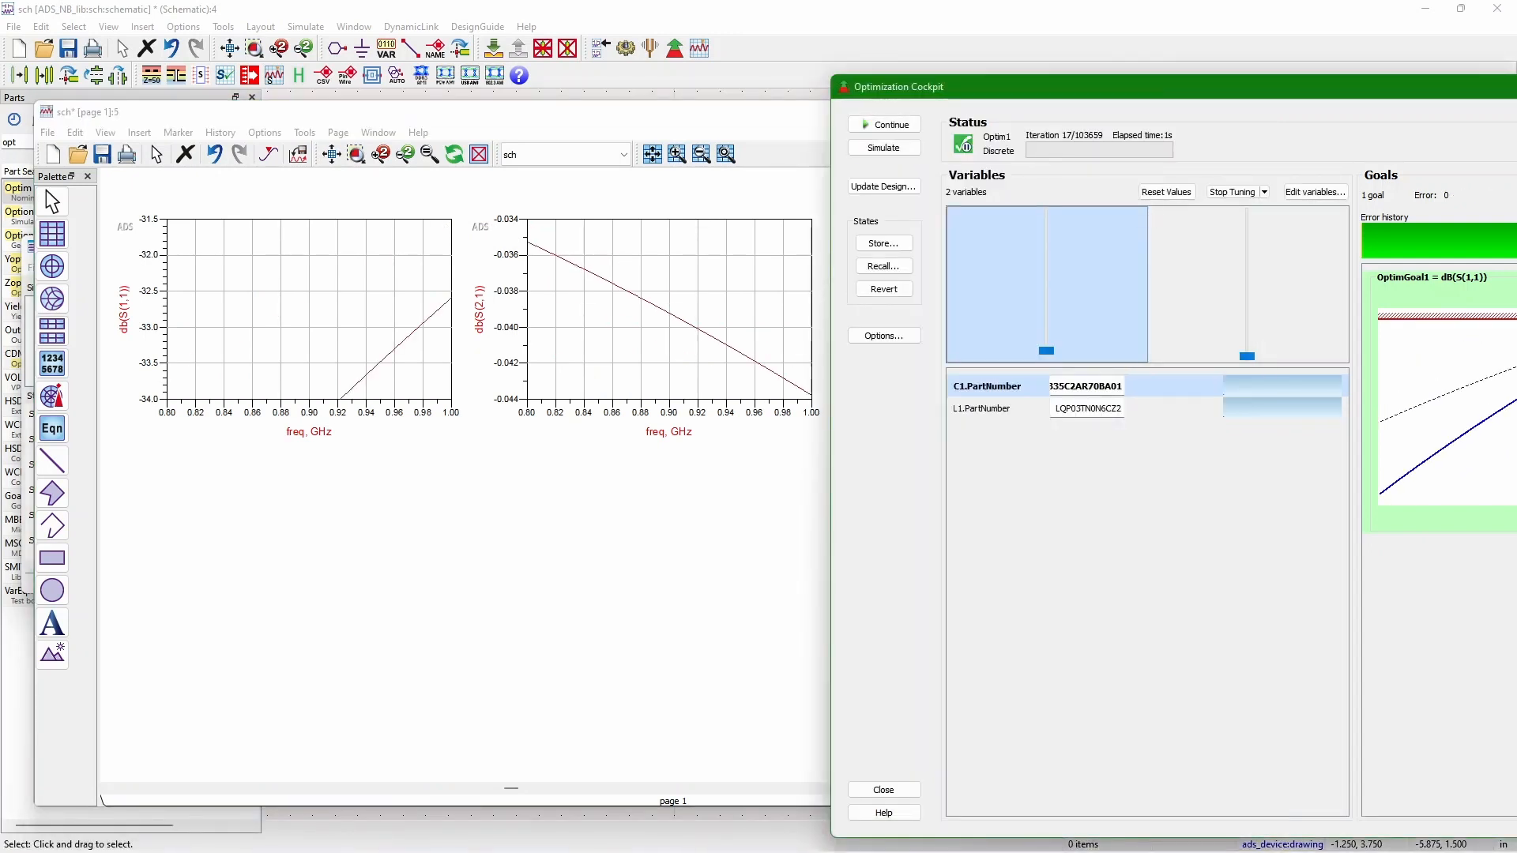
- Set the Y axis range of the dB(S(1,1)) plot to a minimum of -50 and a maximum of -5
left_click(394, 313)
right_click(394, 313)
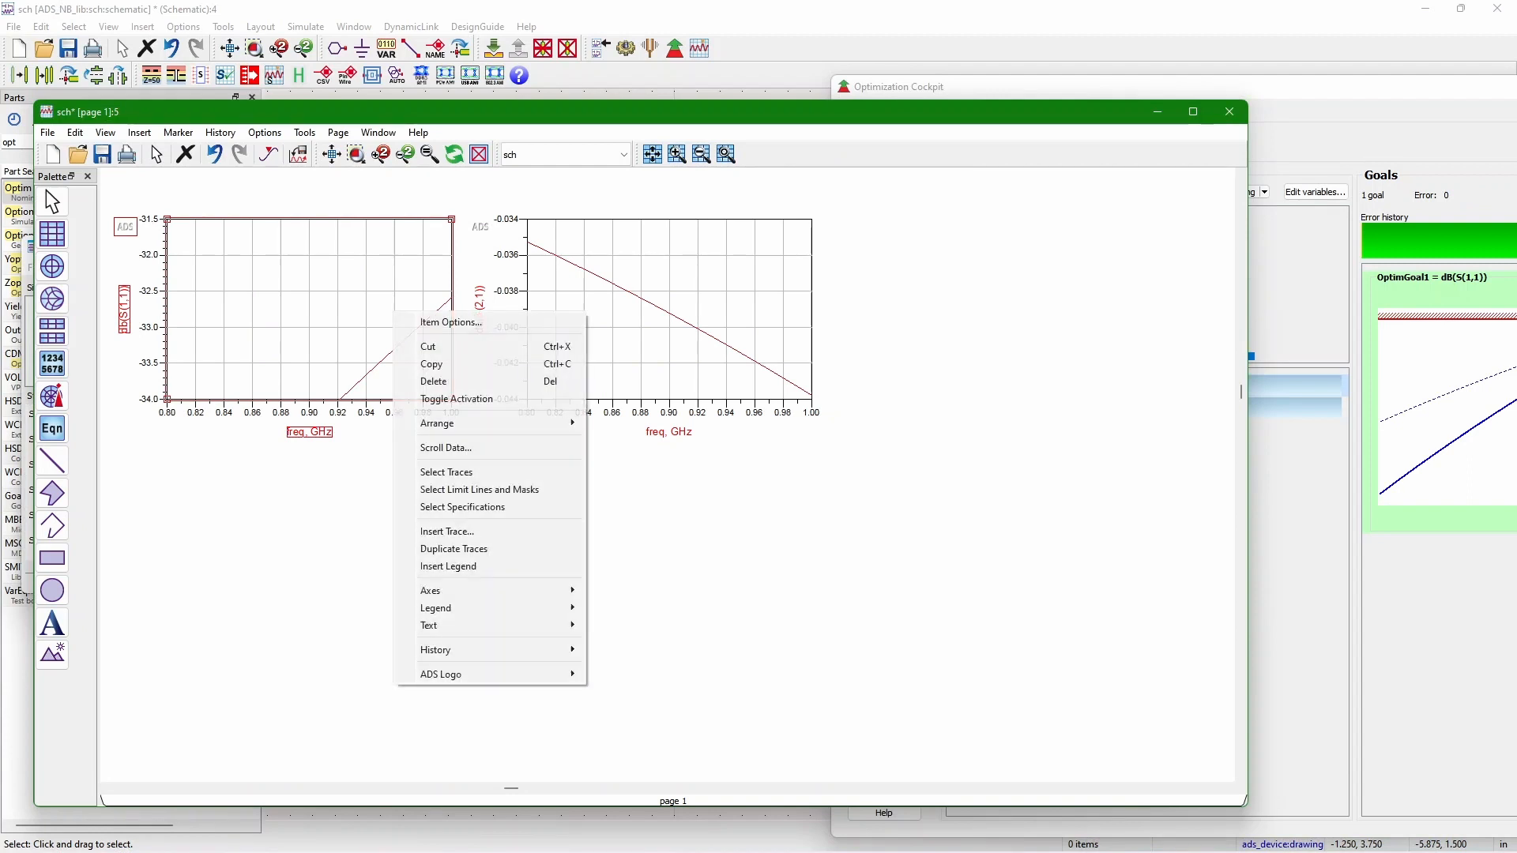
mouse_move(490, 591)
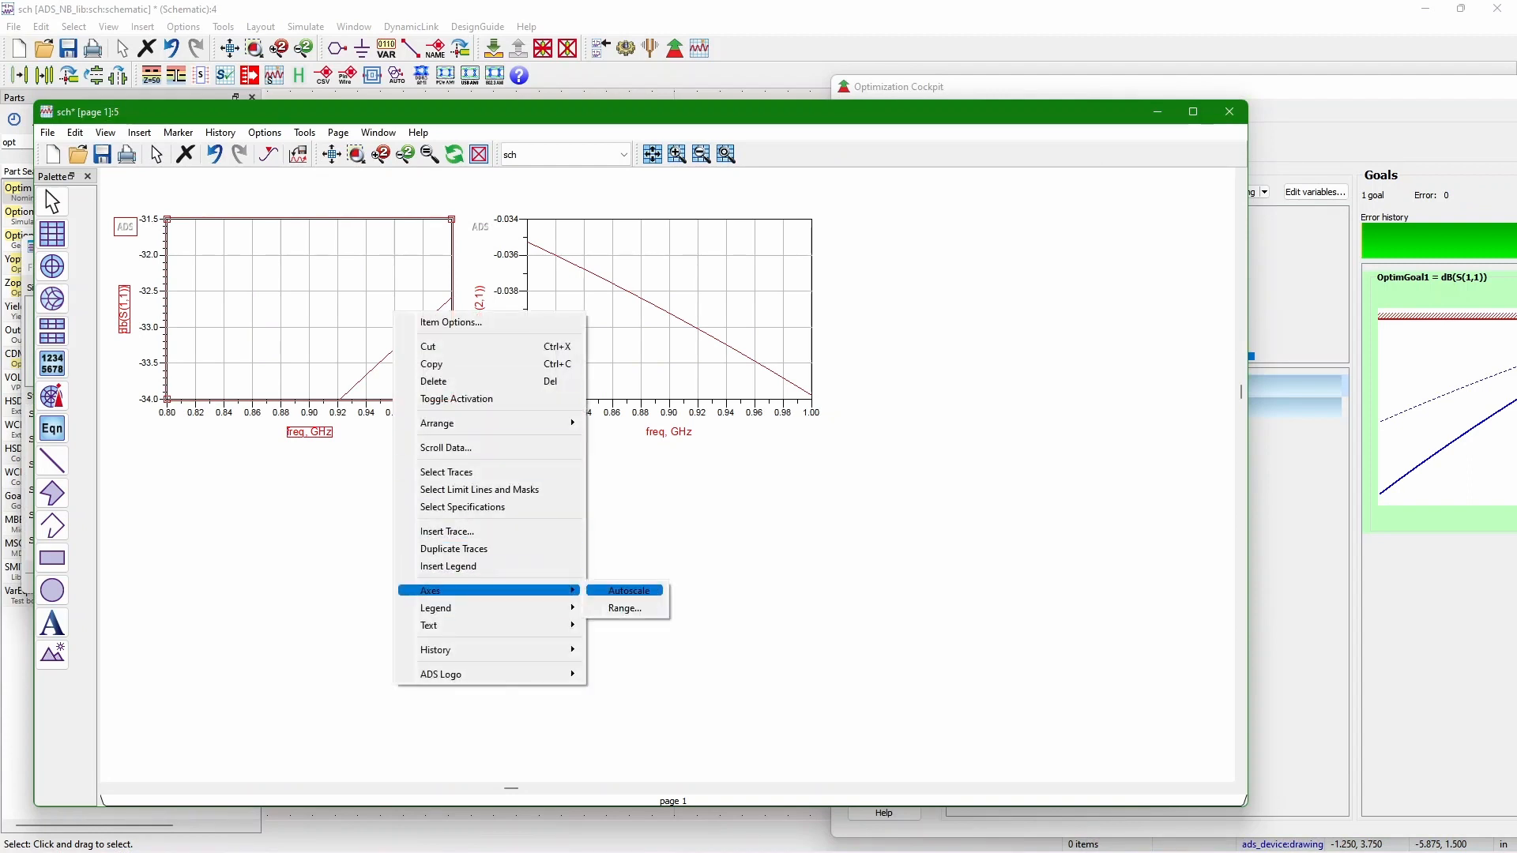
left_click(624, 609)
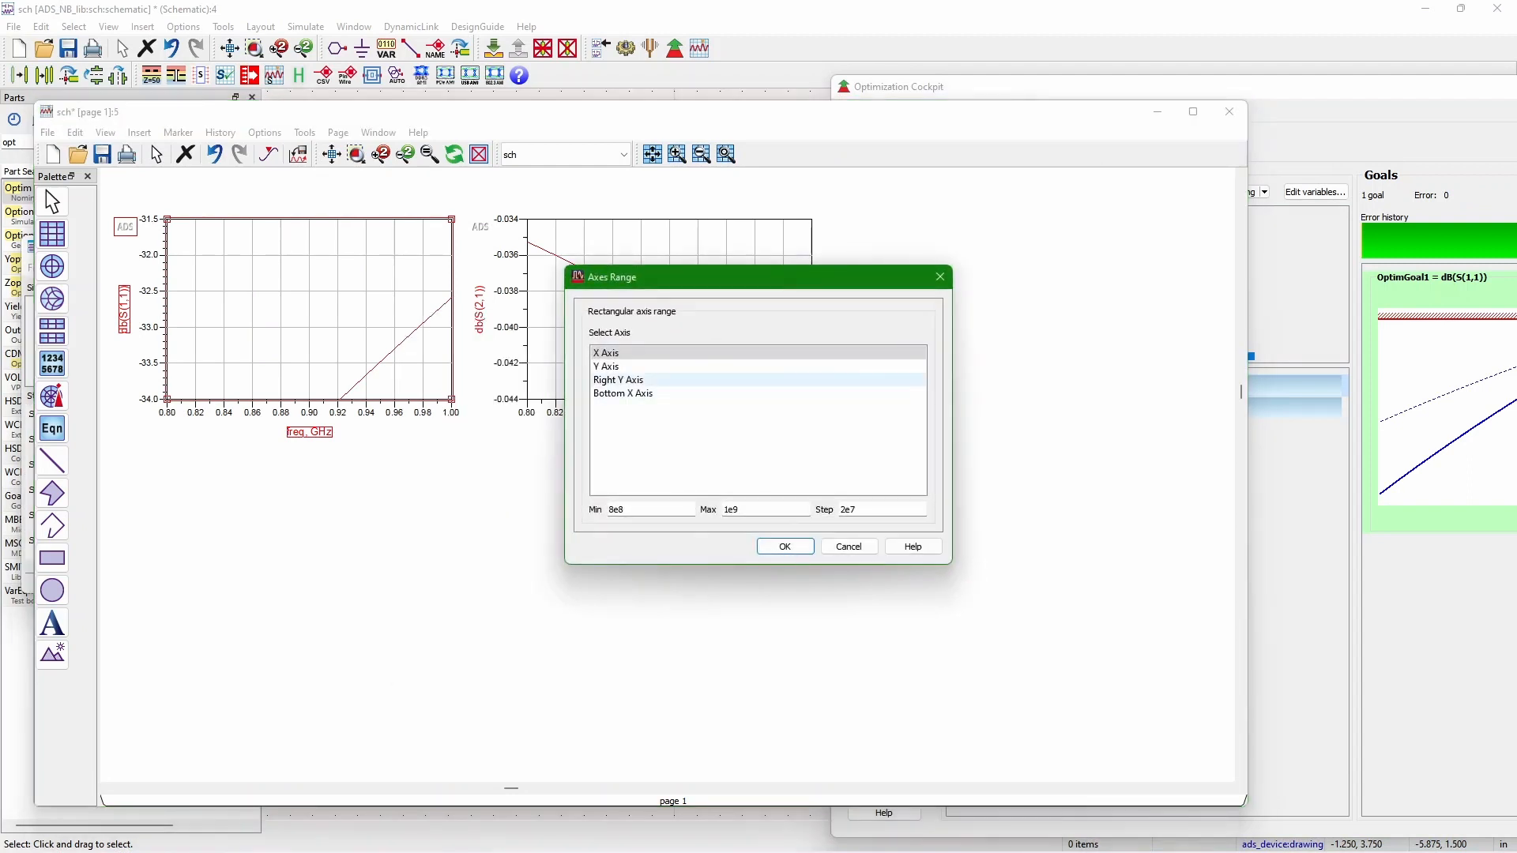
left_click(617, 367)
double_click(617, 510)
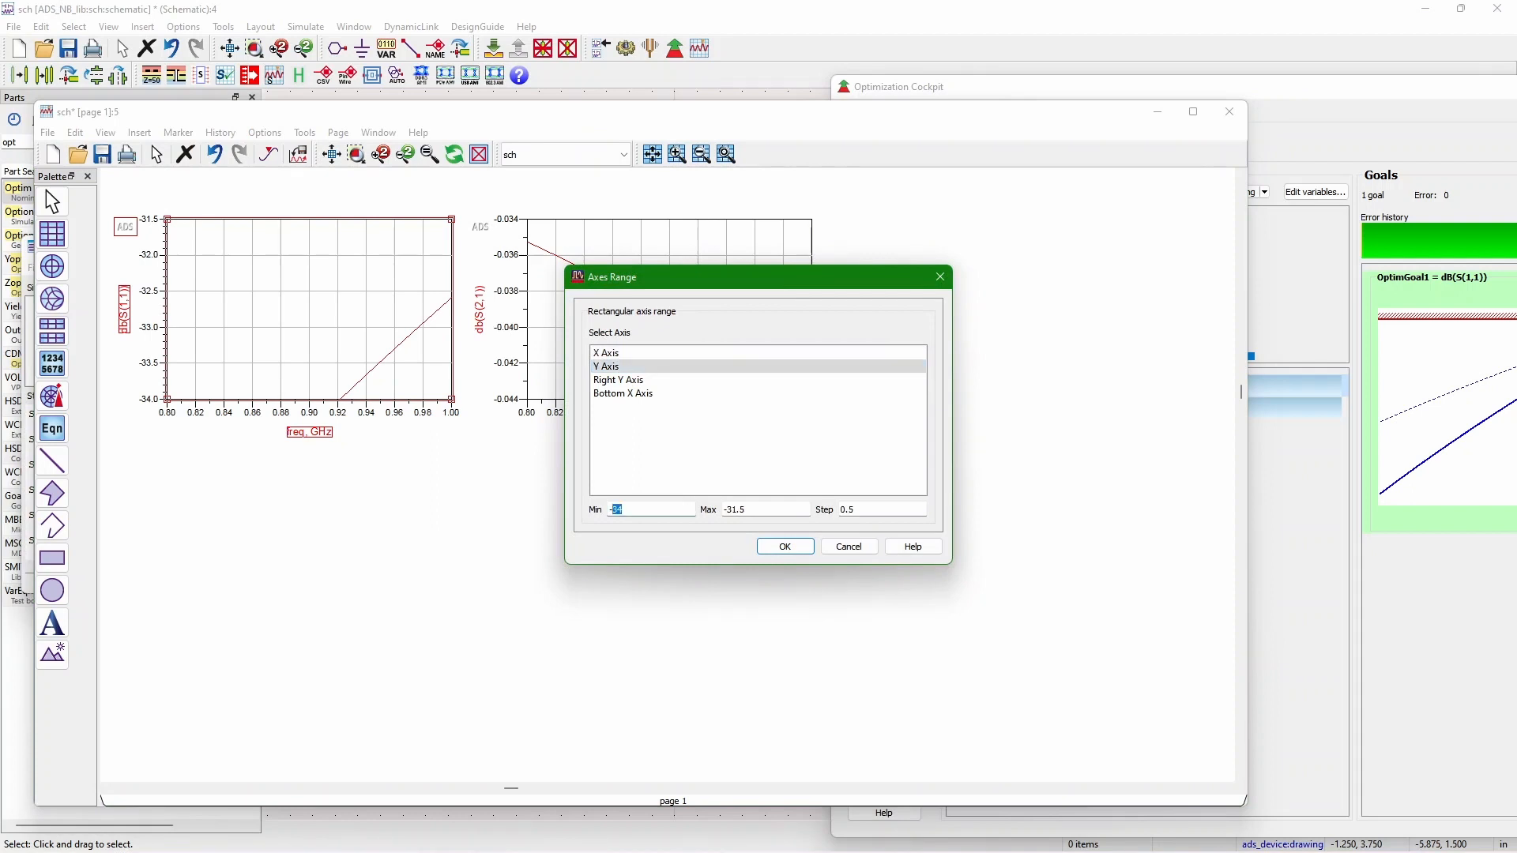
type("50")
double_click(734, 509)
type("5")
left_click(784, 547)
- Set the Y axis range of the dB(S(2,1)) plot to a minimum of -20 and a maximum of 0
right_click(592, 354)
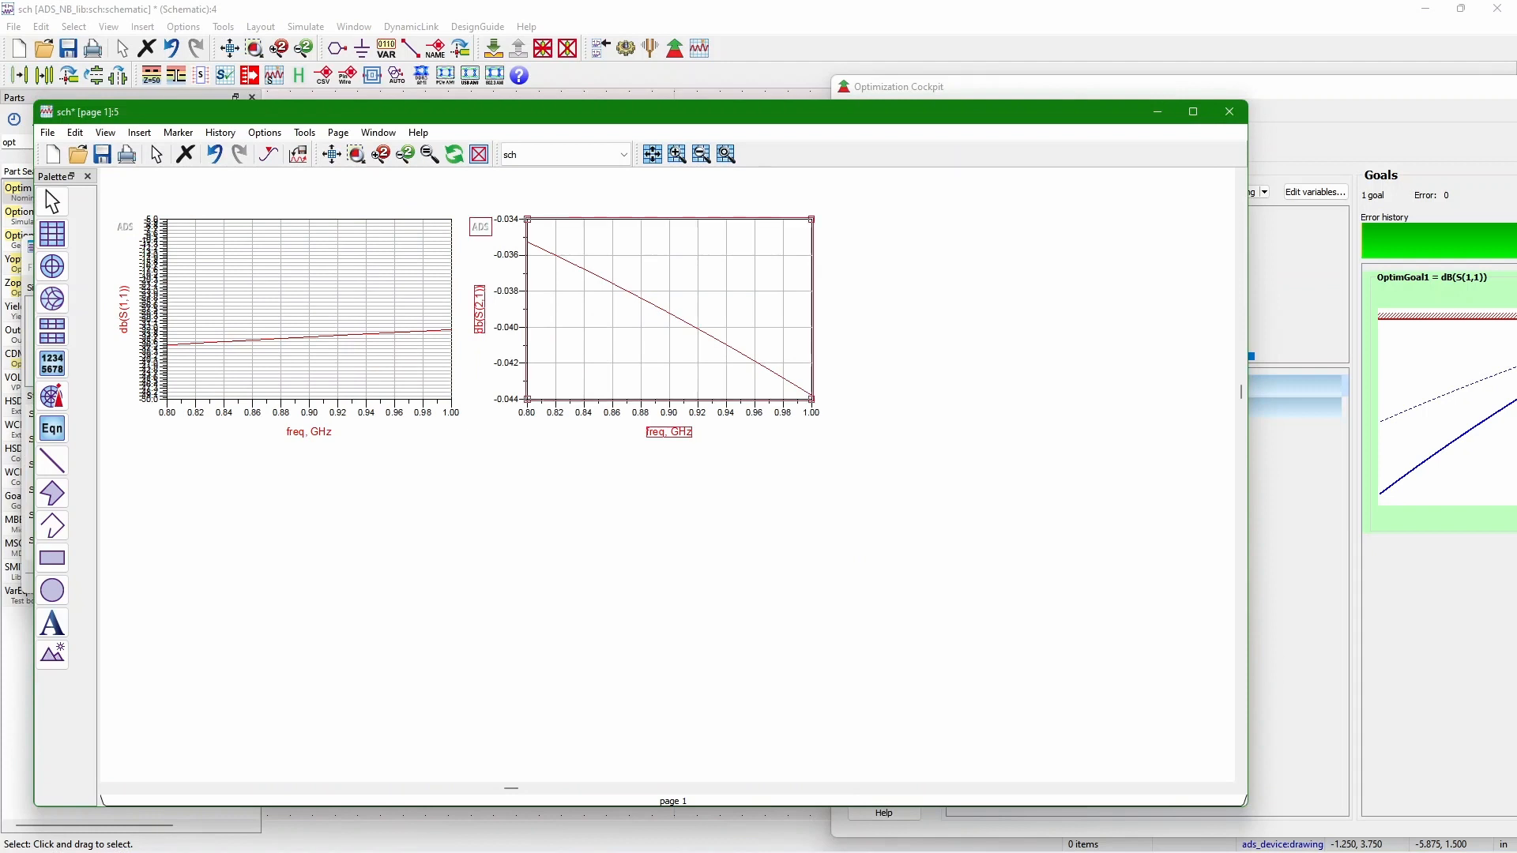
mouse_move(632, 626)
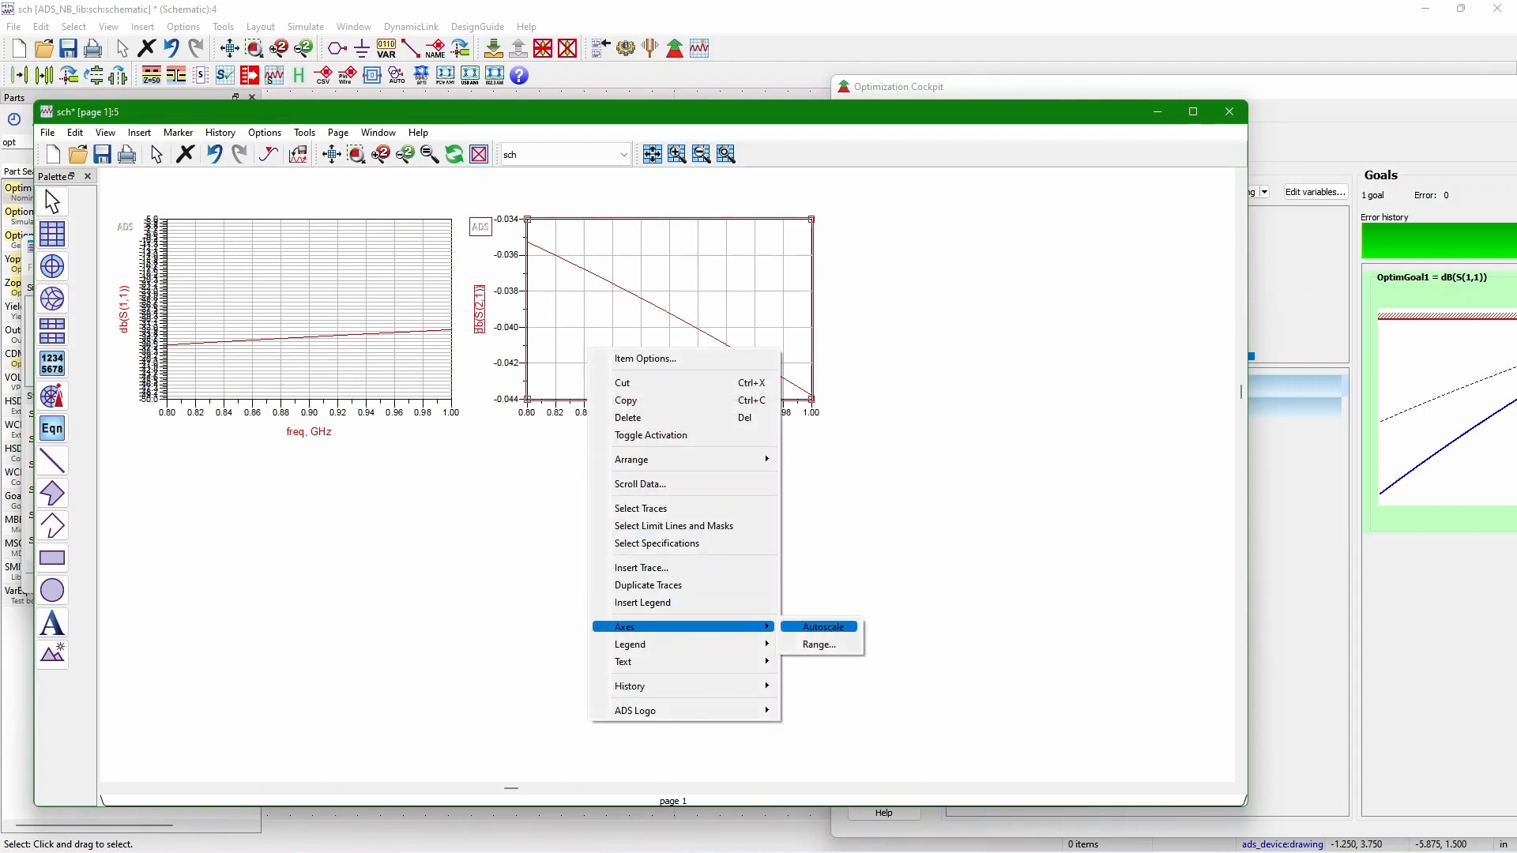
left_click(819, 644)
type("-5")
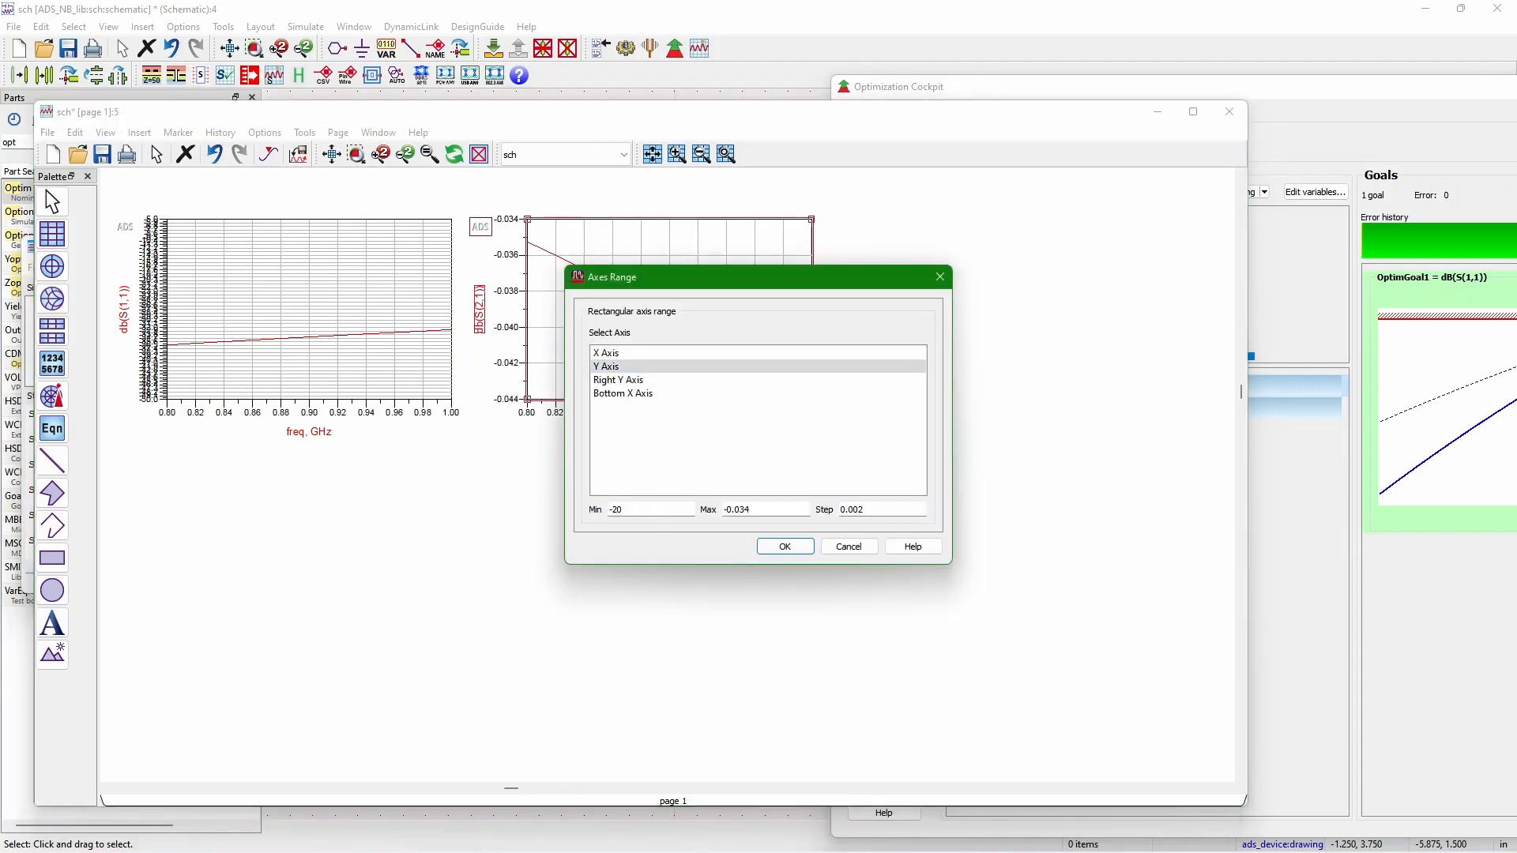
key("Tab")
type("0")
key("Return")
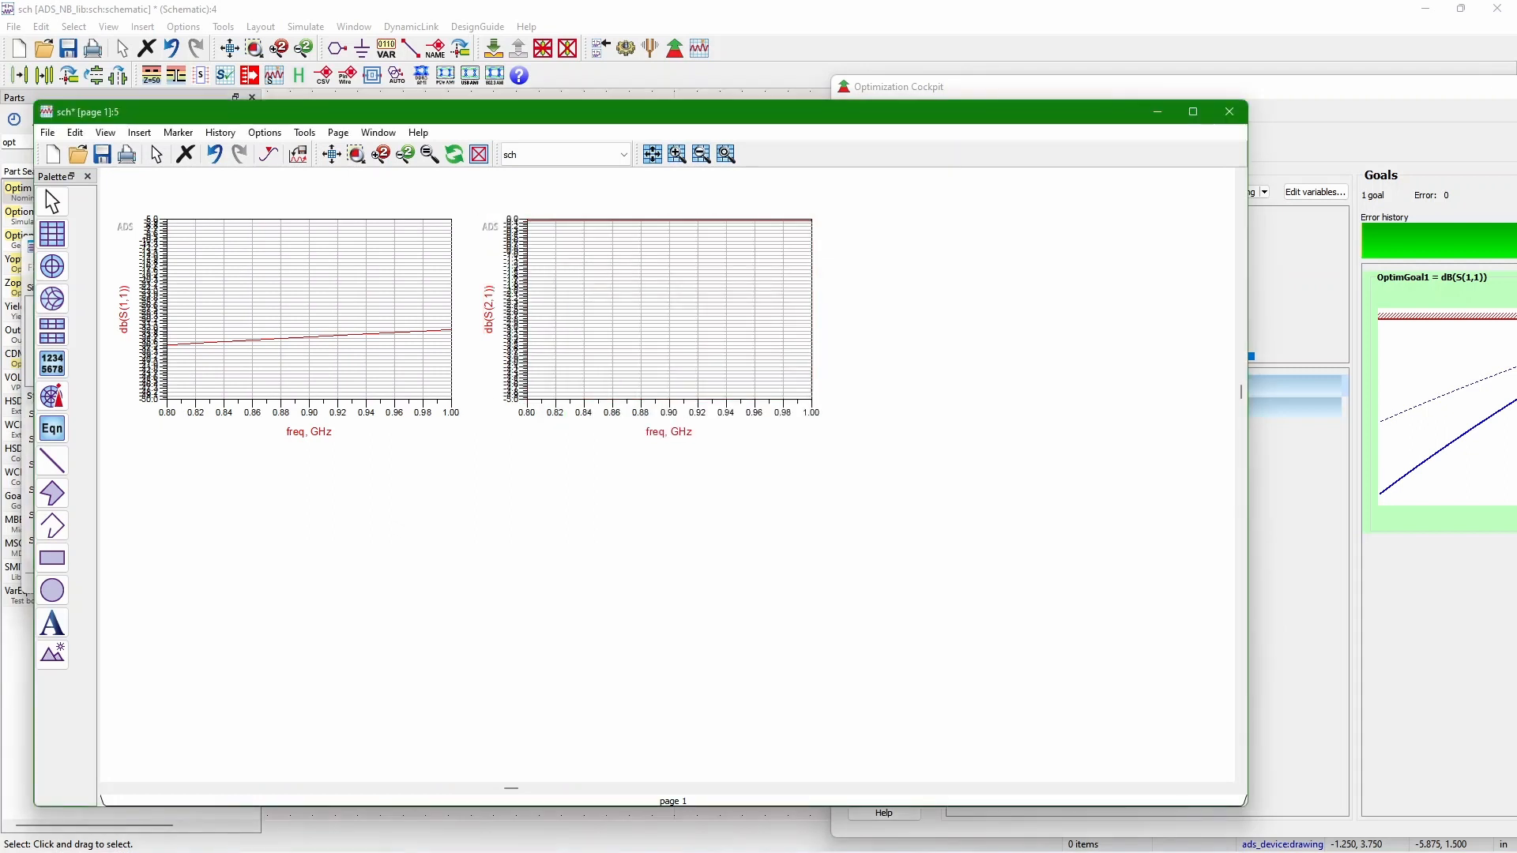
- Fine-tune the part numbers in the Optimization Cockpit, settling on C2AR70BA01 for C1 and LQP03TN0N6CZ2 for L1
left_click(1122, 87)
left_click_drag(1046, 351, 1046, 351)
mouse_move(1246, 356)
left_mouse_down()
mouse_move(1246, 257)
mouse_move(1247, 356)
left_mouse_up()
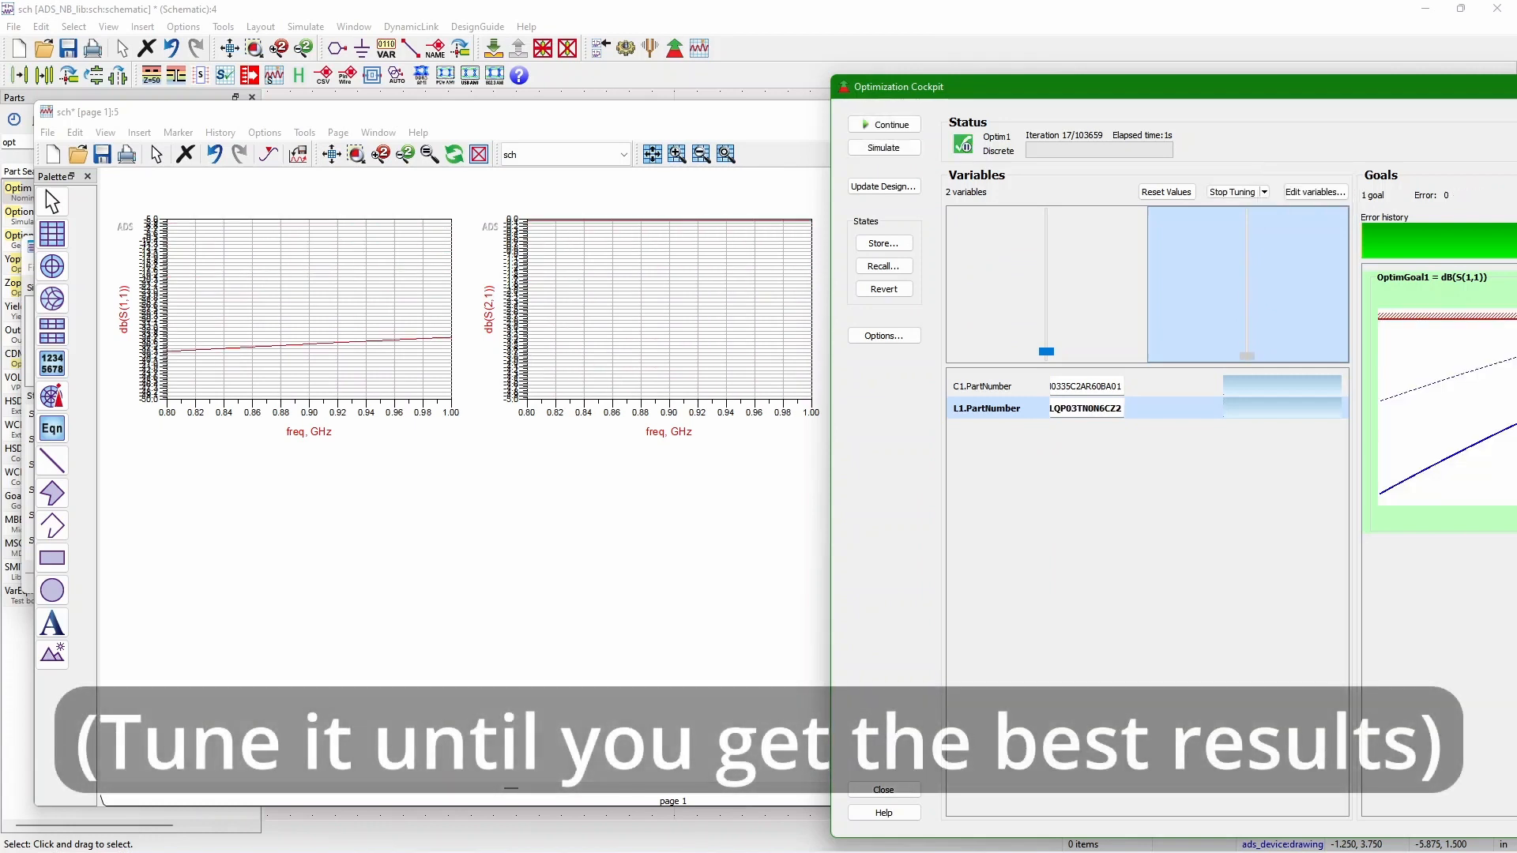
left_click_drag(1046, 351, 1045, 350)
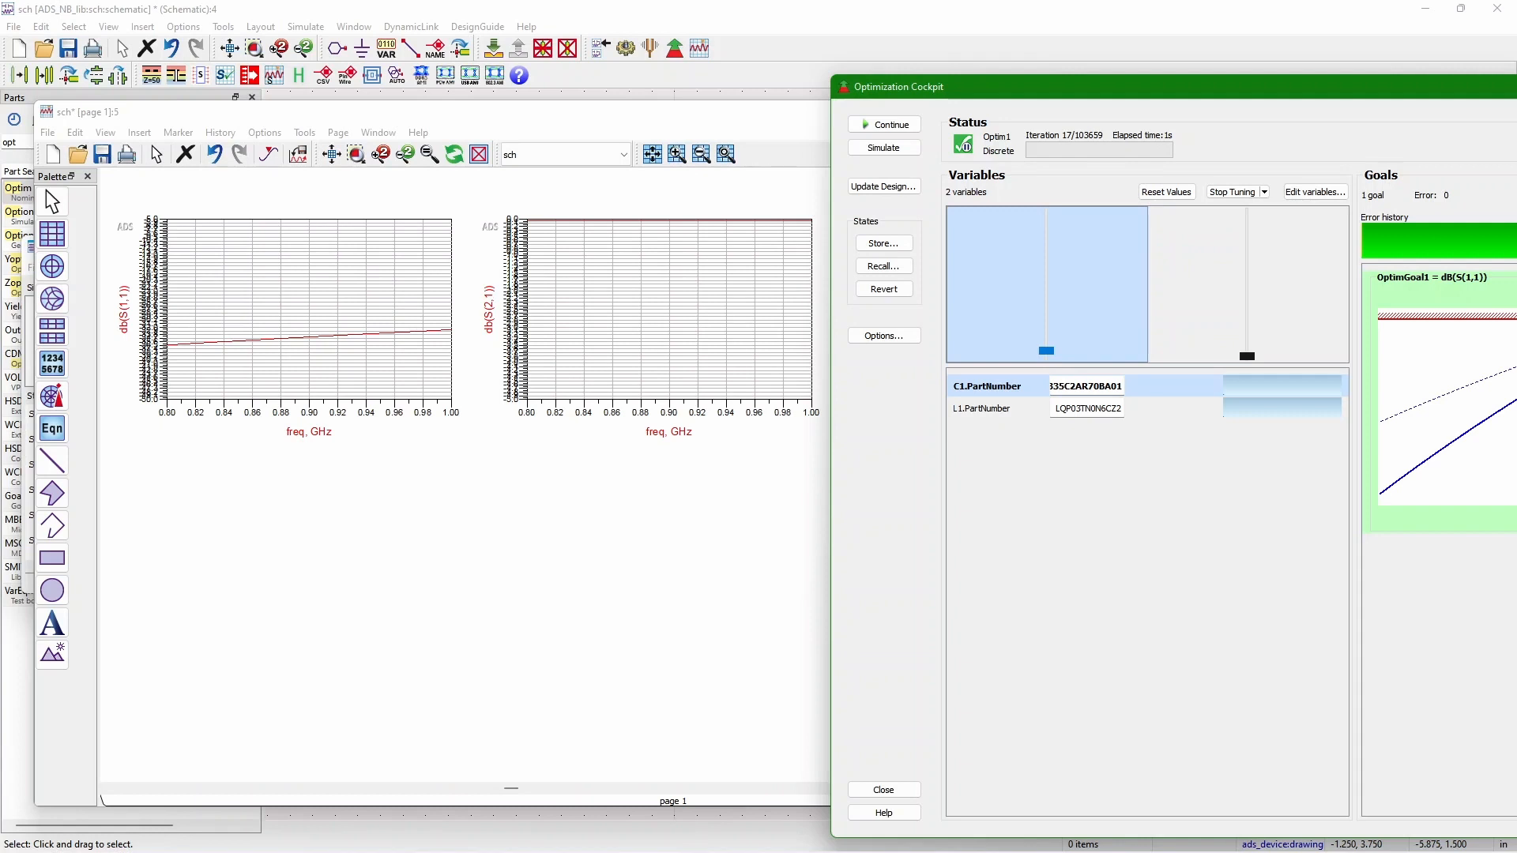
mouse_move(1247, 356)
left_mouse_down()
mouse_move(1247, 342)
mouse_move(1246, 356)
left_mouse_up()
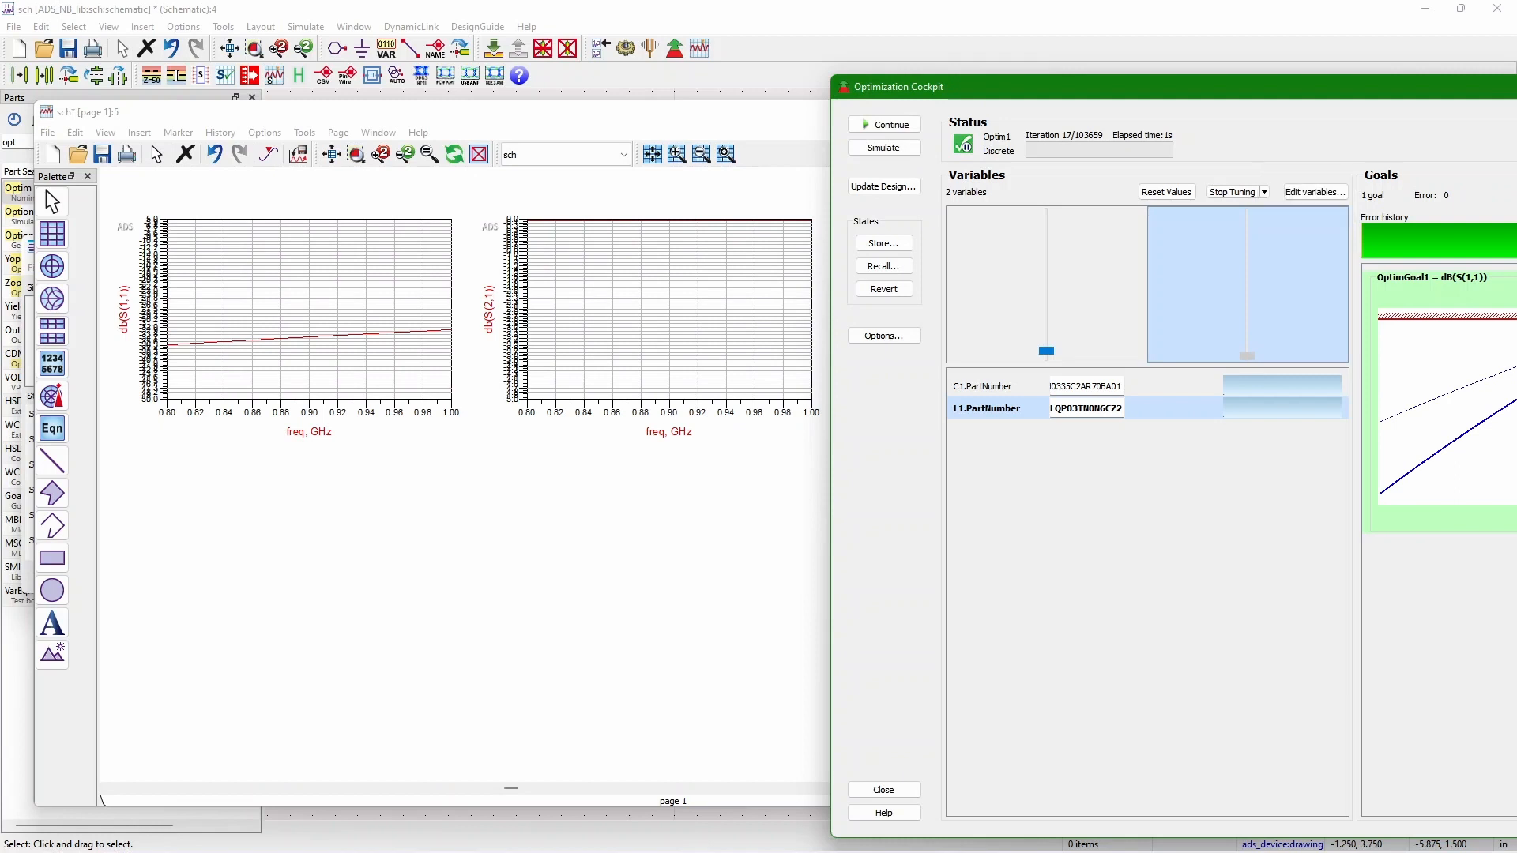
- Autoscale the axes of the dB(S(2,1)) plot
left_click(537, 284)
right_click(531, 281)
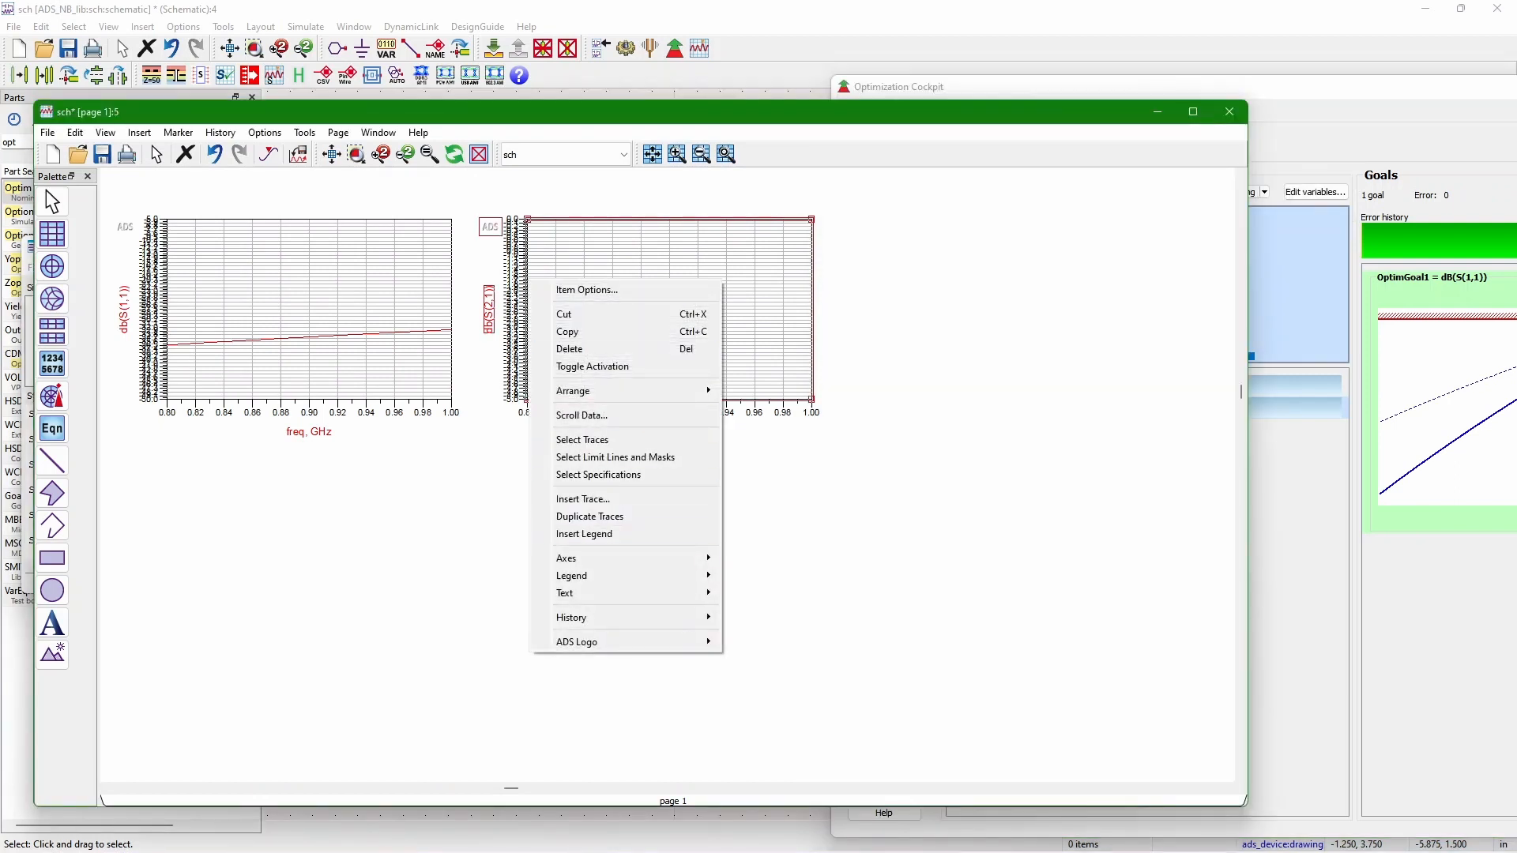
mouse_move(601, 558)
left_click(750, 559)
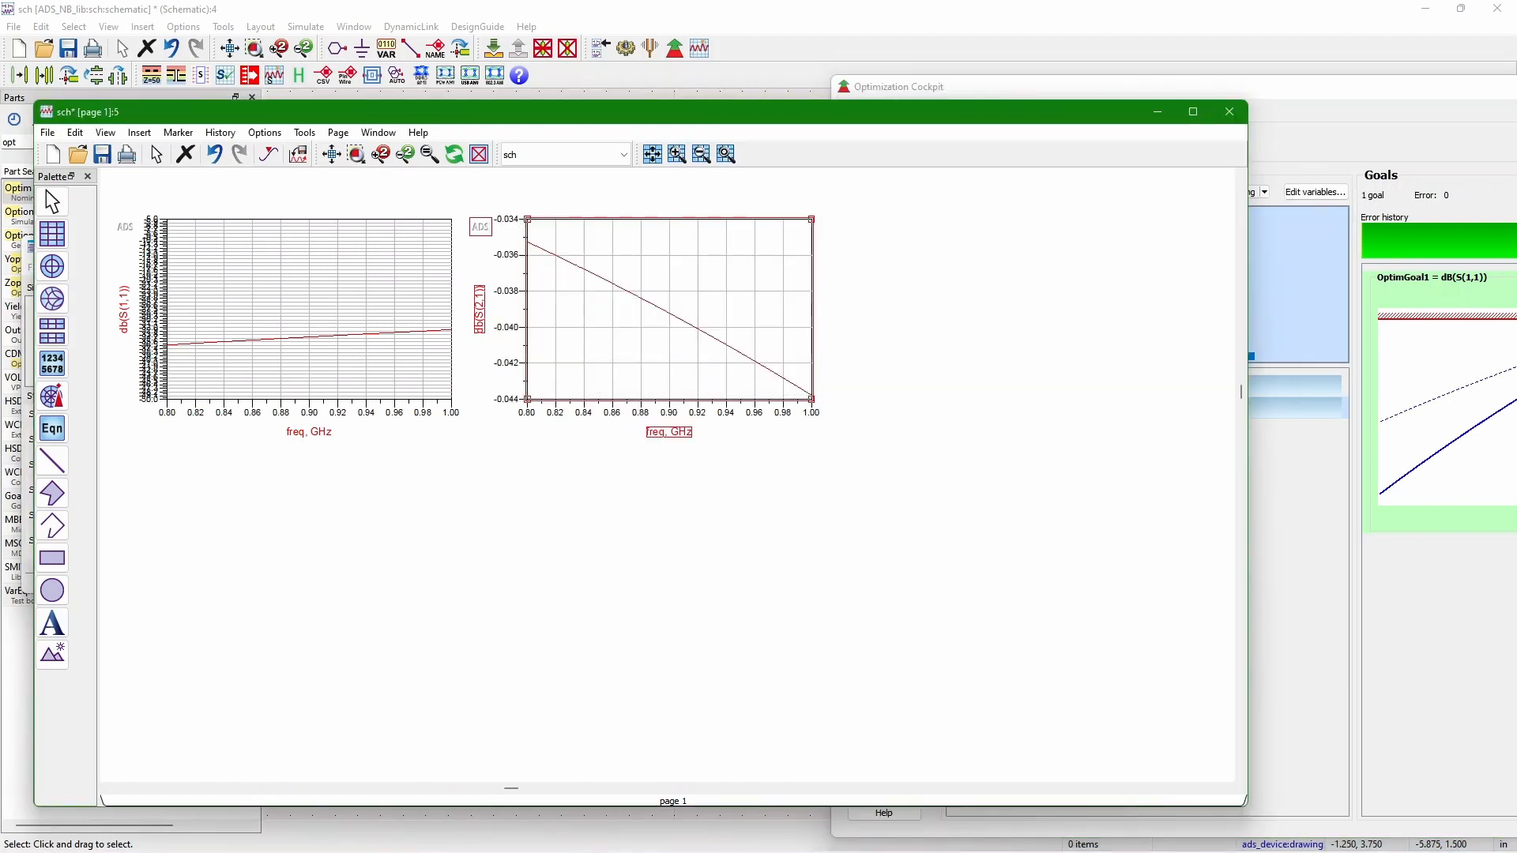
- Close the Optimization Cockpit, updating the design with the tuned C1 and L1 part numbers
left_click(1296, 316)
mouse_move(1246, 356)
left_mouse_down()
mouse_move(1246, 328)
mouse_move(1246, 356)
left_mouse_up()
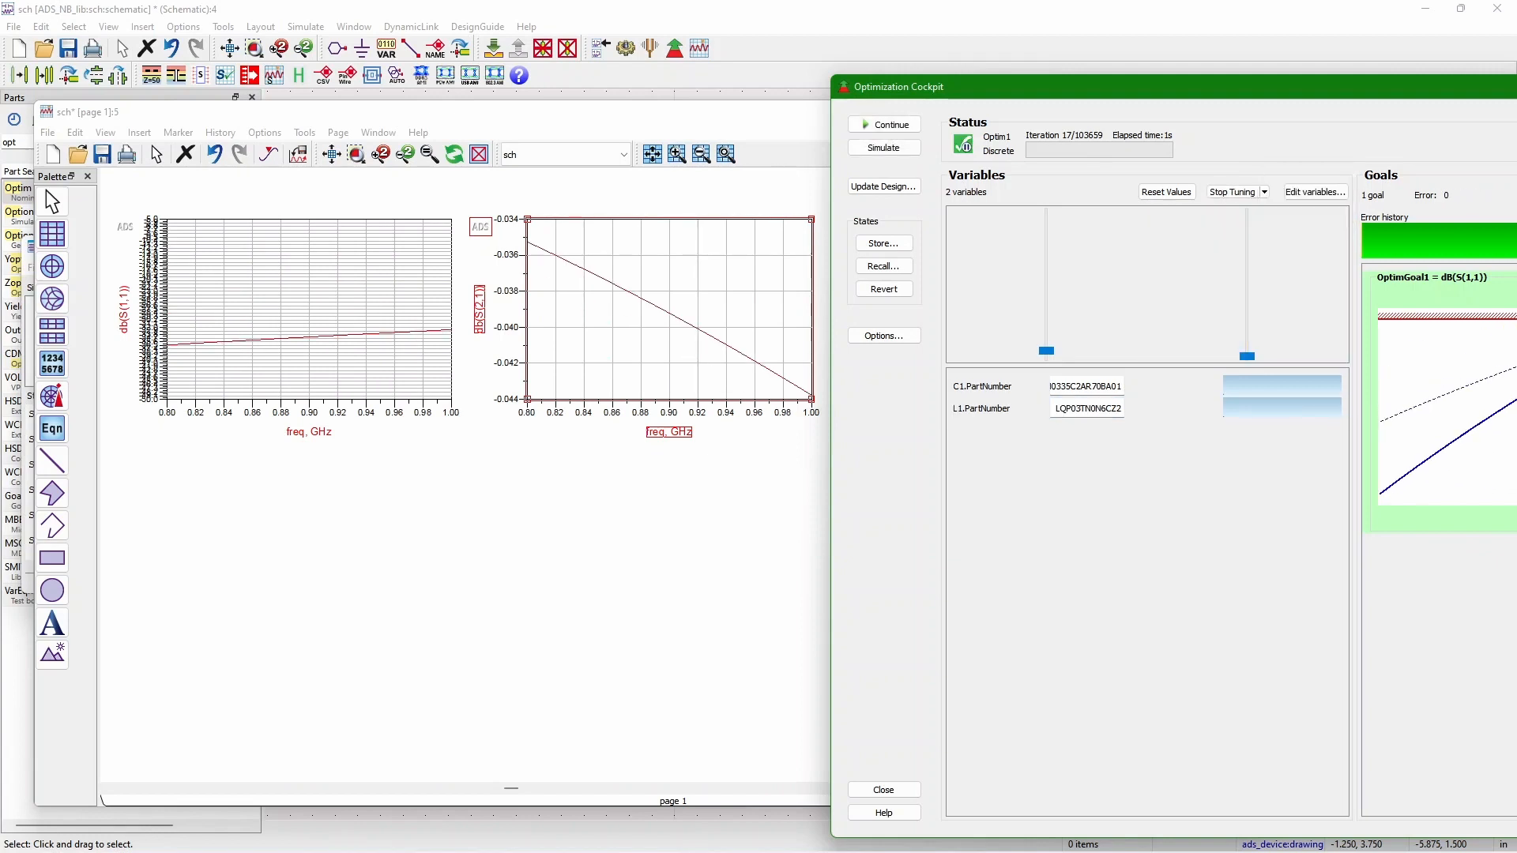
left_click_drag(1180, 87, 889, 105)
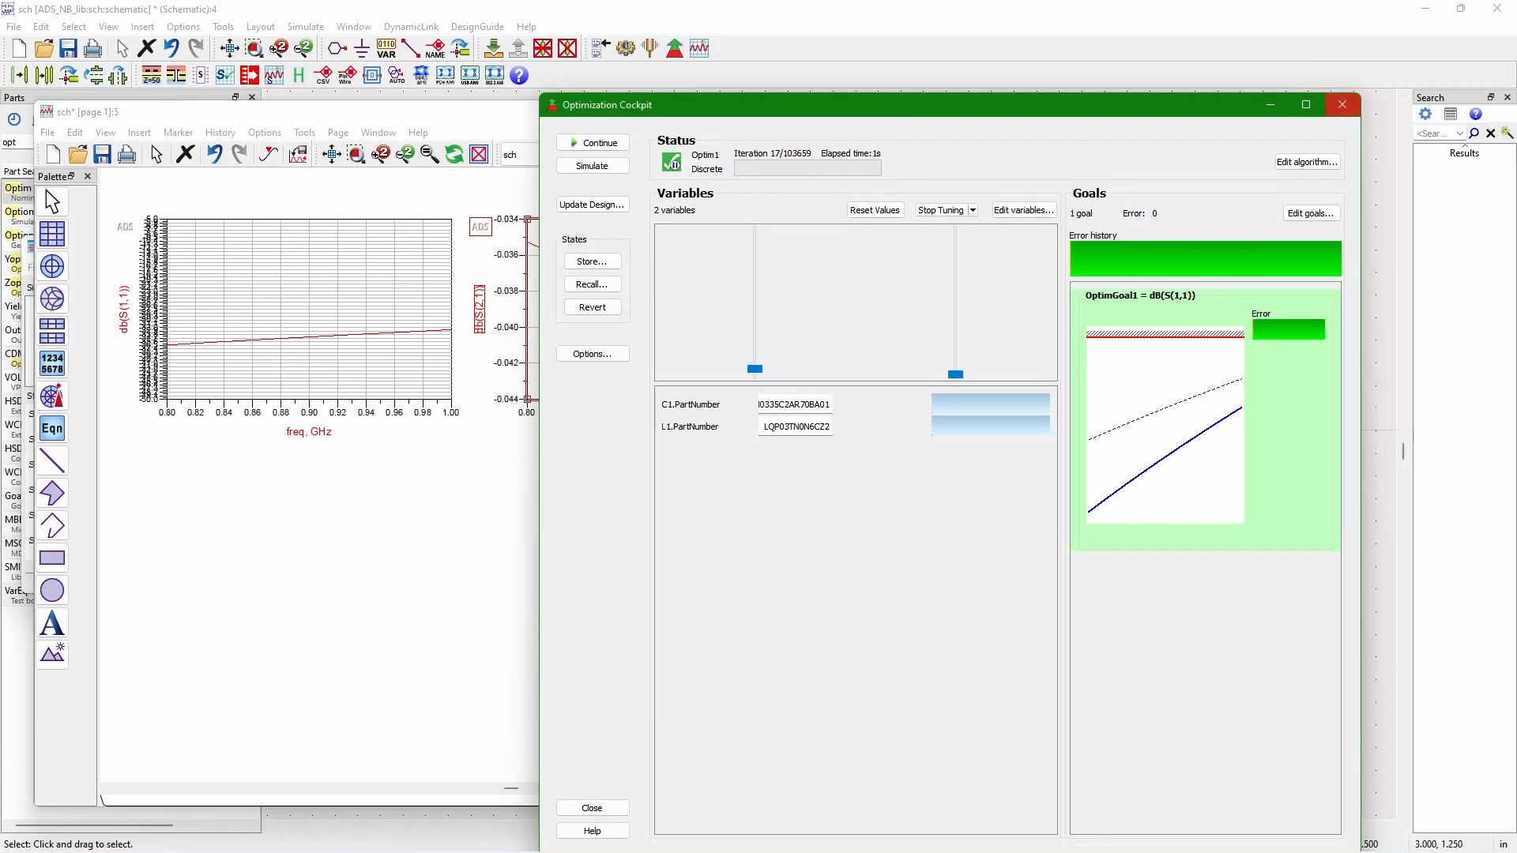
left_click(1341, 104)
left_click(949, 457)
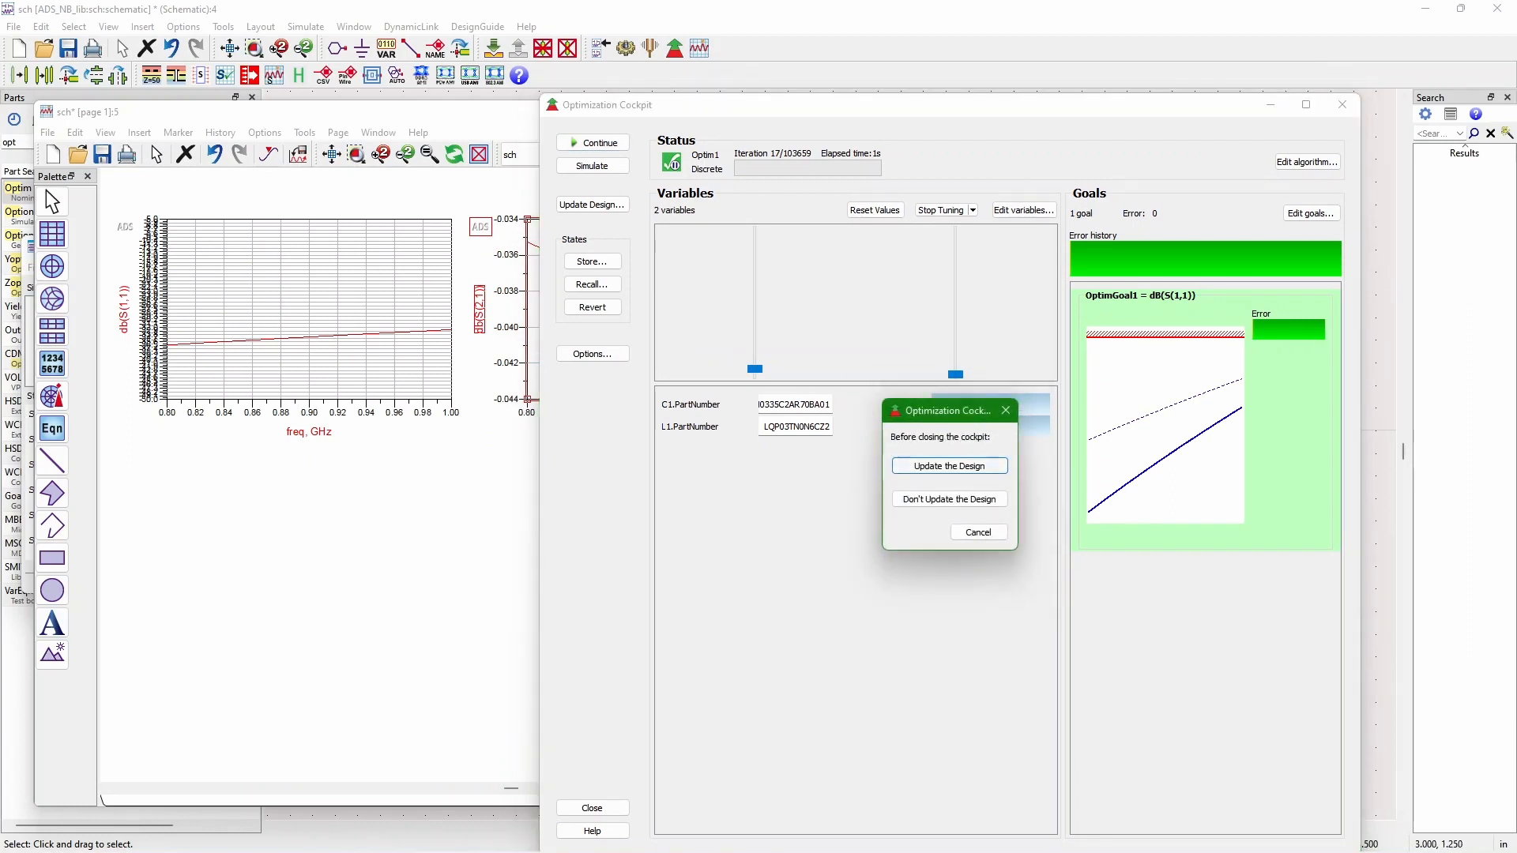
left_click(948, 465)
left_click(956, 521)
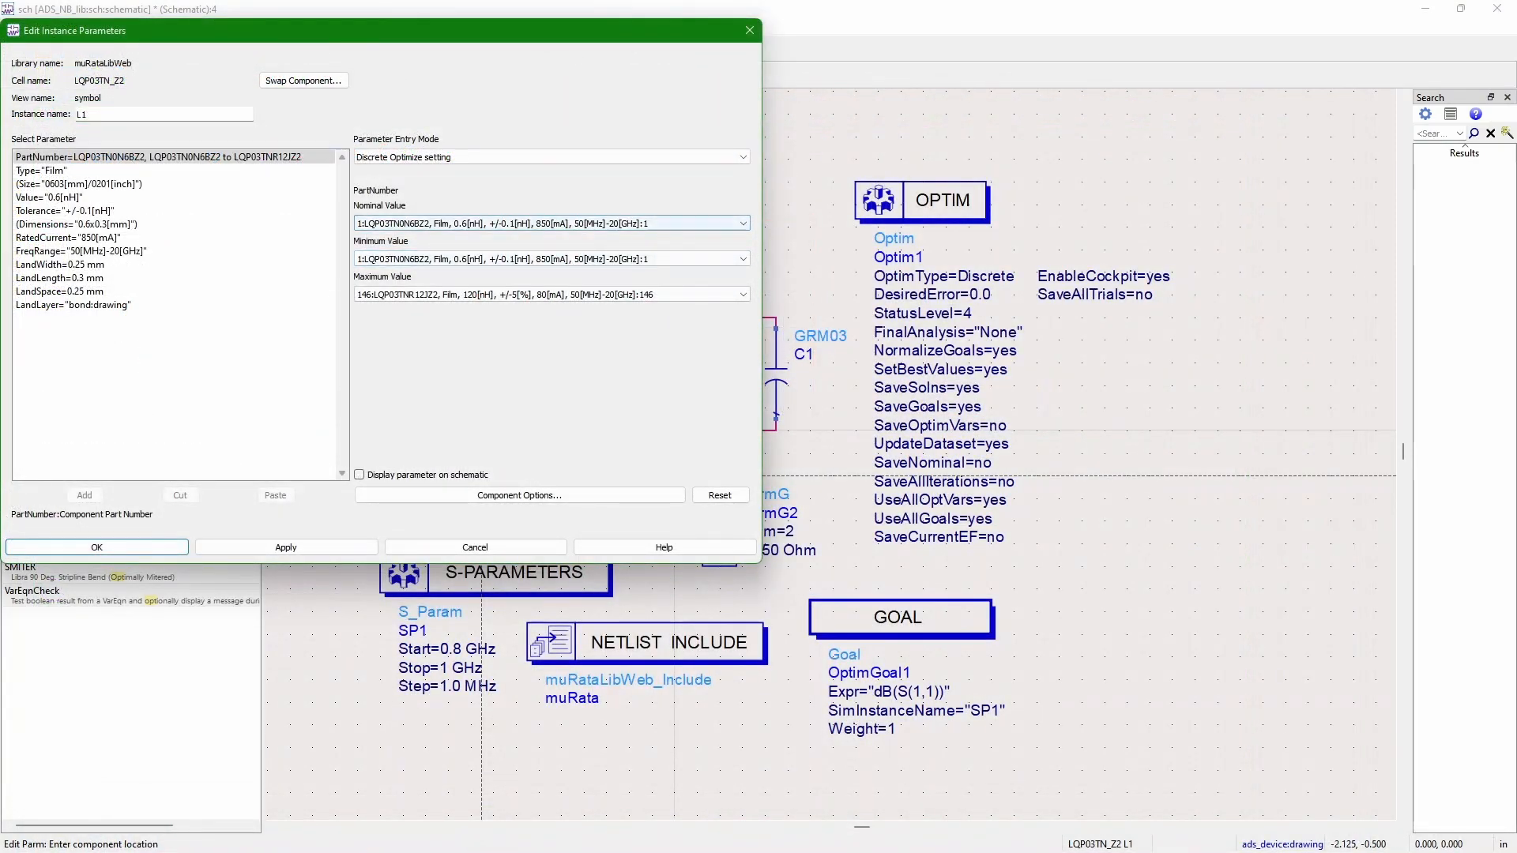
- Leave inductor L1's parameters unedited and open capacitor C1's instance parameters to check its nominal part number
left_click(475, 546)
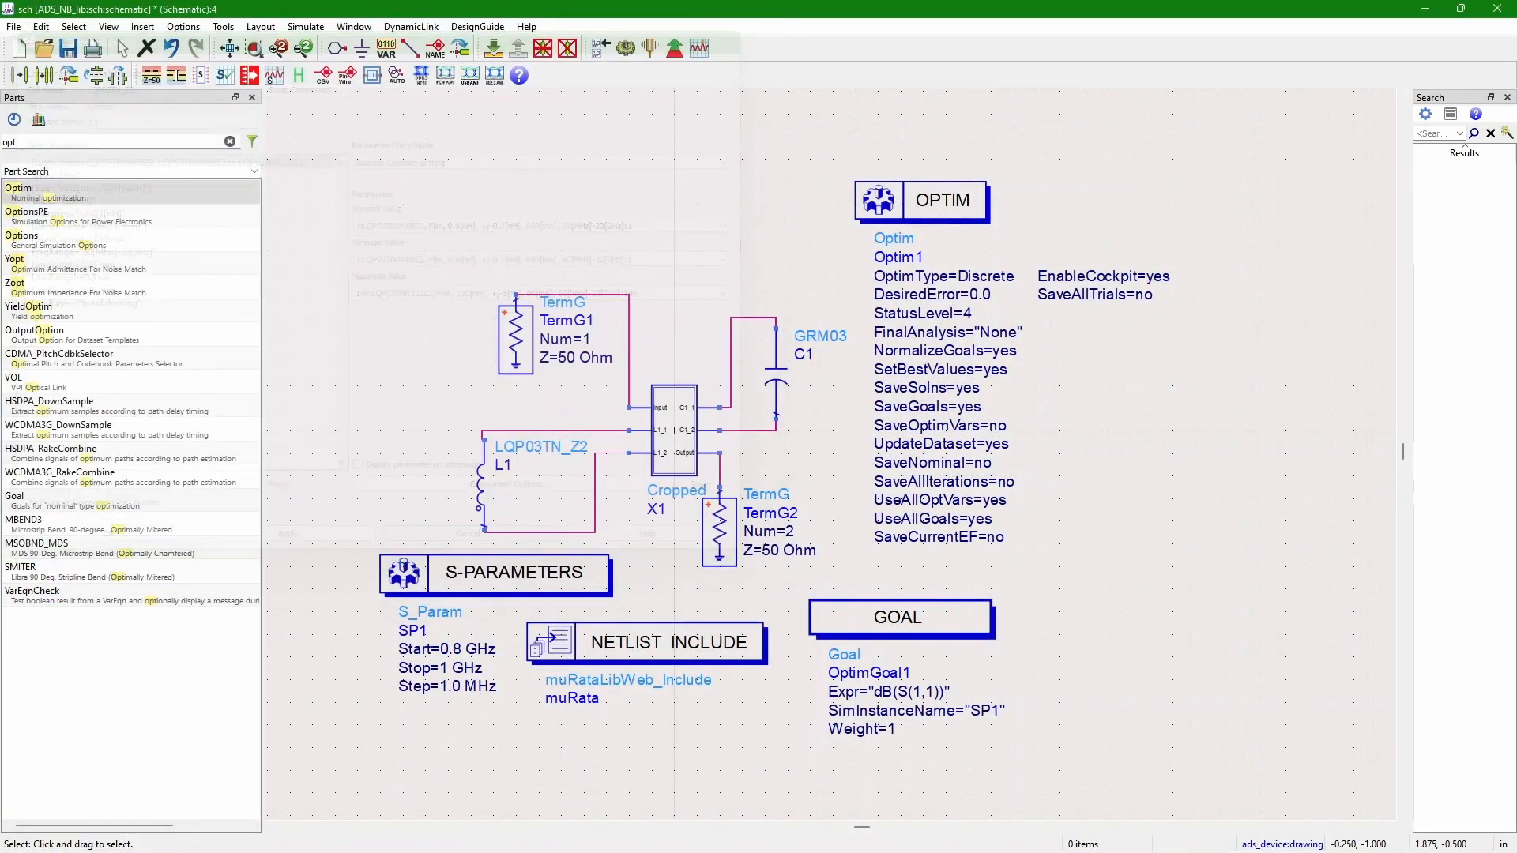
double_click(767, 365)
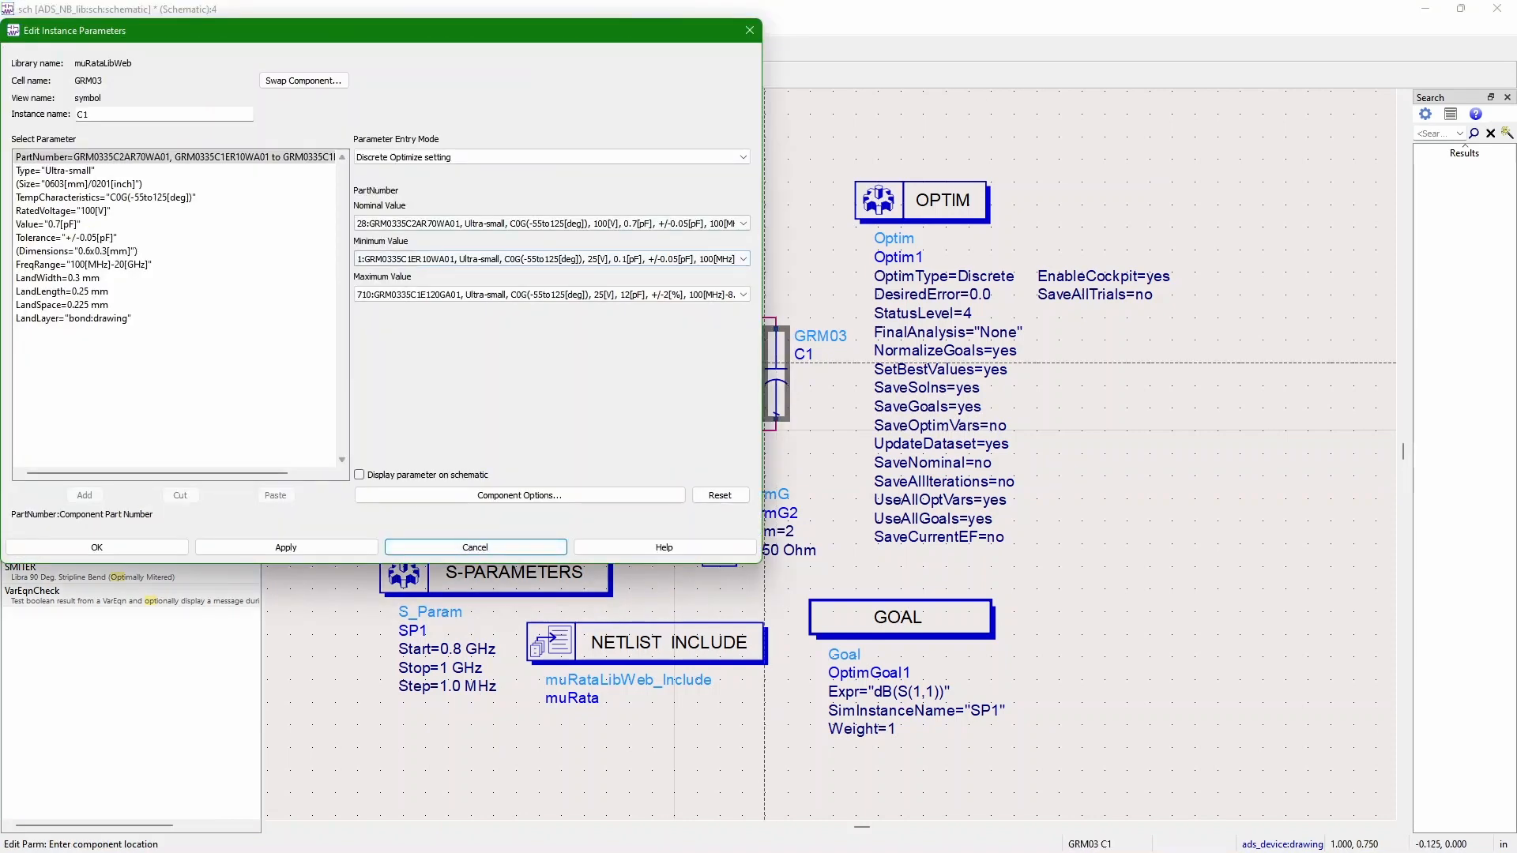